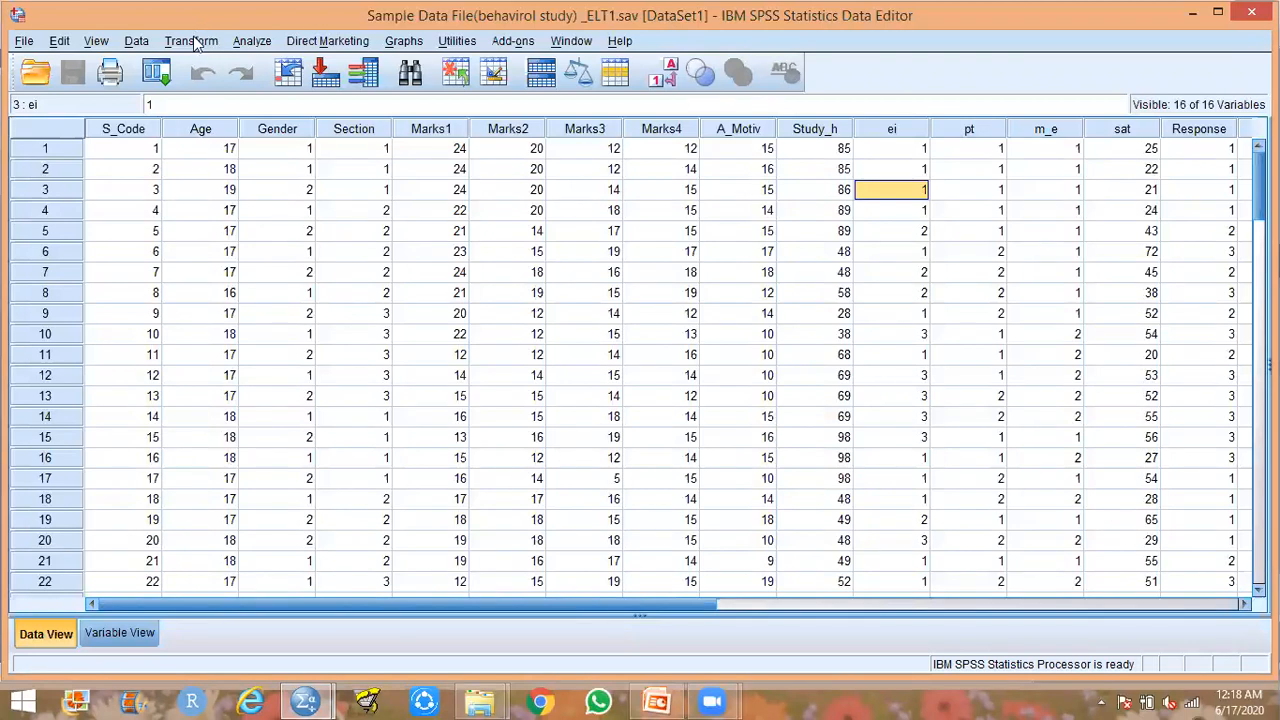
# Start a Compute Variable transformation and name the target variable totalmarks.
pyautogui.click(195, 40)
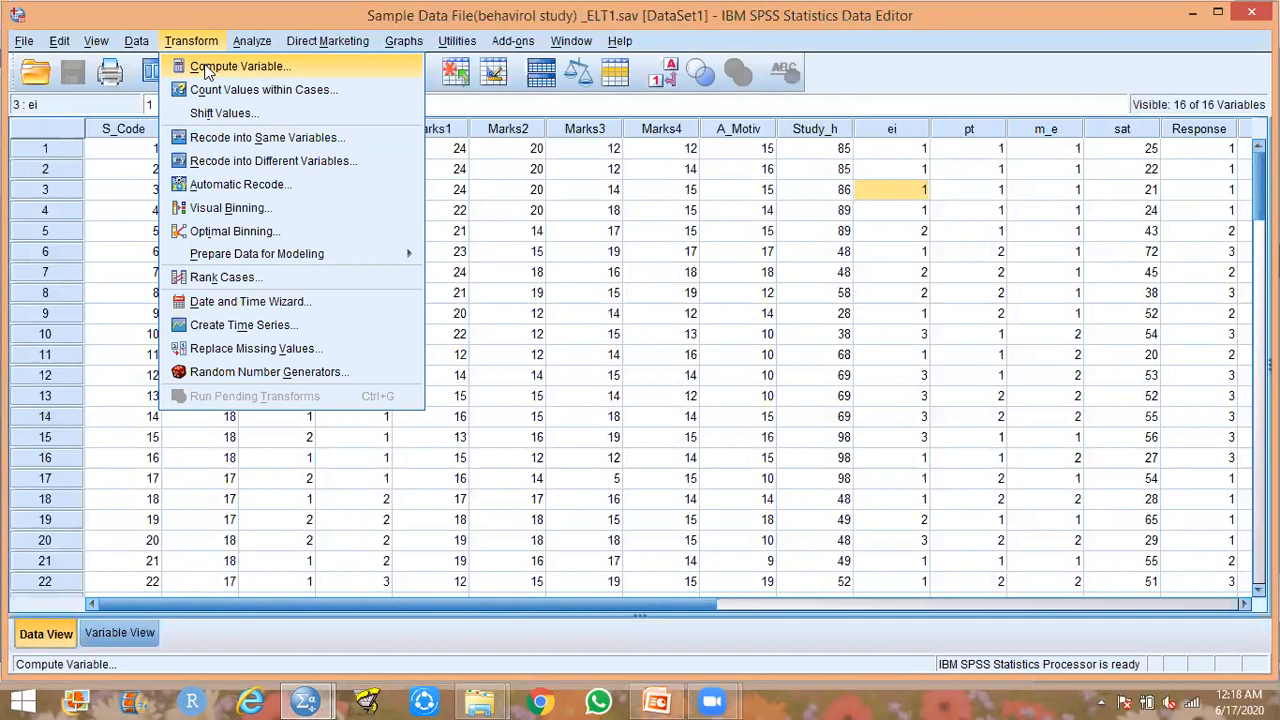
pyautogui.click(263, 67)
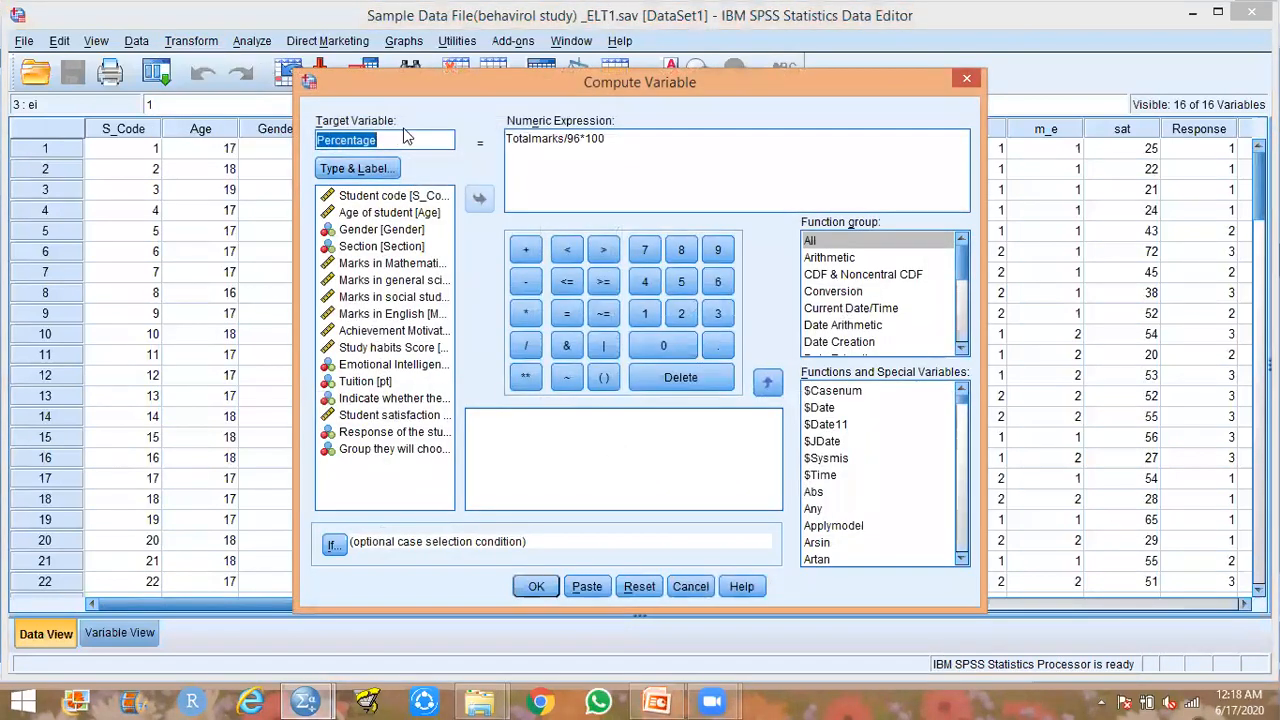
pyautogui.click(401, 139)
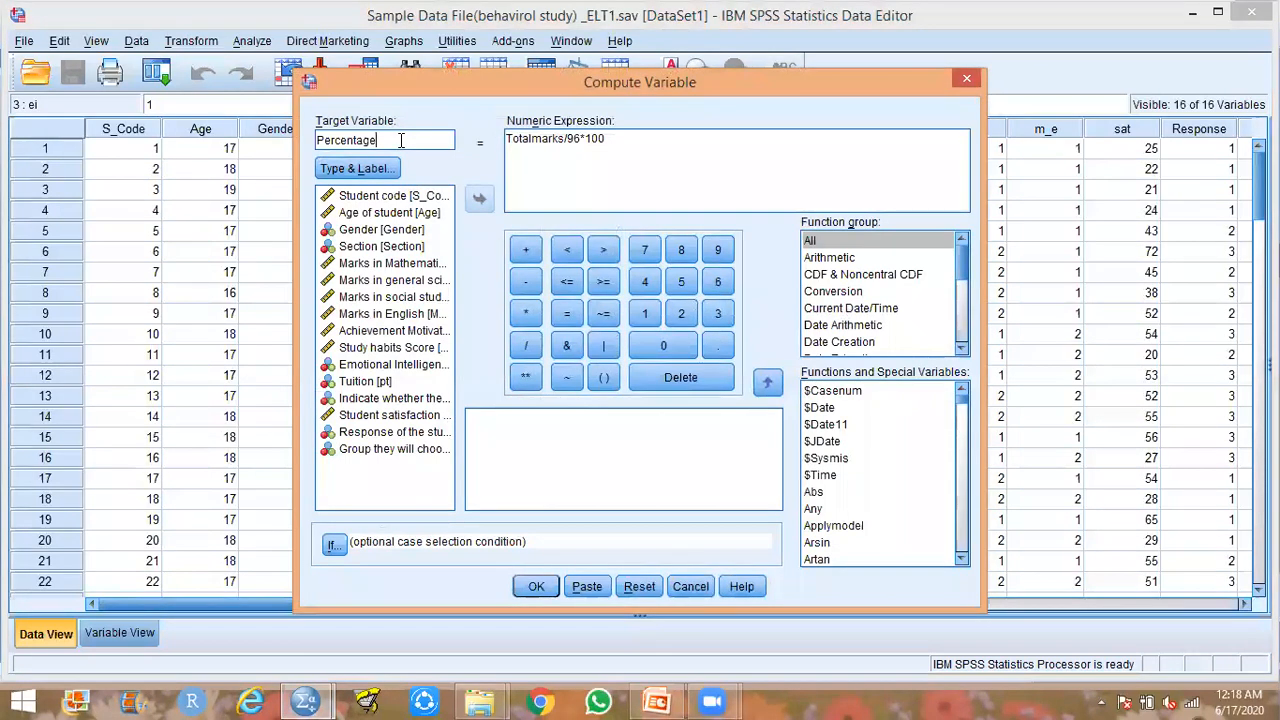
pyautogui.press('BackSpace')
pyautogui.press('BackSpace')
pyautogui.press('BackSpace')
pyautogui.press('BackSpace')
pyautogui.press('BackSpace')
pyautogui.press('BackSpace')
pyautogui.press('BackSpace')
pyautogui.press('BackSpace')
pyautogui.press('BackSpace')
pyautogui.press('BackSpace')
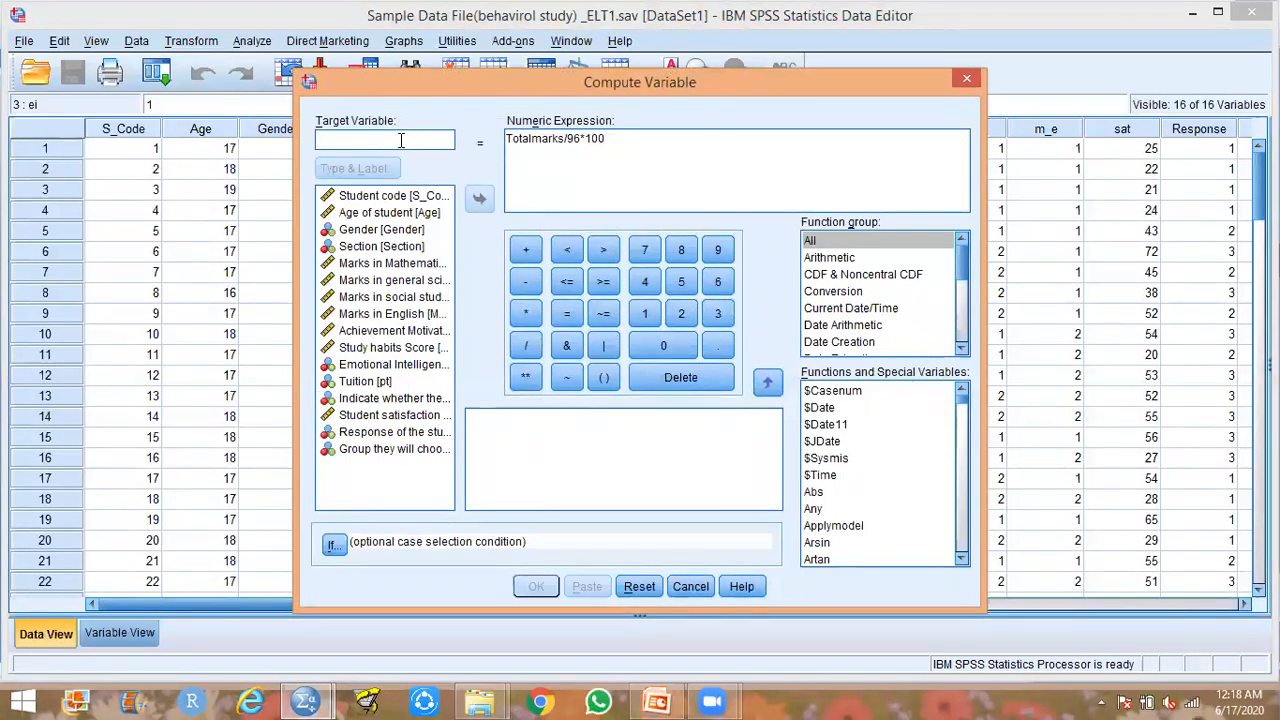
pyautogui.write('t')
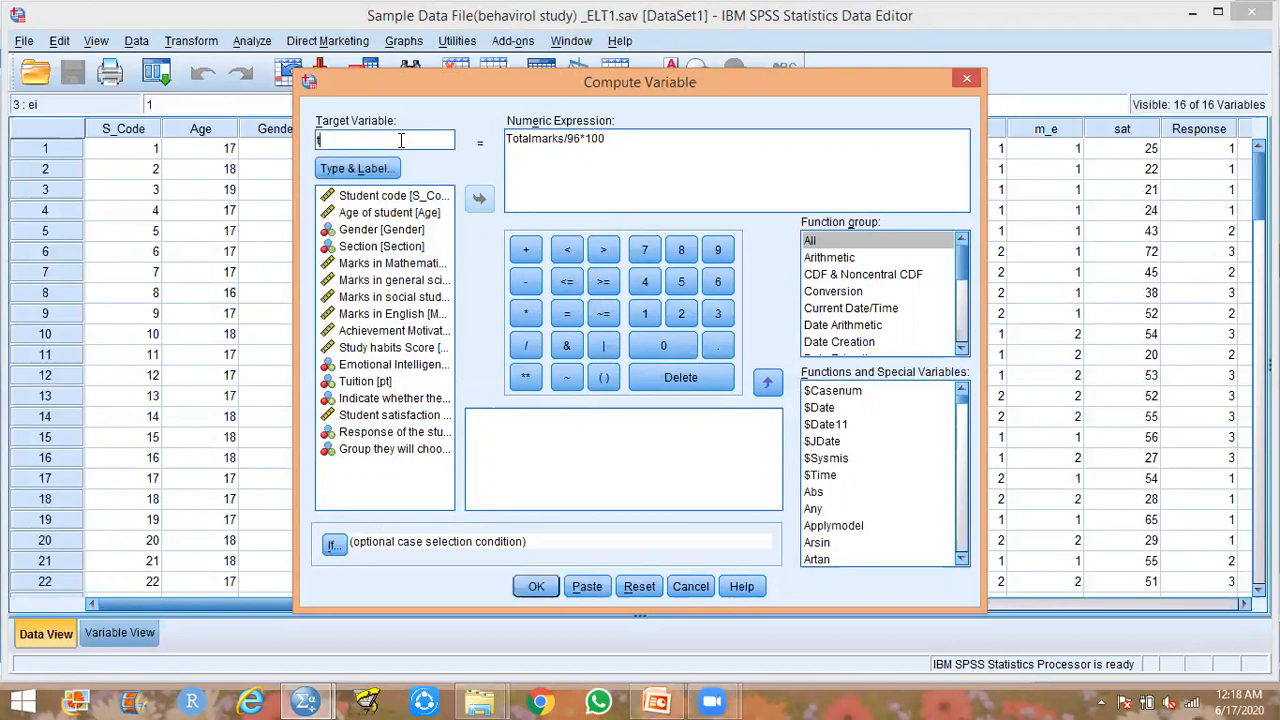
pyautogui.write('otalmarks')
# Clear the leftover formula from the numeric expression.
pyautogui.click(627, 138)
pyautogui.press('BackSpace')
pyautogui.press('BackSpace')
pyautogui.press('BackSpace')
pyautogui.press('BackSpace')
pyautogui.press('BackSpace')
pyautogui.press('BackSpace')
pyautogui.press('BackSpace')
pyautogui.press('BackSpace')
pyautogui.press('BackSpace')
pyautogui.press('BackSpace')
pyautogui.press('BackSpace')
pyautogui.press('BackSpace')
pyautogui.press('BackSpace')
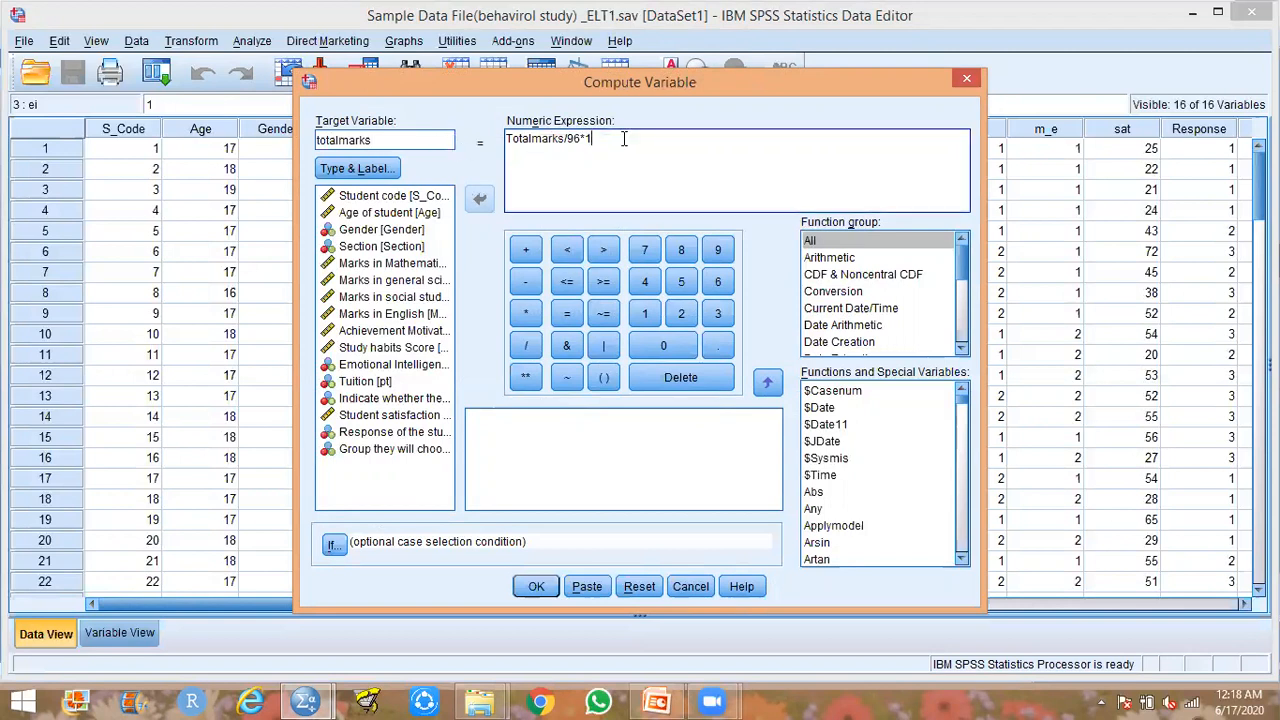
pyautogui.press('BackSpace')
pyautogui.press('BackSpace')
pyautogui.press('BackSpace')
pyautogui.press('BackSpace')
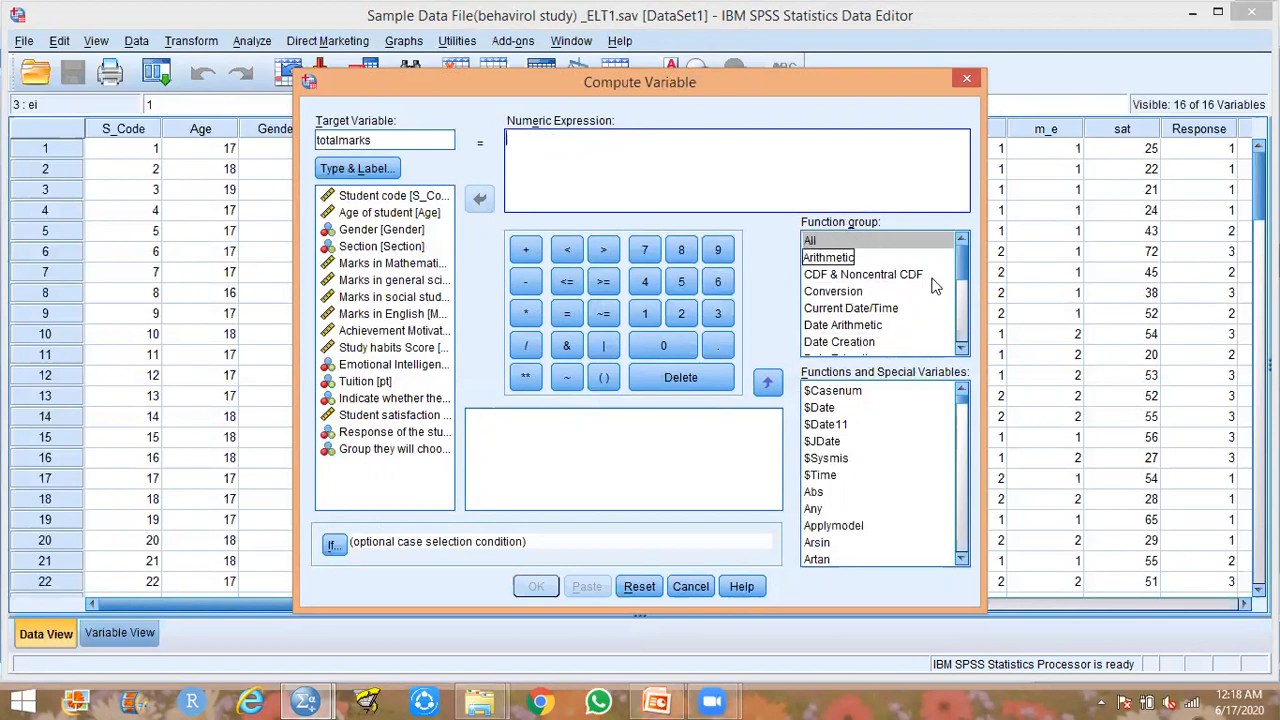
# Insert the Sum function from the Statistical function group into the numeric expression.
pyautogui.scroll(-1, 963, 280)
pyautogui.moveTo(966, 290); pyautogui.dragTo(963, 328)
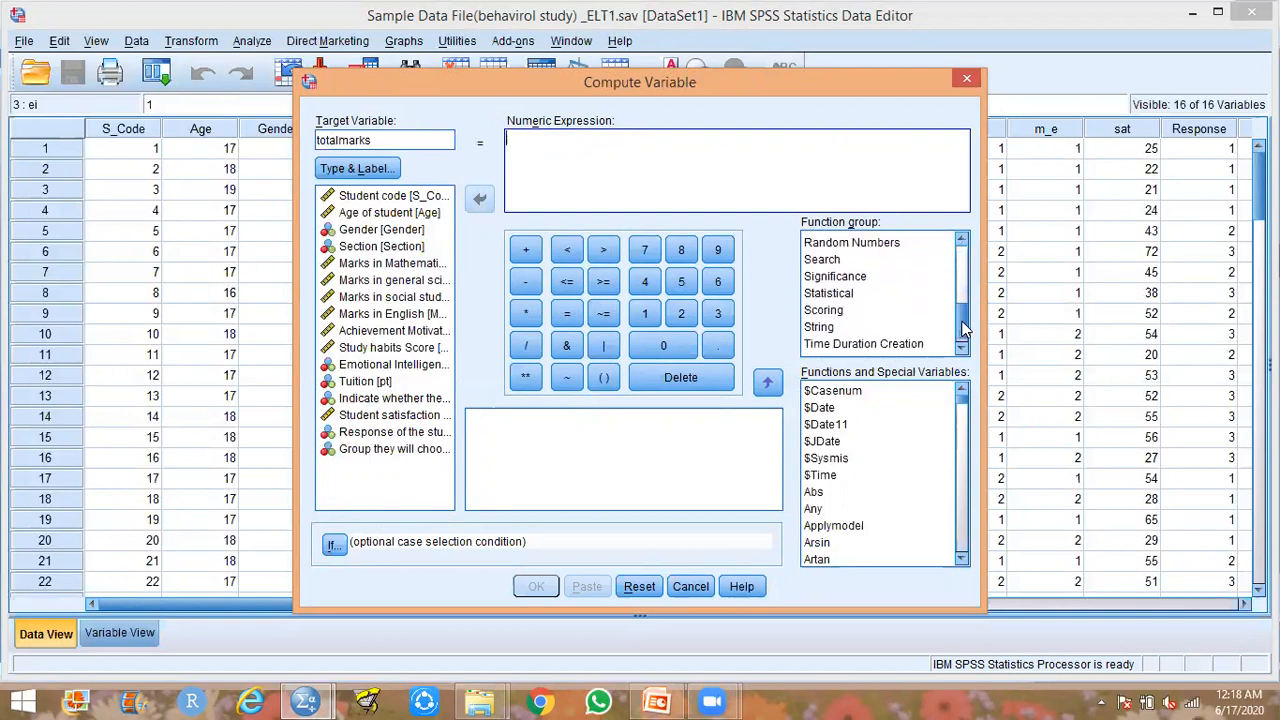
pyautogui.click(830, 295)
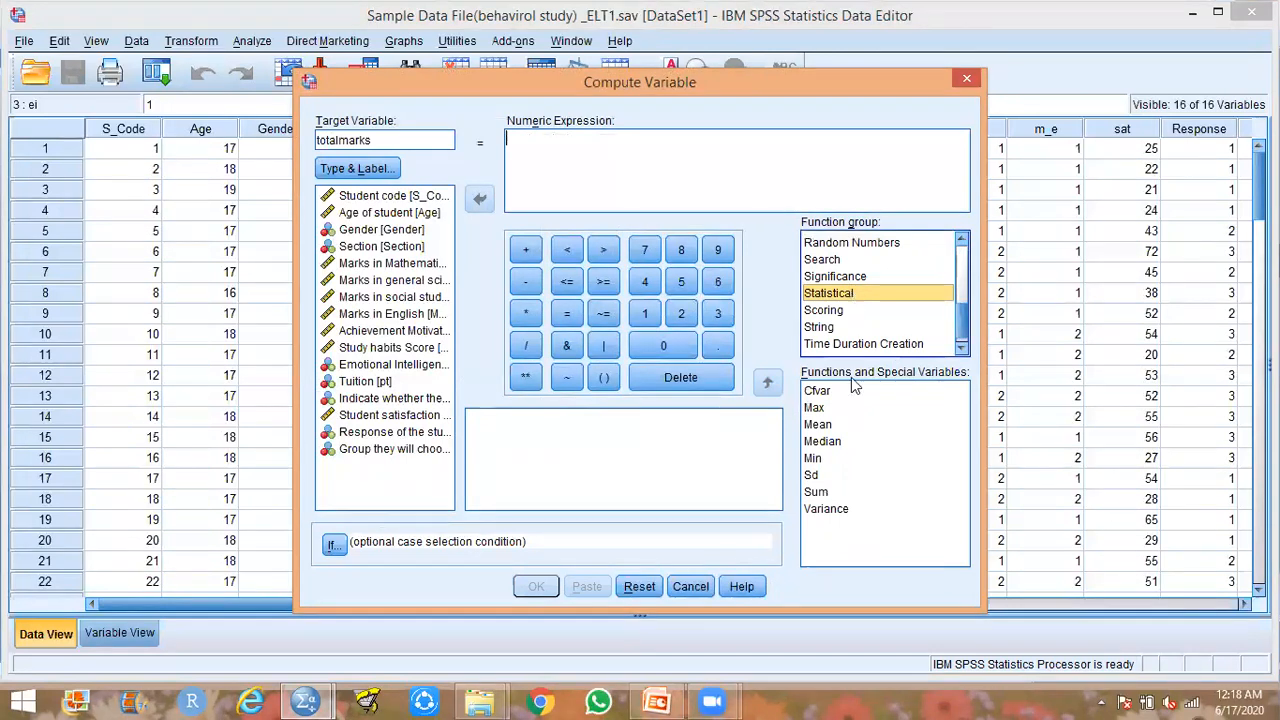
pyautogui.click(820, 492)
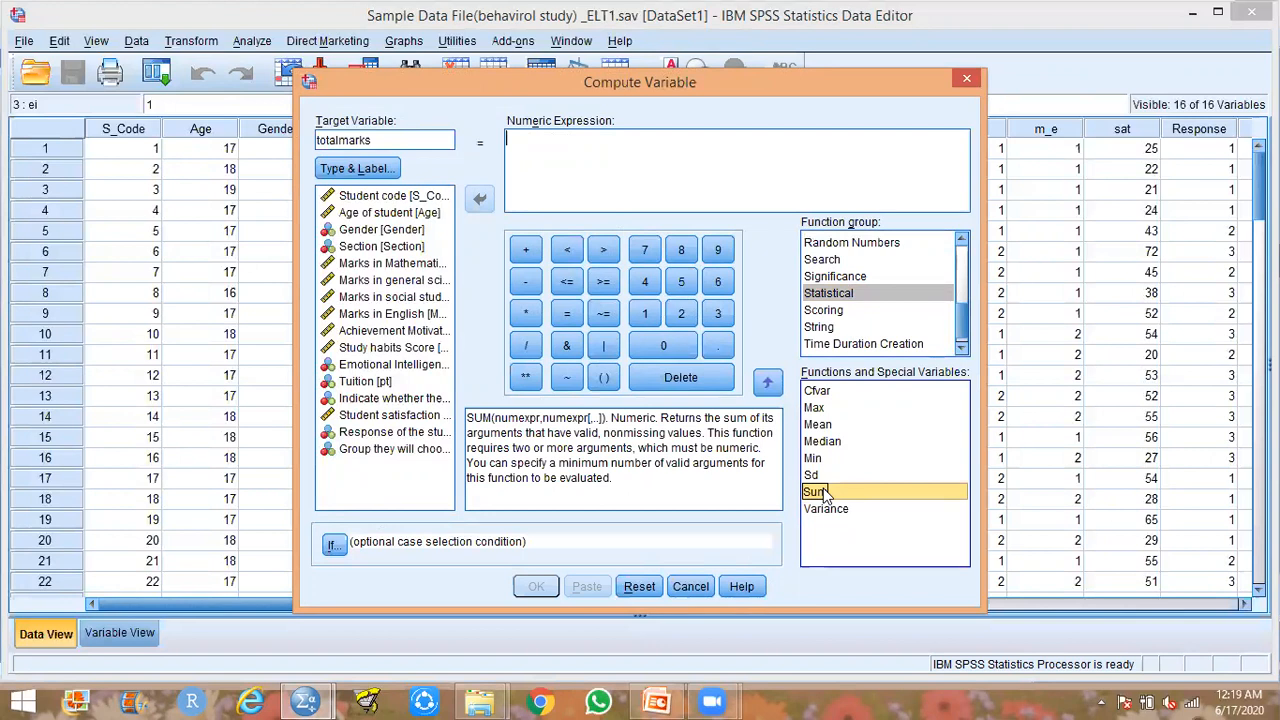
pyautogui.doubleClick(817, 496)
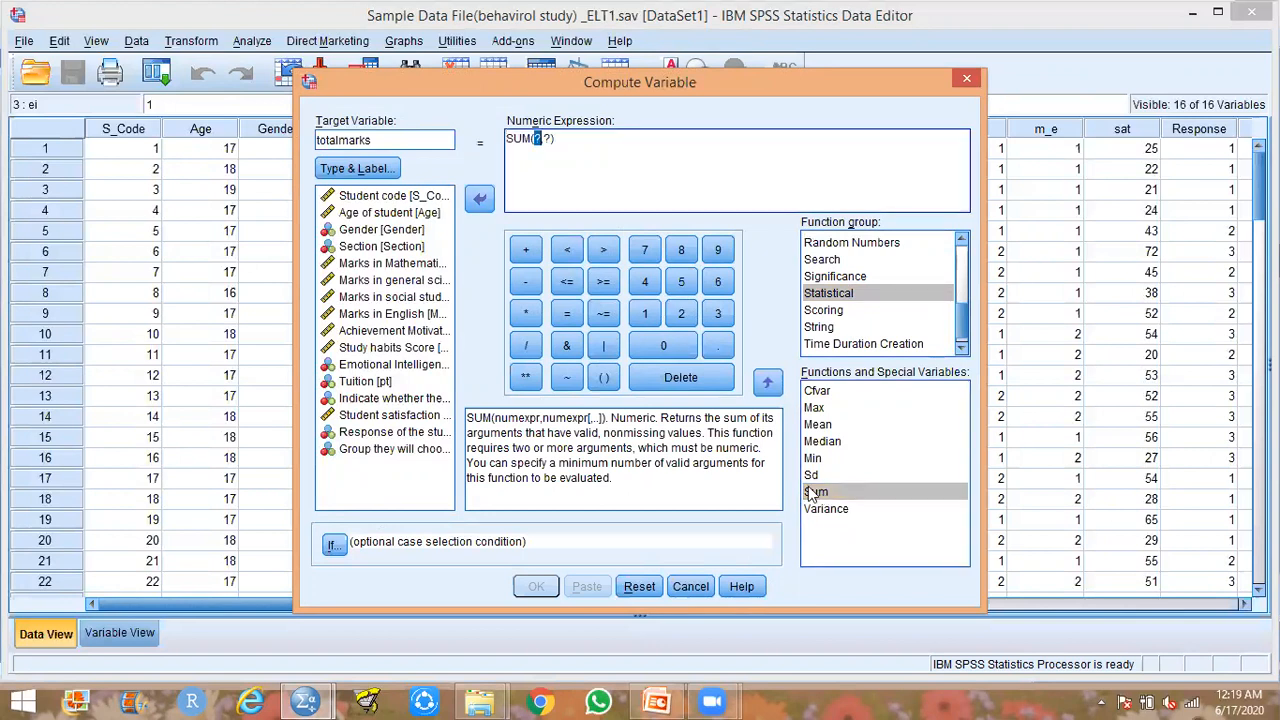
pyautogui.click(570, 164)
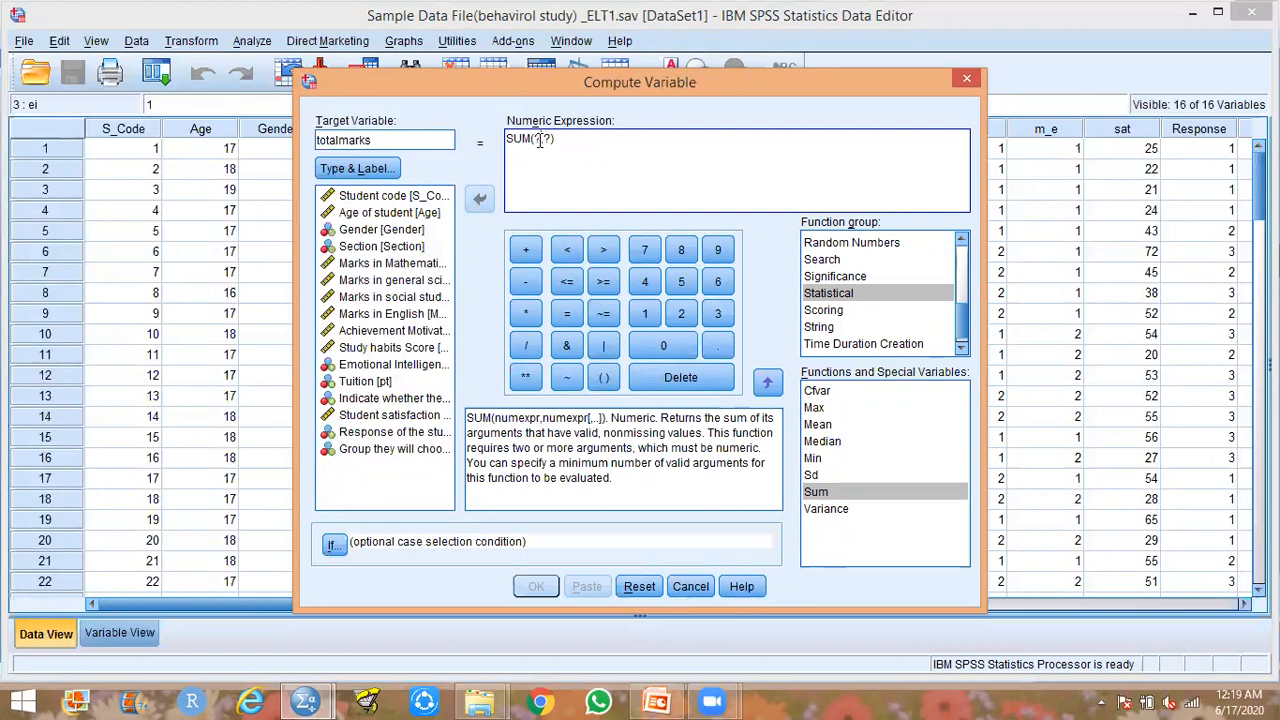
# Enter the mathematics marks (Marks1) and general science marks (Marks2) as the first two arguments of SUM.
pyautogui.click(540, 138)
pyautogui.press('BackSpace')
pyautogui.click(415, 264)
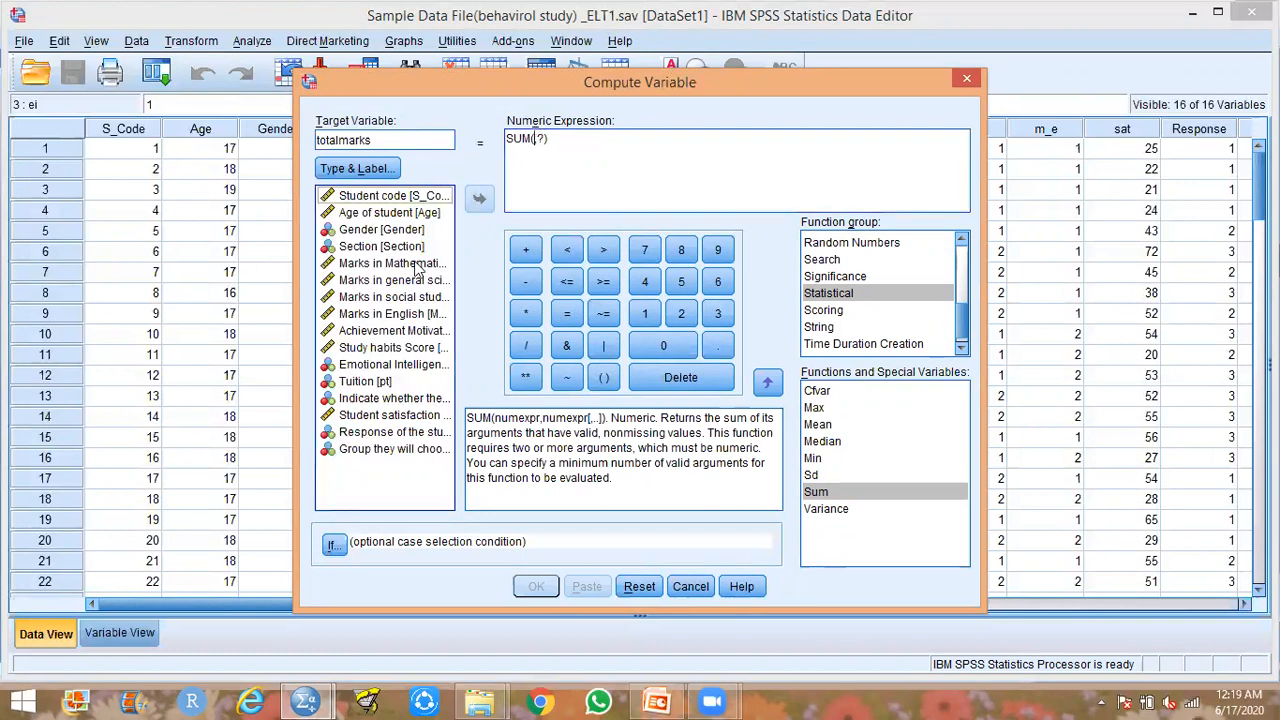
pyautogui.doubleClick(415, 264)
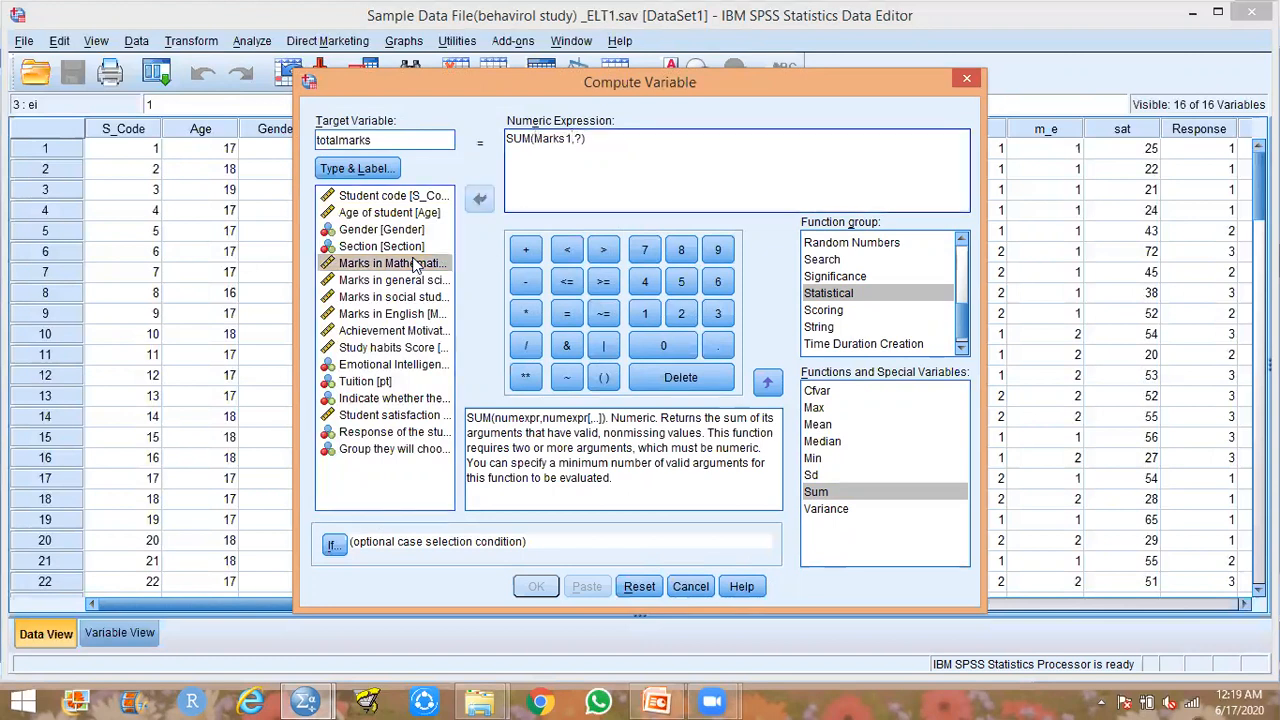
pyautogui.click(577, 140)
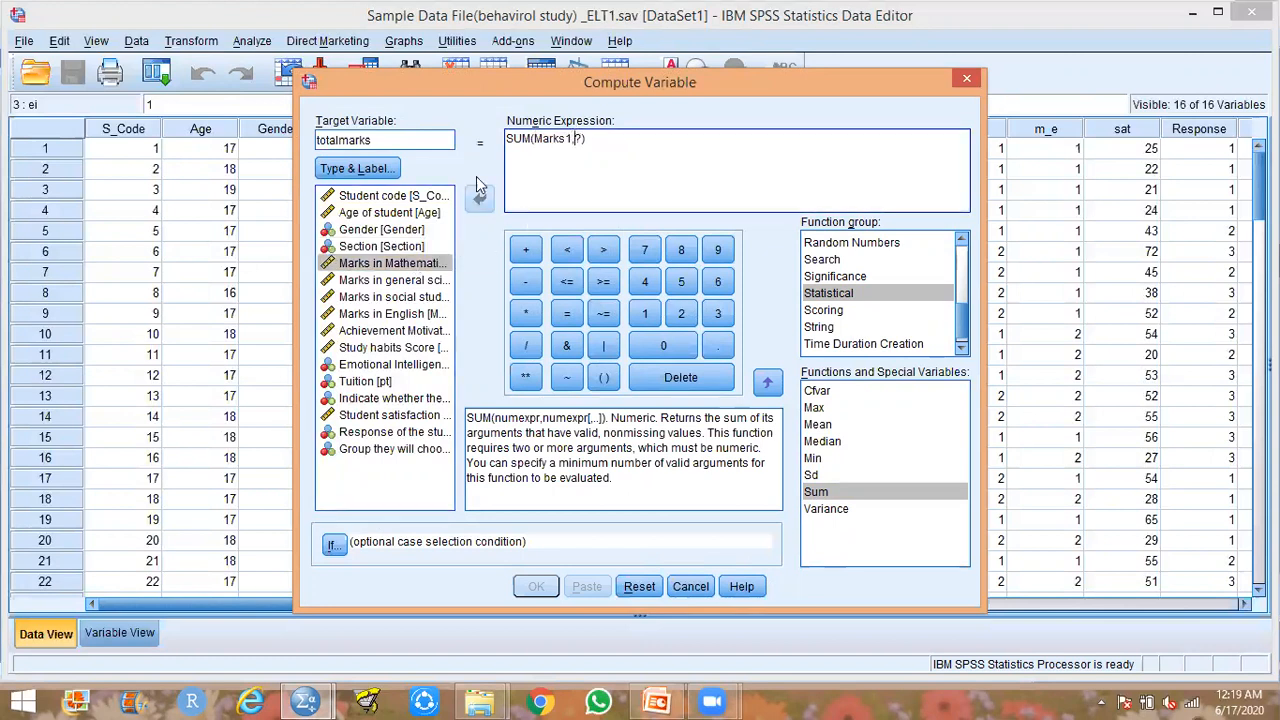
pyautogui.click(387, 281)
pyautogui.doubleClick(389, 283)
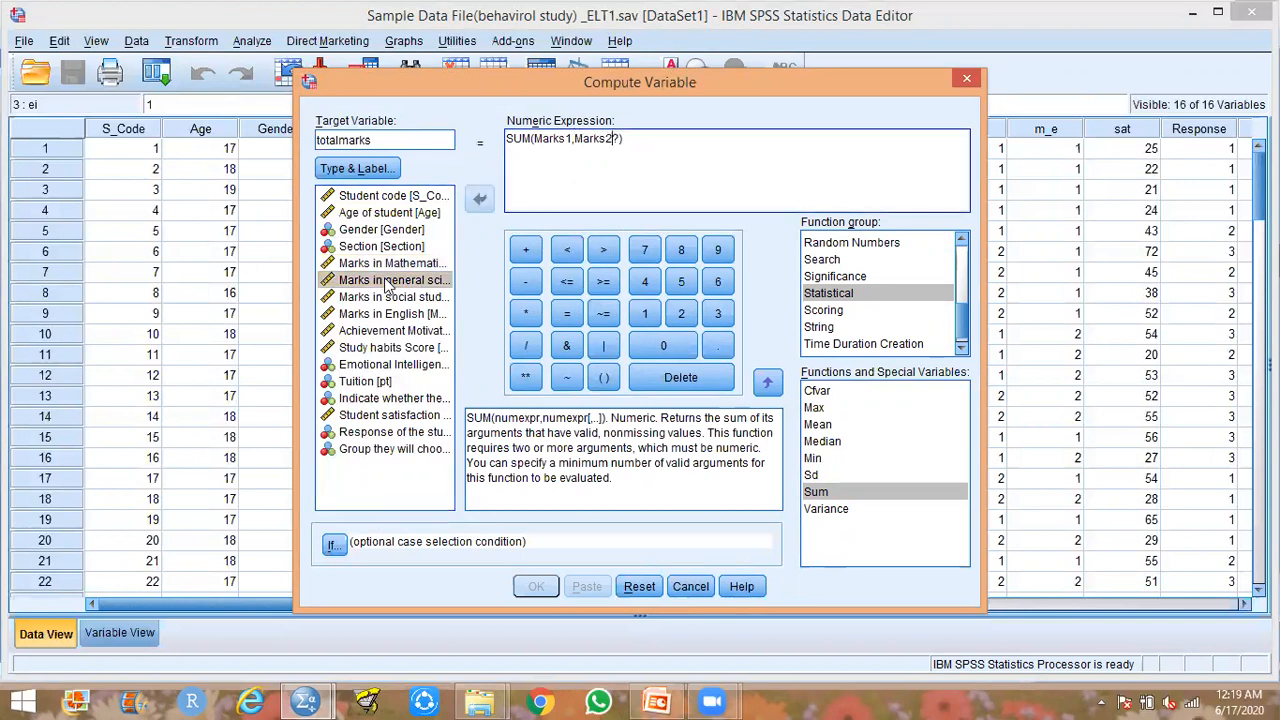
# Add Marks3 and Marks4 as further SUM arguments and remove the leftover question-mark placeholder.
pyautogui.write(',')
pyautogui.click(384, 288)
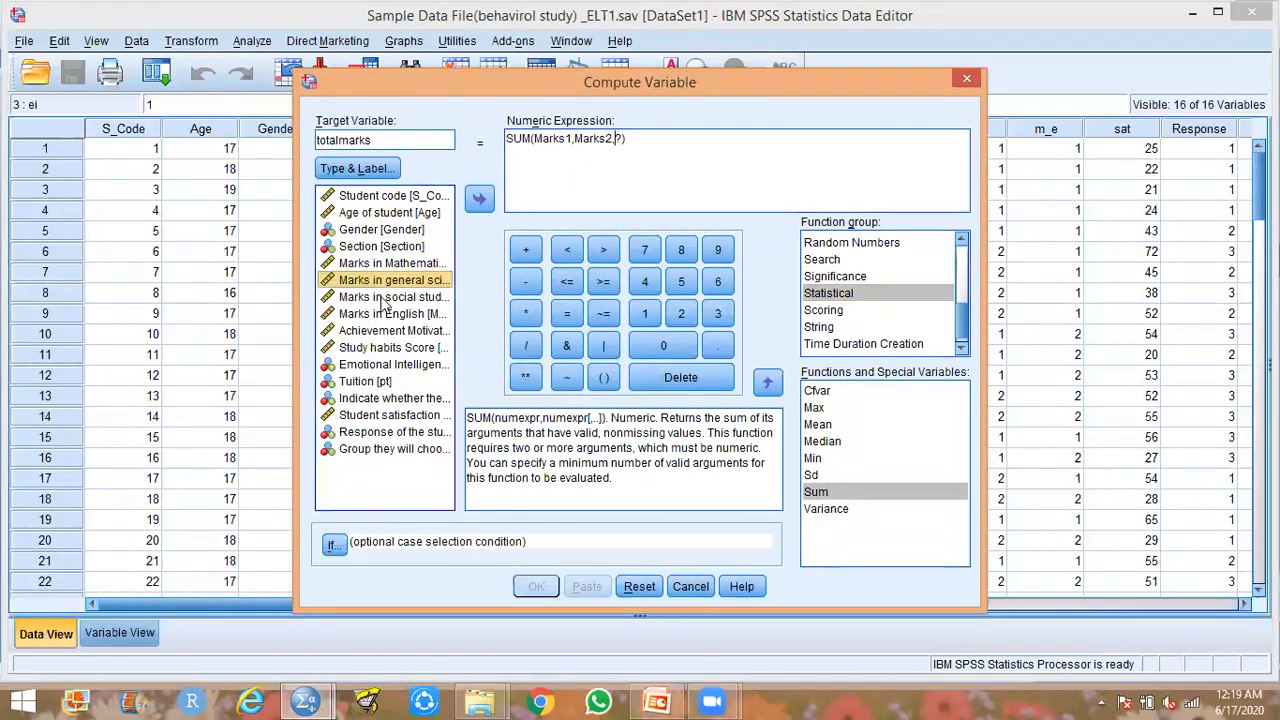
pyautogui.click(384, 298)
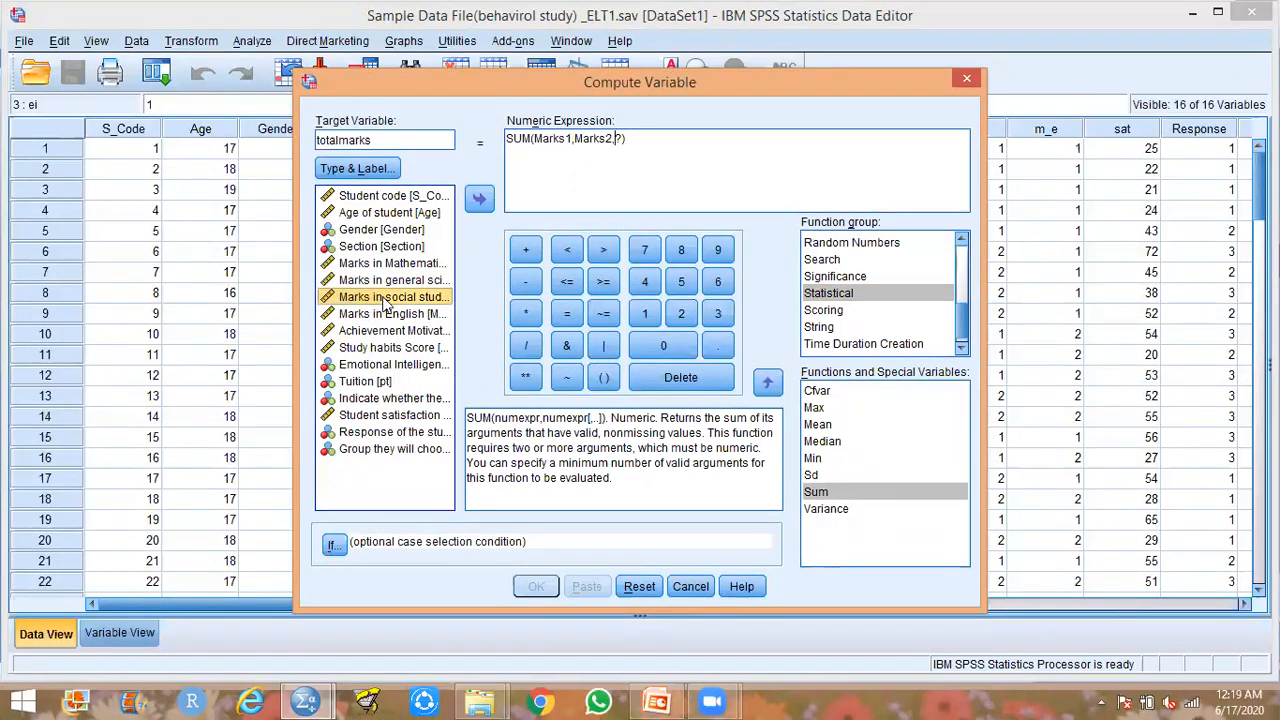
pyautogui.doubleClick(385, 304)
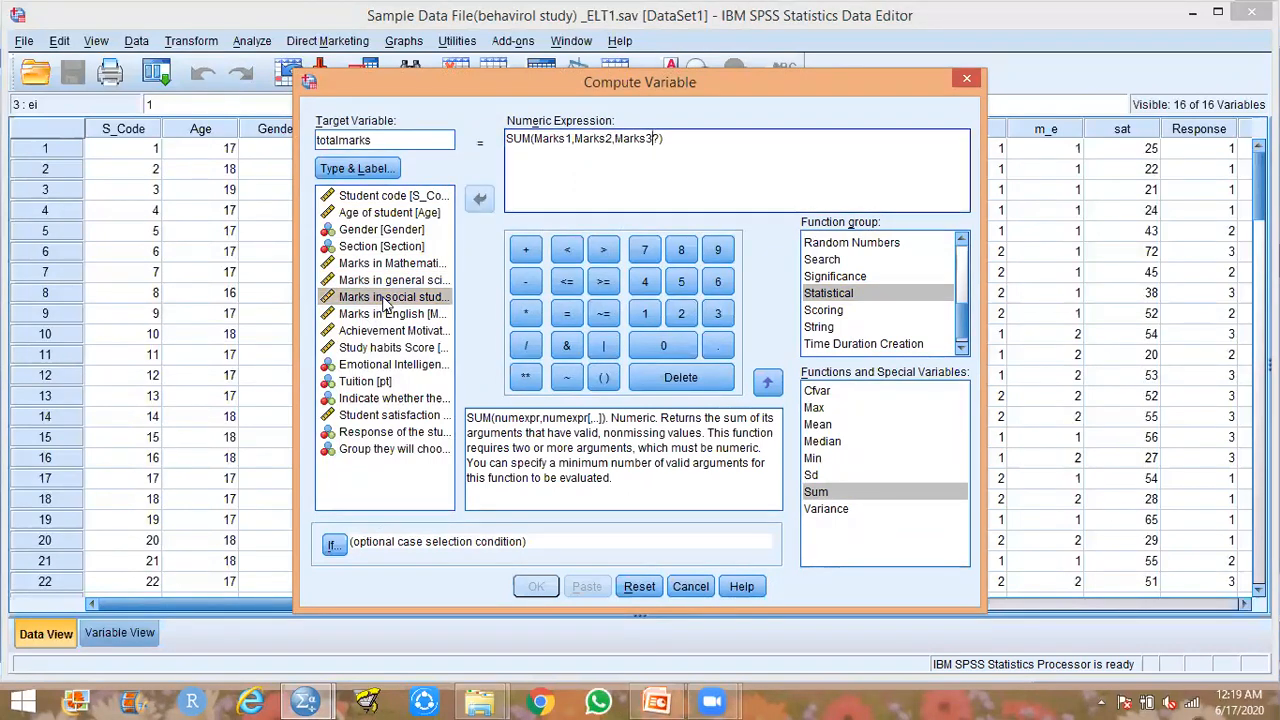
pyautogui.write(',')
pyautogui.doubleClick(388, 313)
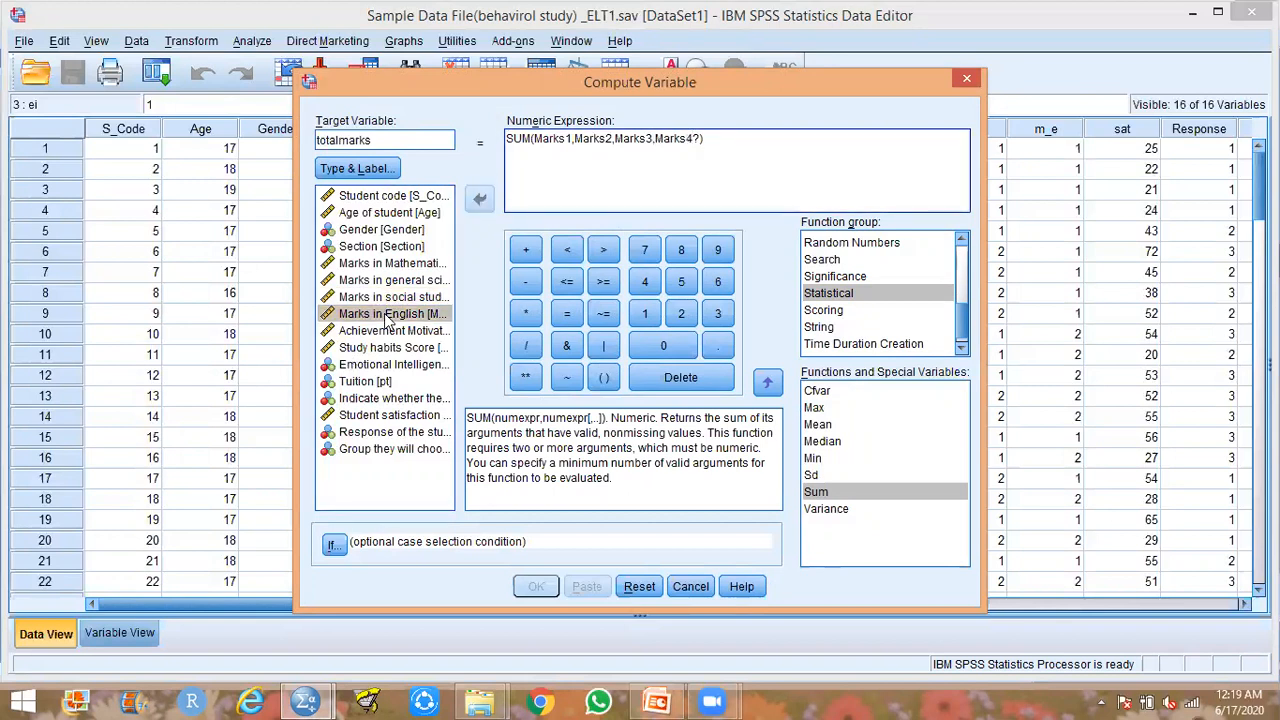
pyautogui.press('Delete')
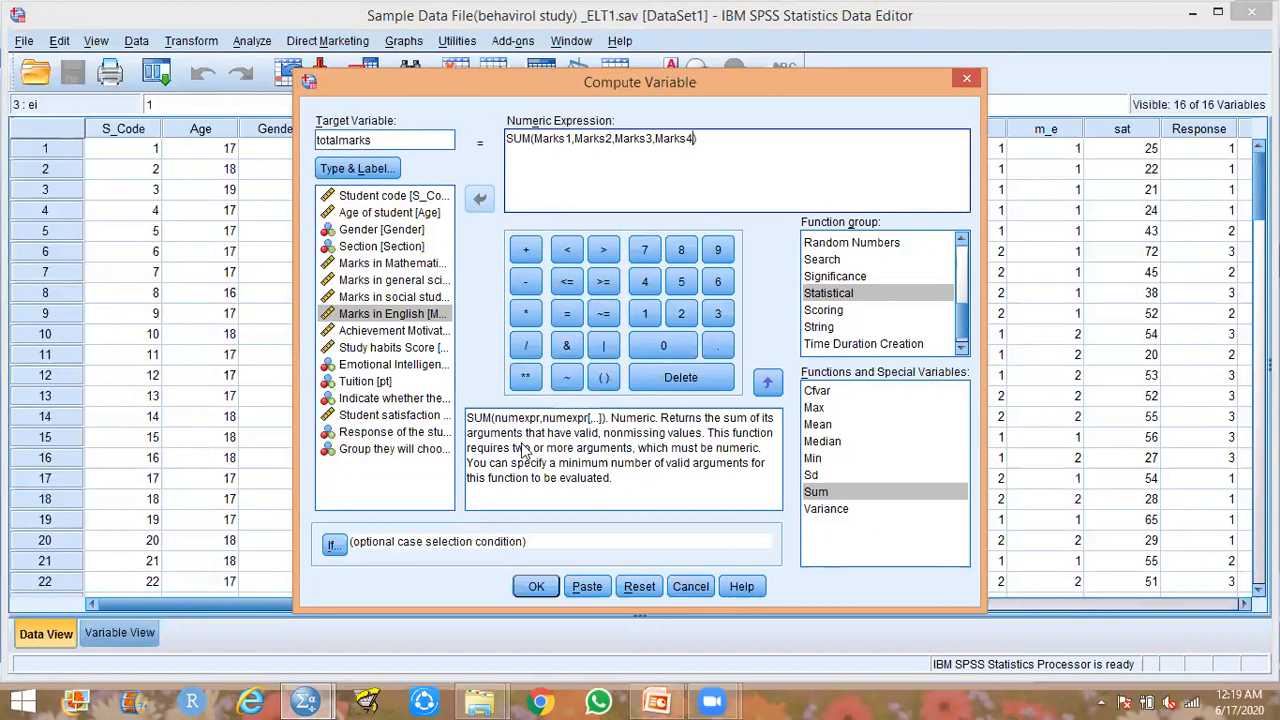
# Give the target variable the label "Toatl marks" and run the computation.
pyautogui.click(370, 170)
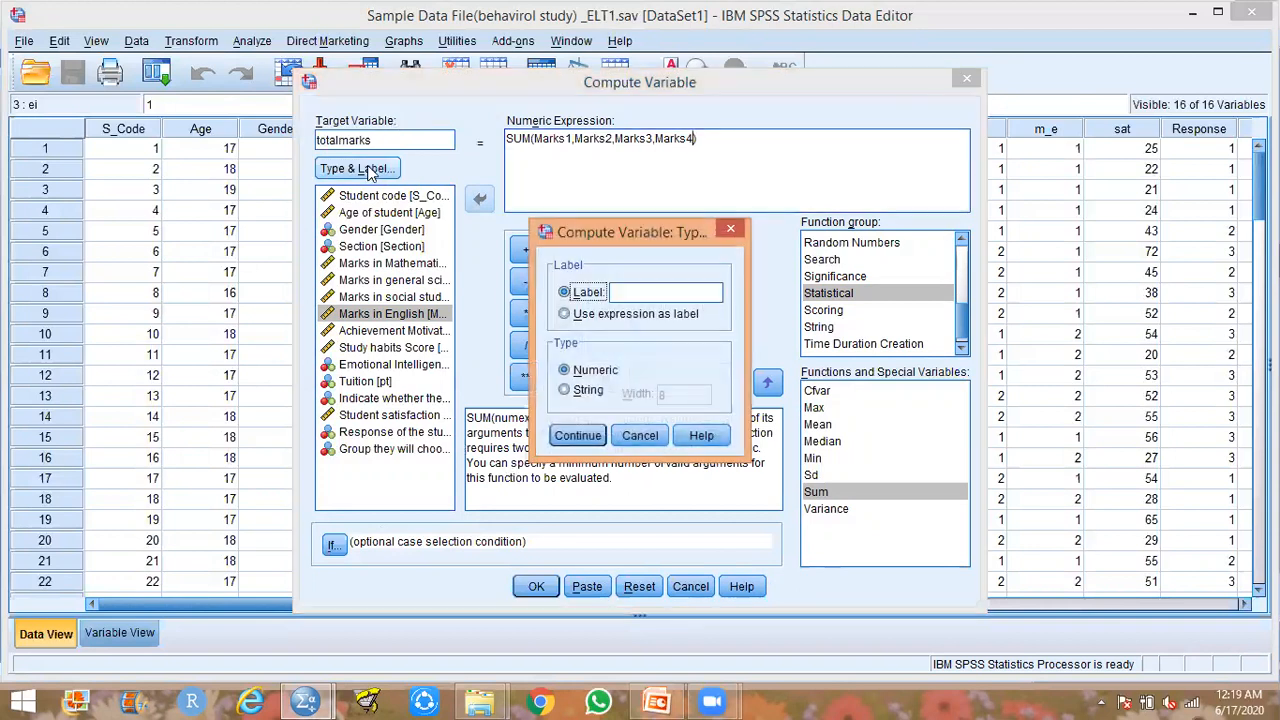
pyautogui.click(666, 296)
pyautogui.write('Toat')
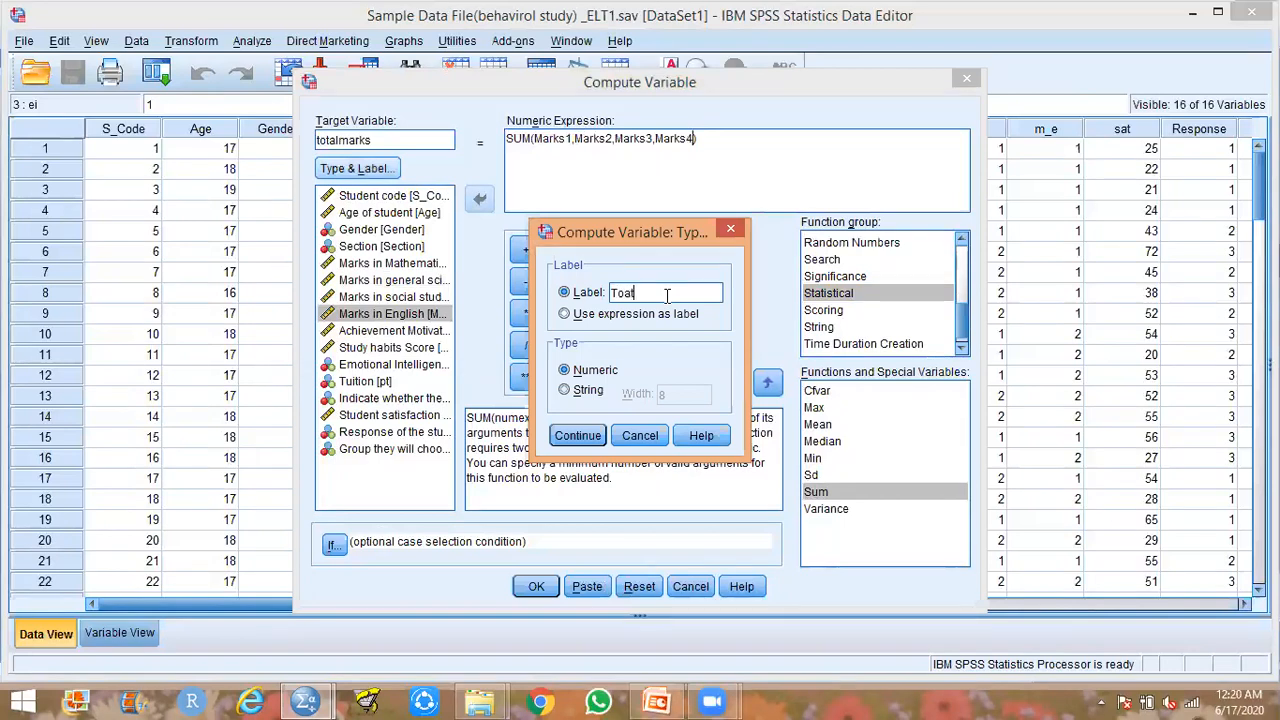
pyautogui.write('l marks')
pyautogui.click(577, 435)
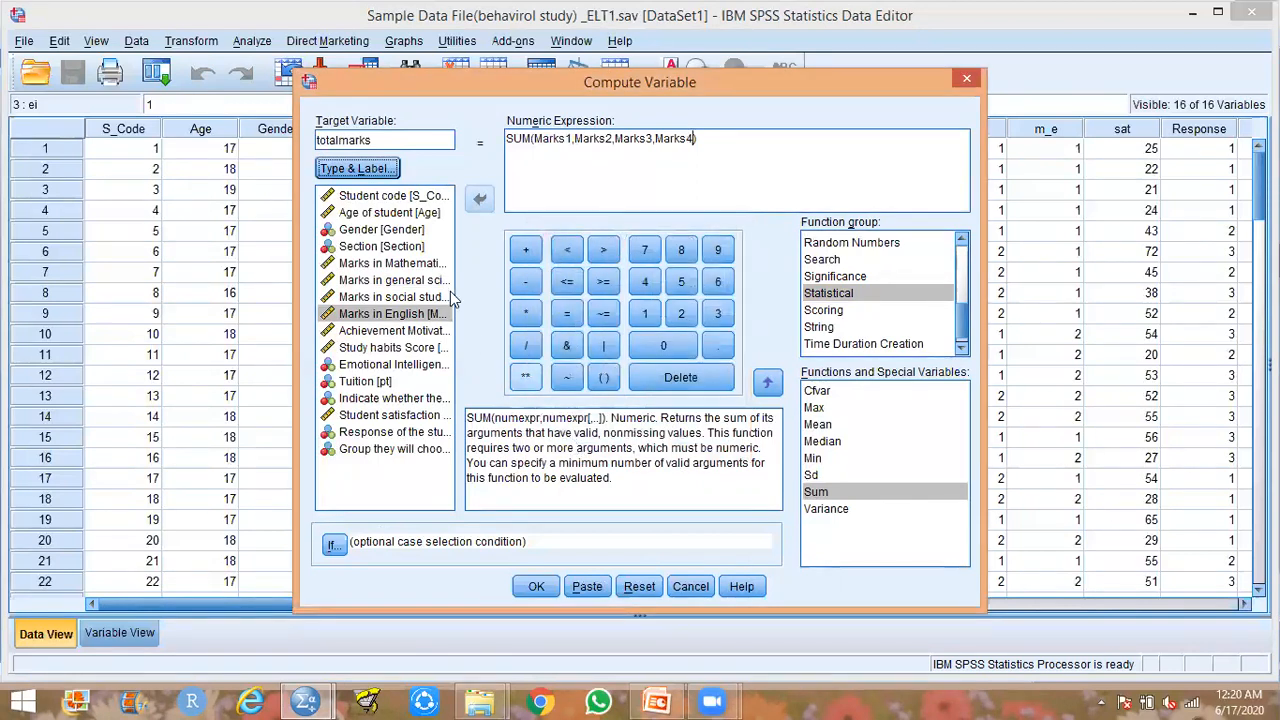
pyautogui.click(536, 586)
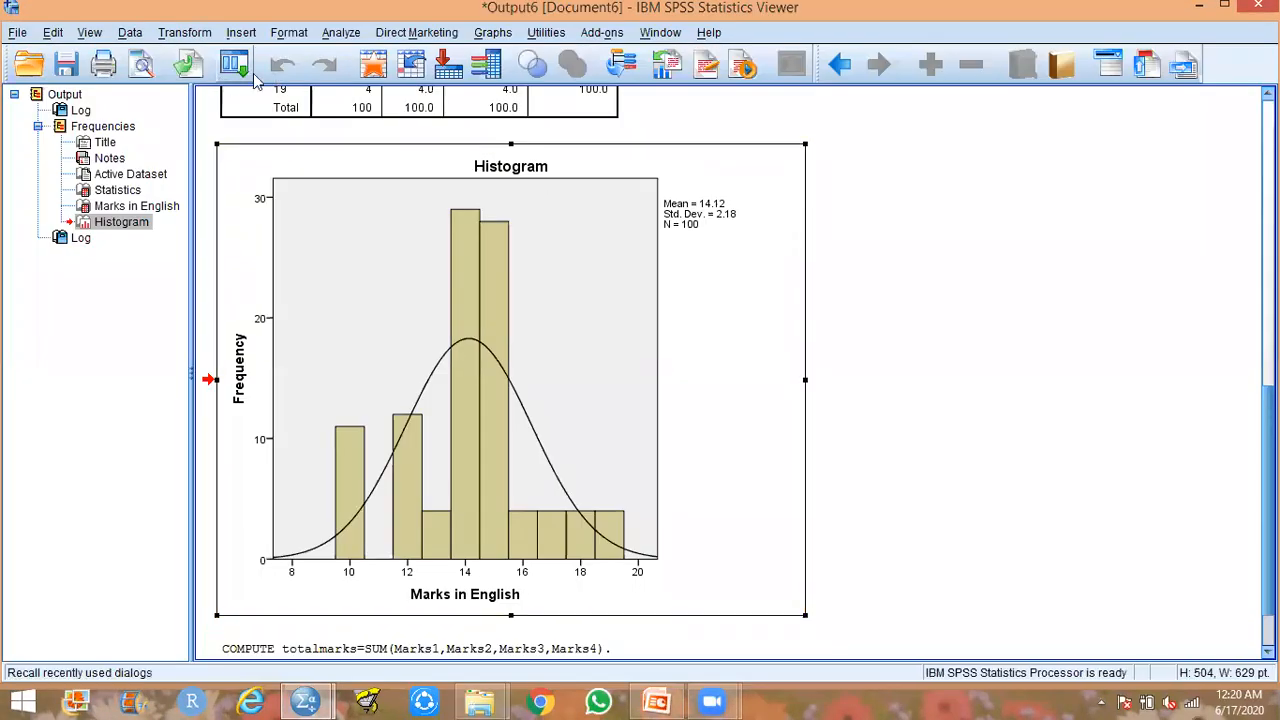
# Return from the output to the dataset and examine the computed totalmarks column.
pyautogui.click(411, 64)
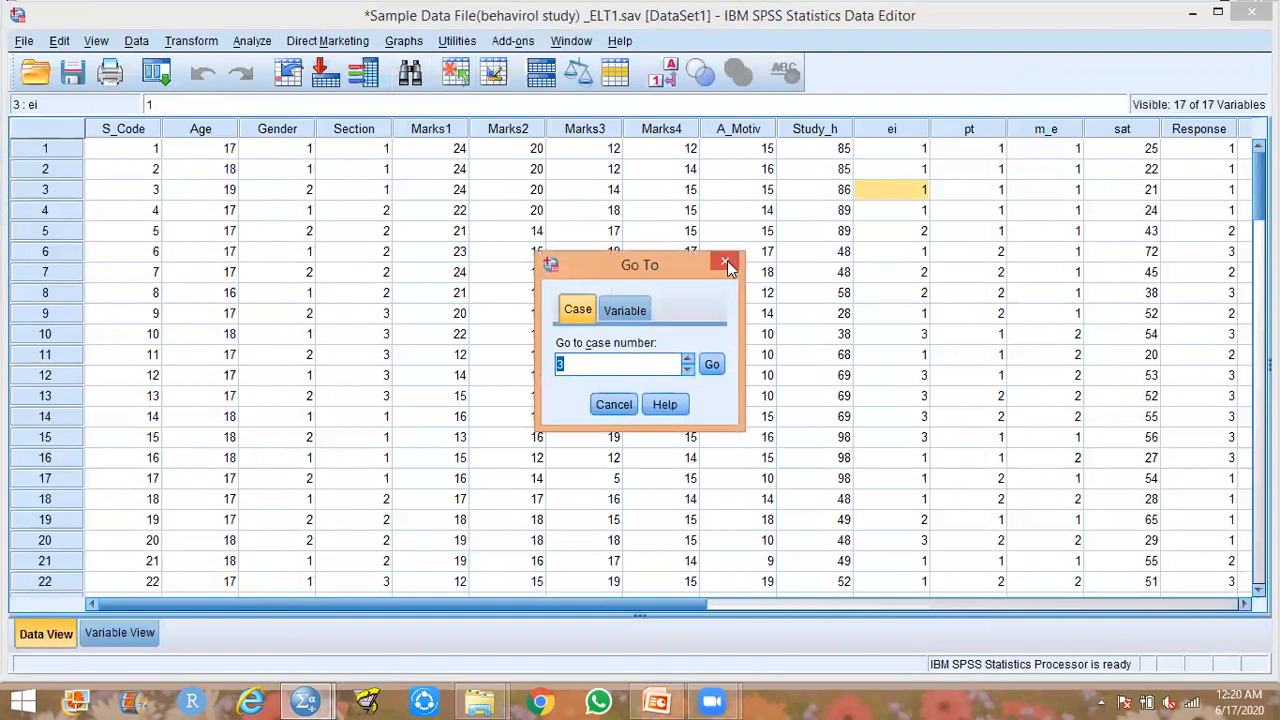
pyautogui.click(726, 263)
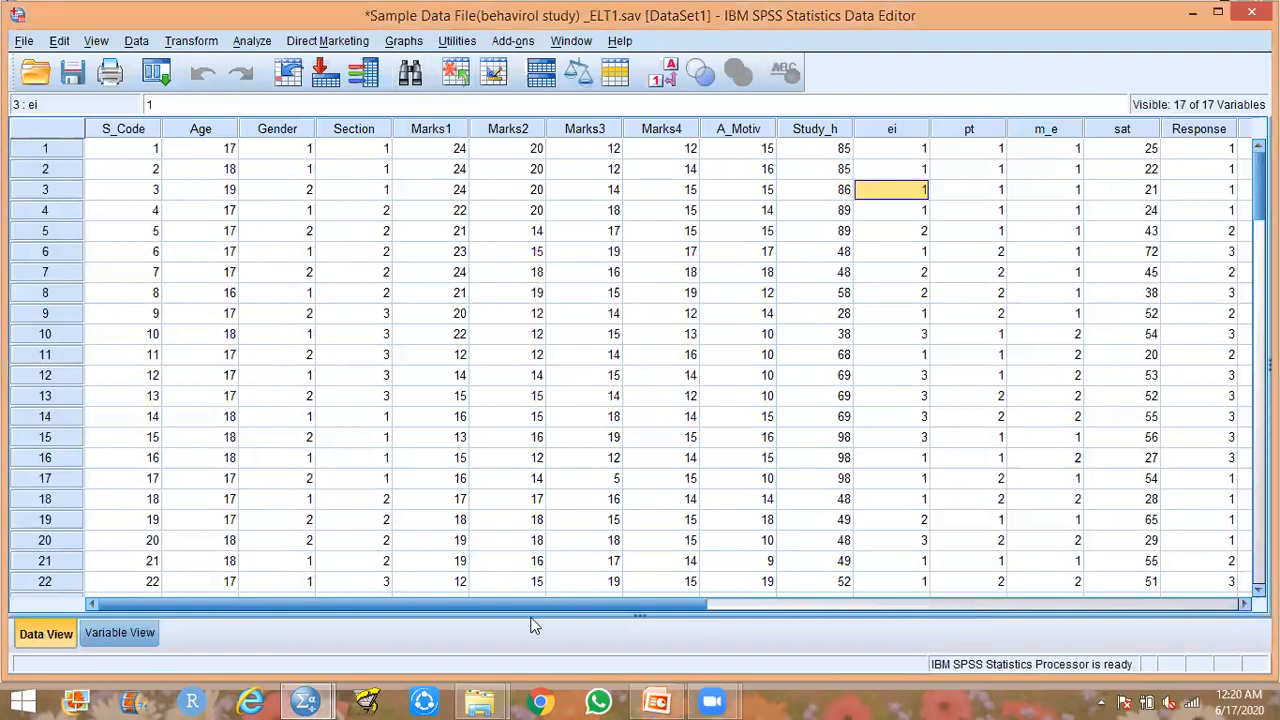
pyautogui.moveTo(530, 603); pyautogui.dragTo(981, 611)
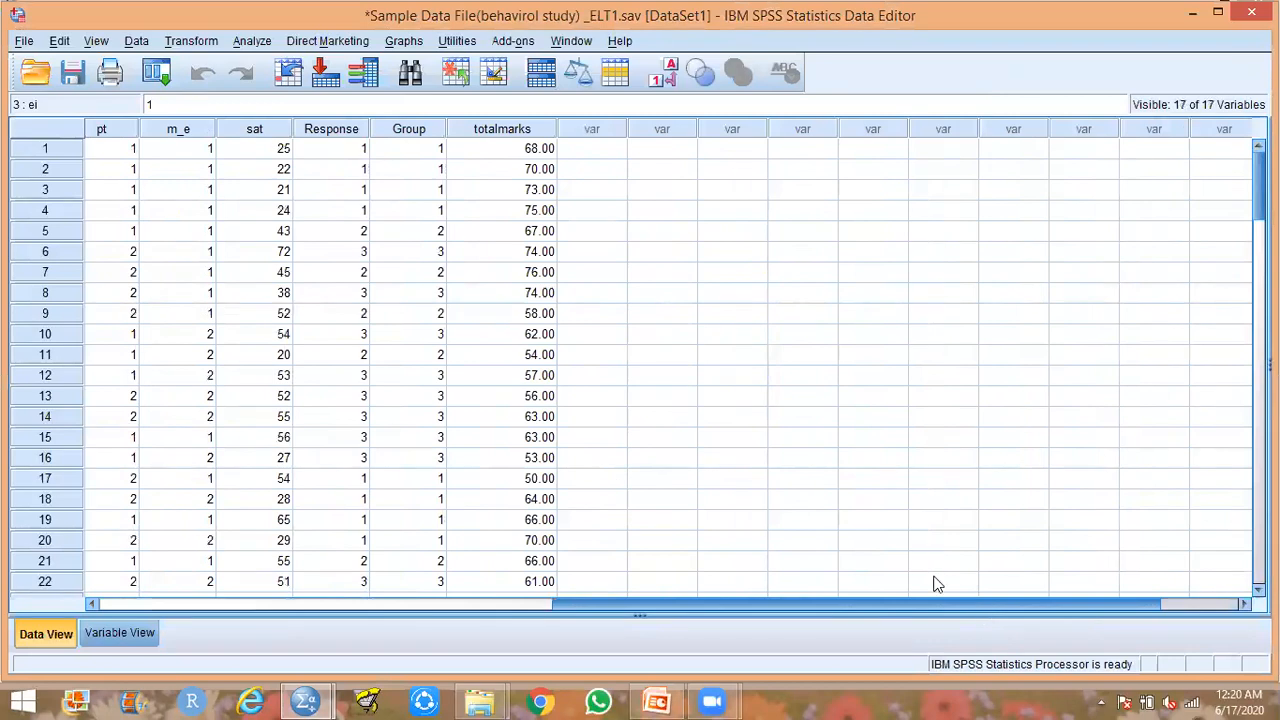
pyautogui.click(510, 135)
pyautogui.click(731, 313)
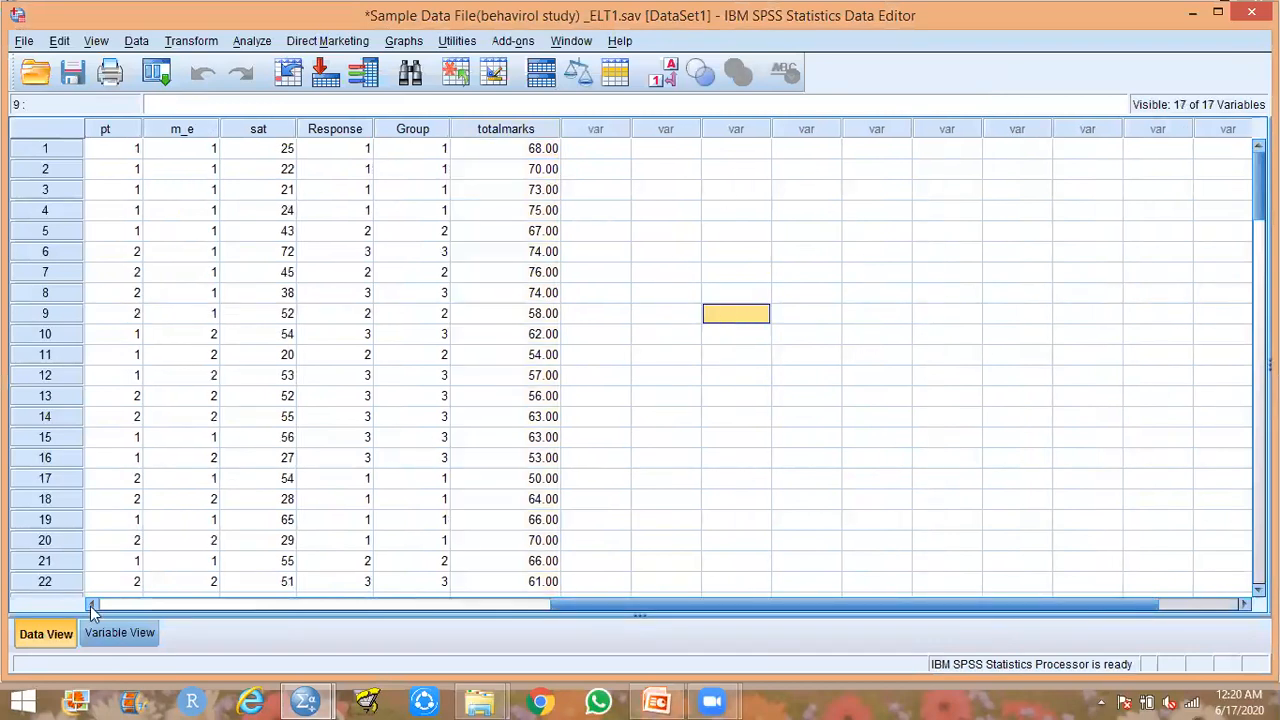
# Set the decimals of the totalmarks variable to 0 and return to the data values.
pyautogui.click(114, 636)
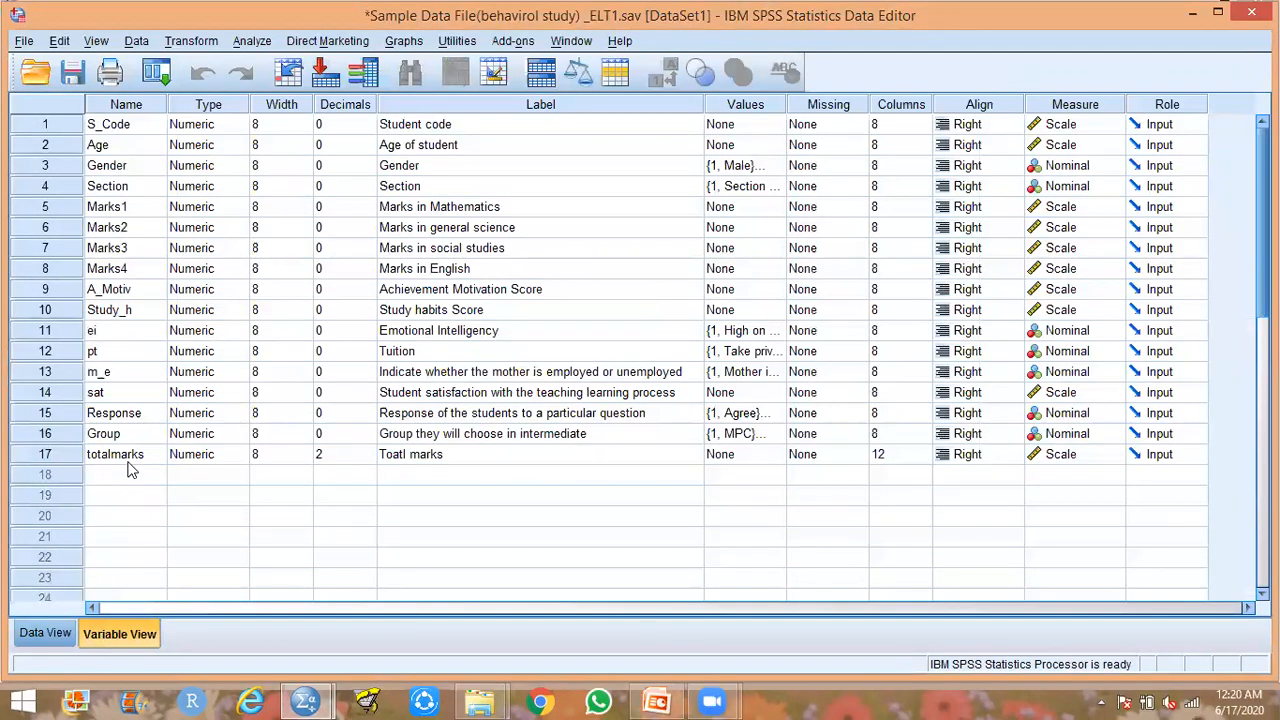
pyautogui.click(323, 452)
pyautogui.click(368, 459)
pyautogui.click(367, 459)
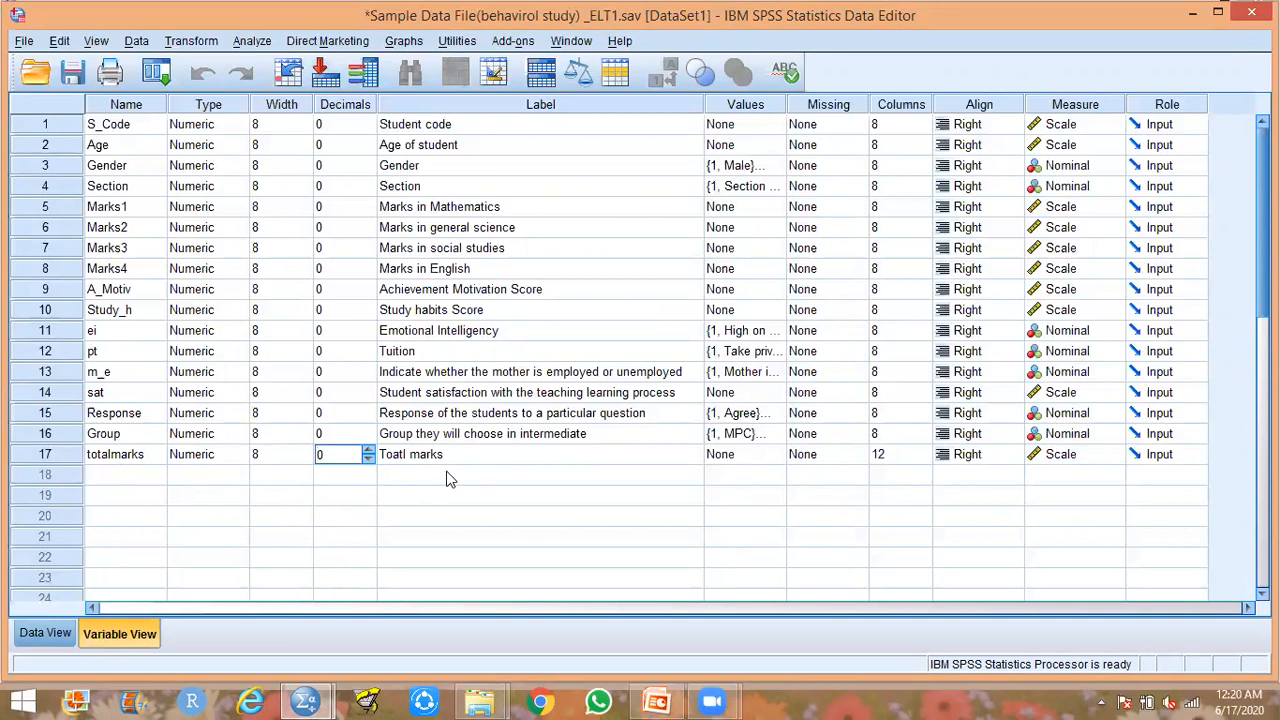
pyautogui.click(543, 457)
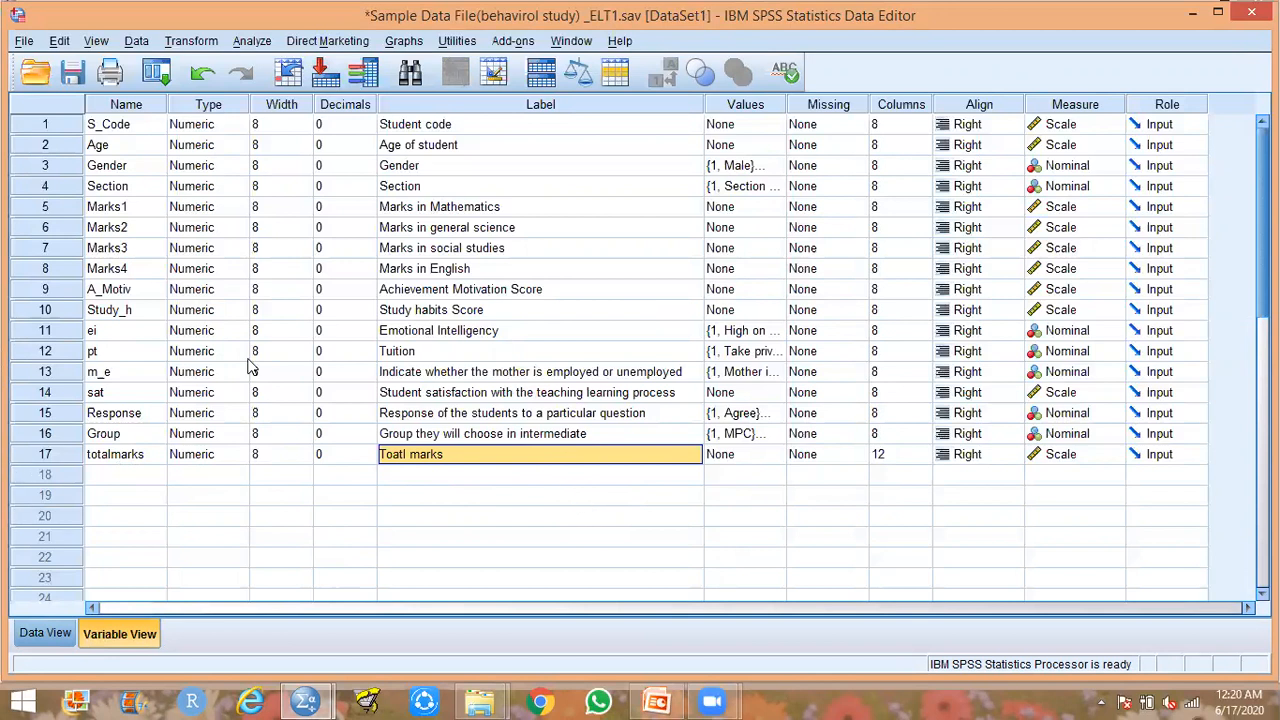
pyautogui.click(47, 632)
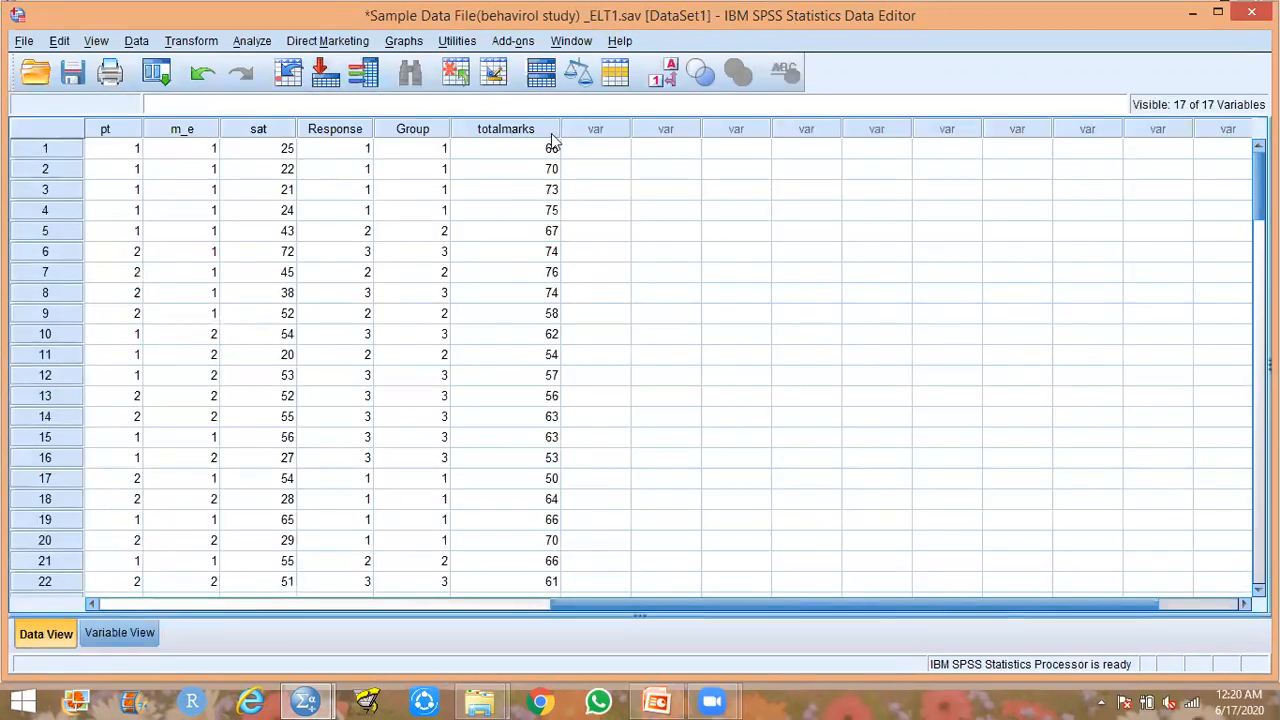
# Start a new Compute Variable operation and clear the previous target variable name.
pyautogui.click(595, 131)
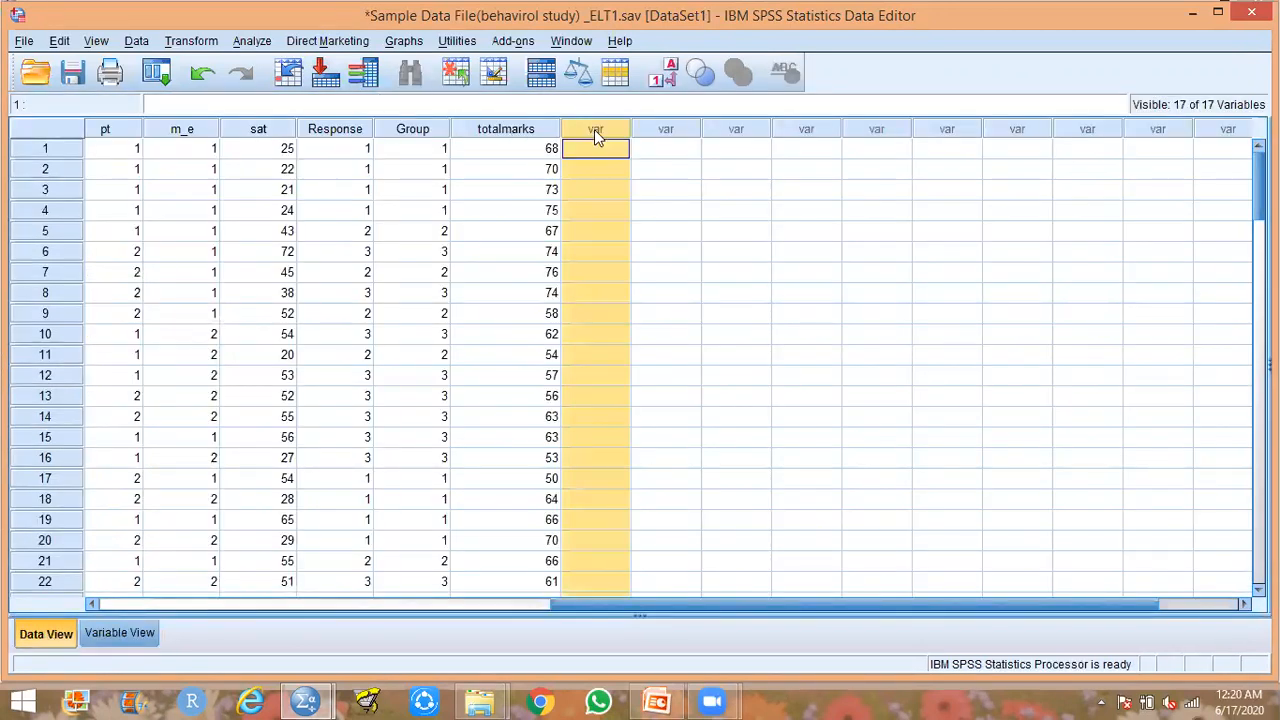
pyautogui.click(196, 44)
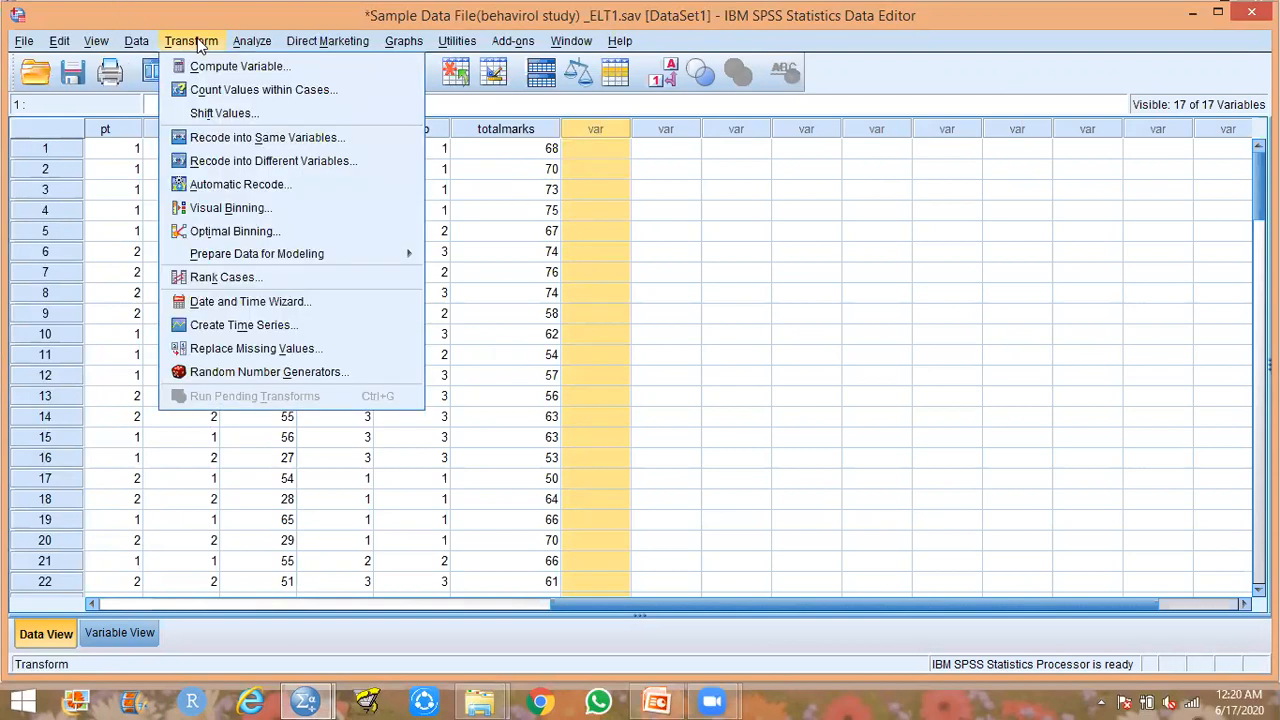
pyautogui.click(215, 66)
pyautogui.click(442, 137)
pyautogui.press('BackSpace')
pyautogui.press('BackSpace')
pyautogui.press('BackSpace')
pyautogui.press('BackSpace')
pyautogui.press('BackSpace')
pyautogui.press('BackSpace')
pyautogui.press('BackSpace')
pyautogui.press('BackSpace')
pyautogui.press('BackSpace')
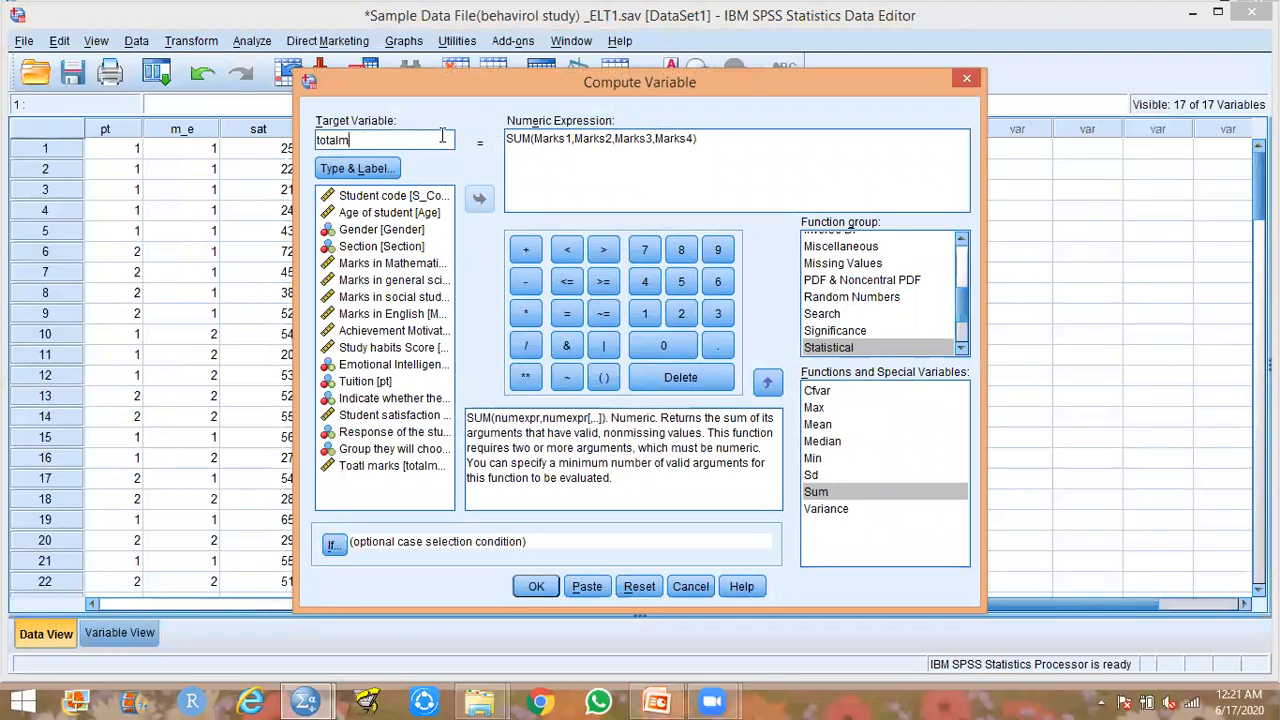
# Clear the previous SUM formula from the numeric expression.
pyautogui.click(628, 138)
pyautogui.click(719, 142)
pyautogui.press('BackSpace')
pyautogui.press('BackSpace')
pyautogui.press('BackSpace')
pyautogui.press('BackSpace')
pyautogui.press('BackSpace')
pyautogui.press('BackSpace')
pyautogui.press('BackSpace')
pyautogui.press('BackSpace')
pyautogui.press('BackSpace')
pyautogui.press('BackSpace')
pyautogui.press('BackSpace')
pyautogui.press('BackSpace')
pyautogui.press('BackSpace')
pyautogui.press('BackSpace')
pyautogui.press('BackSpace')
pyautogui.press('BackSpace')
pyautogui.press('BackSpace')
pyautogui.press('BackSpace')
pyautogui.press('BackSpace')
pyautogui.press('BackSpace')
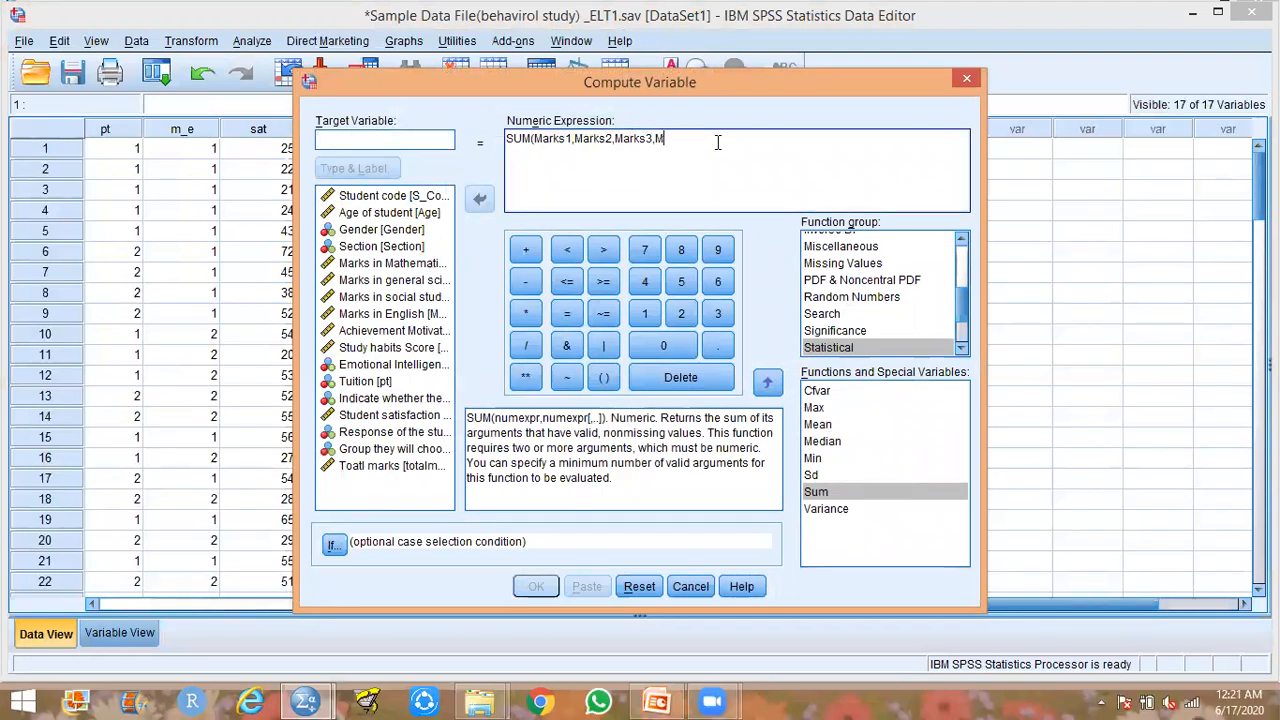
pyautogui.click(860, 538)
pyautogui.moveTo(958, 312); pyautogui.dragTo(960, 255)
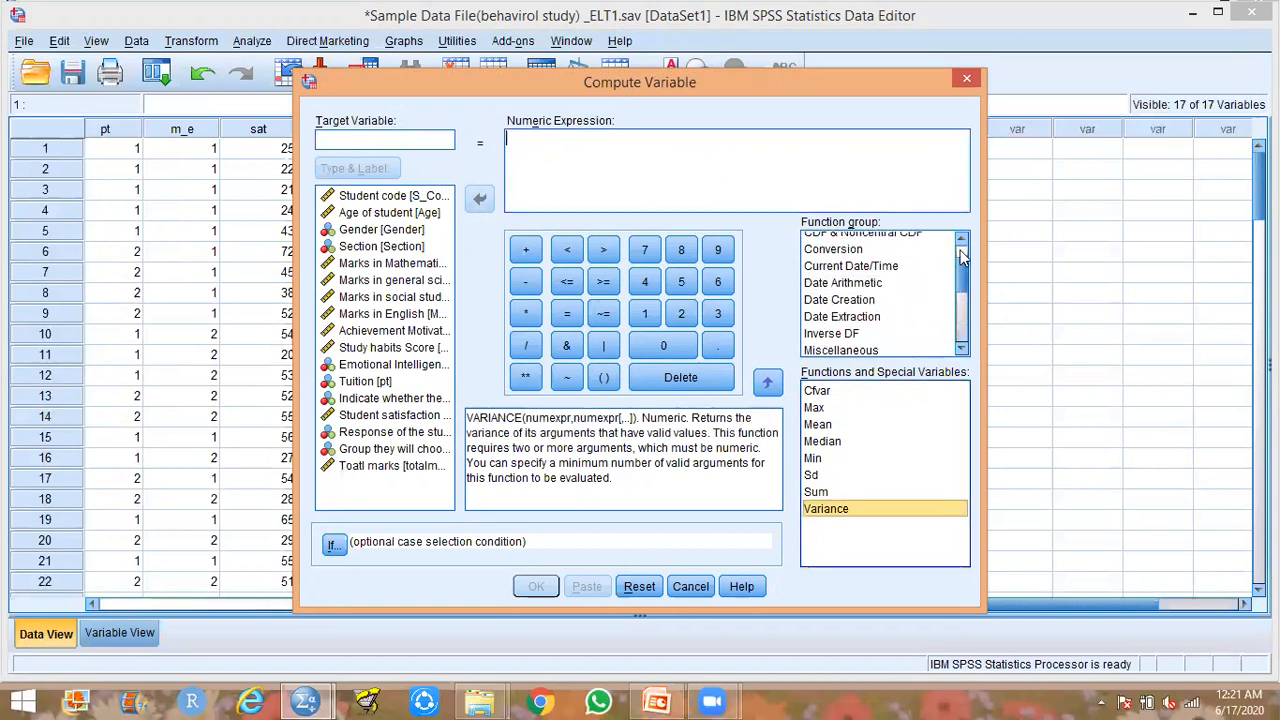
pyautogui.click(952, 250)
pyautogui.click(750, 176)
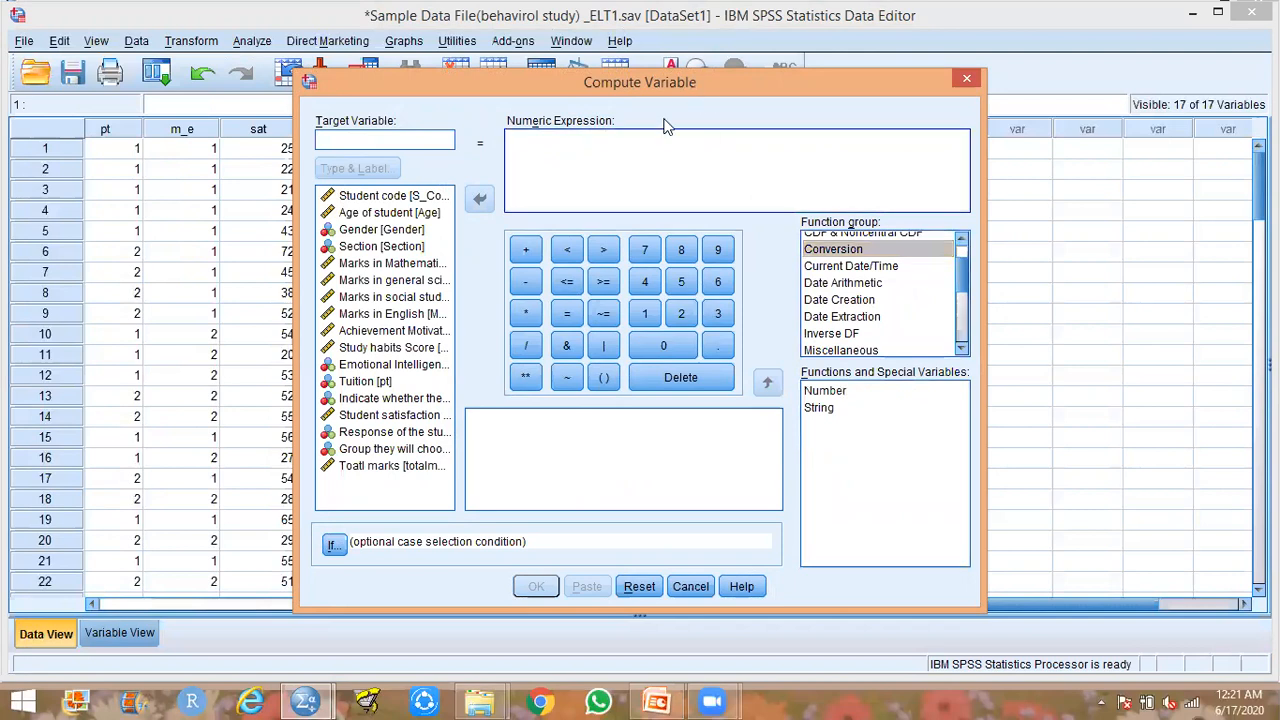
pyautogui.scroll(1, 958, 276)
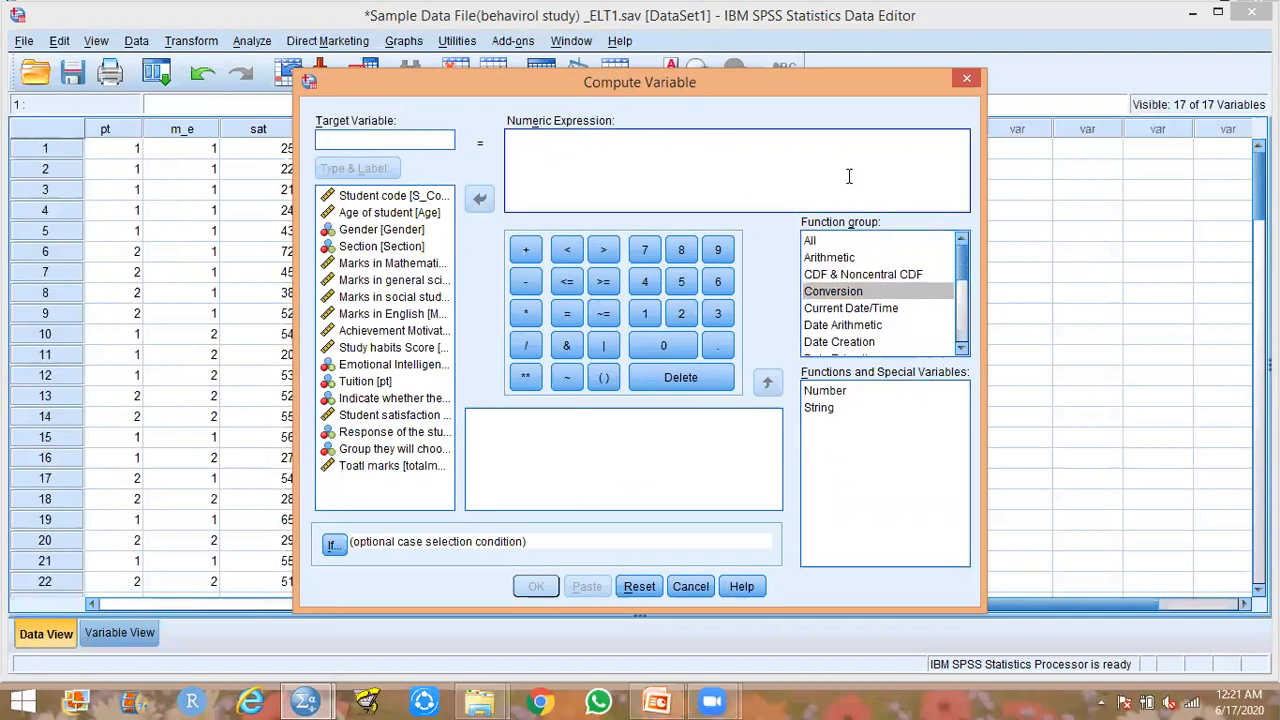
# Name the new target variable percentage.
pyautogui.click(362, 141)
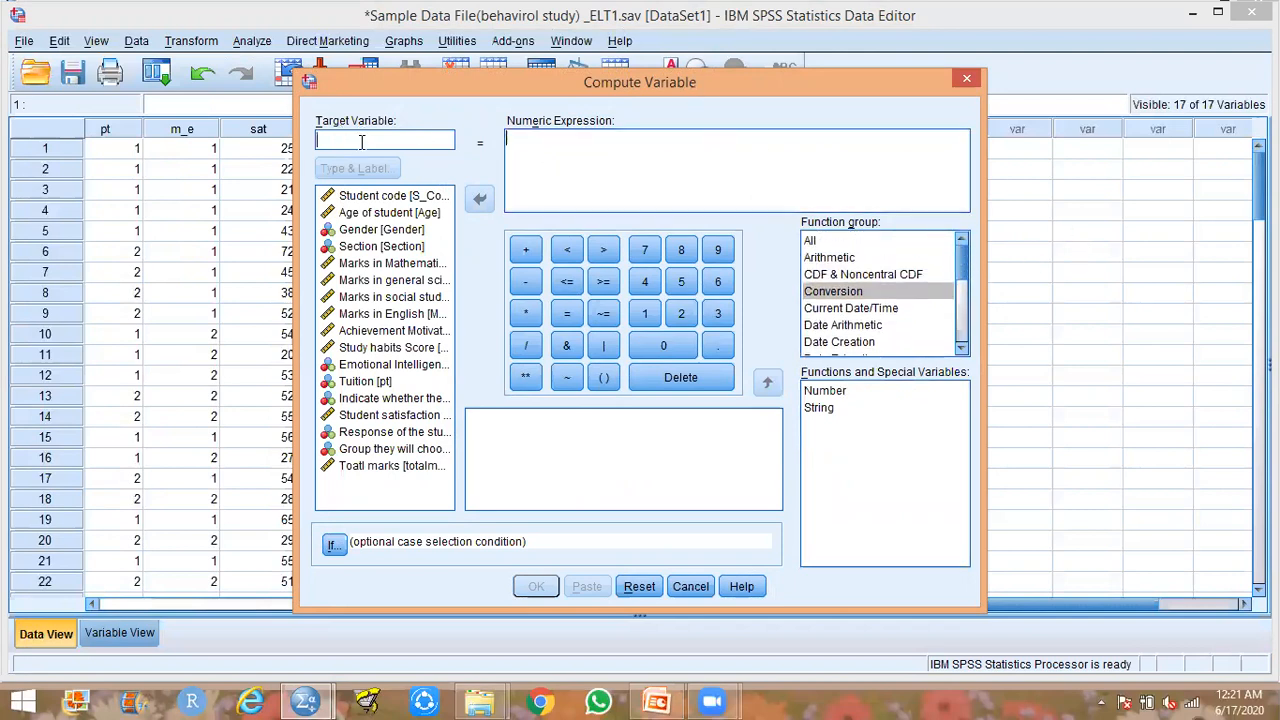
pyautogui.write('per')
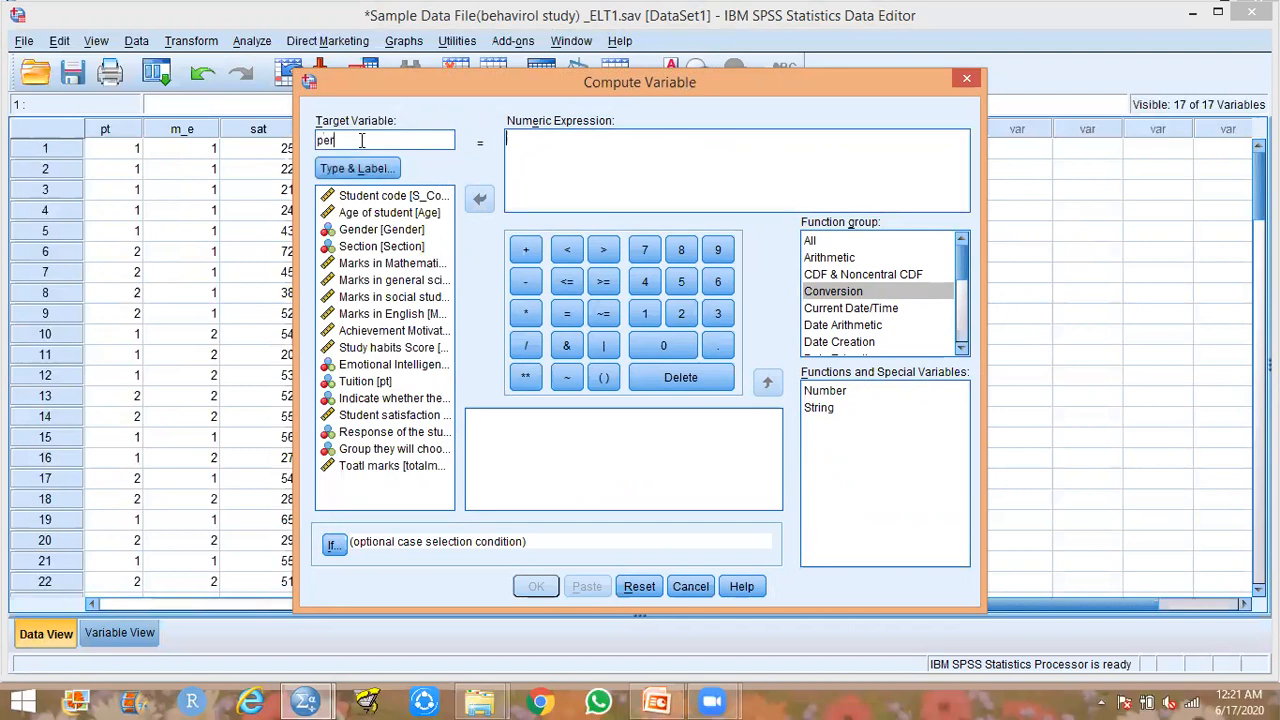
pyautogui.write('centage')
# Define the numeric expression as totalmarks/96*100 using the total marks variable, and run the computation.
pyautogui.click(526, 143)
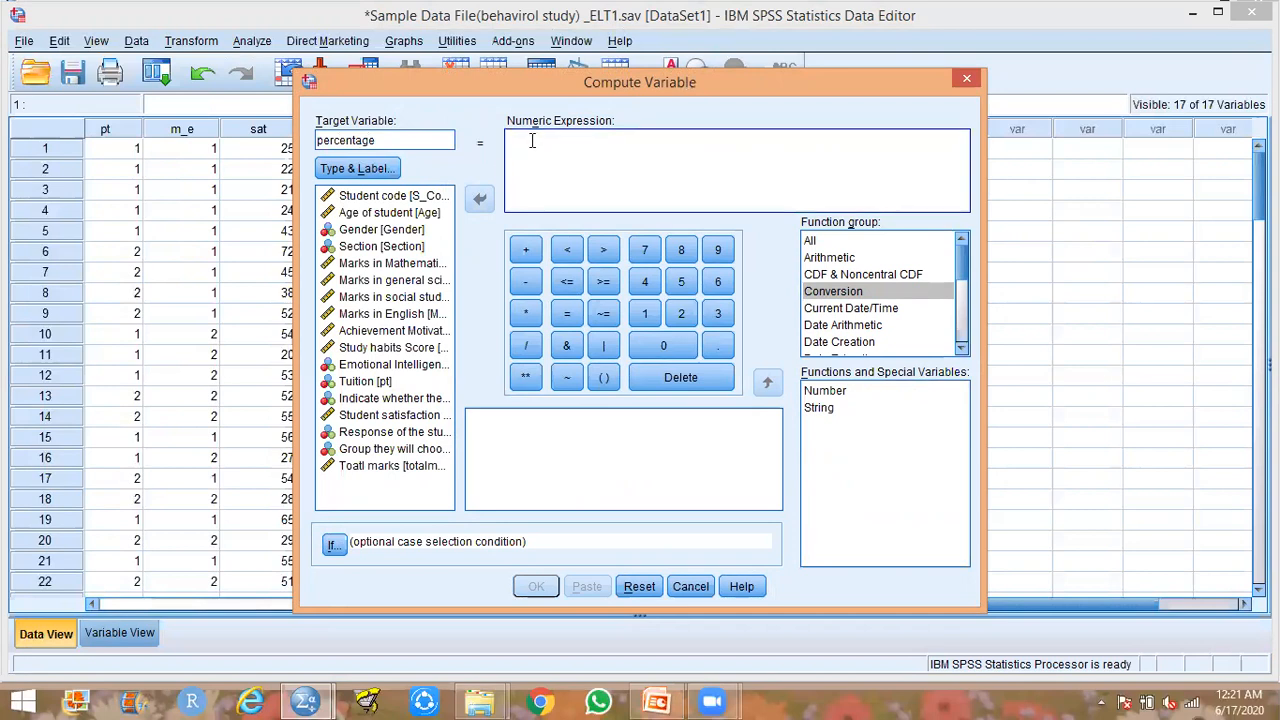
pyautogui.click(380, 466)
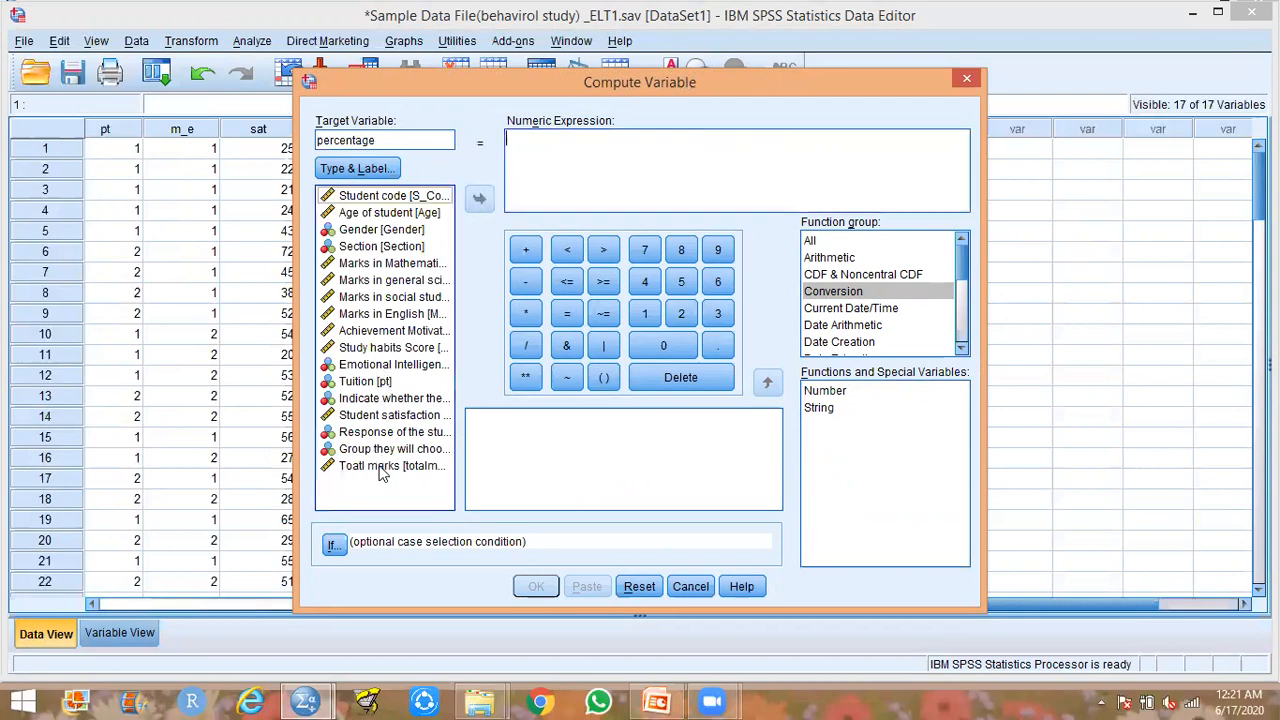
pyautogui.doubleClick(380, 467)
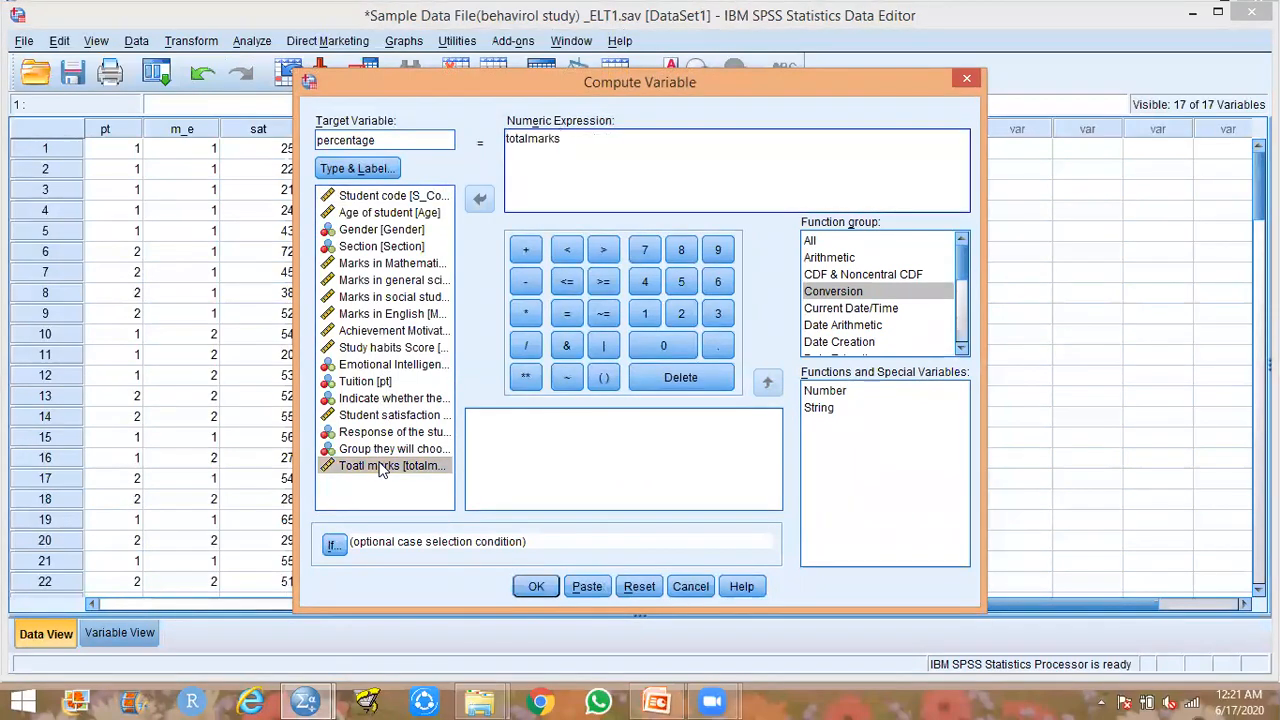
pyautogui.write('/')
pyautogui.write('96*100')
pyautogui.click(536, 585)
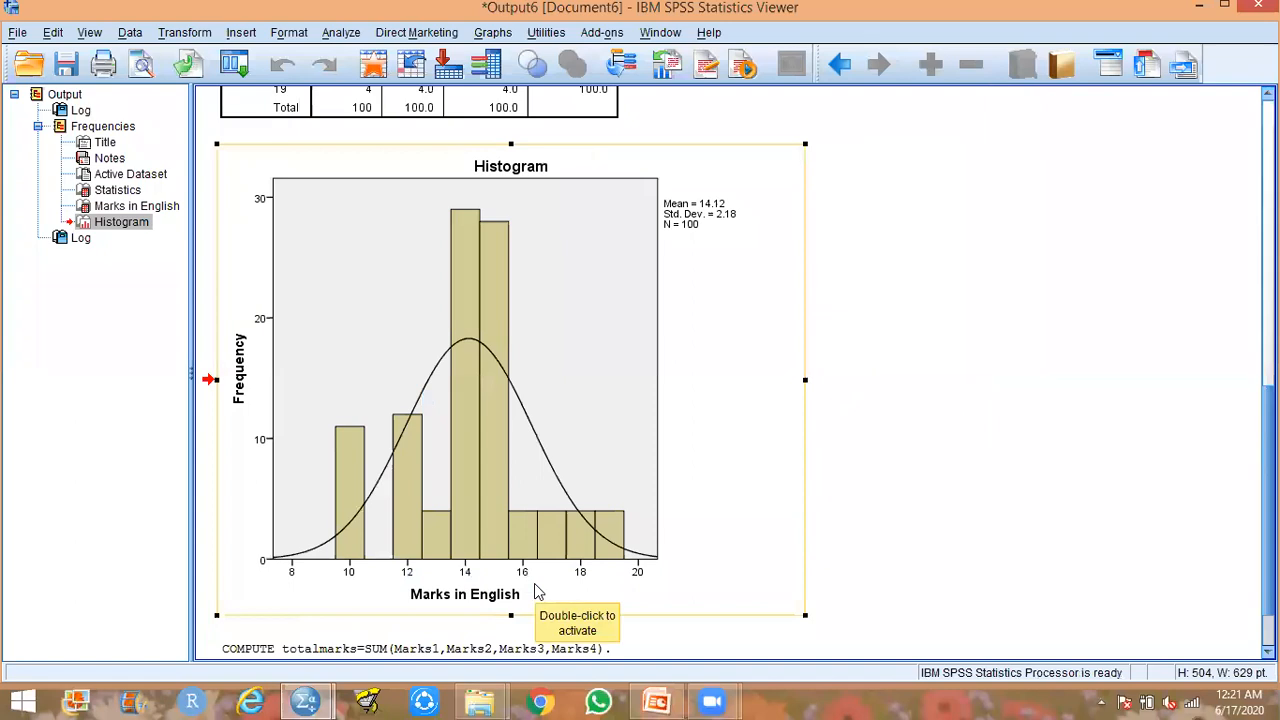
# Return from the output to the dataset, dismiss the Go To dialog, and examine the computed percentage column.
pyautogui.click(414, 66)
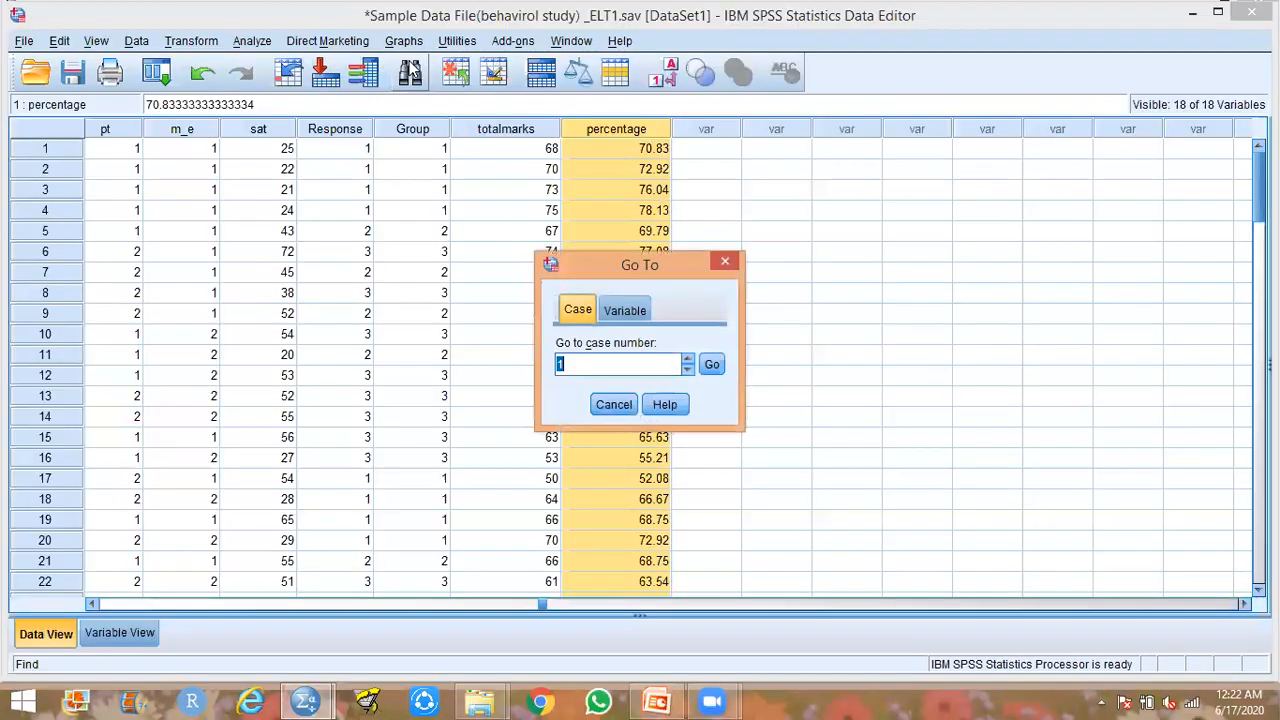
pyautogui.click(840, 236)
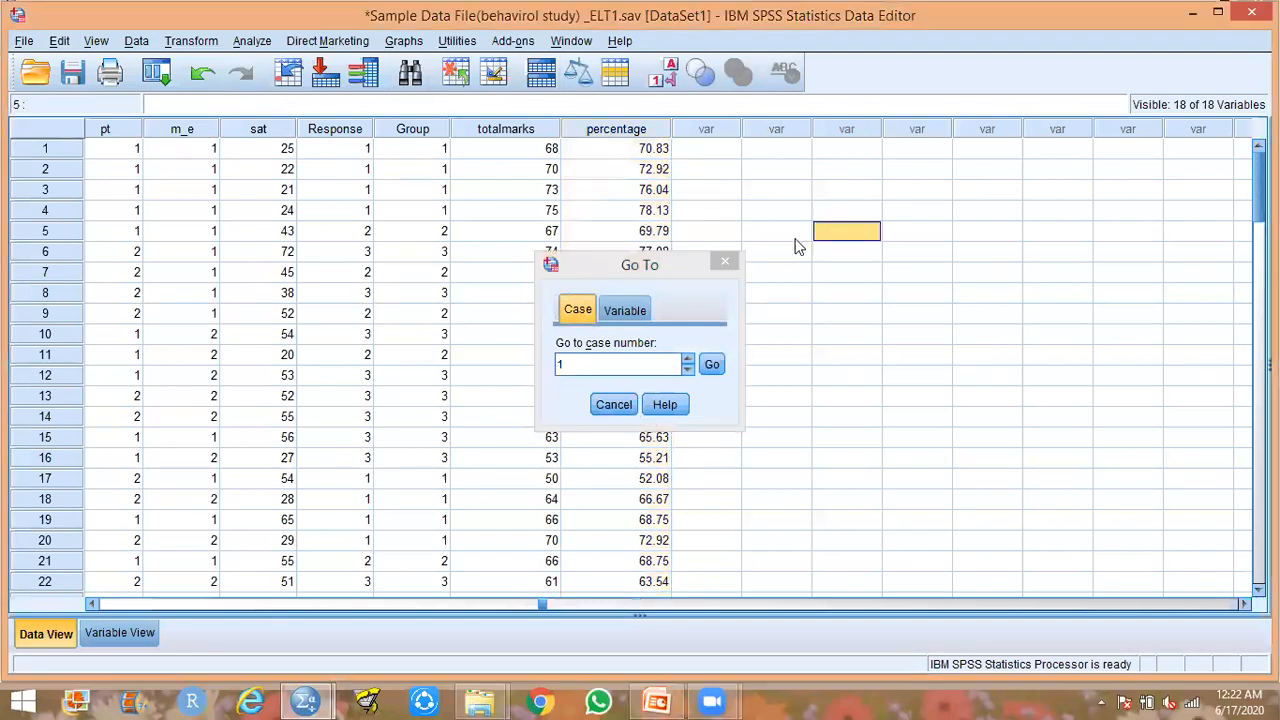
pyautogui.click(725, 263)
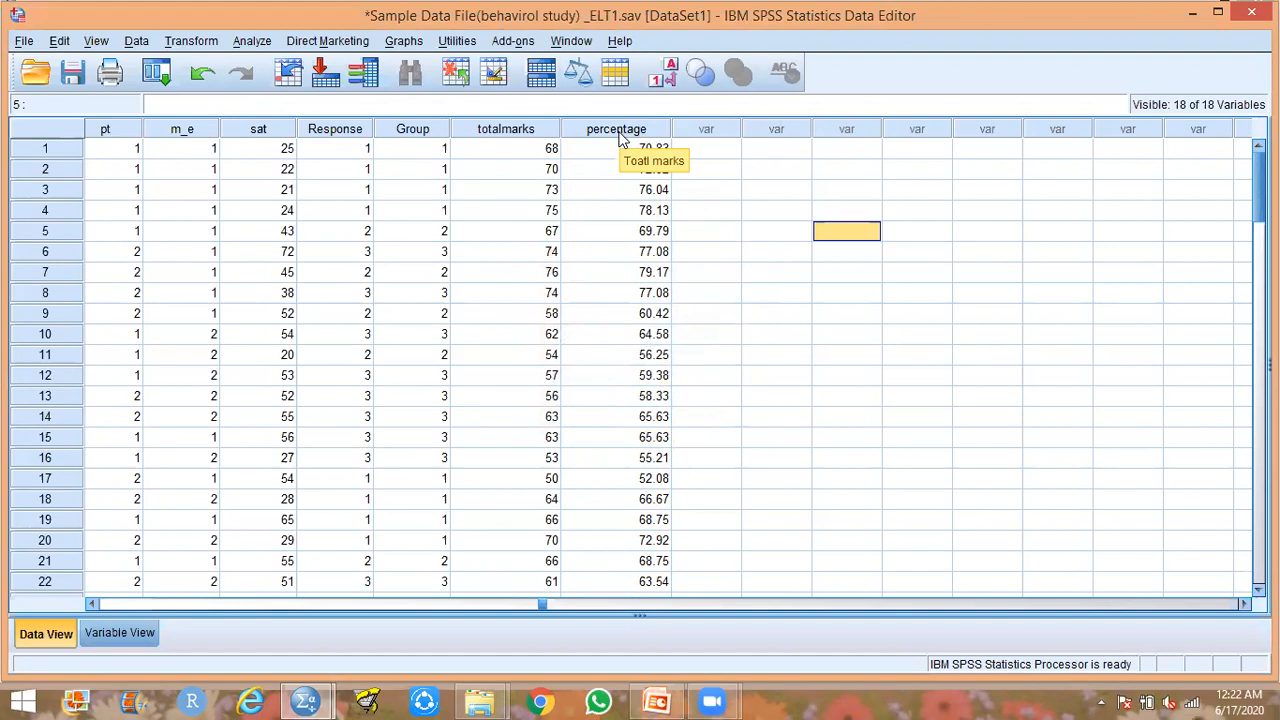
# Set the decimals of the percentage variable to 0 in its variable definition.
pyautogui.click(117, 633)
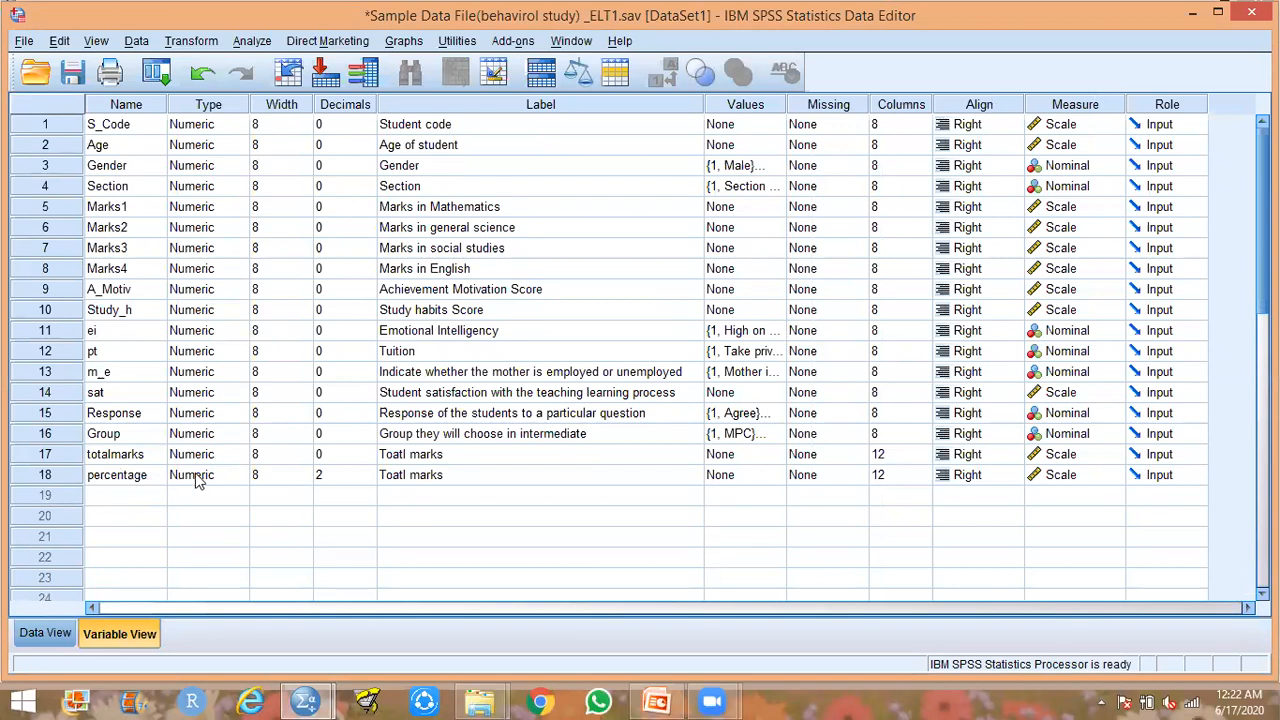
pyautogui.click(340, 482)
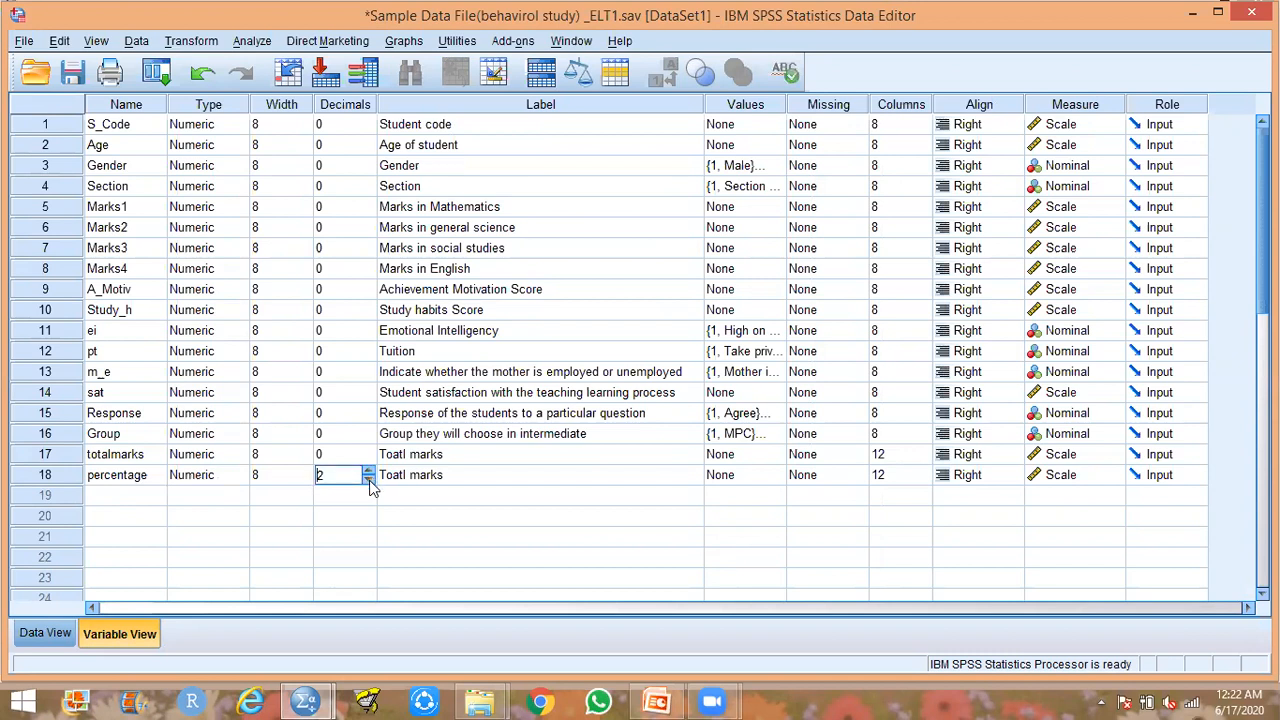
pyautogui.click(369, 480)
pyautogui.click(369, 480)
# Change the label of the percentage variable to "Percentage".
pyautogui.click(478, 475)
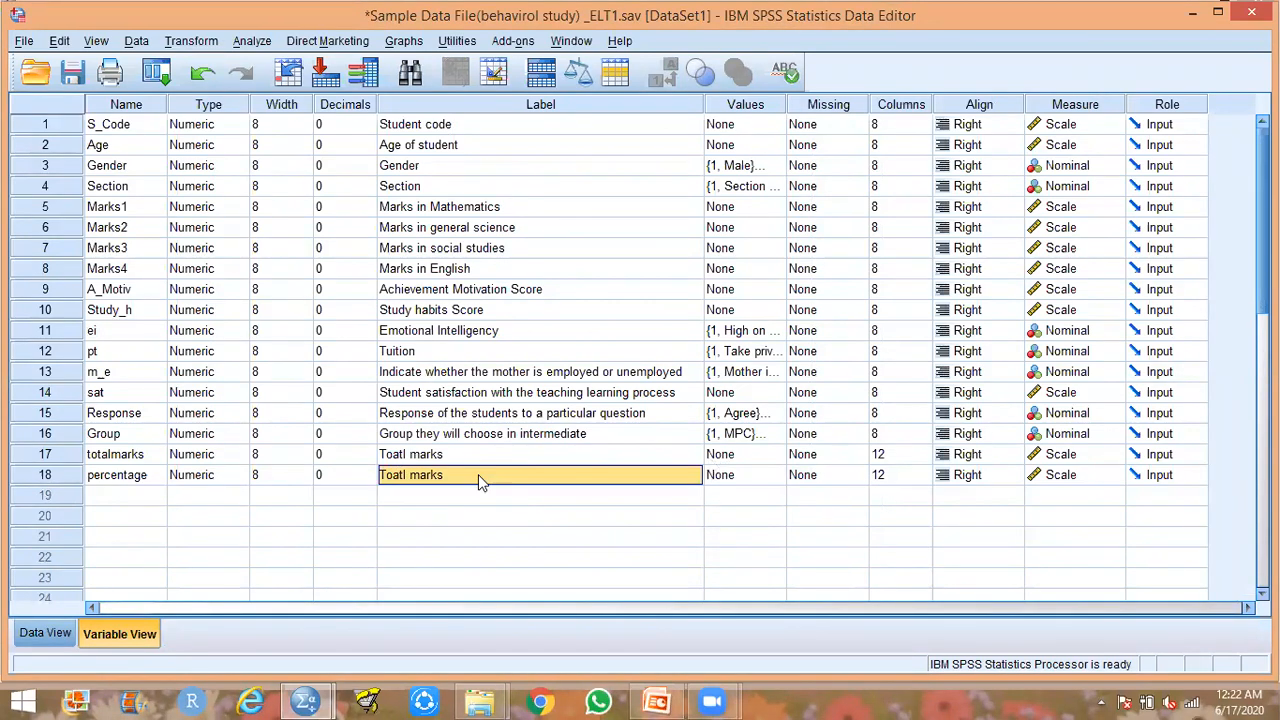
pyautogui.write('Per')
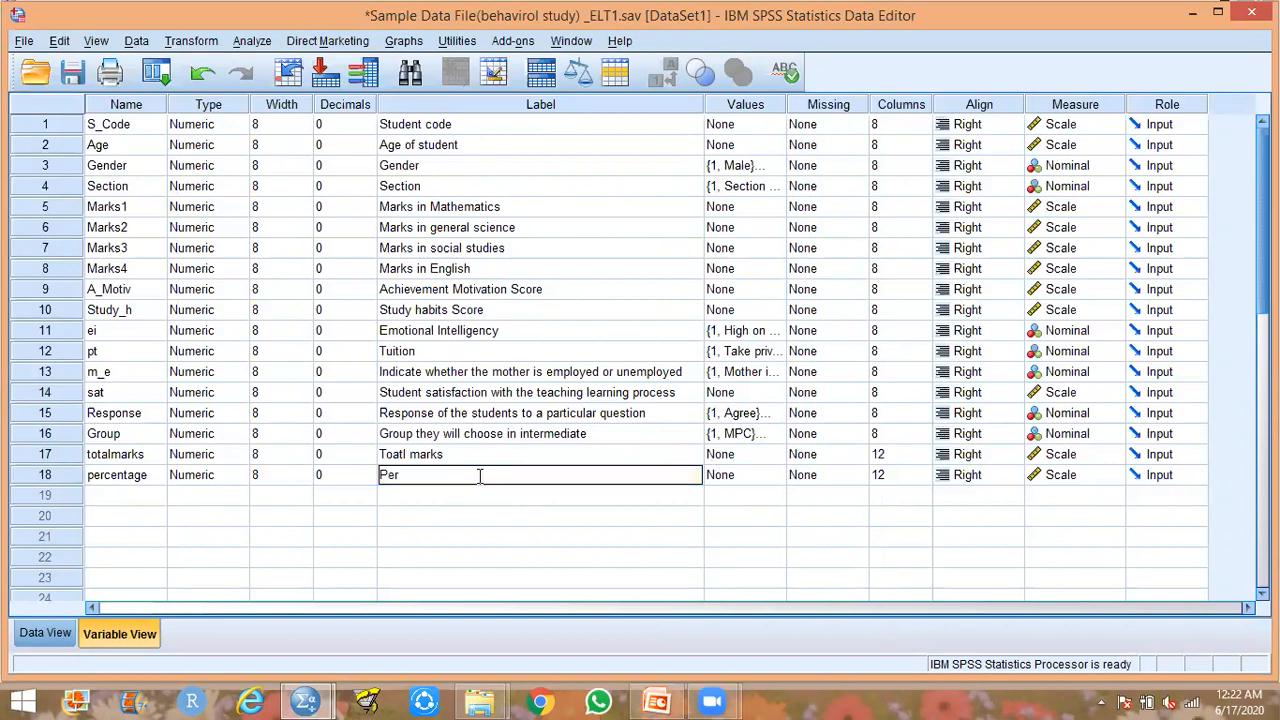
pyautogui.write('centage')
pyautogui.click(601, 542)
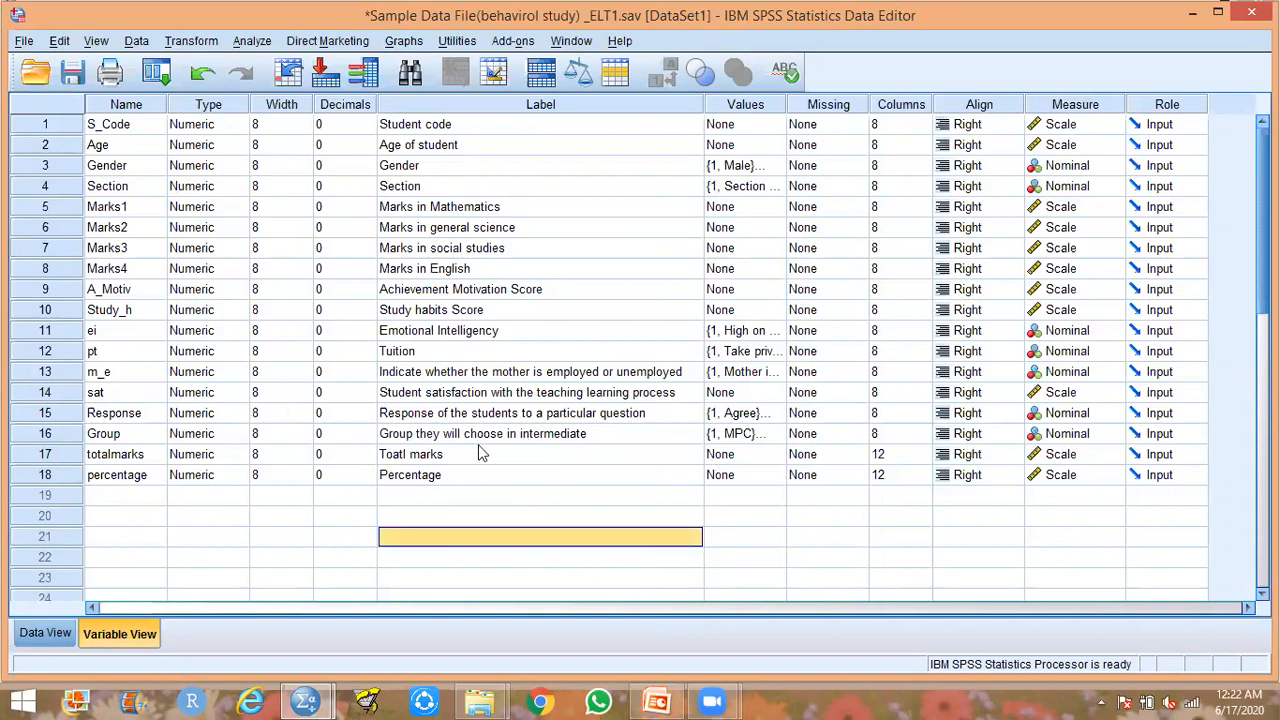
pyautogui.click(446, 480)
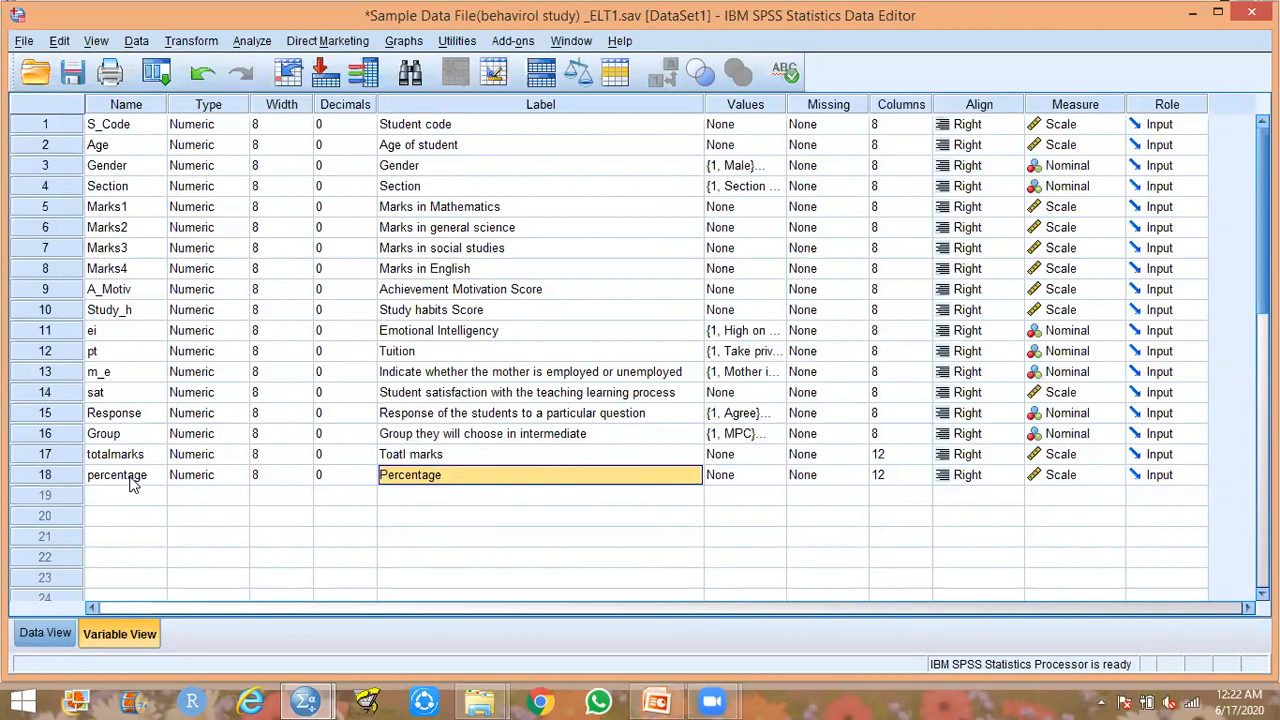
# Check the division ranges on the PowerPoint exercise slide, and choose percentage as the input for a recode into different variables.
pyautogui.click(656, 700)
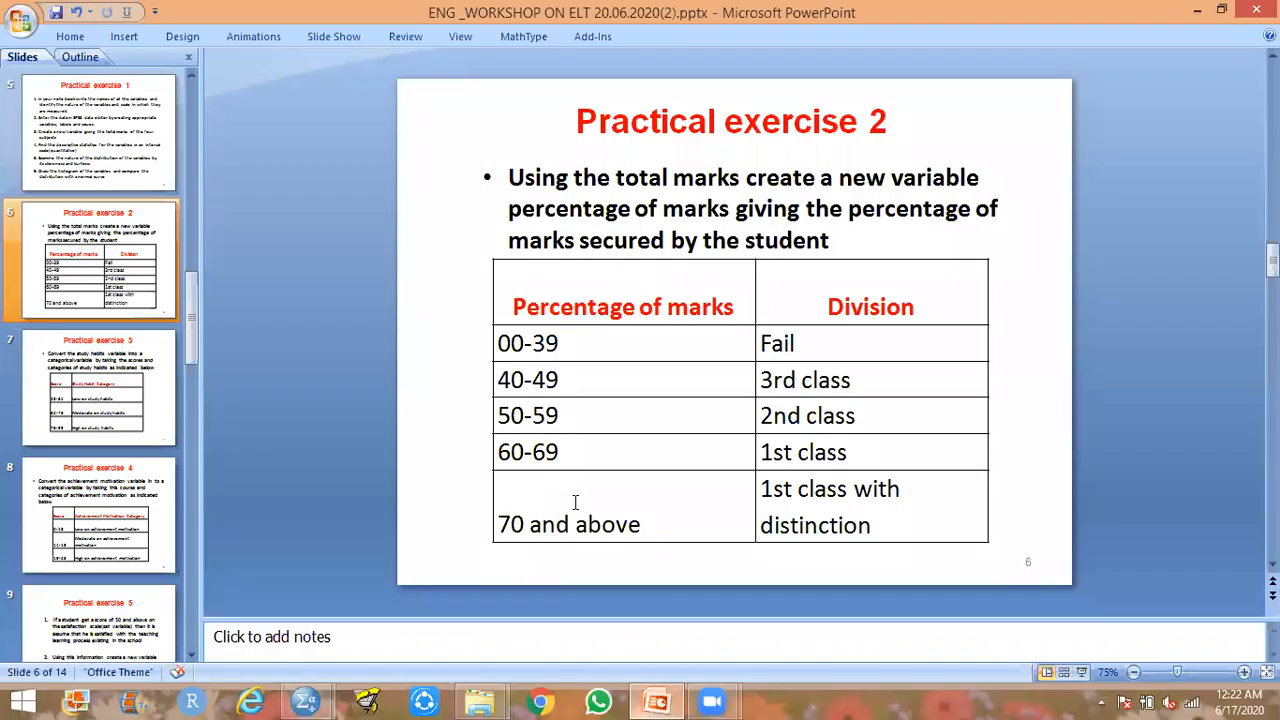
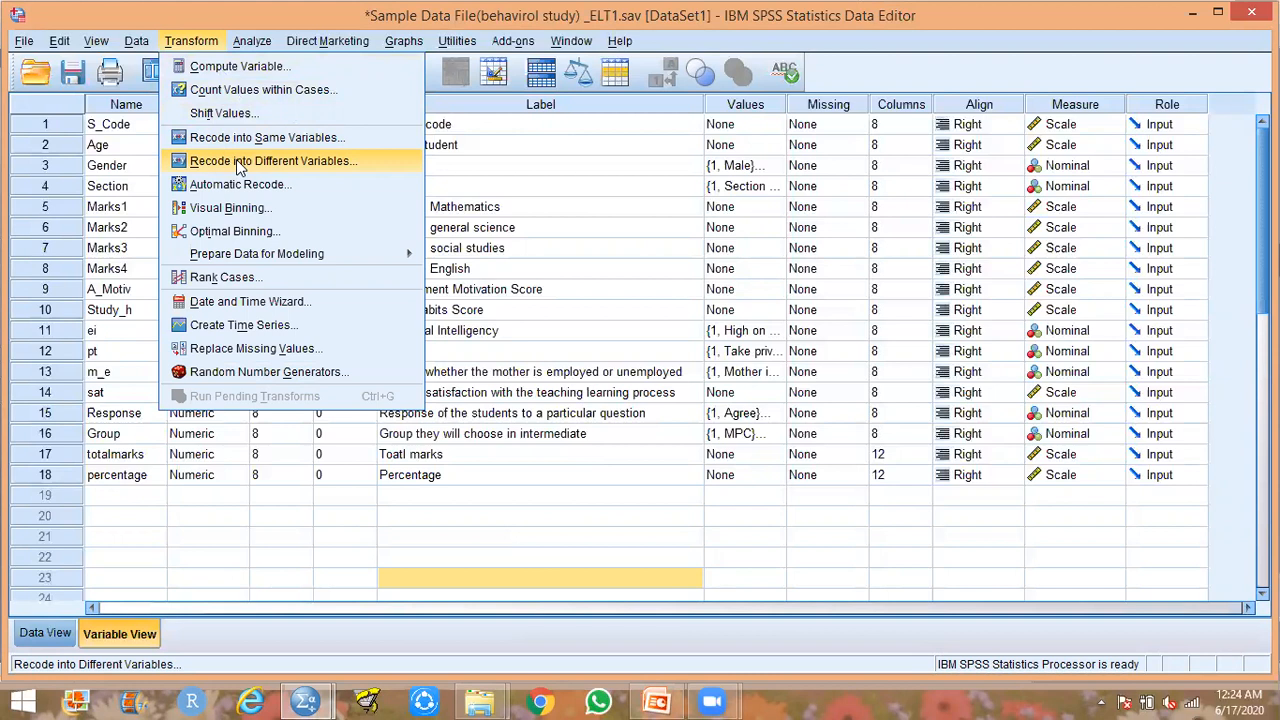
pyautogui.click(240, 162)
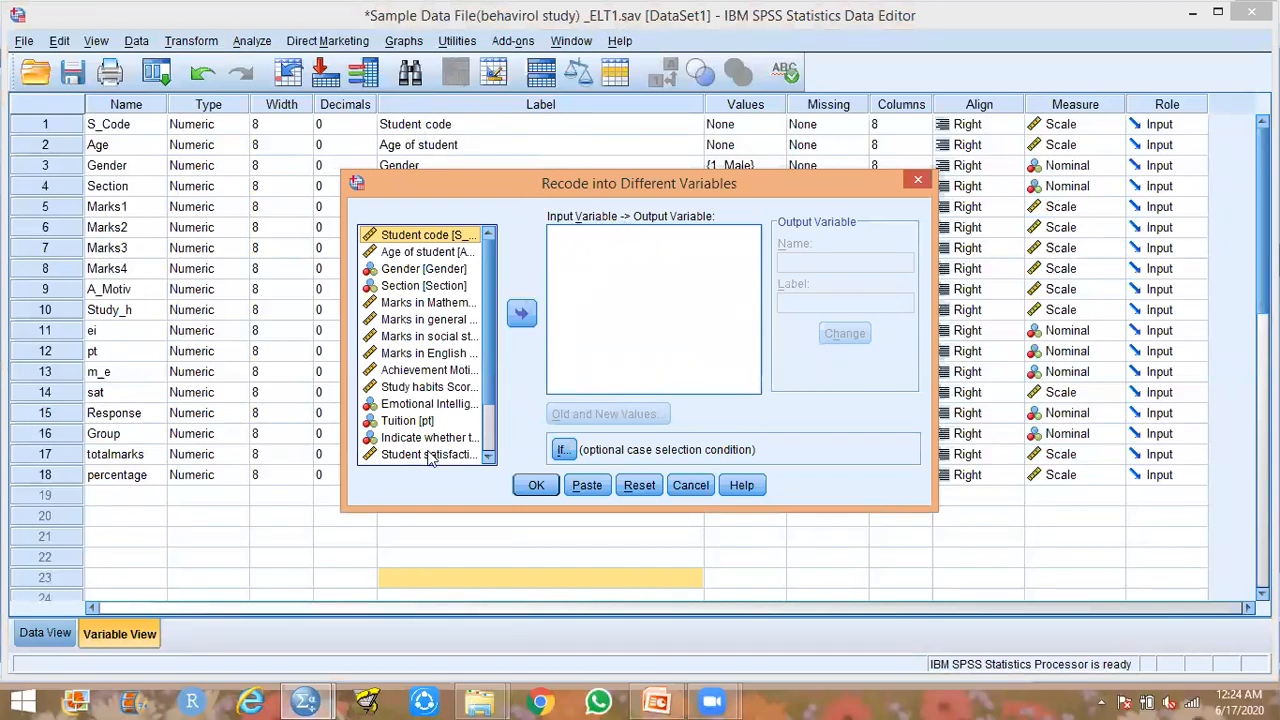
pyautogui.click(490, 432)
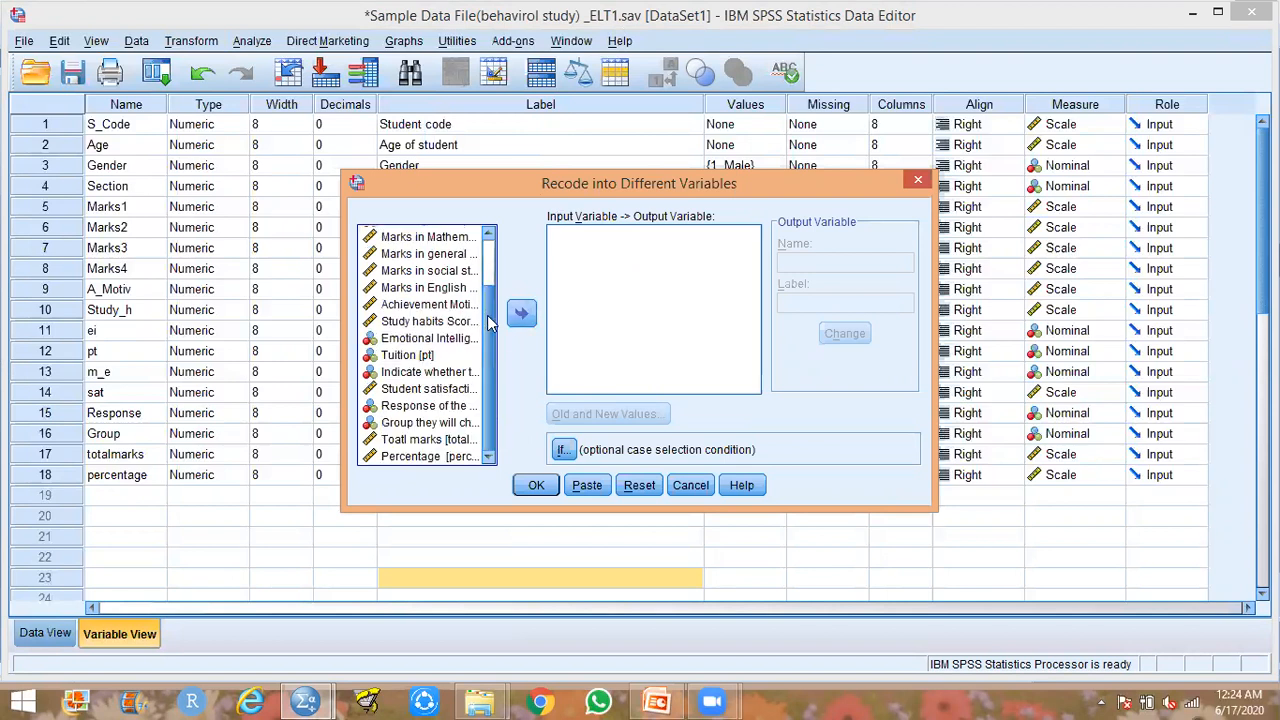
pyautogui.doubleClick(437, 456)
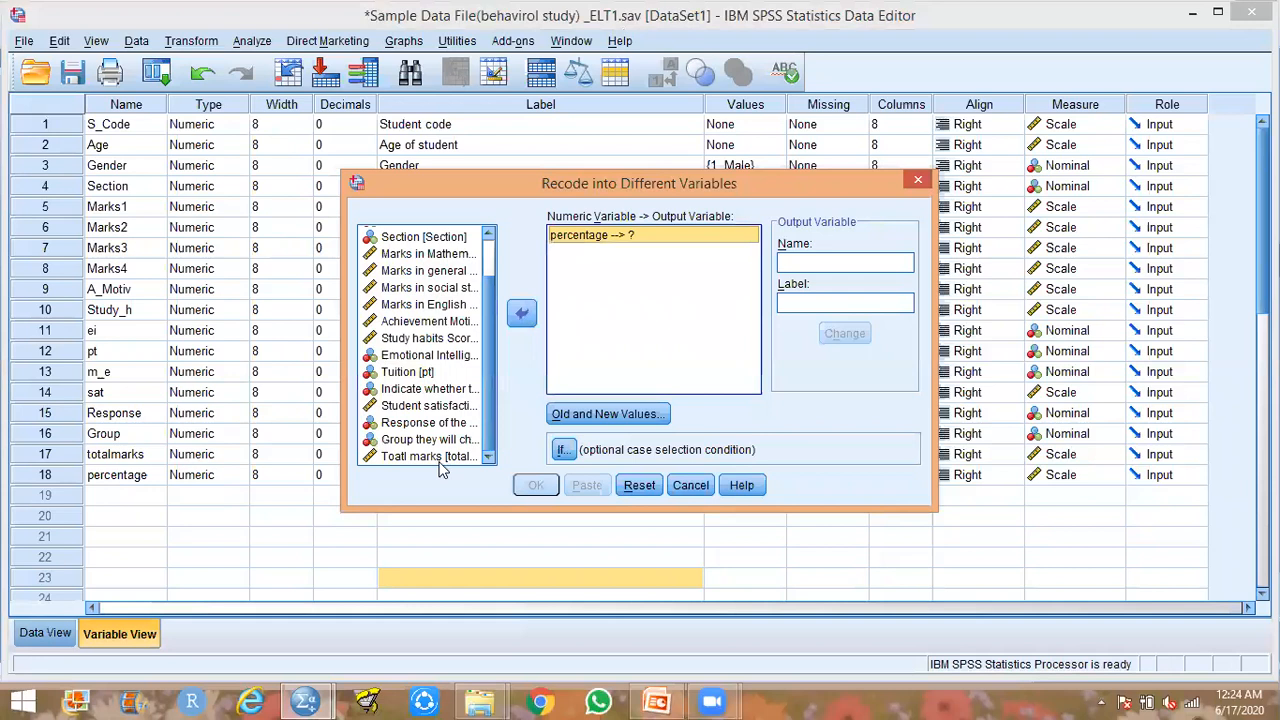
# Name the recode's output variable Division, label it "division(class division)", and assign it to percentage.
pyautogui.click(804, 262)
pyautogui.write('D')
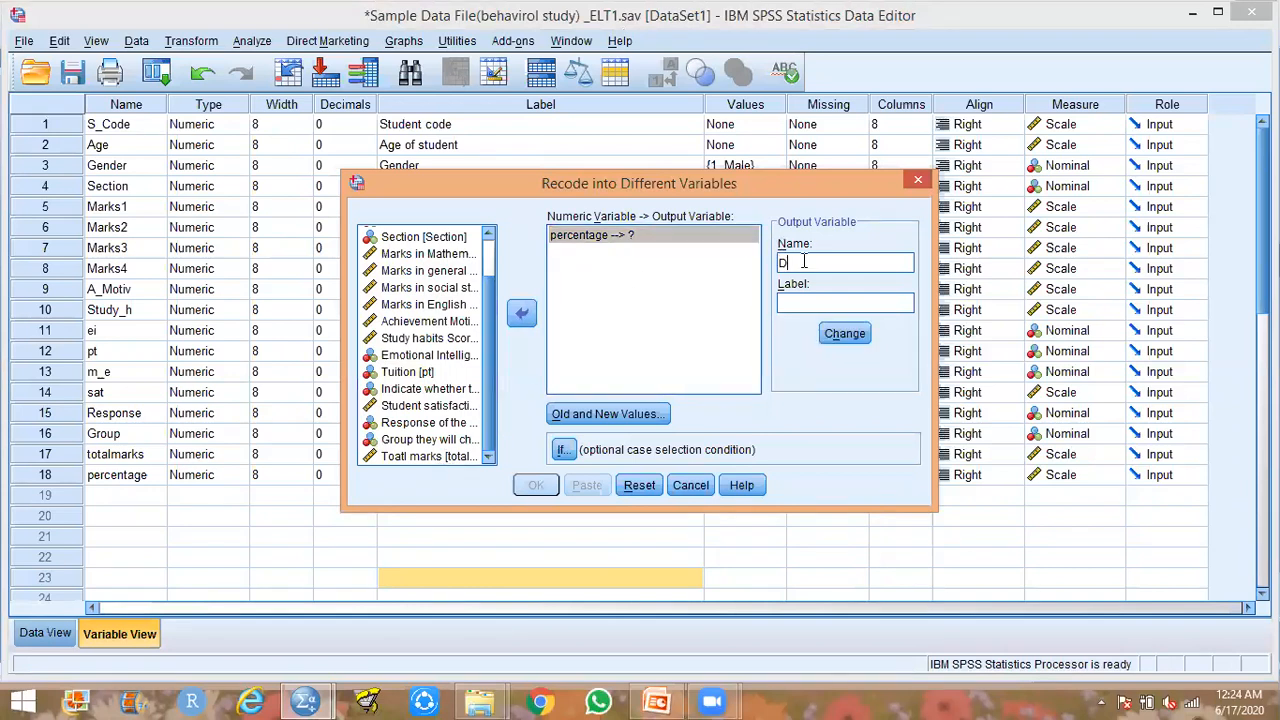
pyautogui.write('ivisiondivision')
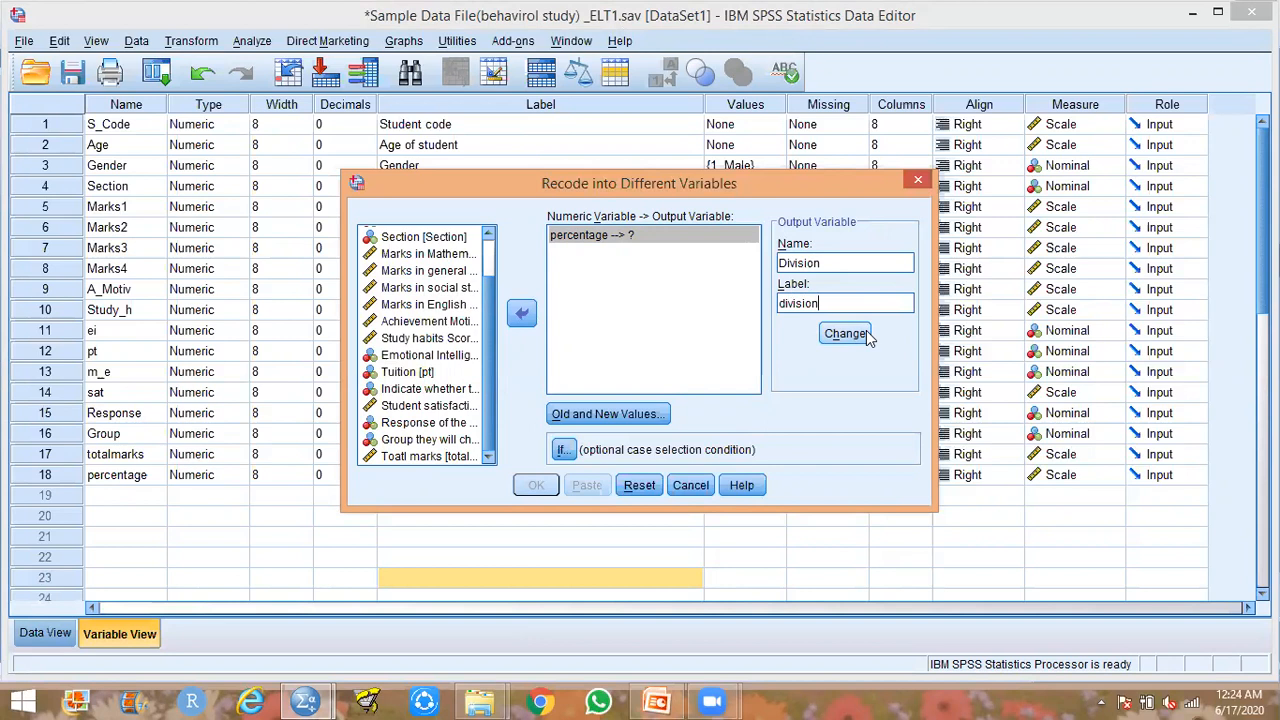
pyautogui.write('(class divi')
pyautogui.write('sion)')
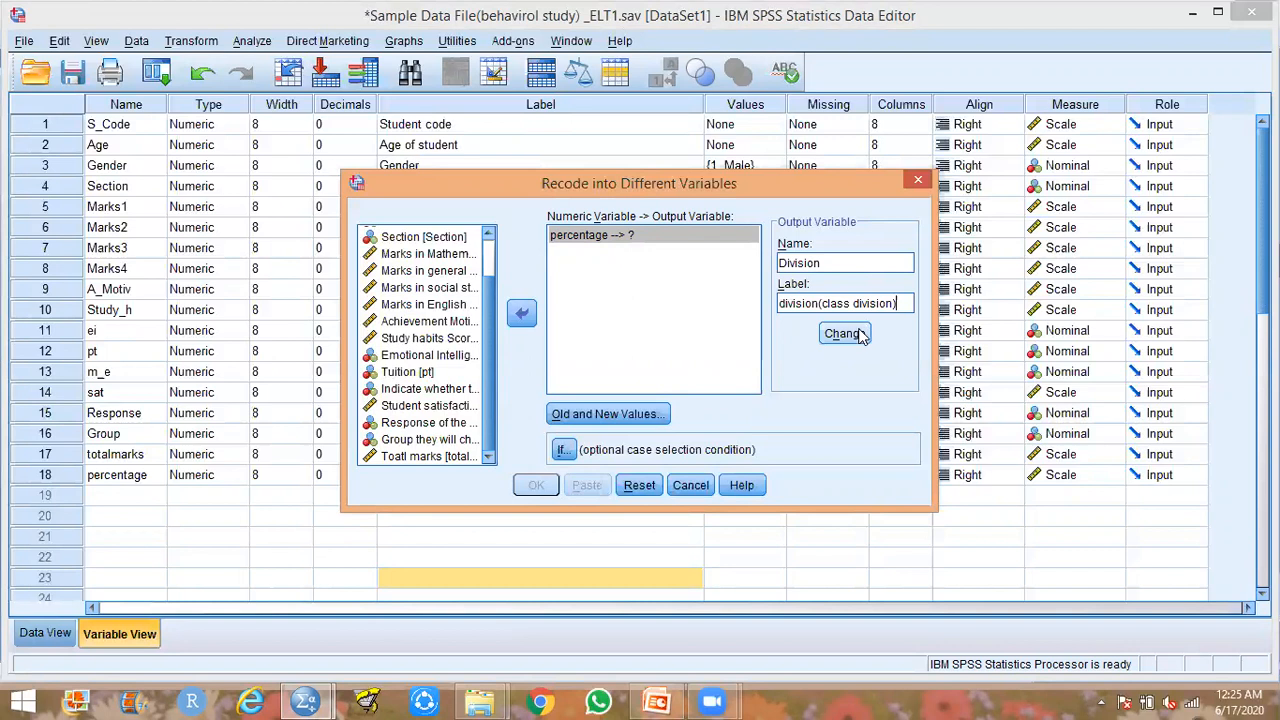
pyautogui.click(844, 336)
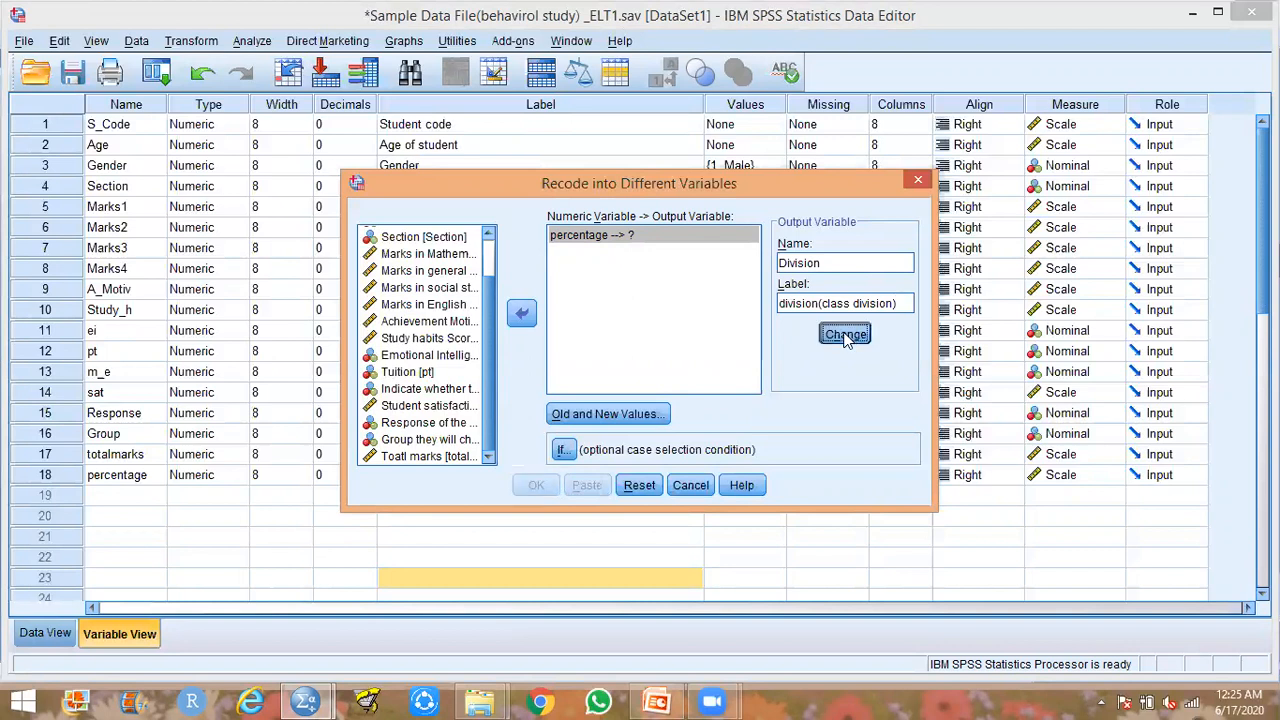
pyautogui.click(577, 243)
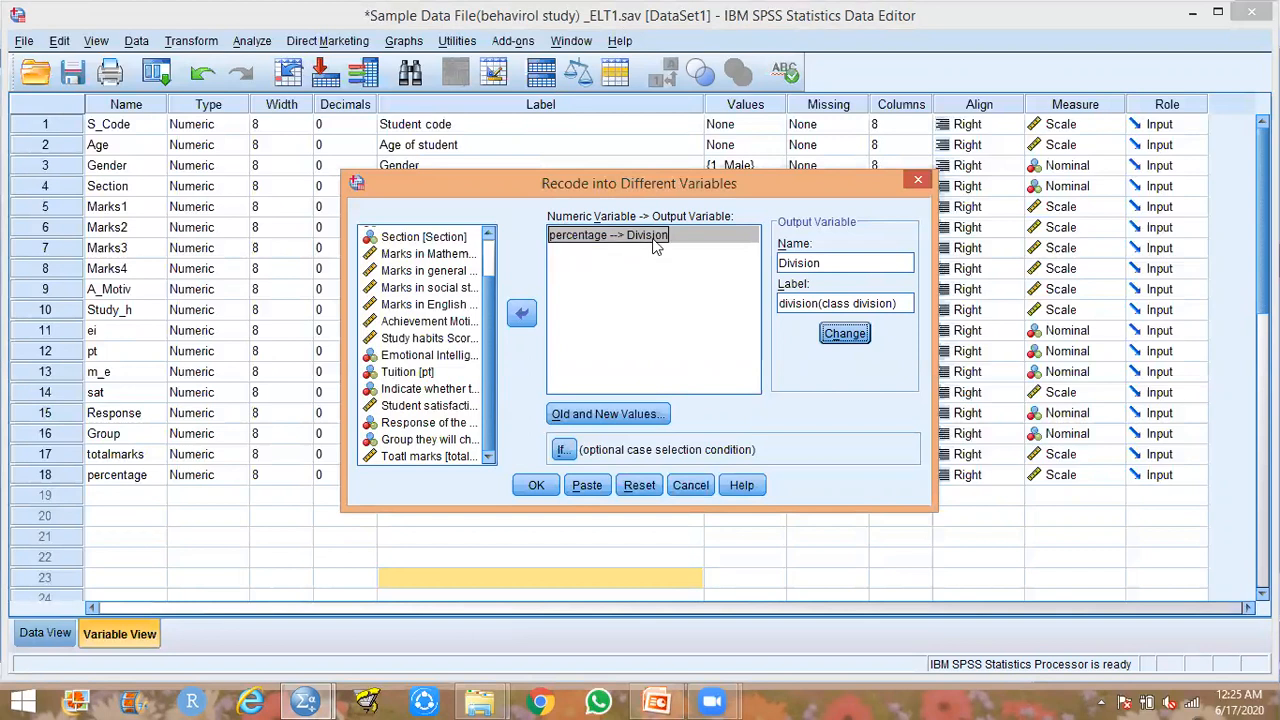
# Open the old and new values of the recode and remove all five existing recoding rules.
pyautogui.click(606, 416)
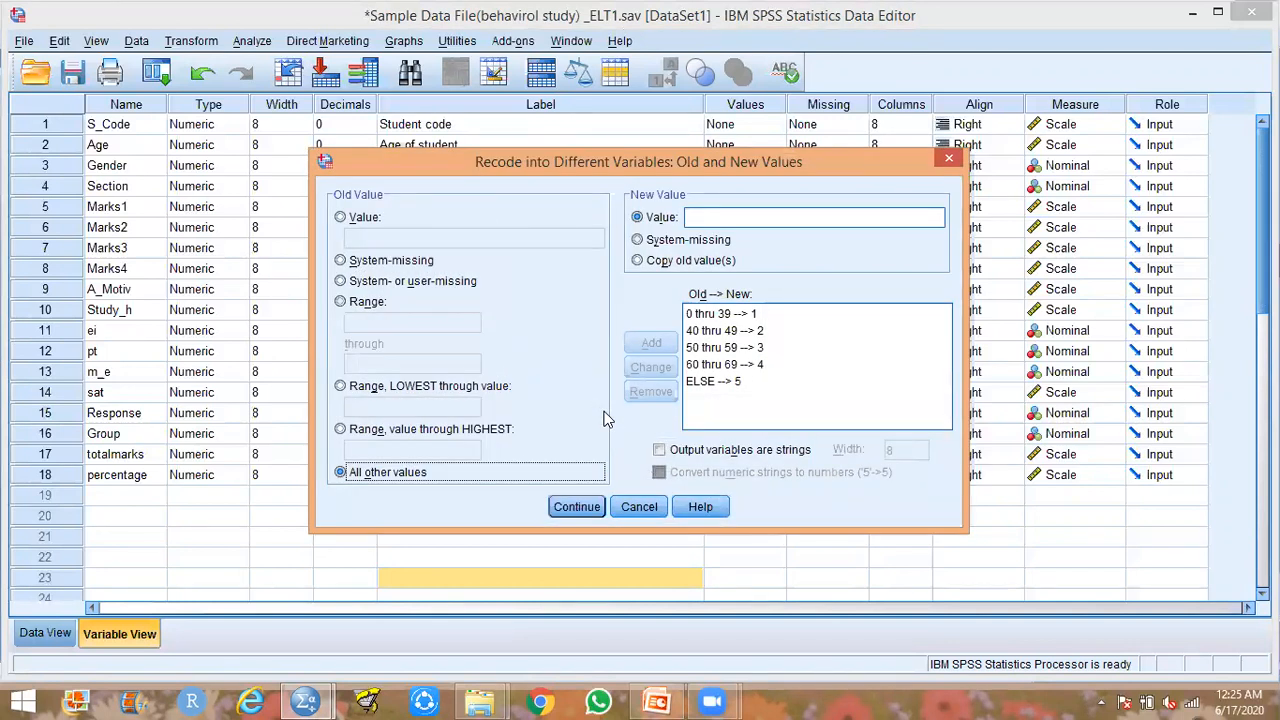
pyautogui.click(752, 384)
pyautogui.click(664, 392)
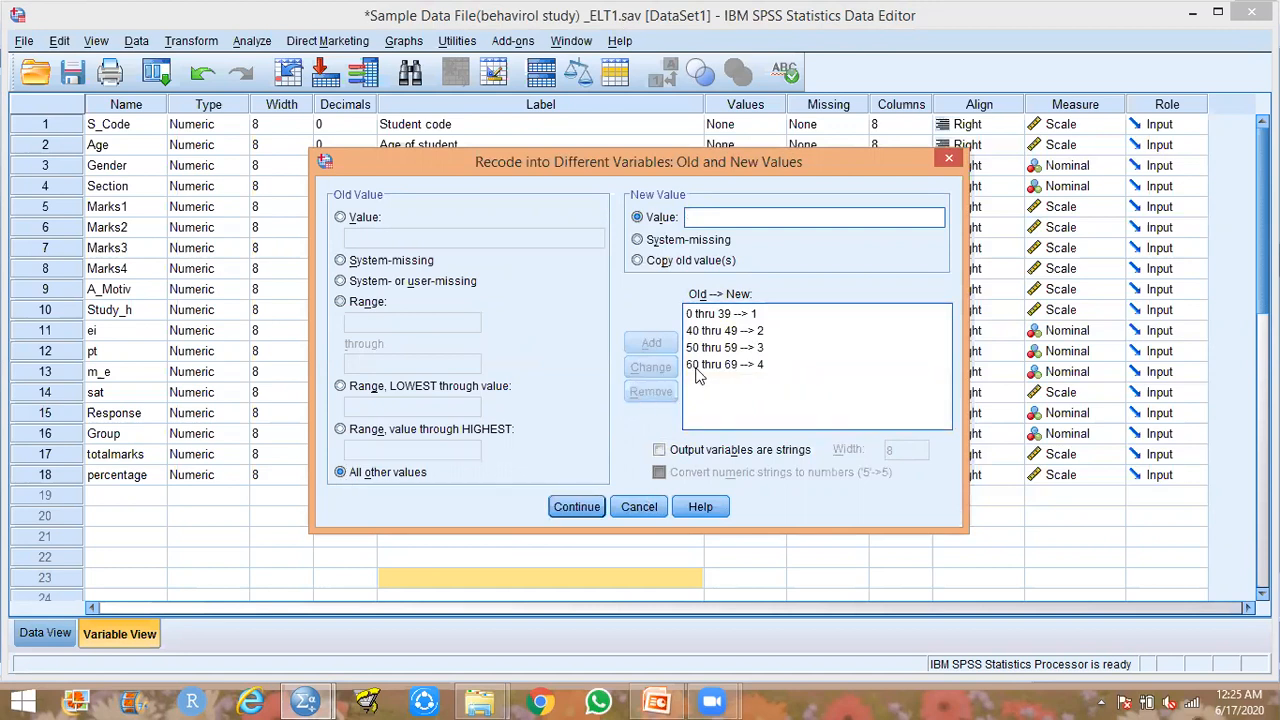
pyautogui.click(650, 392)
pyautogui.click(720, 347)
pyautogui.click(650, 392)
pyautogui.click(703, 332)
pyautogui.click(650, 392)
pyautogui.click(720, 314)
pyautogui.click(650, 391)
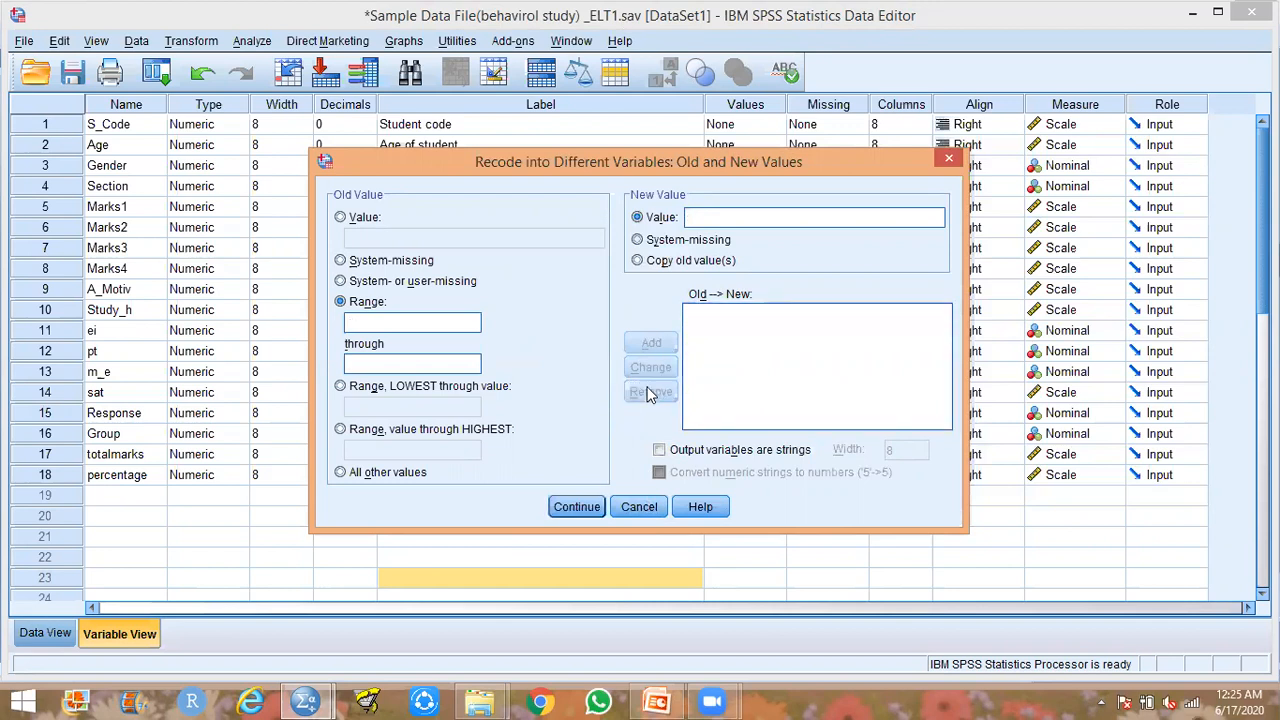
# Add a recoding rule that turns percentages from 0 through 39 into 1.
pyautogui.click(408, 318)
pyautogui.write('0')
pyautogui.click(397, 362)
pyautogui.write('39')
pyautogui.click(712, 216)
pyautogui.write('1')
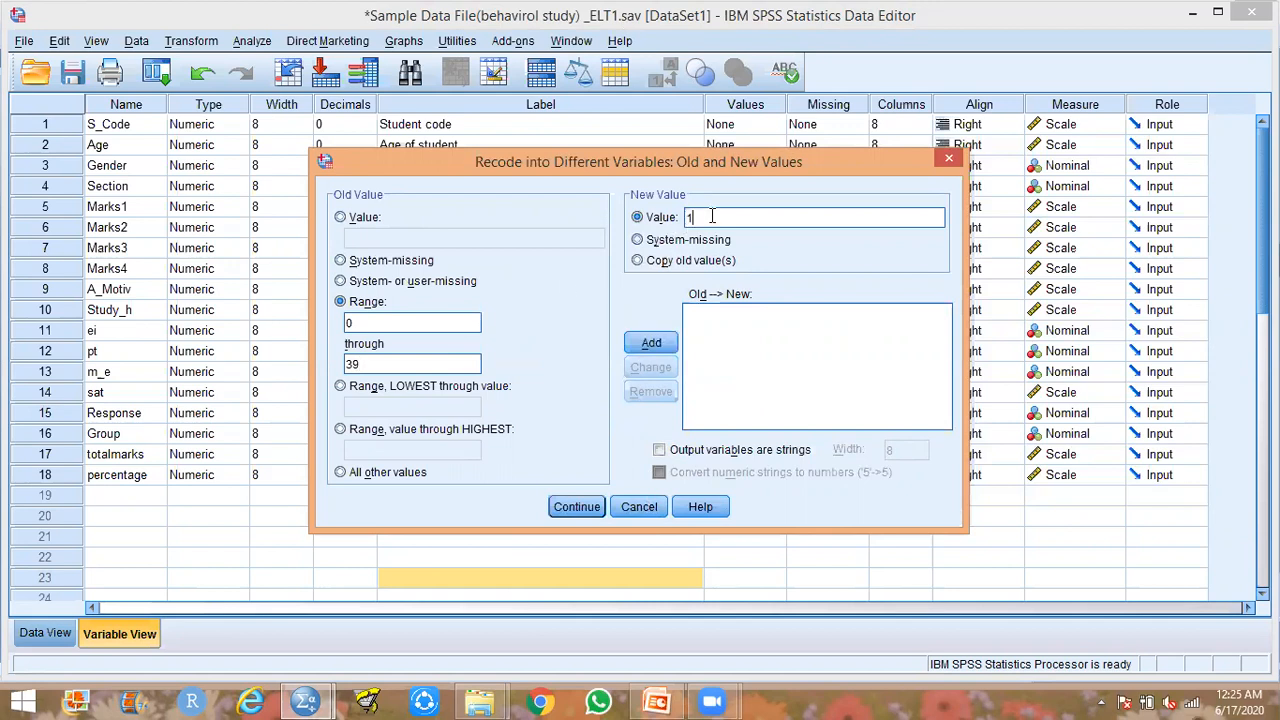
pyautogui.click(652, 344)
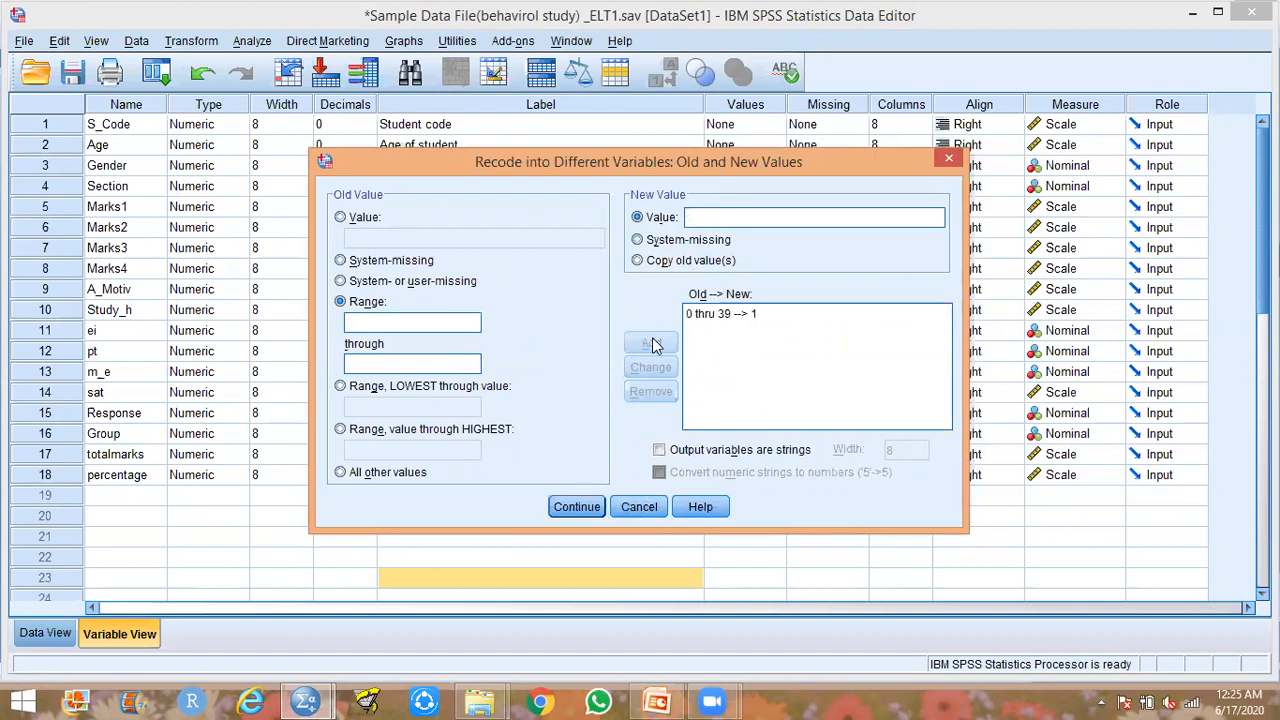
# Add a recoding rule that turns percentages from 40 through 49 into 2.
pyautogui.click(440, 316)
pyautogui.write('40')
pyautogui.click(443, 362)
pyautogui.write('49')
pyautogui.click(698, 220)
pyautogui.write('2')
pyautogui.click(650, 342)
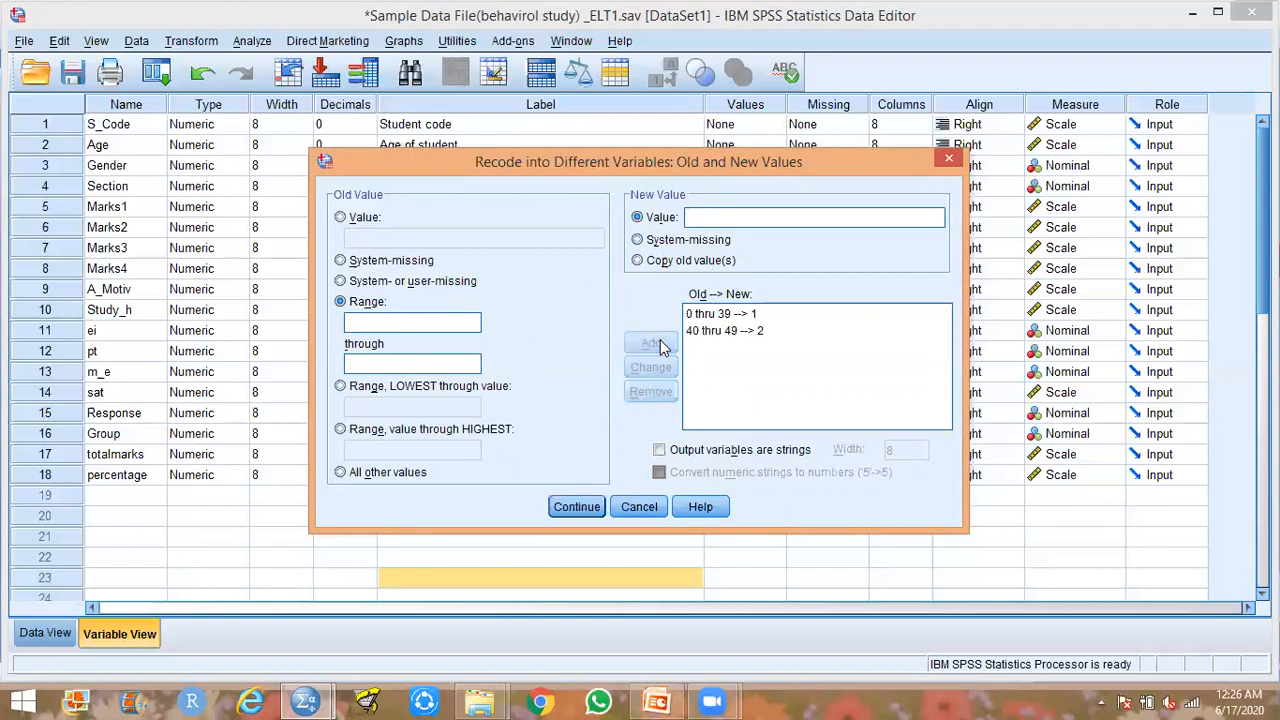
# Add a recoding rule that turns percentages from 50 through 59 into 3.
pyautogui.click(463, 318)
pyautogui.write('50')
pyautogui.click(455, 360)
pyautogui.write('59')
pyautogui.click(722, 218)
pyautogui.write('3')
pyautogui.click(658, 348)
# Add a recoding rule that turns percentages from 60 through 69 into 4.
pyautogui.write('60')
pyautogui.click(390, 363)
pyautogui.write('69')
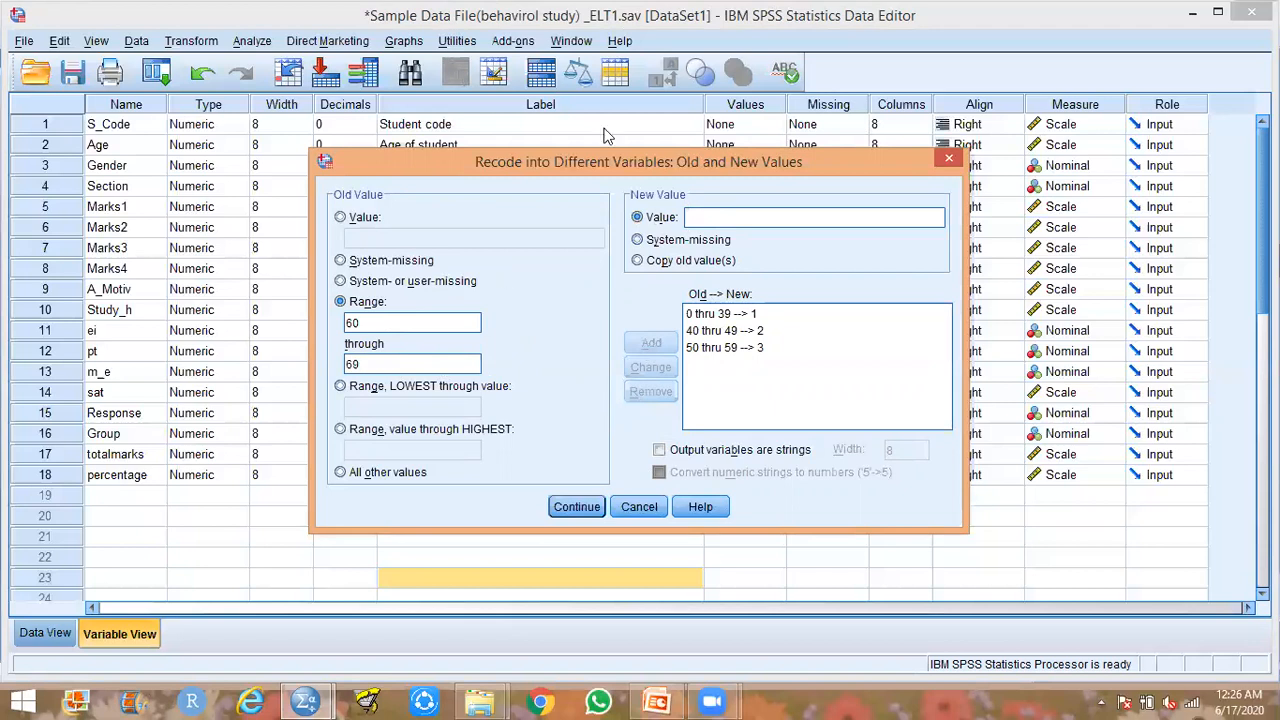
pyautogui.click(719, 215)
pyautogui.write('4')
pyautogui.click(647, 345)
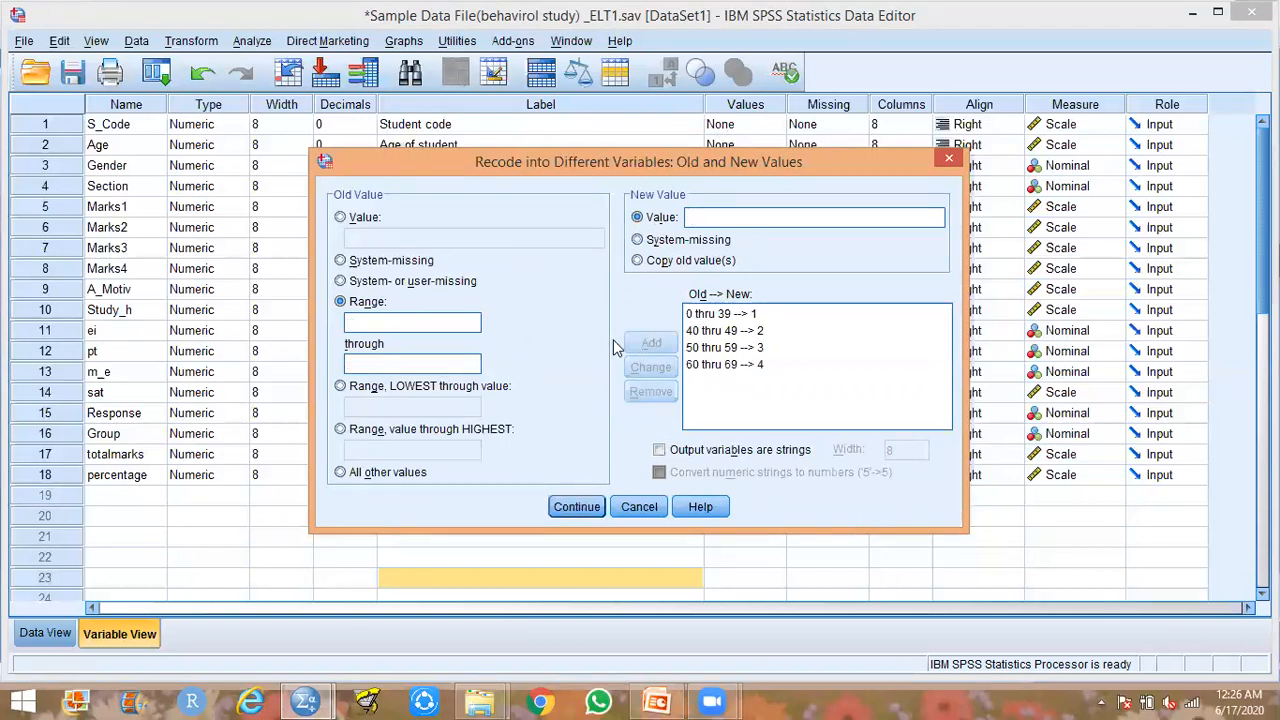
# Recode all other values as 5 and run the recode of percentage into Division.
pyautogui.click(340, 473)
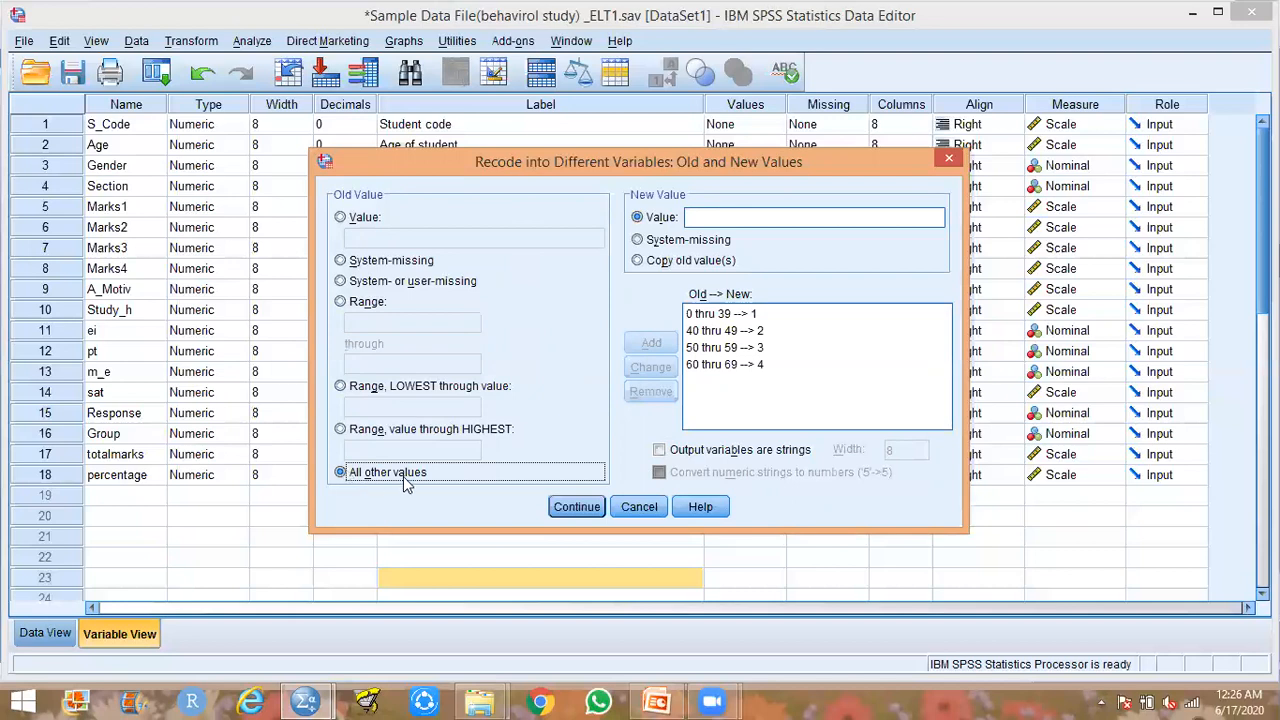
pyautogui.click(727, 217)
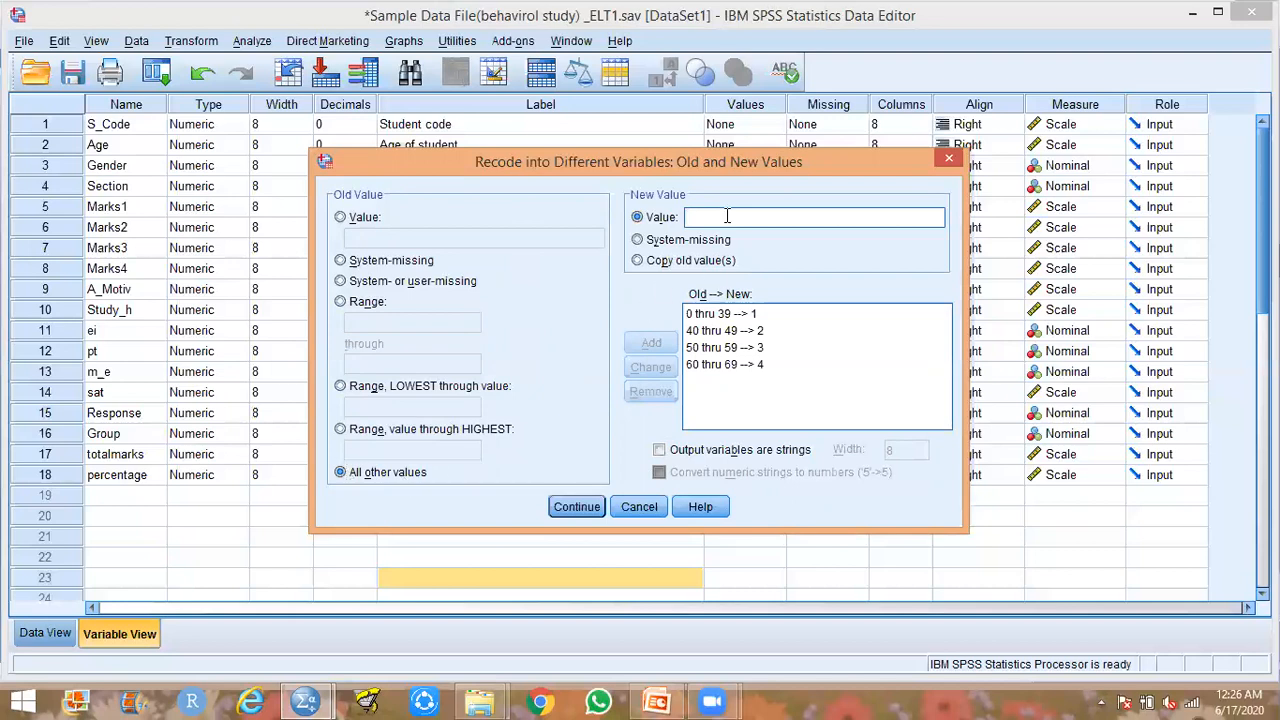
pyautogui.write('5')
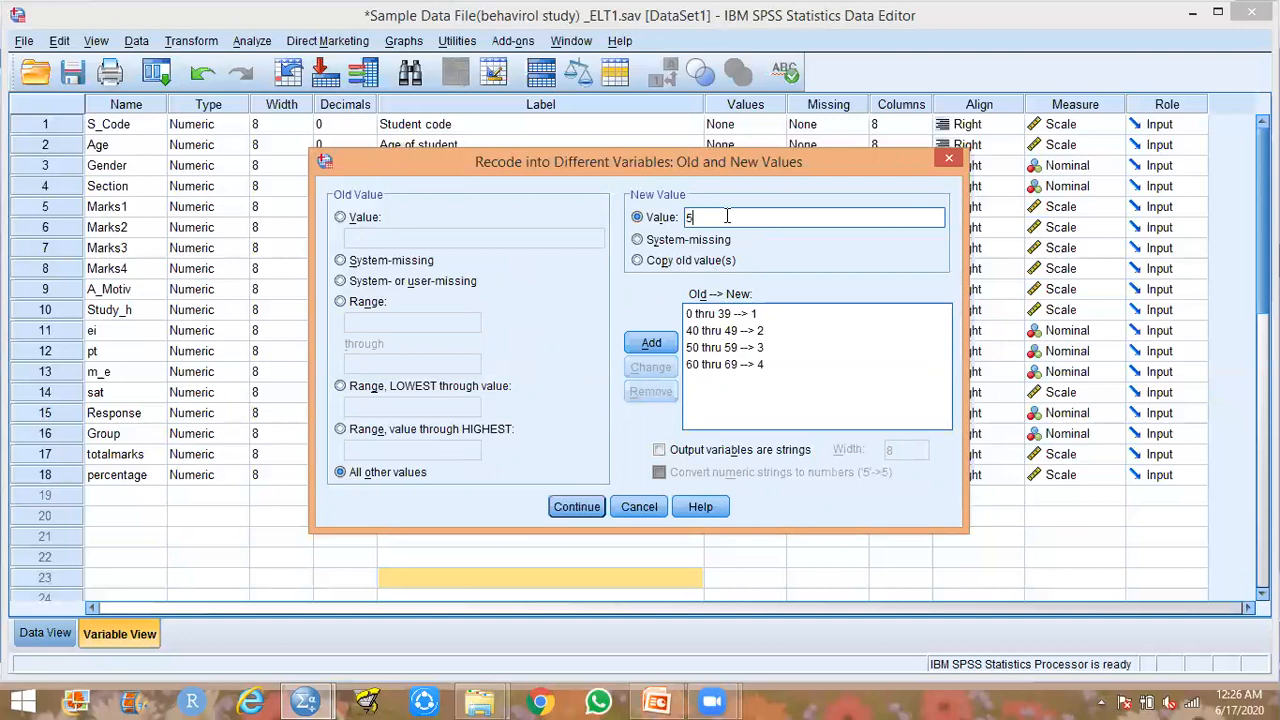
pyautogui.click(651, 344)
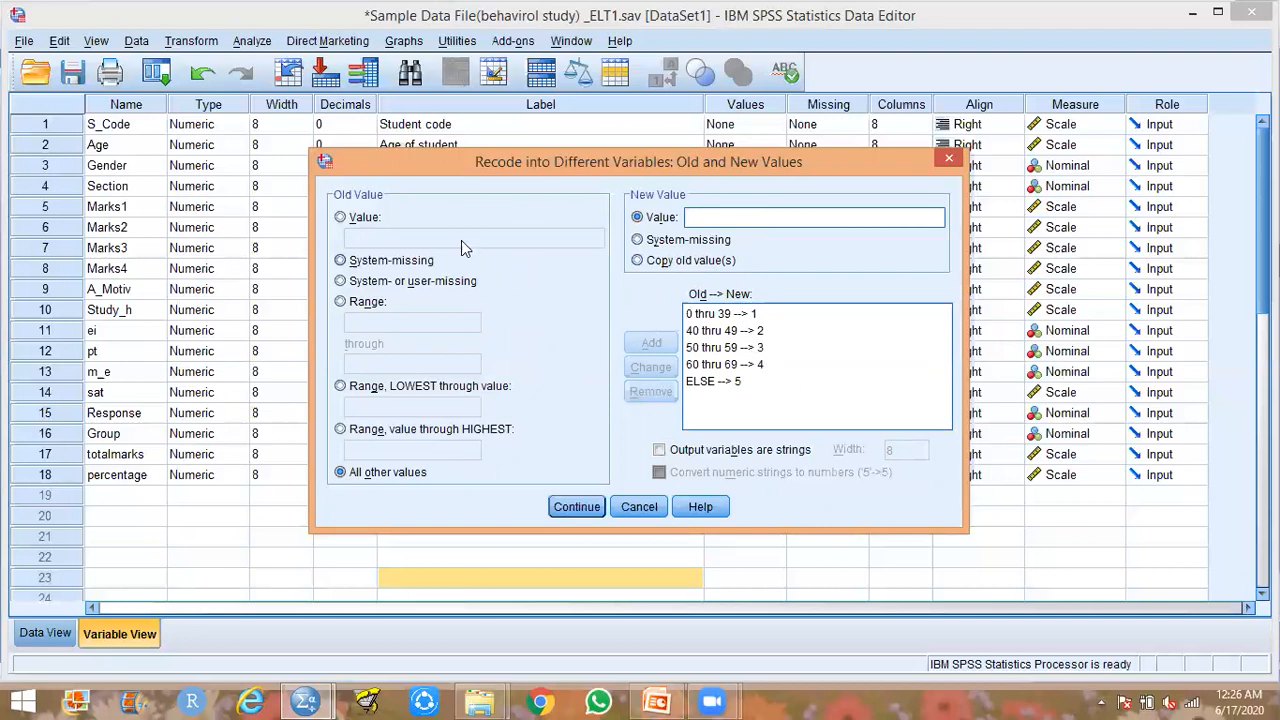
pyautogui.click(576, 508)
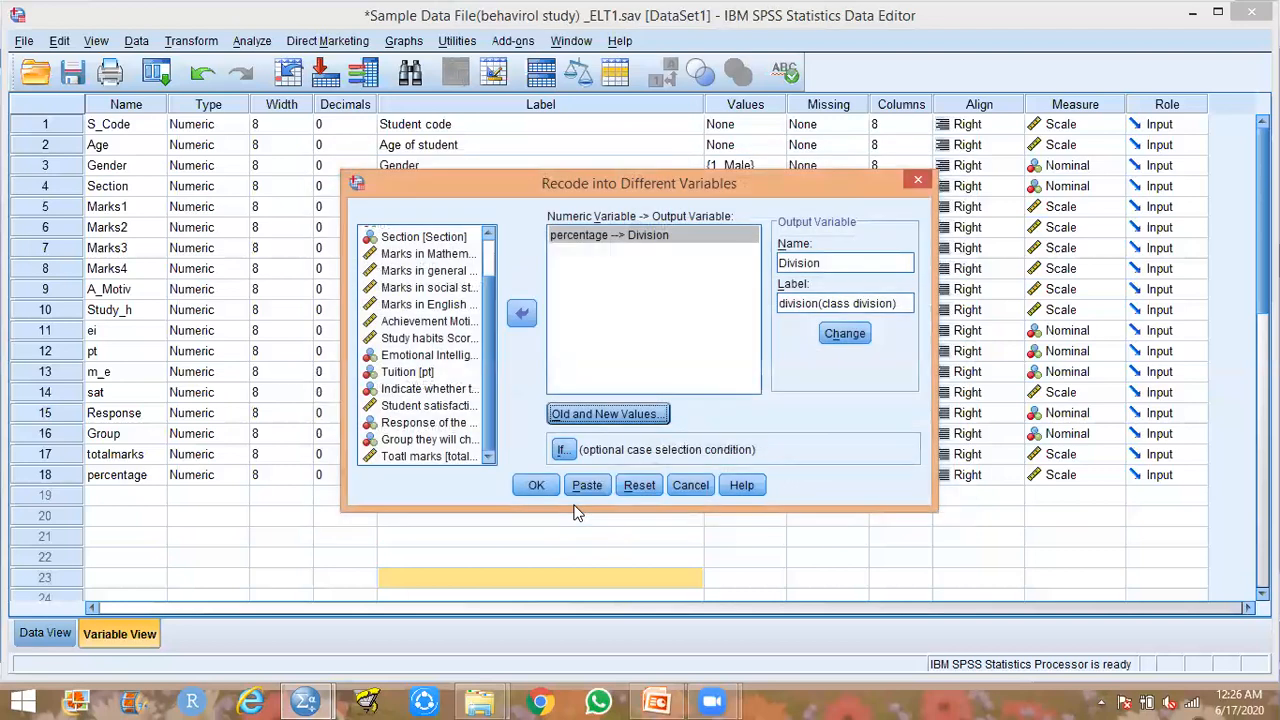
pyautogui.click(536, 486)
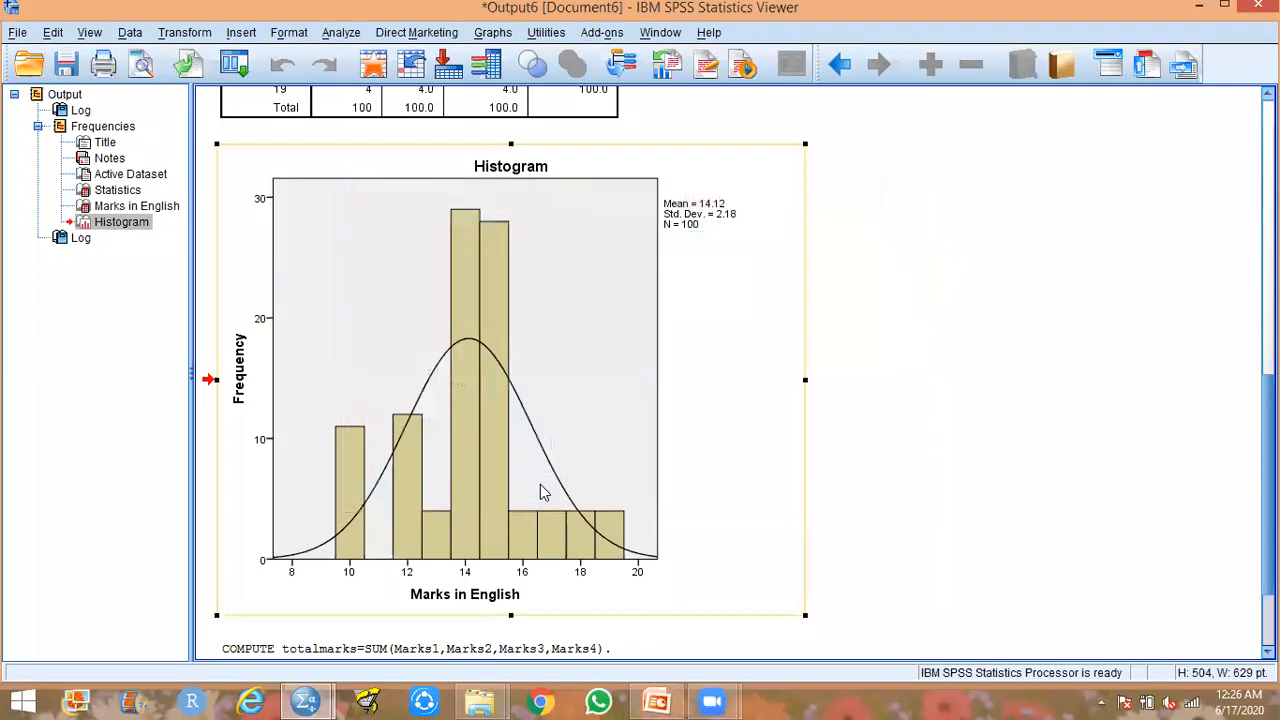
# Return to the data editor and examine the Division values beside the percentages.
pyautogui.click(415, 66)
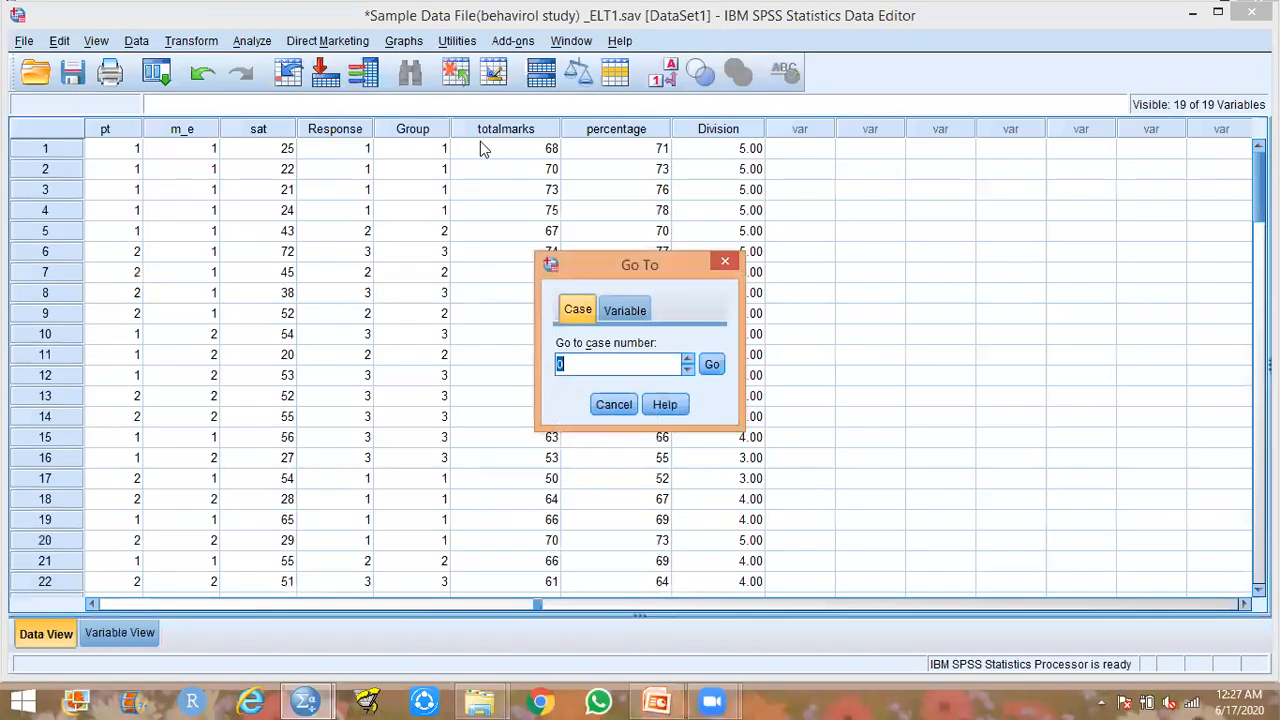
pyautogui.click(935, 335)
pyautogui.click(725, 264)
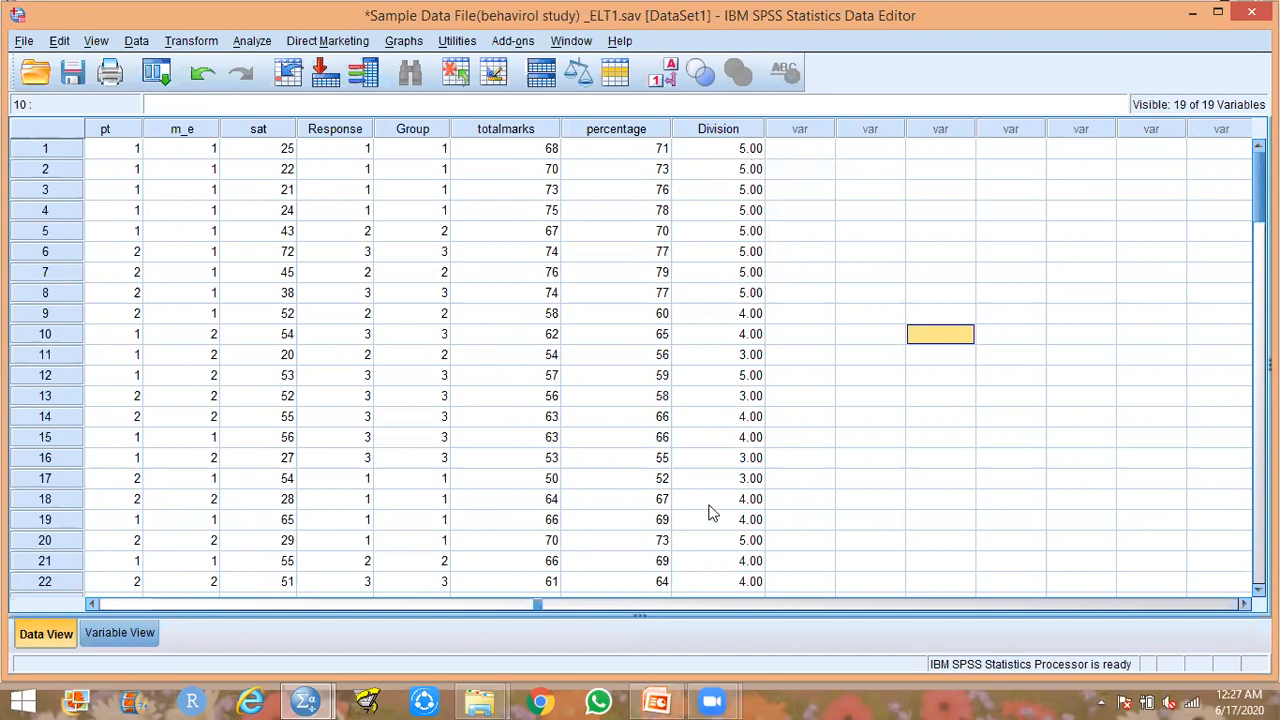
# Open the value labels of the Division variable and label value 1 as "Fail".
pyautogui.click(133, 630)
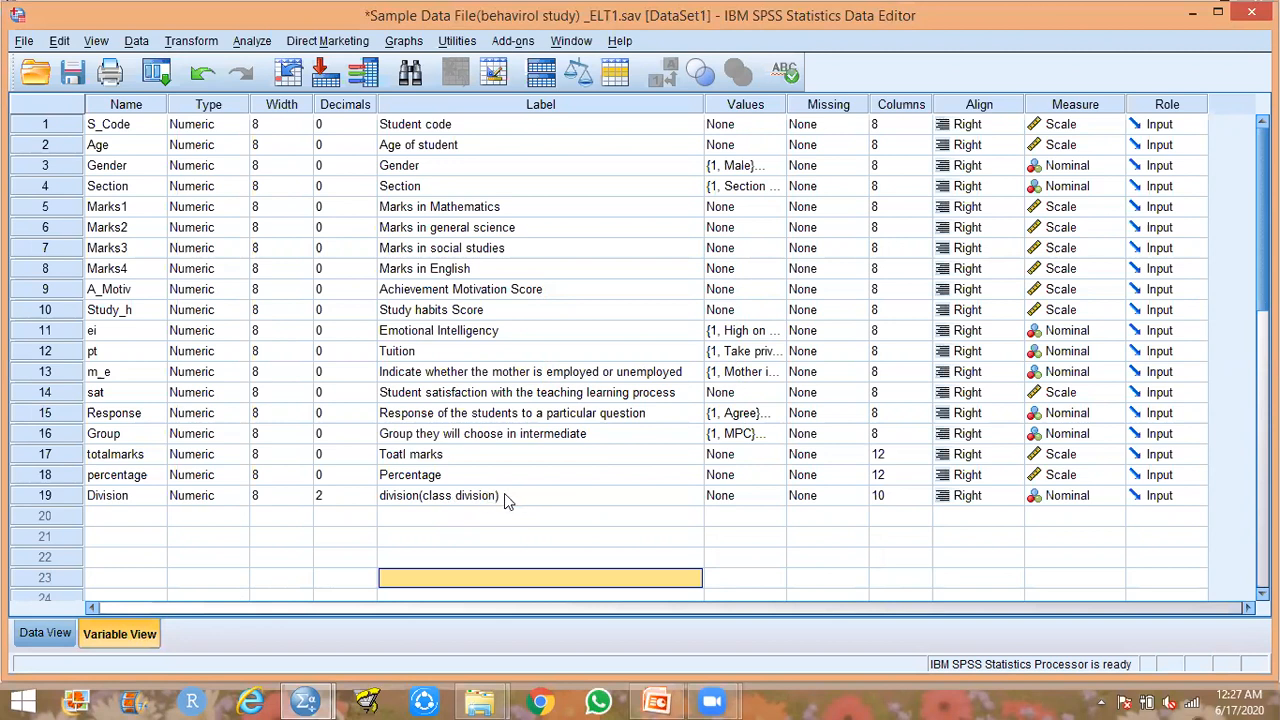
pyautogui.click(729, 500)
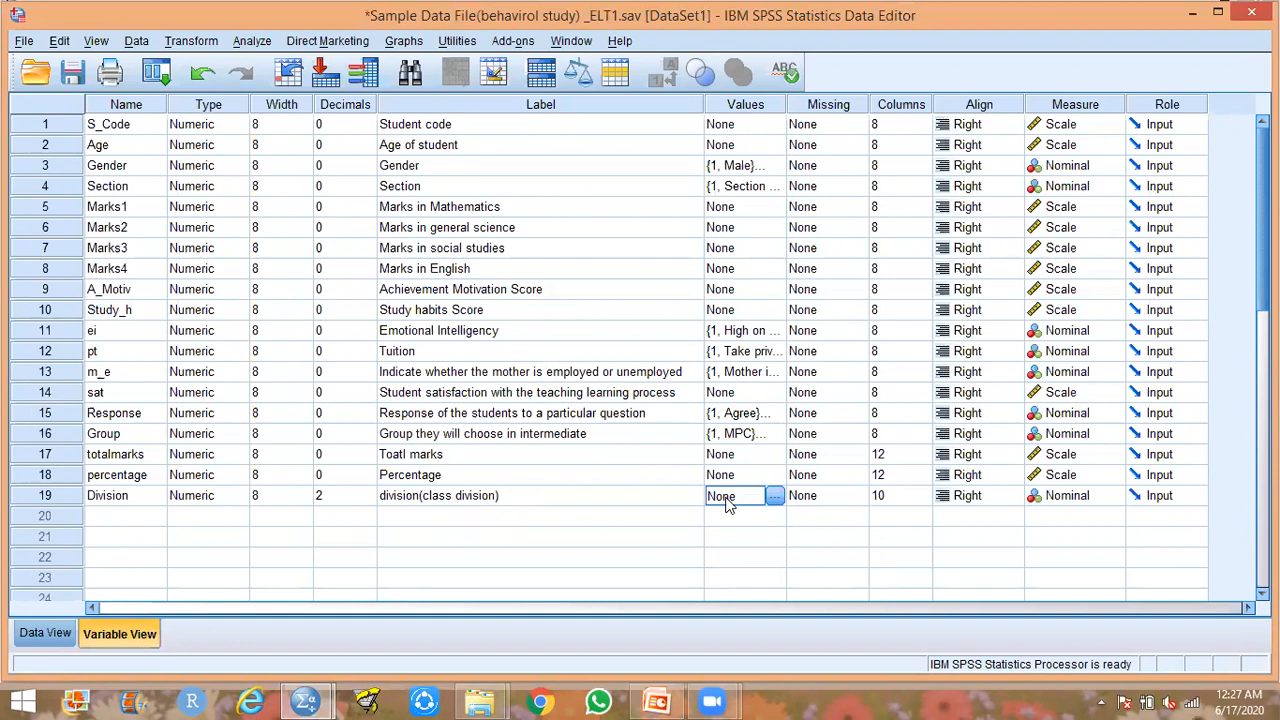
pyautogui.click(775, 496)
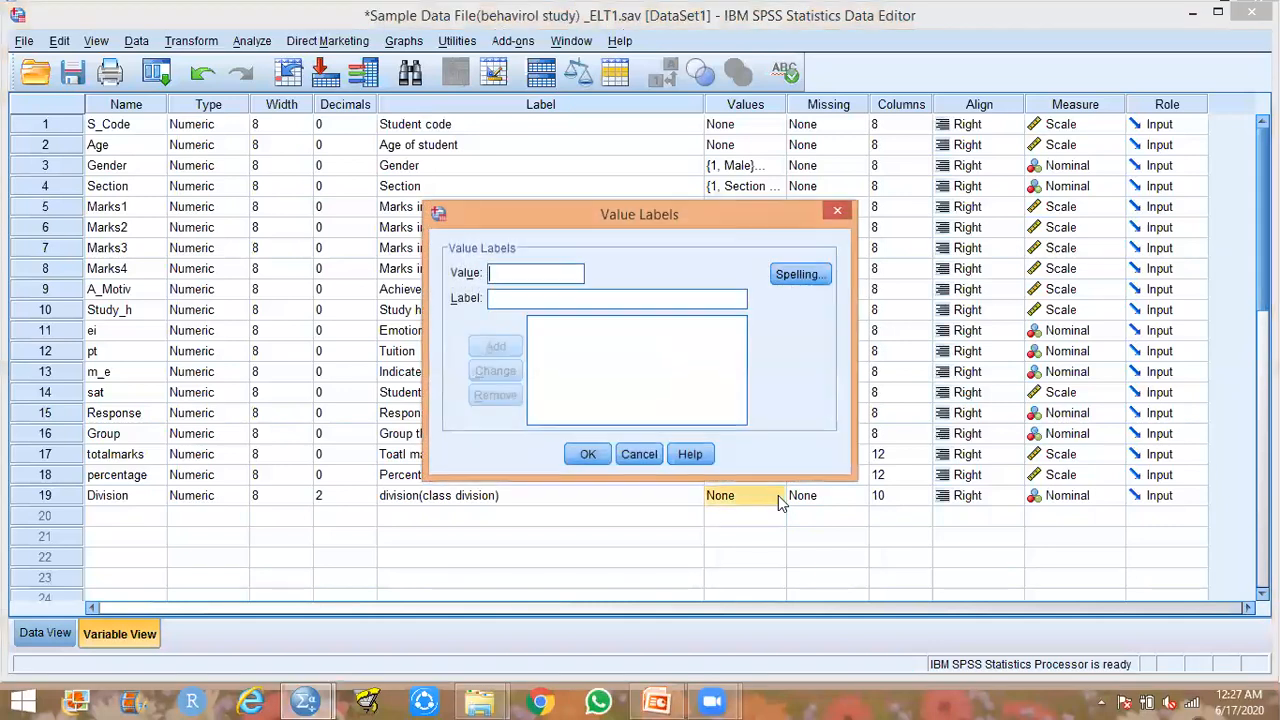
pyautogui.write('1')
pyautogui.click(526, 298)
pyautogui.write('Fail')
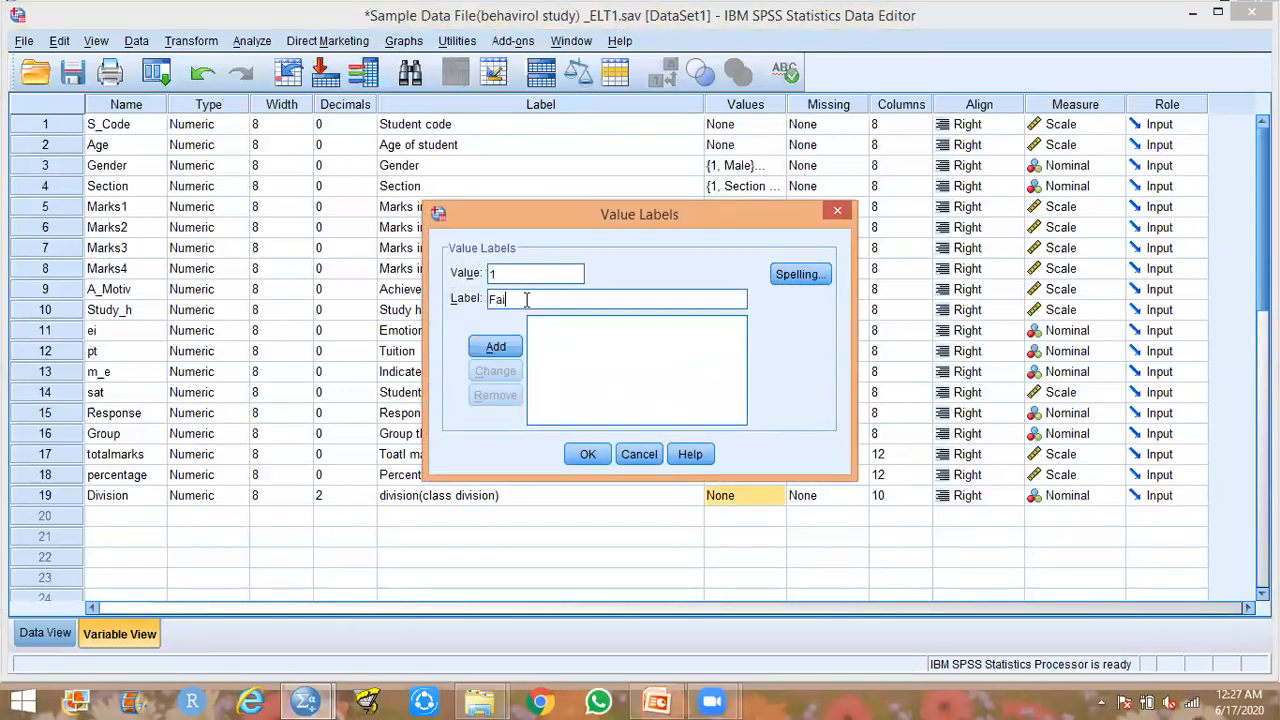
pyautogui.click(497, 347)
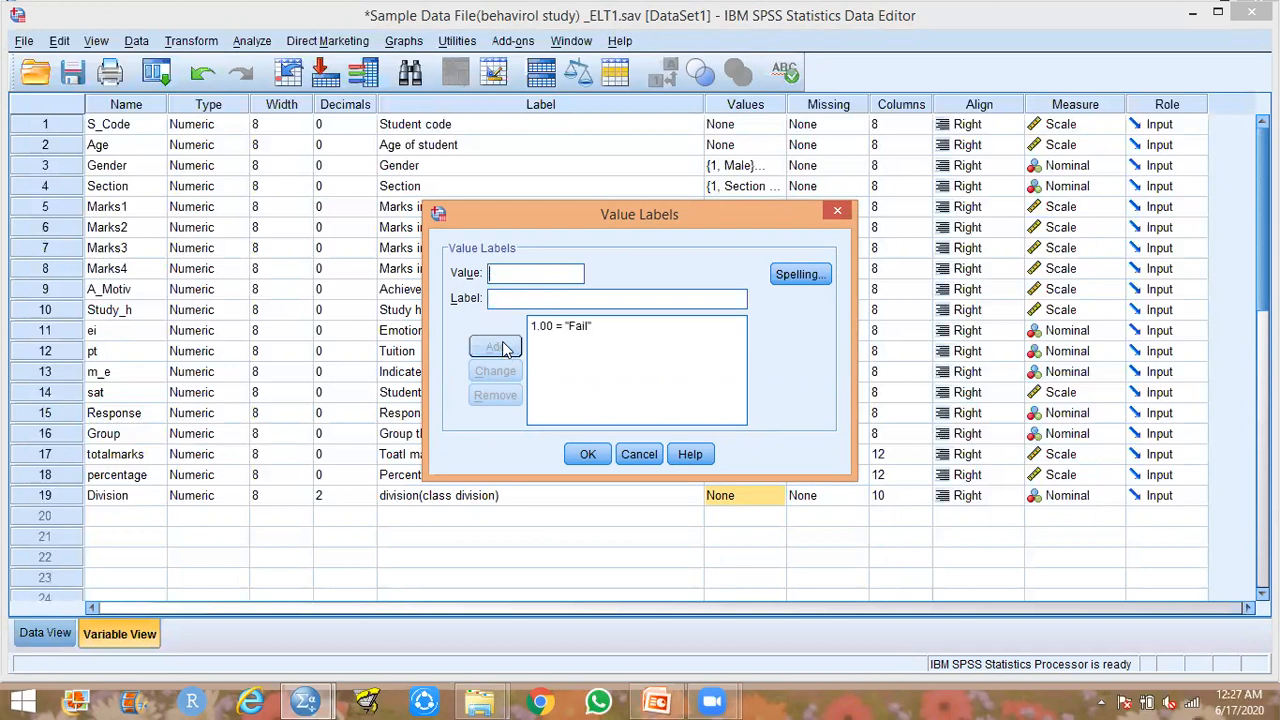
# Label Division value 2 as "III class" and value 3 as "II class".
pyautogui.click(508, 270)
pyautogui.write('2')
pyautogui.click(505, 297)
pyautogui.write('III class')
pyautogui.click(497, 347)
pyautogui.write('3.00 = "II cl')
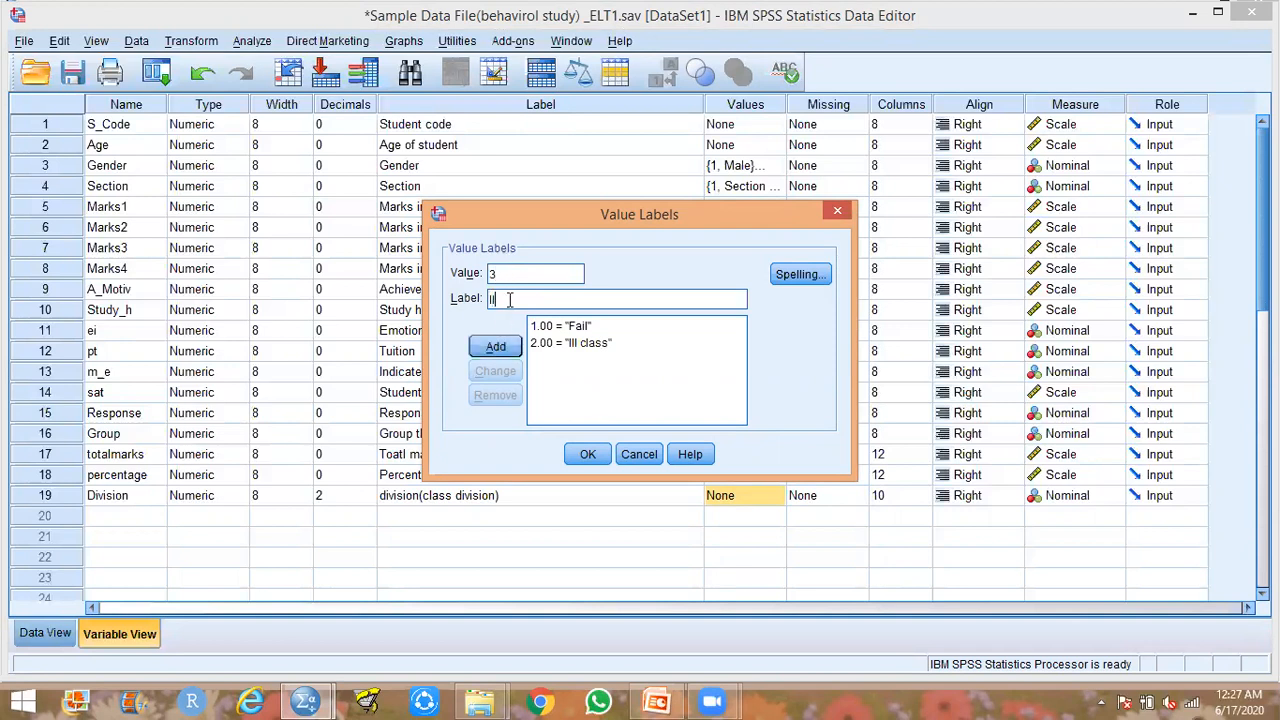
pyautogui.write('ass')
pyautogui.click(505, 348)
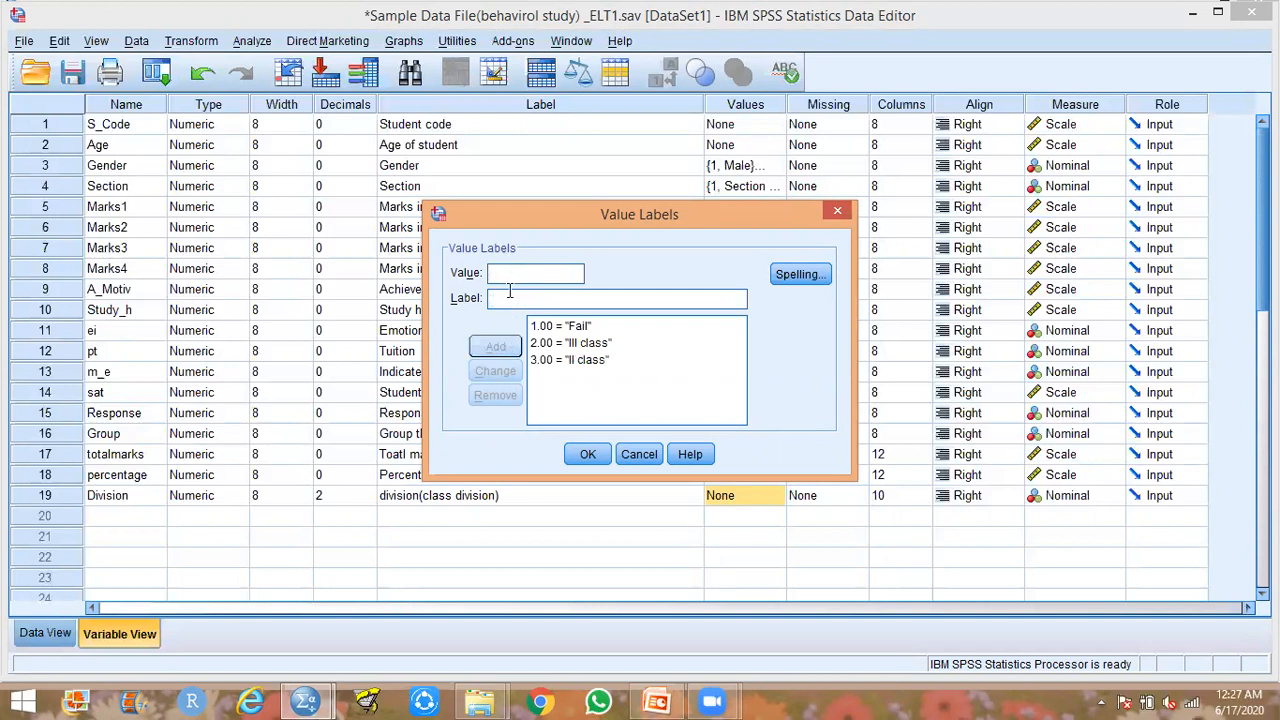
# Label Division value 4 as "I class" and value 5 as "I class with distinction", and apply the value labels.
pyautogui.write('4')
pyautogui.click(513, 298)
pyautogui.write('I class')
pyautogui.click(498, 345)
pyautogui.write('5')
pyautogui.click(510, 302)
pyautogui.write('I class')
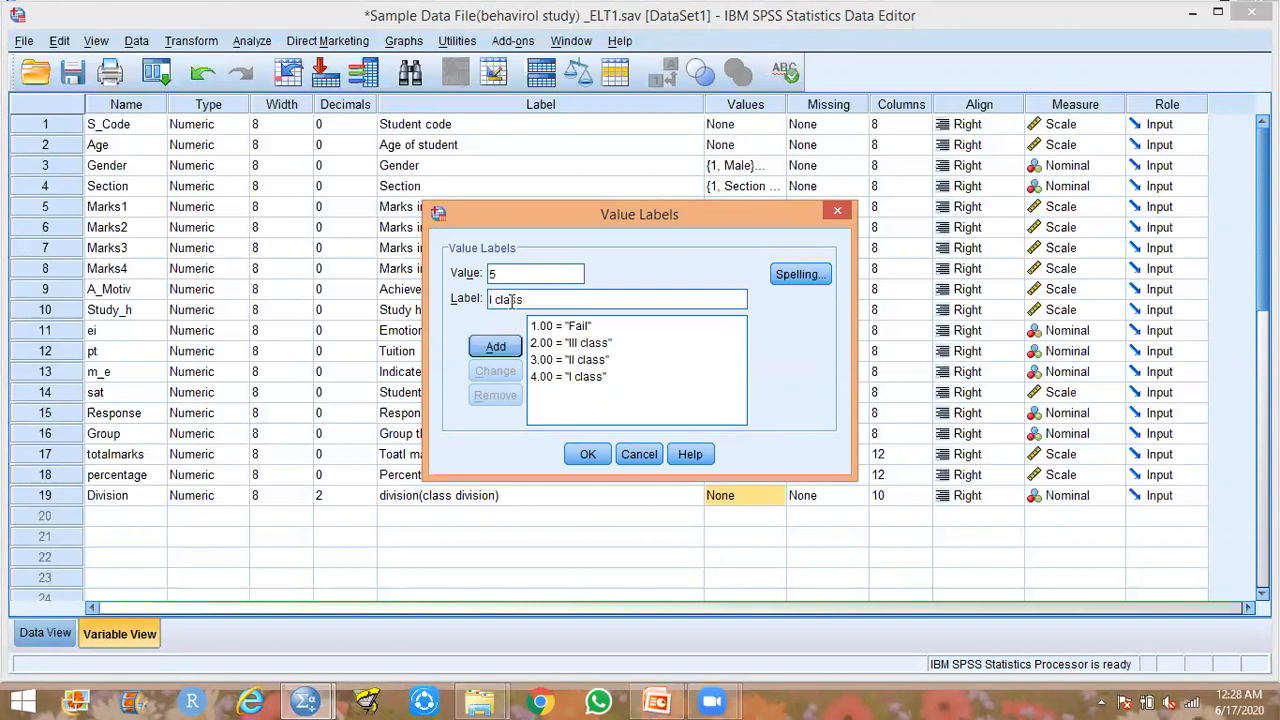
pyautogui.write(' with distinction')
pyautogui.click(505, 352)
pyautogui.click(585, 454)
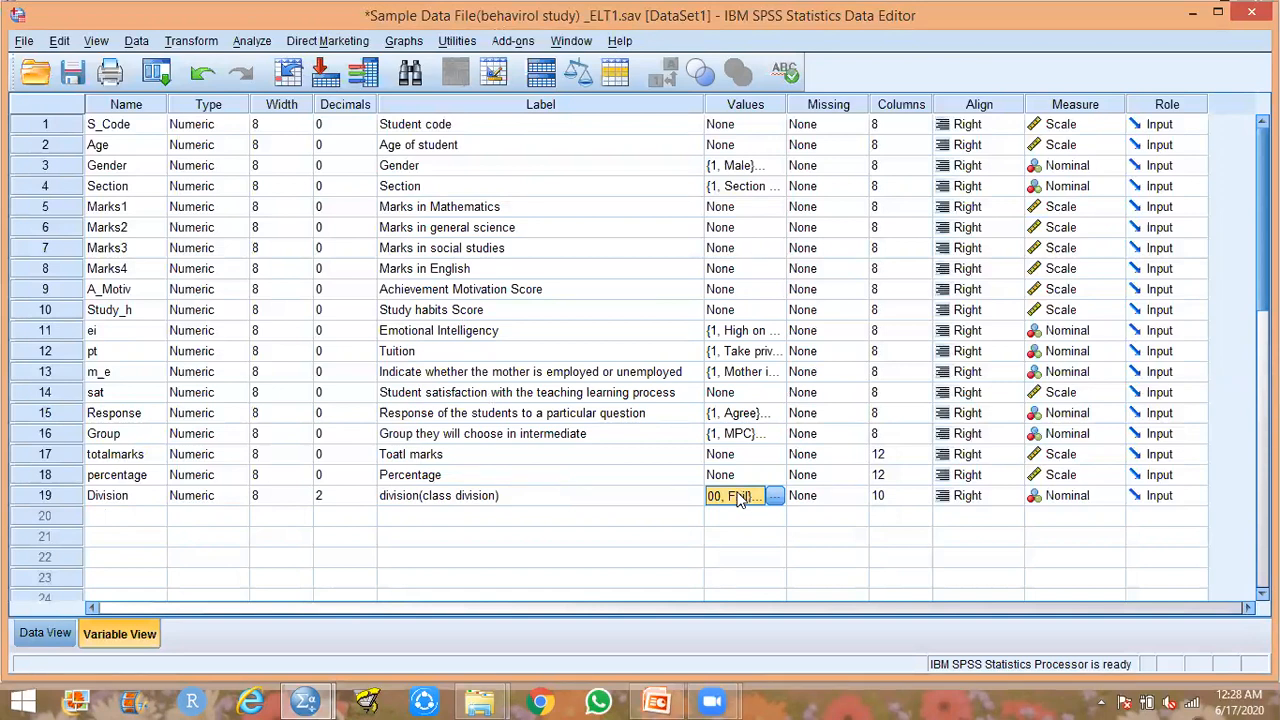
# Set the decimals of the Division variable to 0.
pyautogui.click(332, 497)
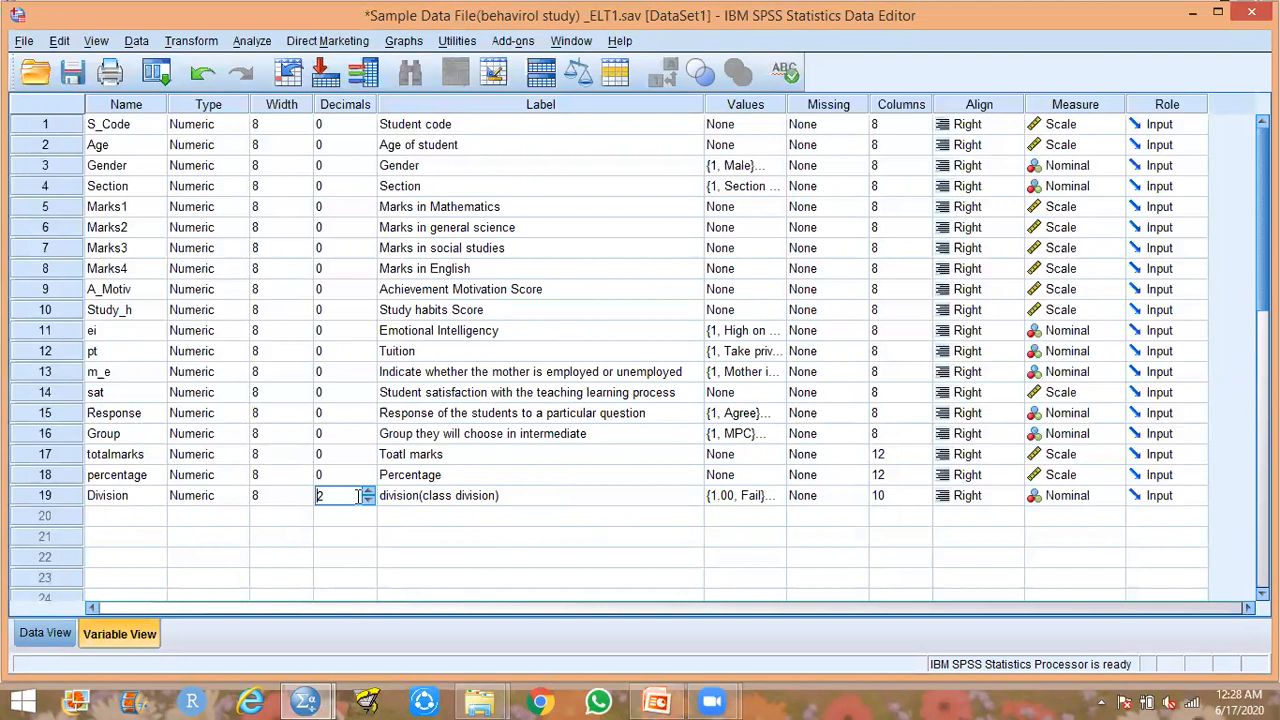
pyautogui.click(368, 499)
pyautogui.click(368, 499)
# Check the Division column in the data with value labels displayed, and switch back to the numeric codes.
pyautogui.click(37, 636)
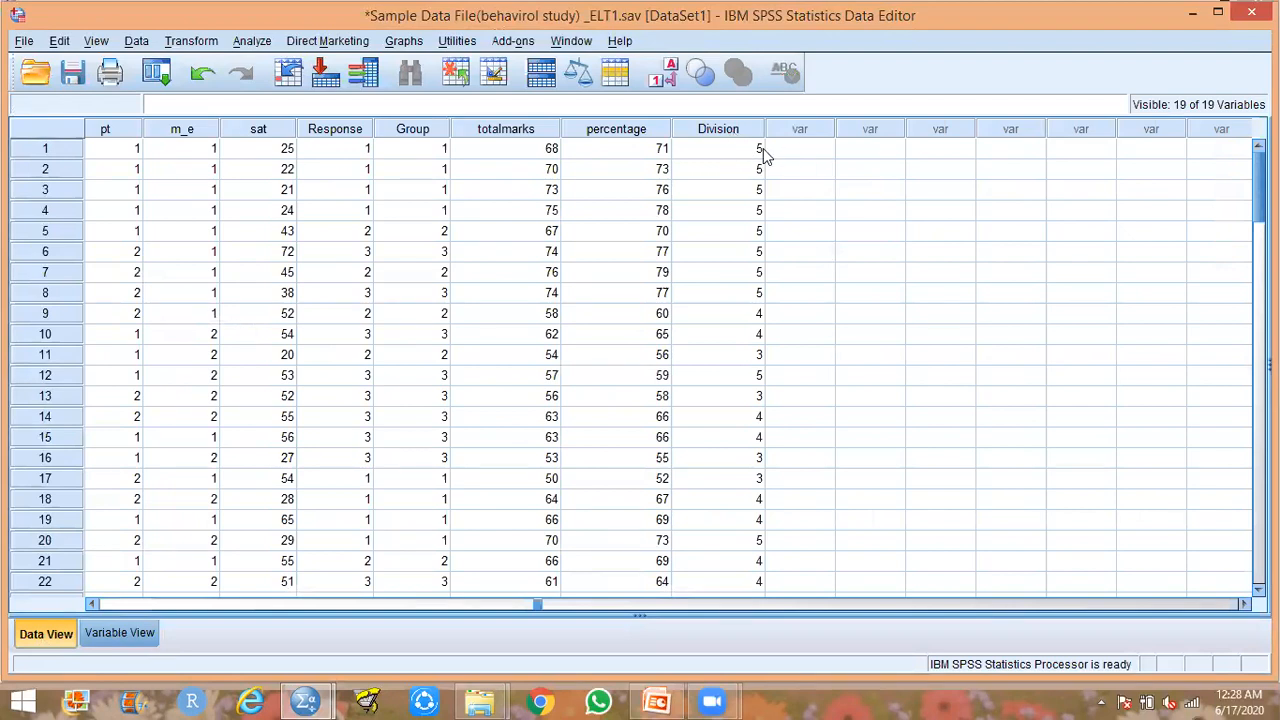
pyautogui.click(665, 78)
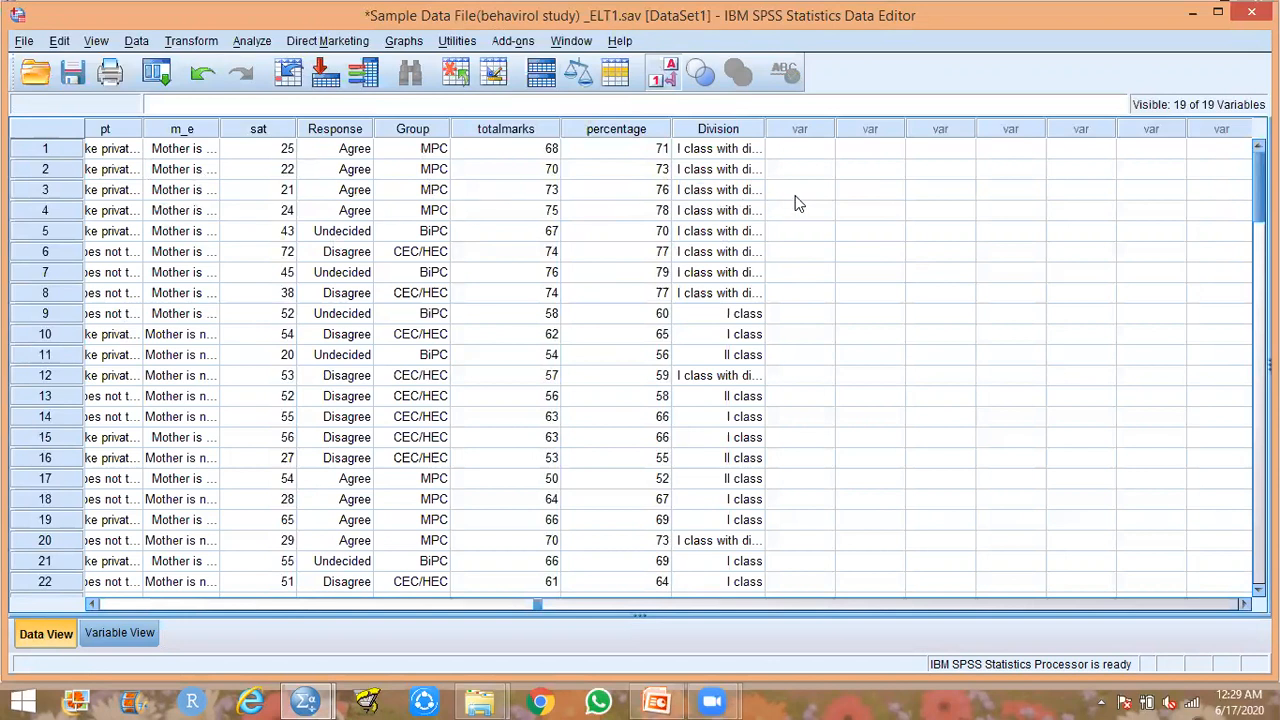
pyautogui.click(668, 78)
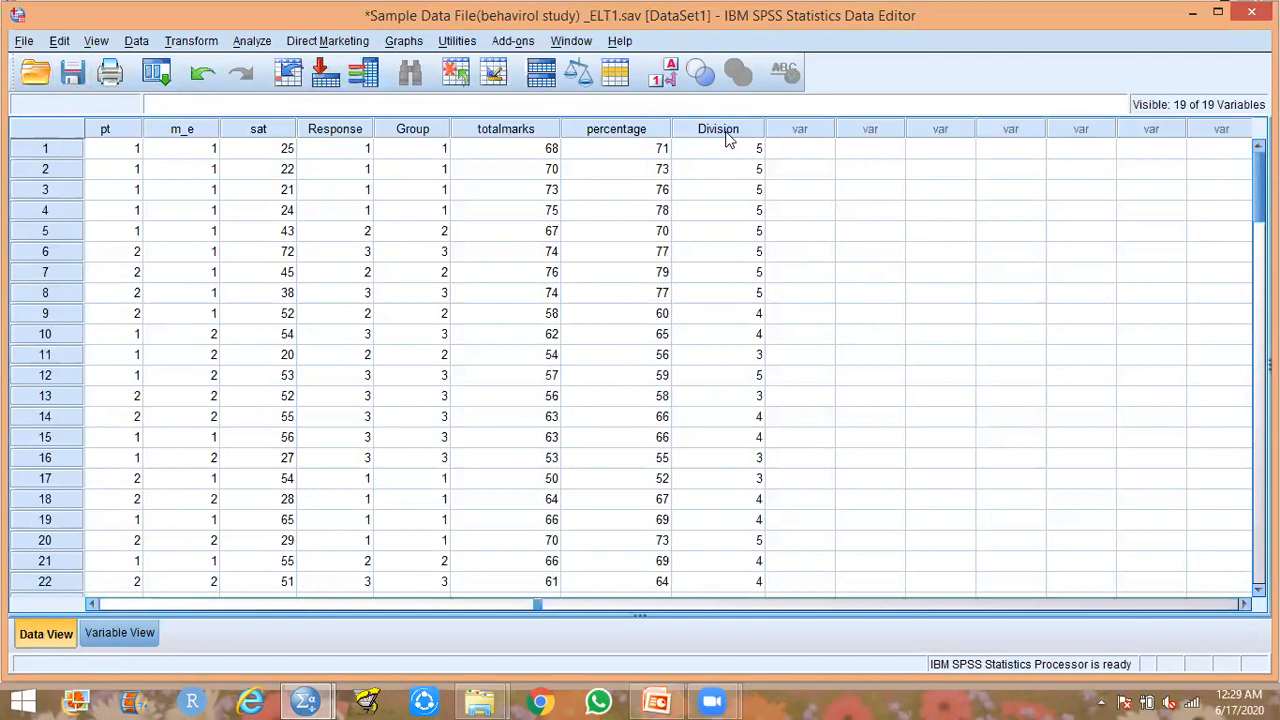
# Switch to the PowerPoint presentation and read the study habit score categories on the Practical exercise 3 slide.
pyautogui.click(660, 700)
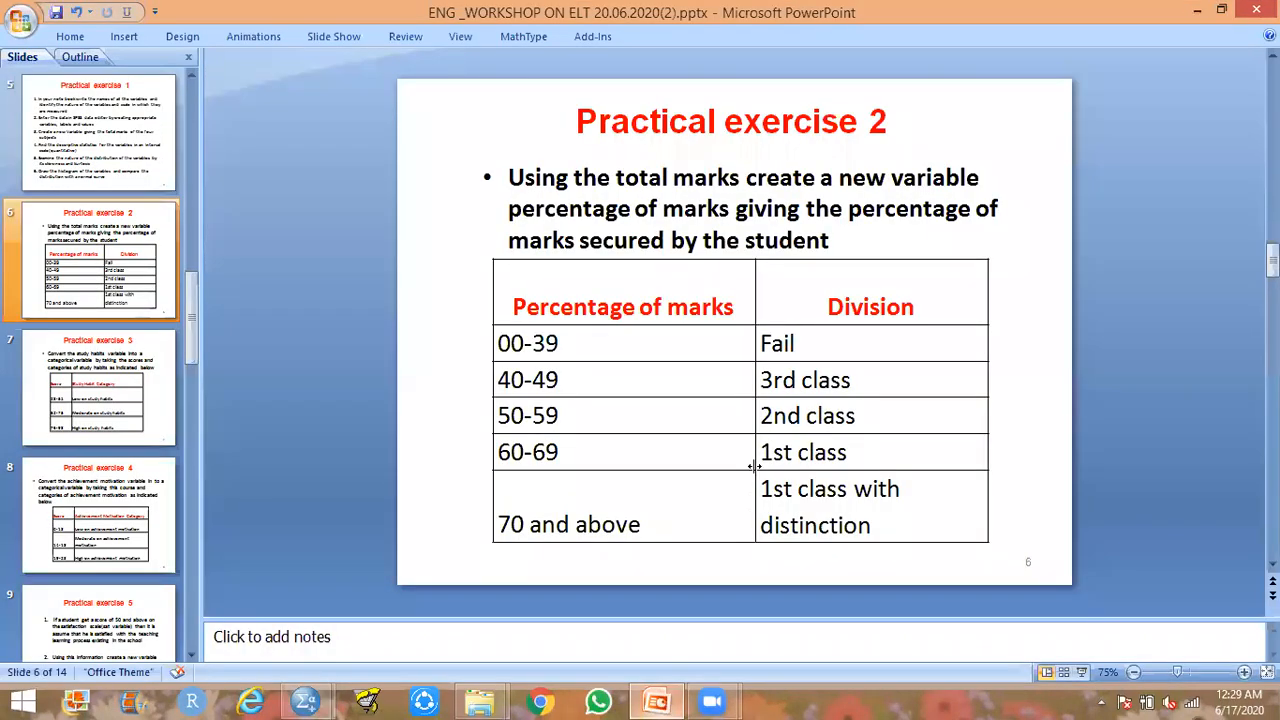
pyautogui.scroll(-1, 714, 318)
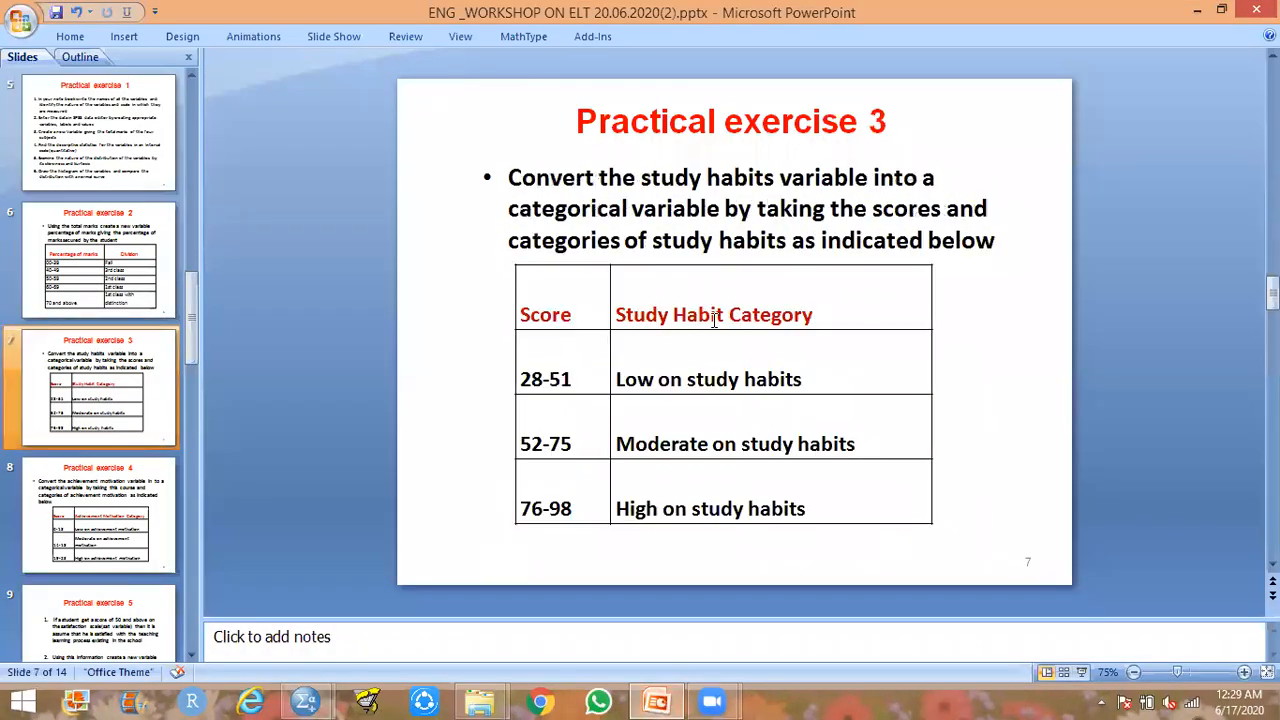
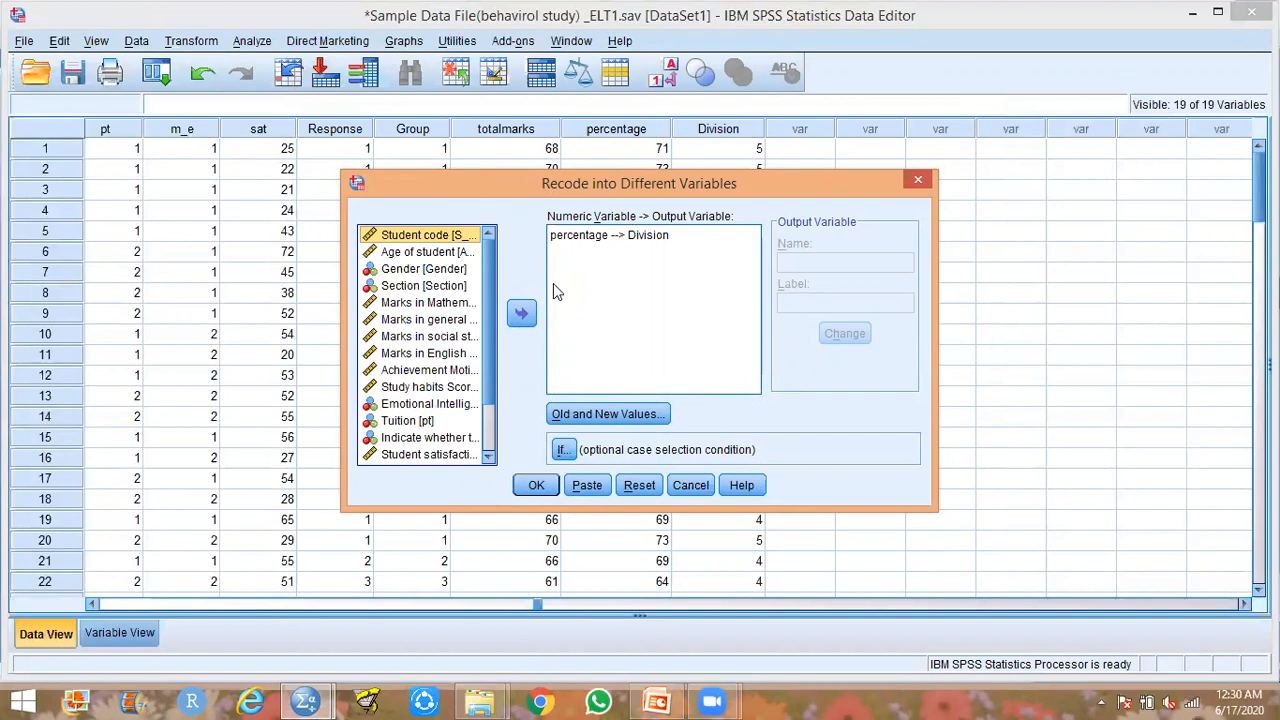
pyautogui.click(650, 248)
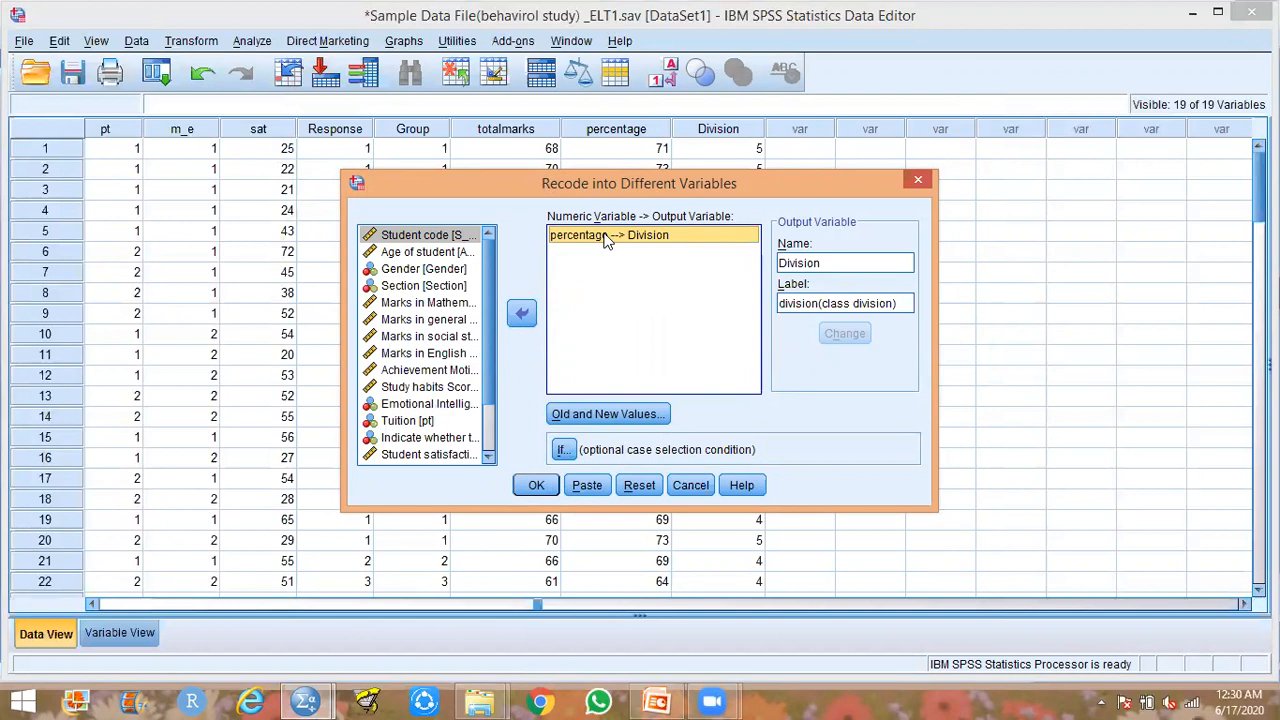
pyautogui.click(521, 313)
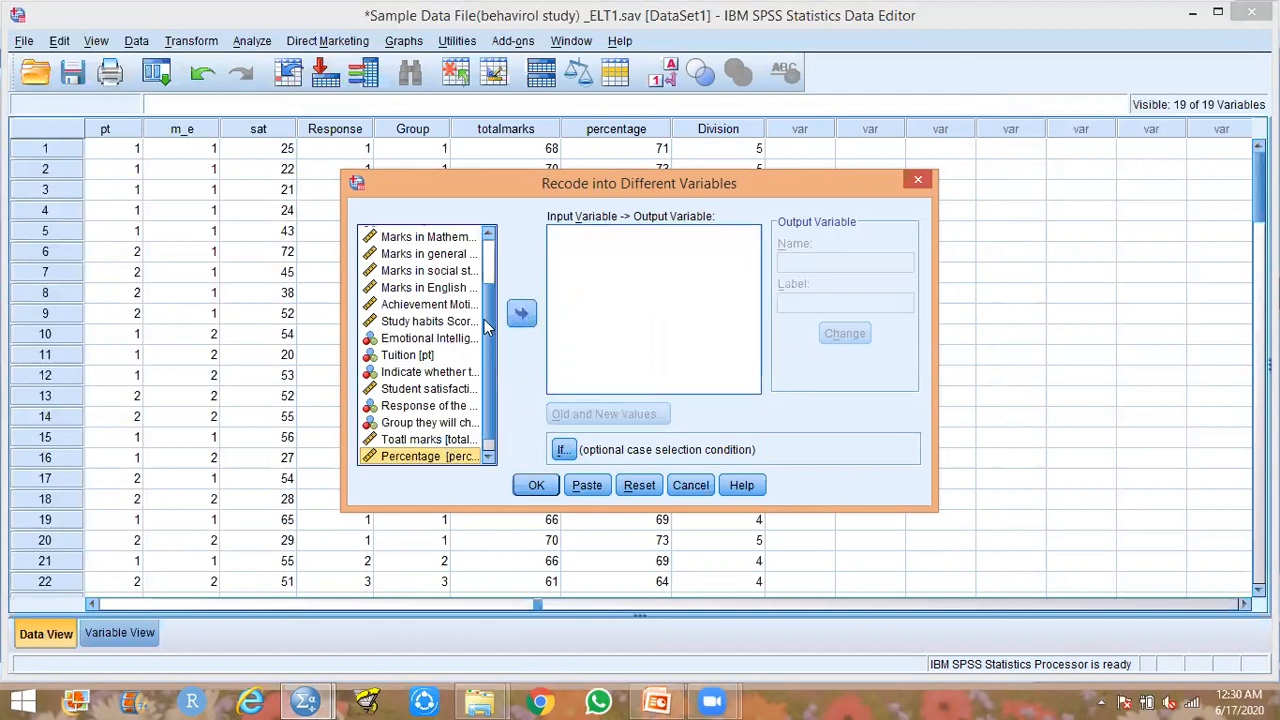
pyautogui.moveTo(486, 322); pyautogui.dragTo(487, 326)
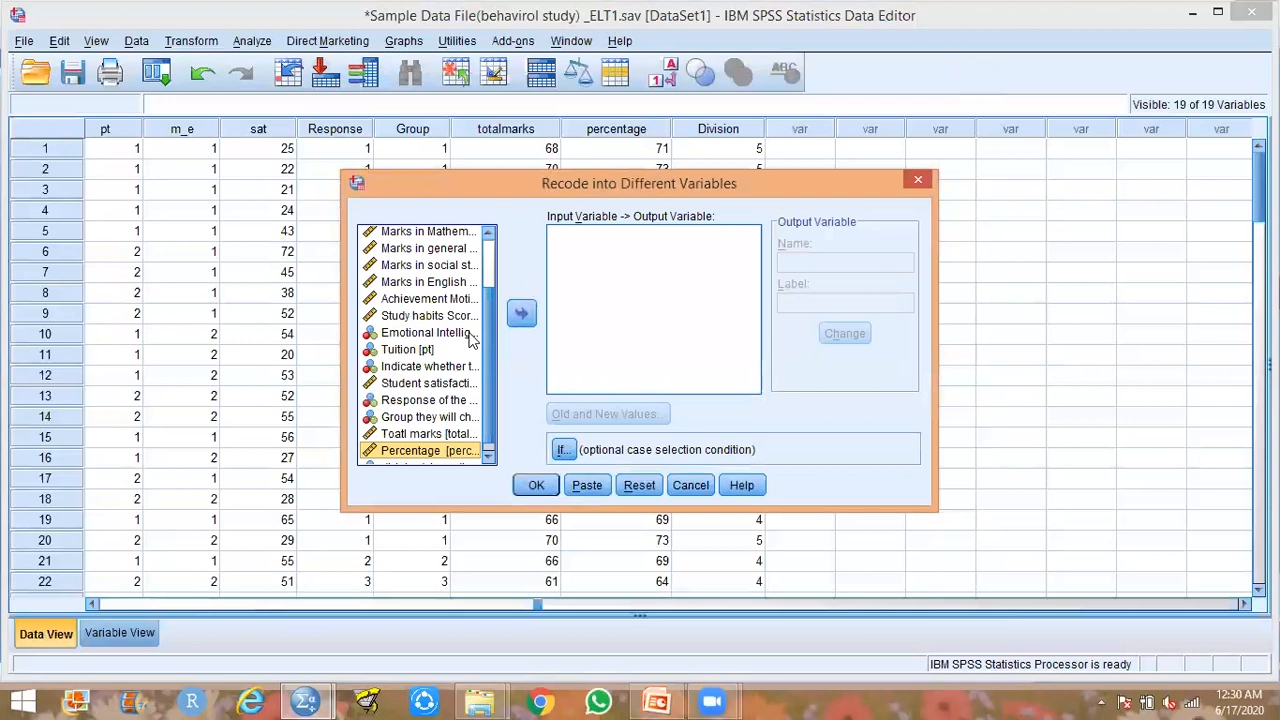
pyautogui.click(428, 315)
pyautogui.click(521, 314)
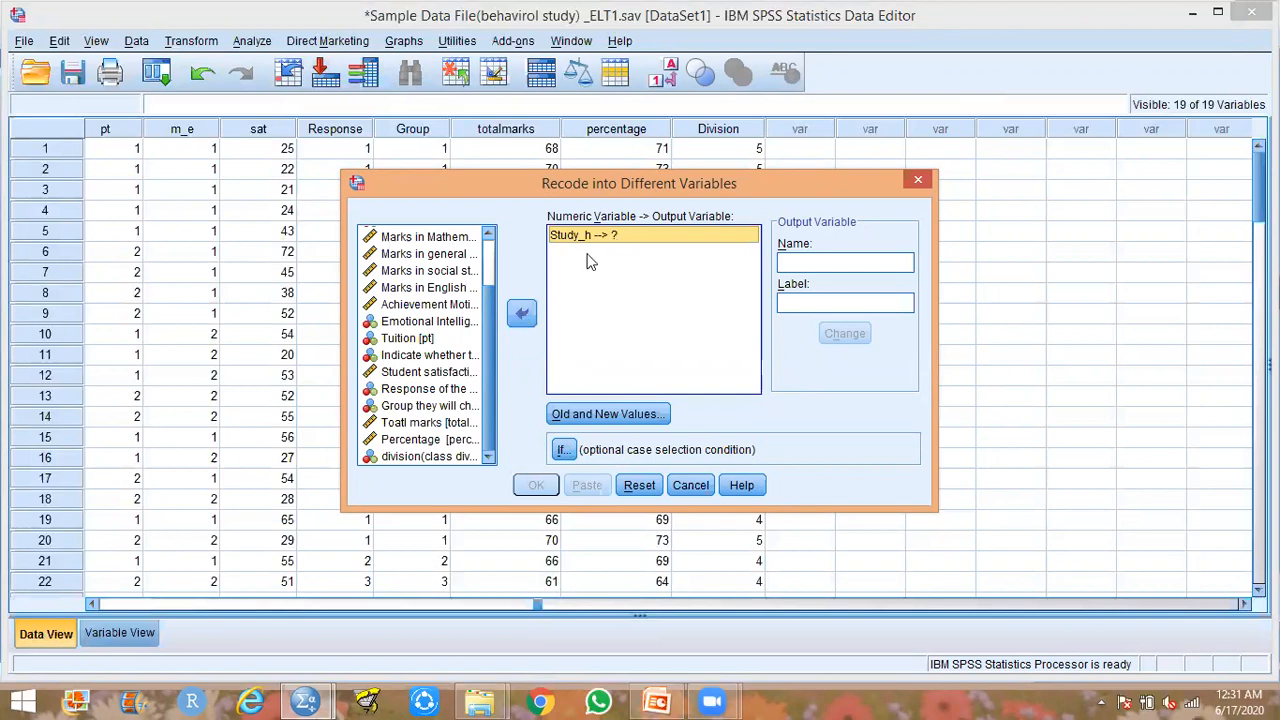
pyautogui.click(531, 314)
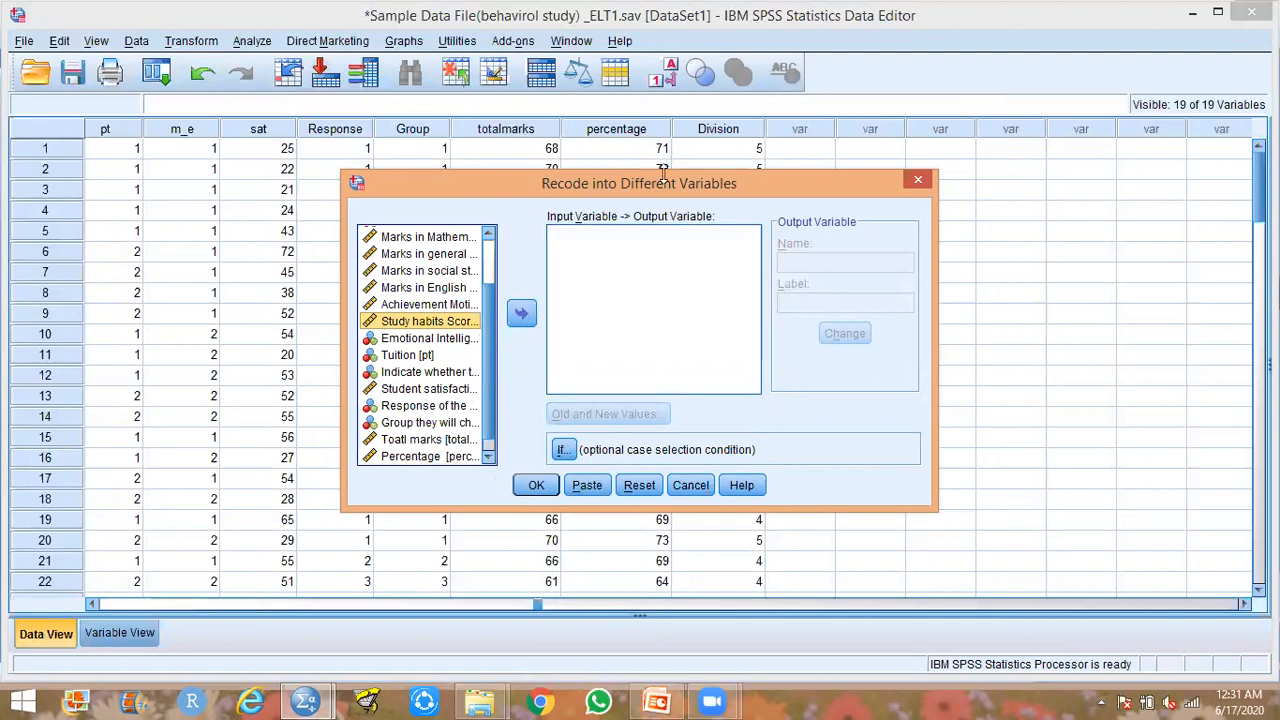
pyautogui.click(688, 482)
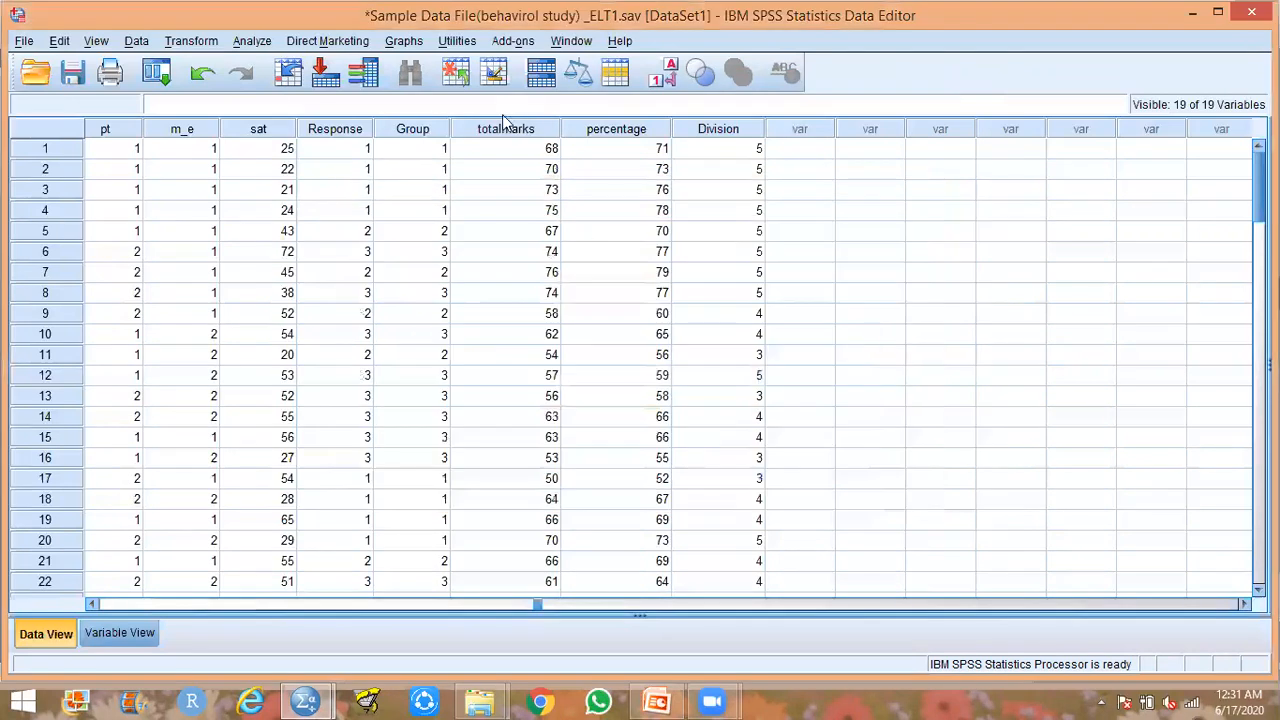
# Show the variable definitions and widen the Label column.
pyautogui.click(127, 633)
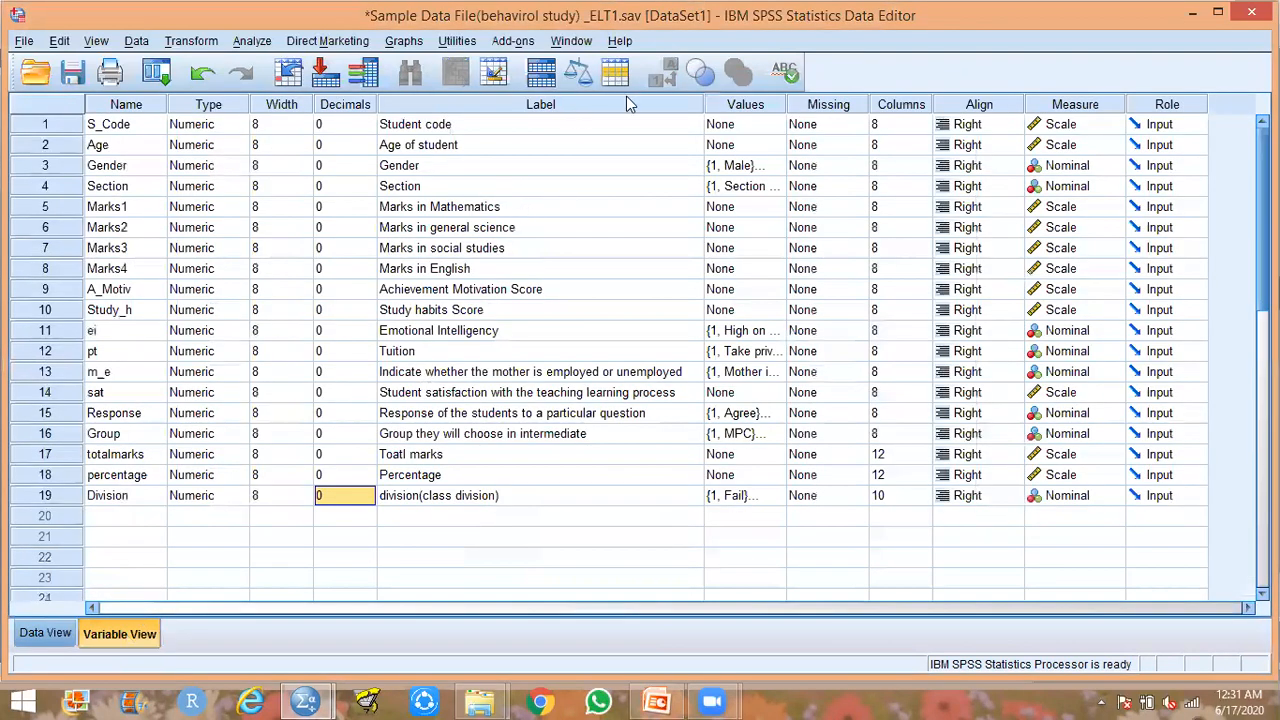
pyautogui.click(700, 104)
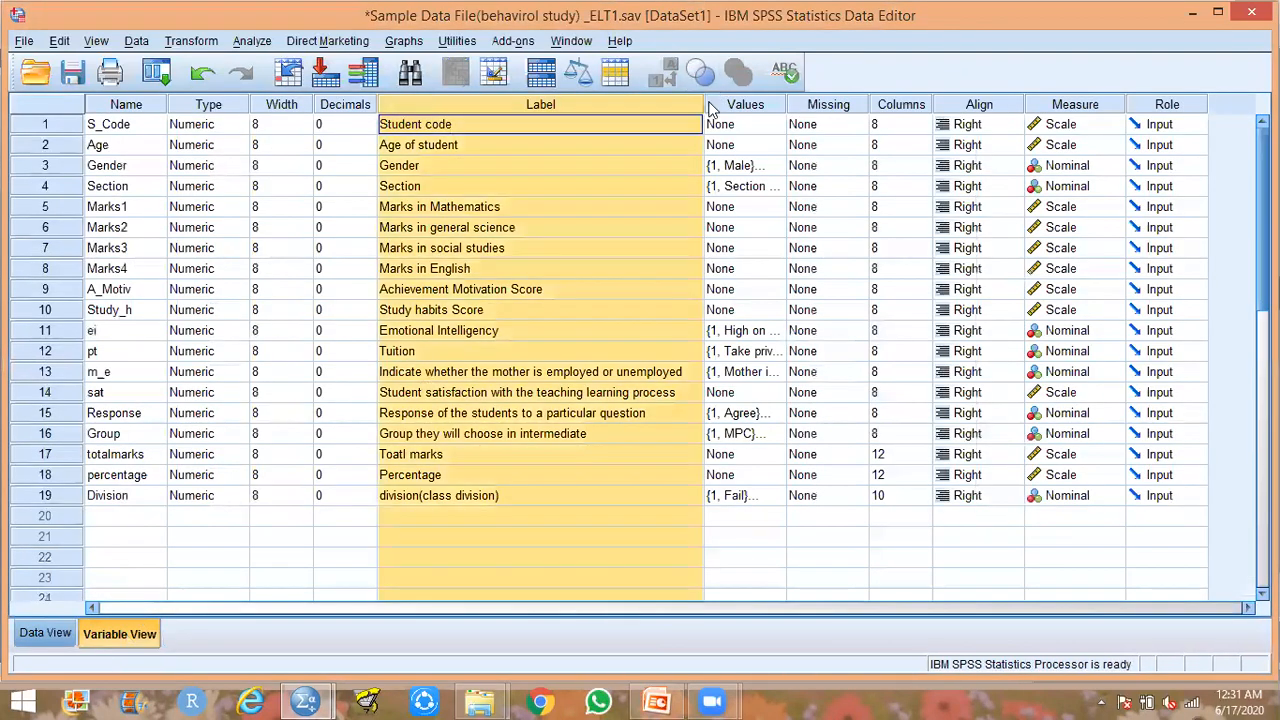
pyautogui.moveTo(704, 104); pyautogui.dragTo(784, 104)
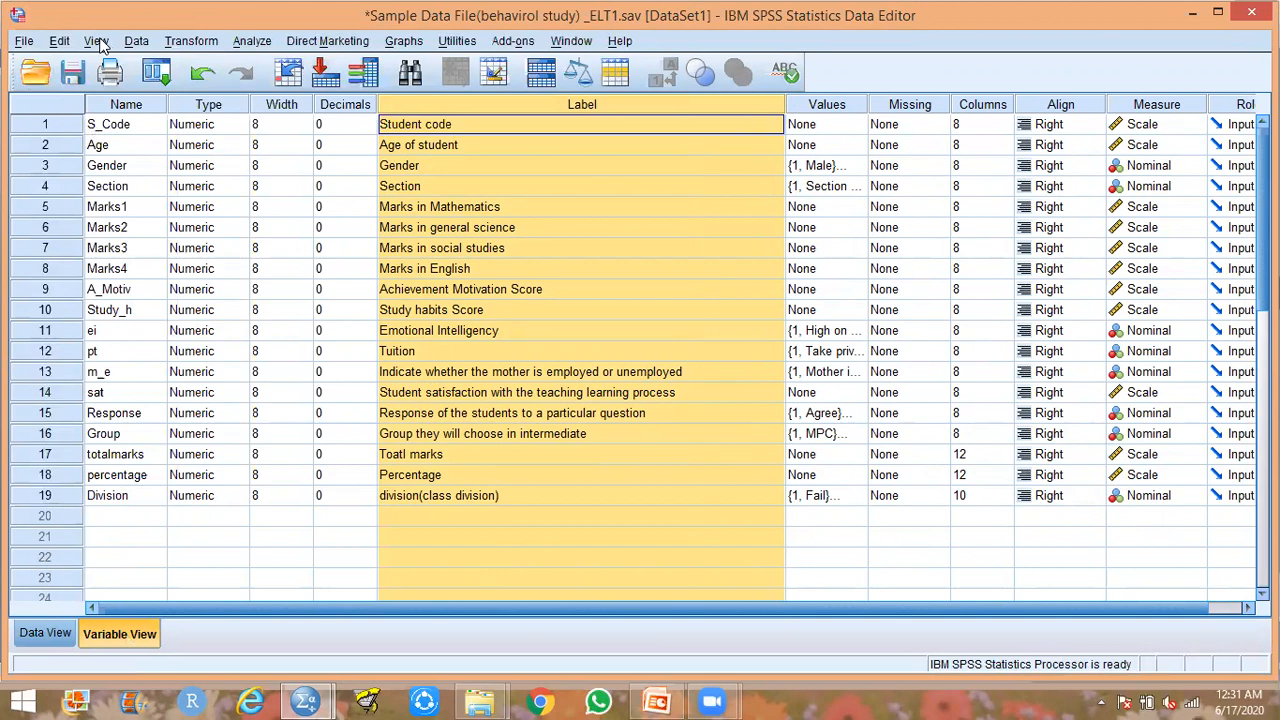
# In Recode into Different Variables, replace the percentage recode with Study habits Score (Study_h) as the input variable.
pyautogui.click(190, 45)
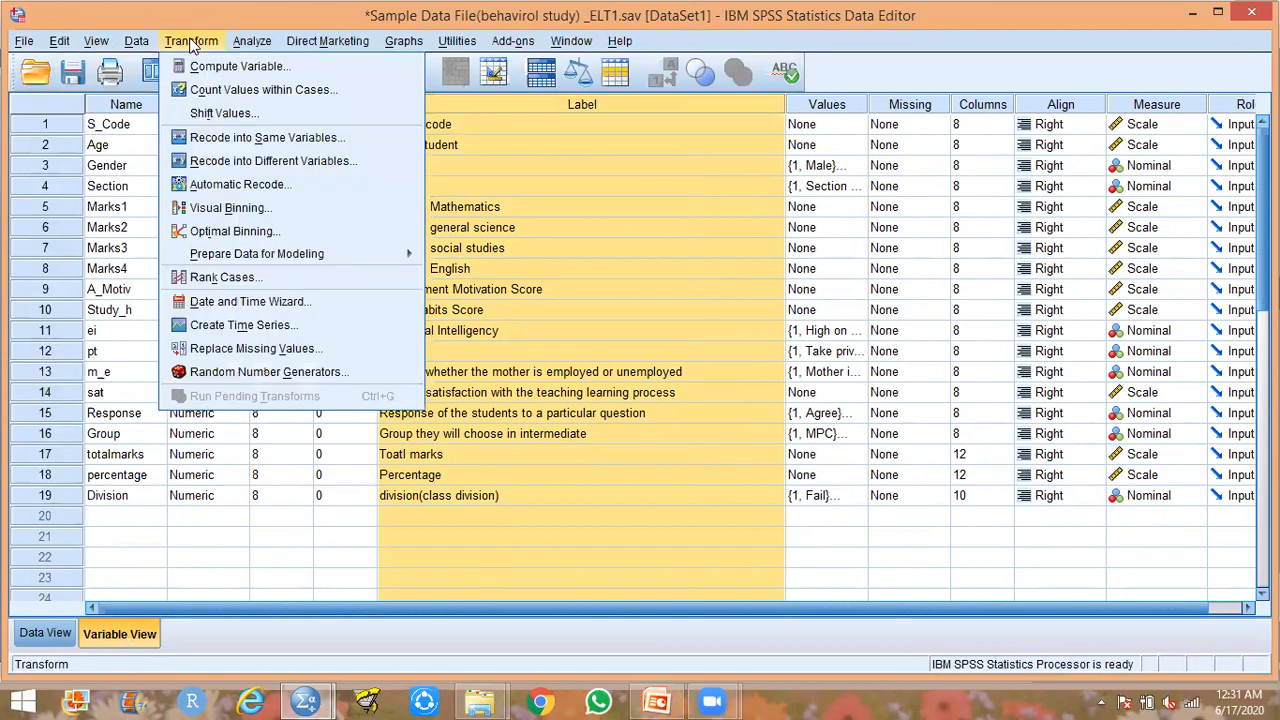
pyautogui.click(894, 559)
pyautogui.click(180, 41)
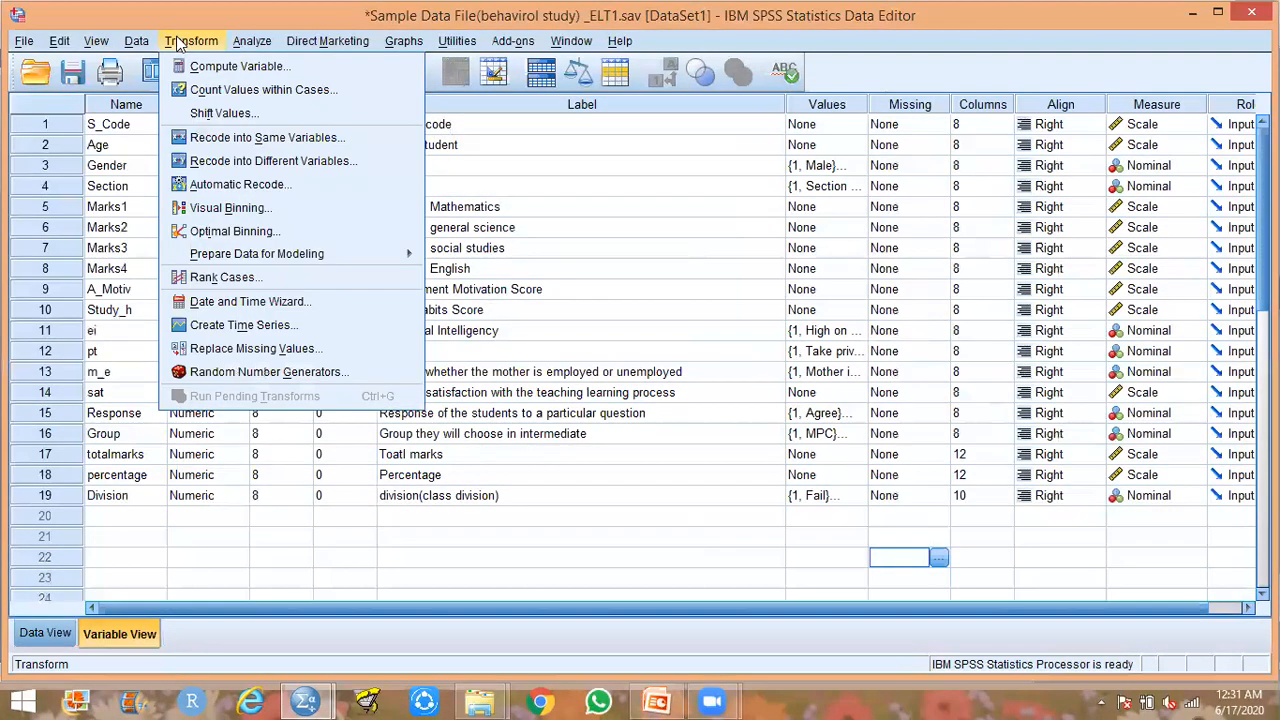
pyautogui.click(215, 162)
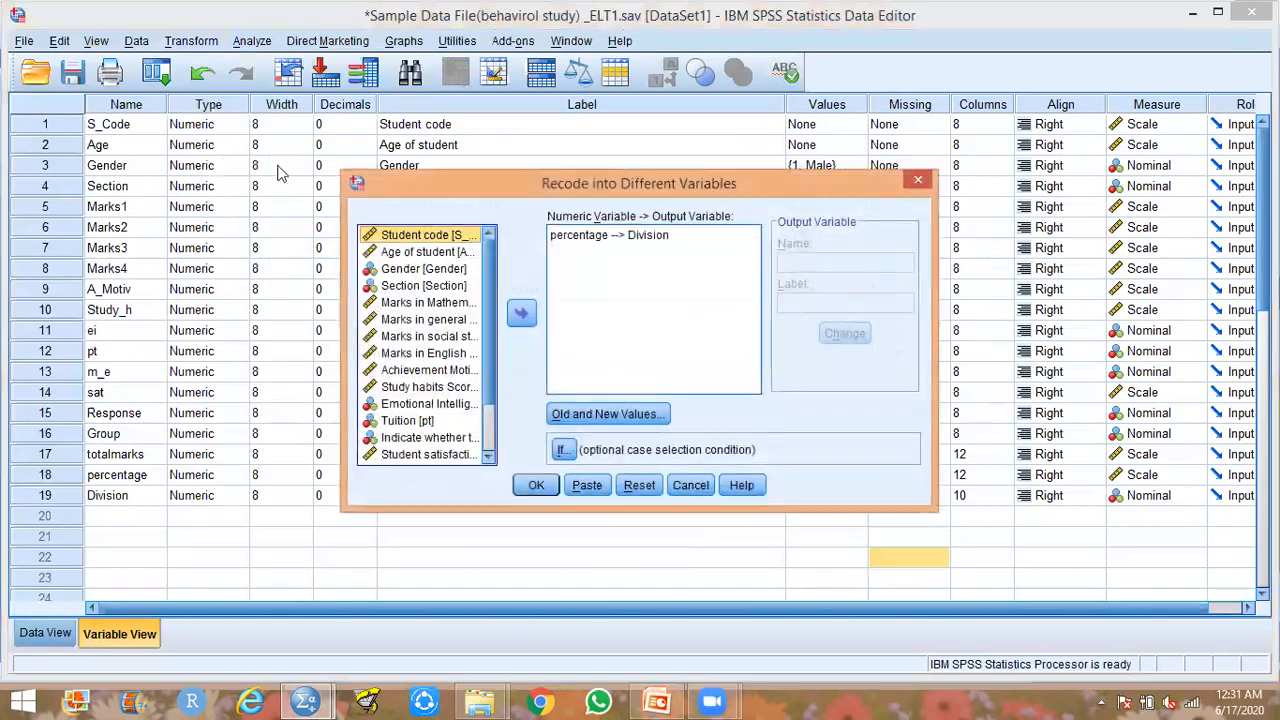
pyautogui.click(596, 237)
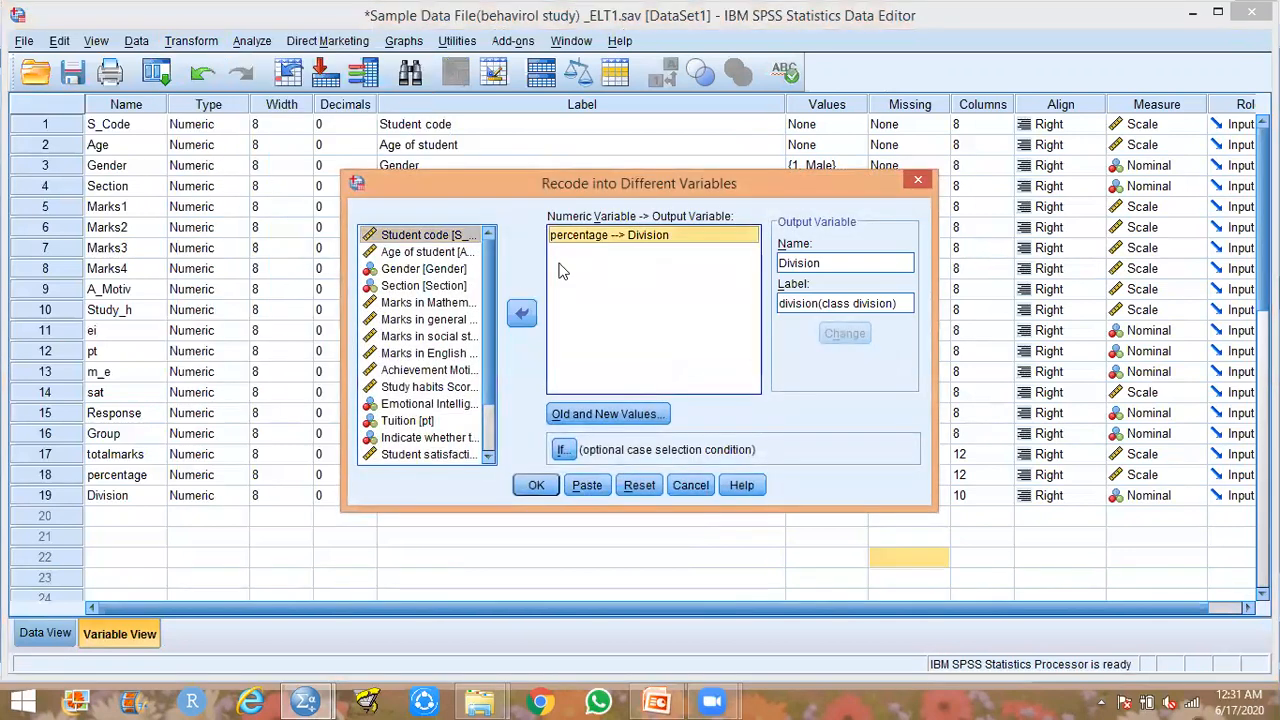
pyautogui.click(521, 314)
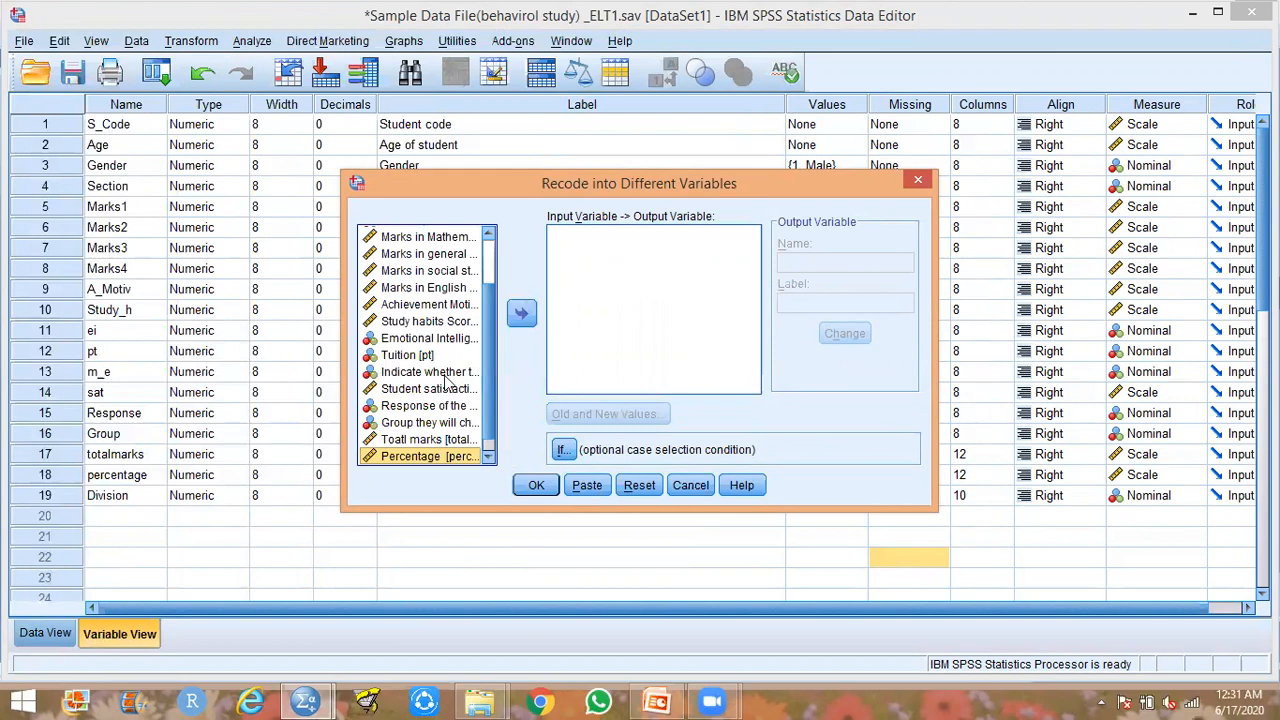
pyautogui.click(410, 321)
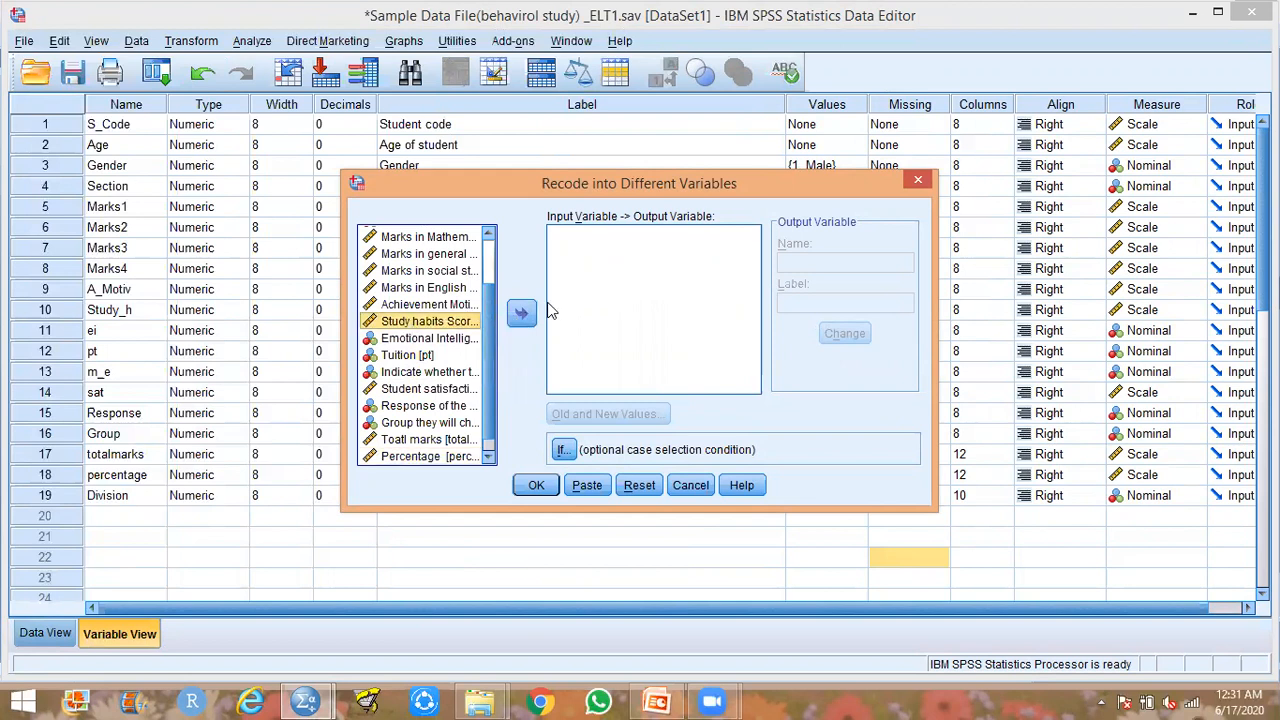
pyautogui.click(521, 314)
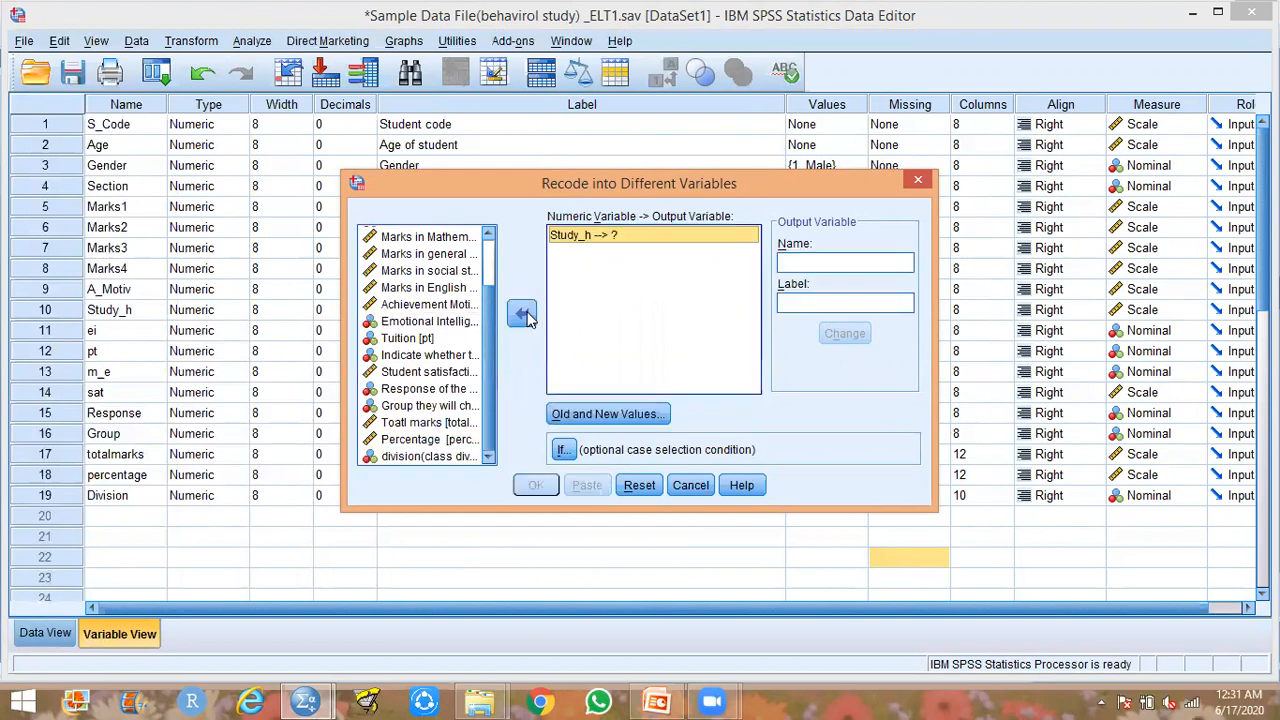
# Enter study_hbcat as the output variable name for the Study_h recode.
pyautogui.click(806, 264)
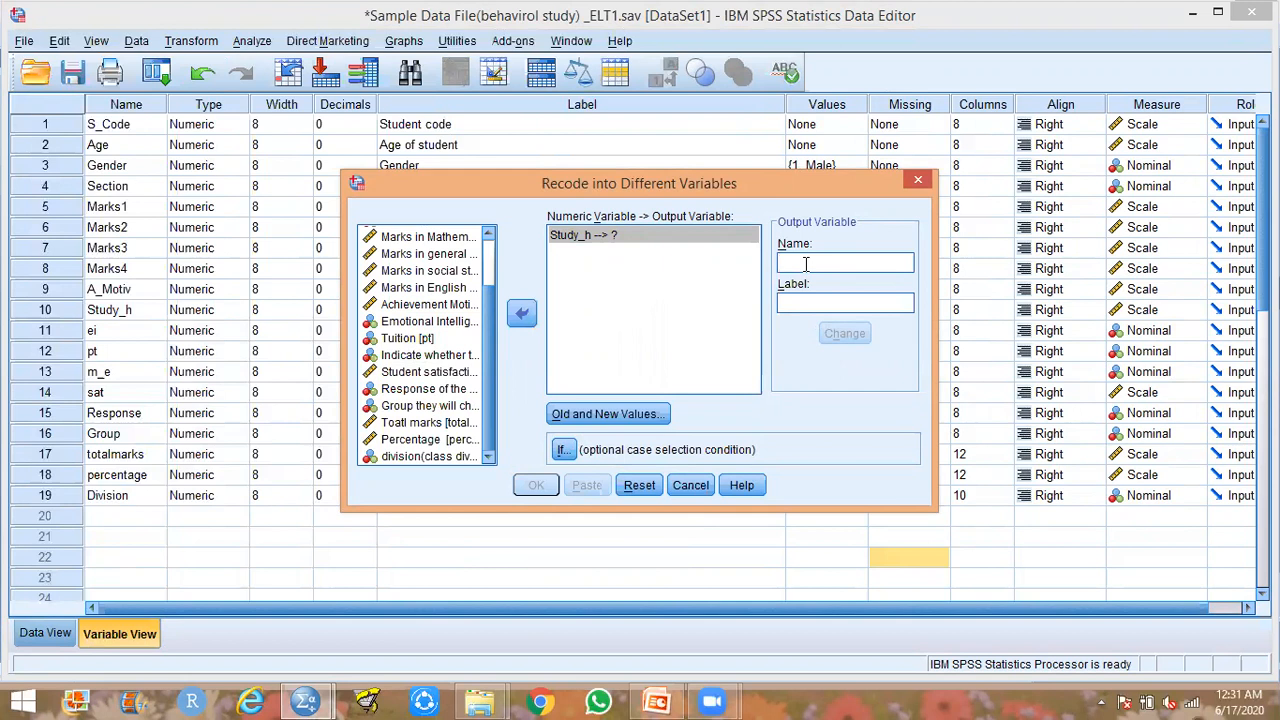
pyautogui.write('study')
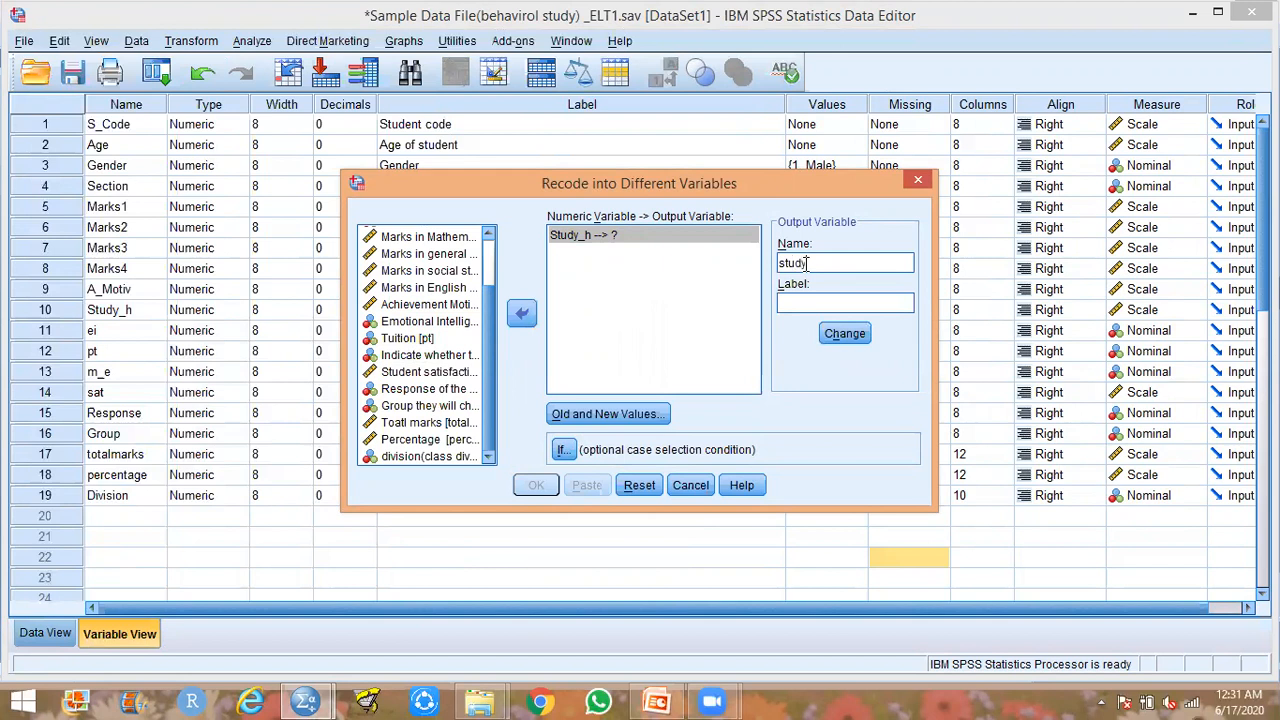
pyautogui.write('_hbcat')
pyautogui.moveTo(313, 700)
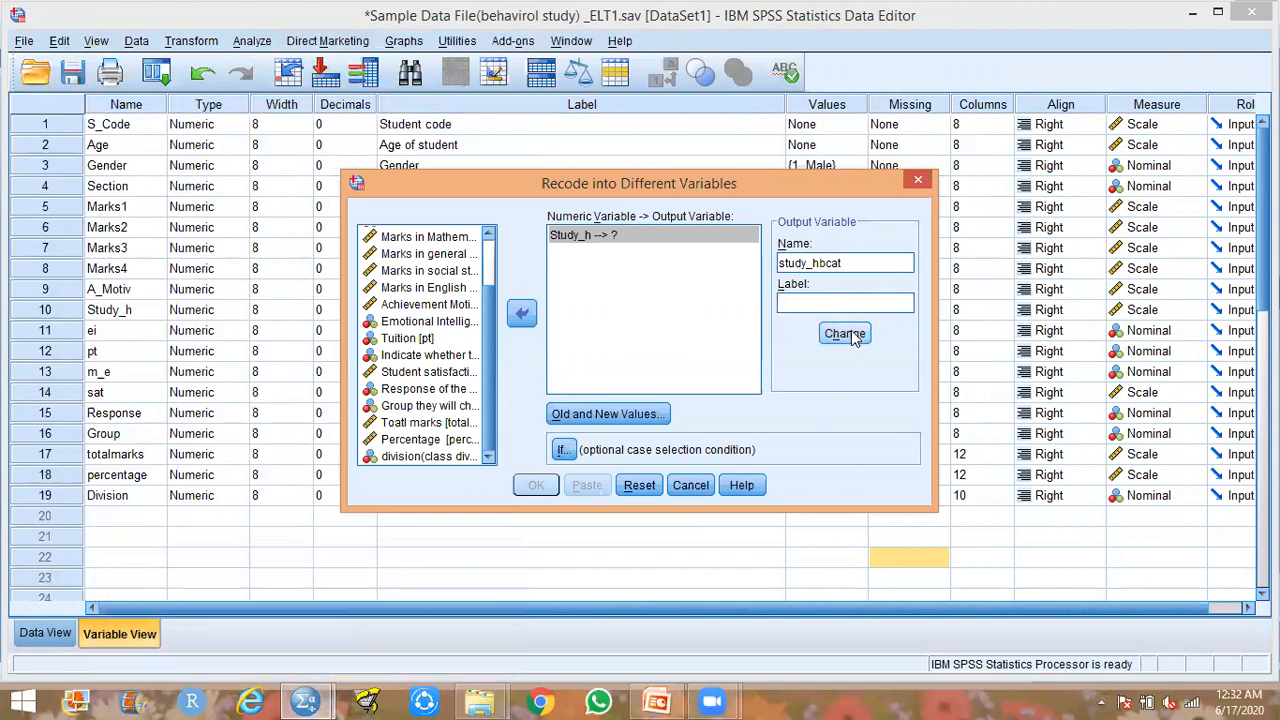
# Remove all the old percentage recoding rules, from 0 thru 39 up to ELSE, from the old and new values.
pyautogui.click(601, 416)
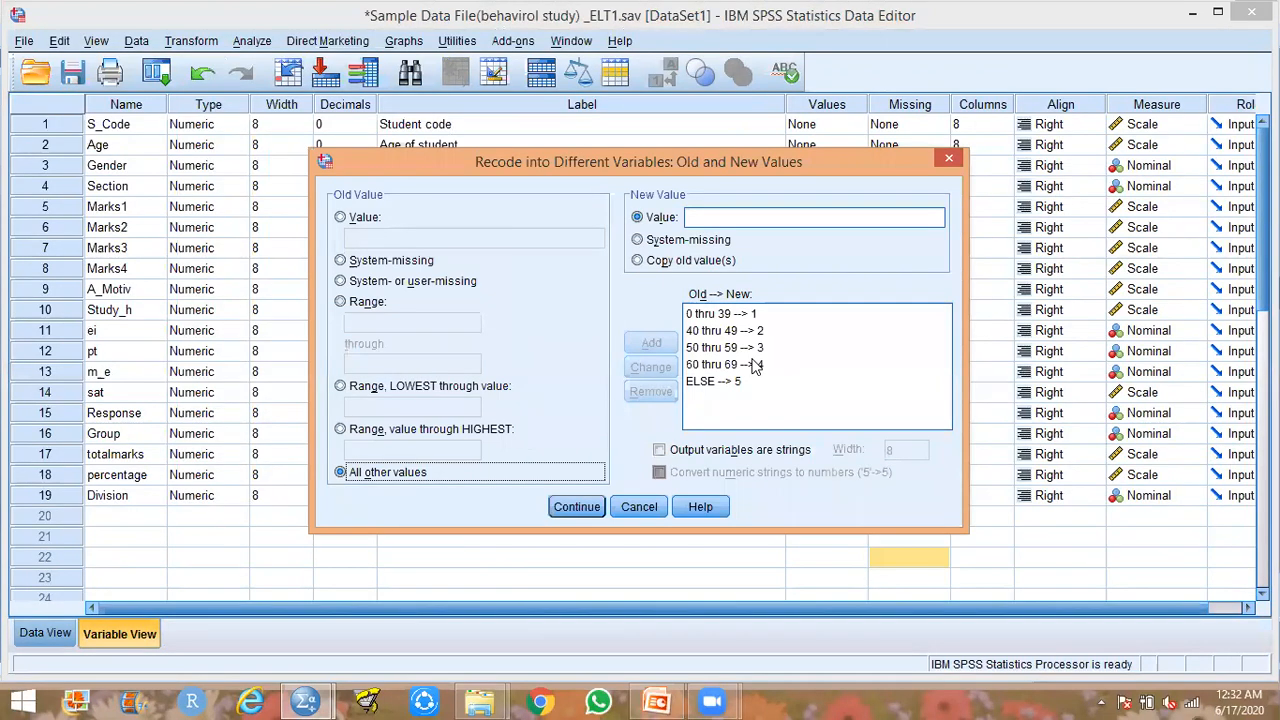
pyautogui.click(643, 510)
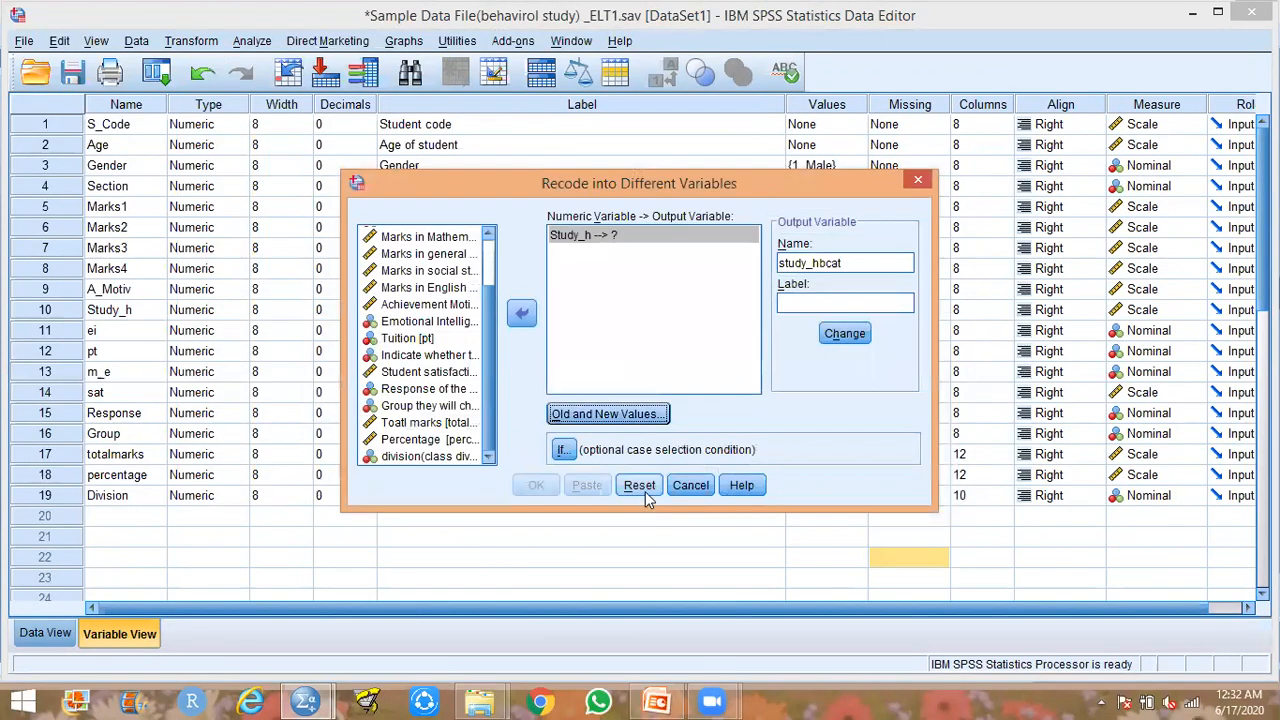
pyautogui.click(605, 415)
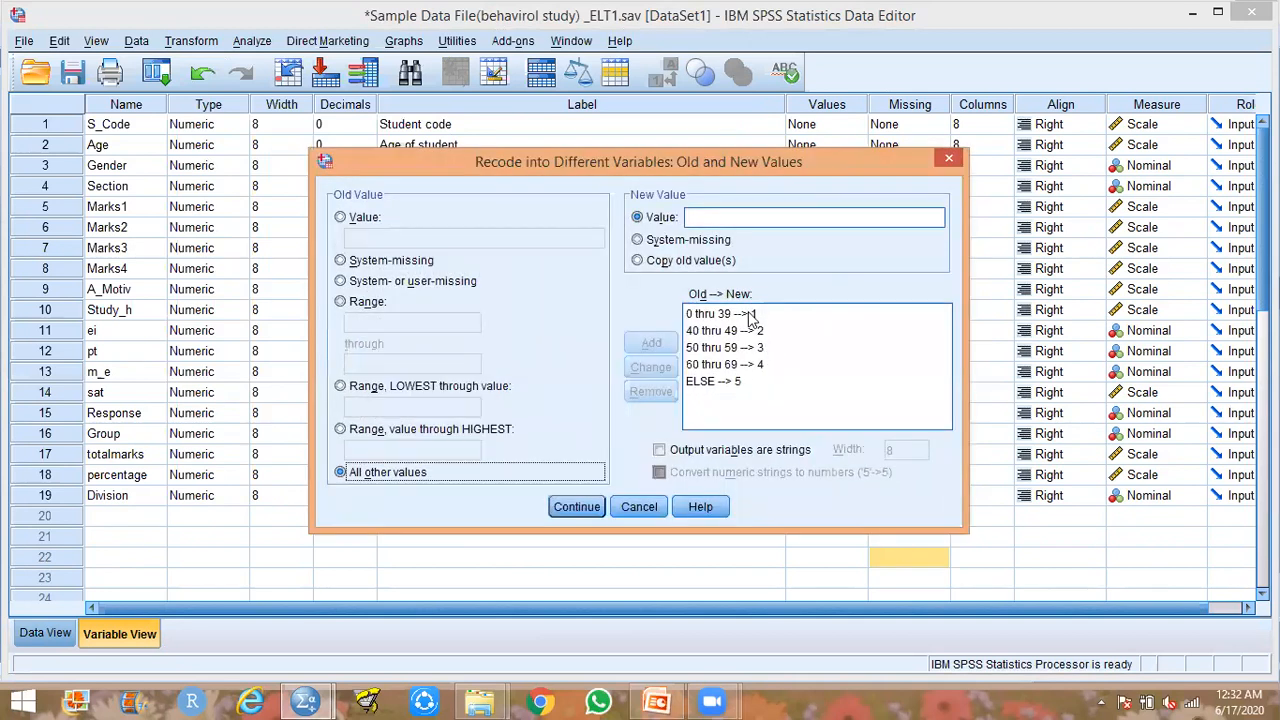
pyautogui.click(748, 314)
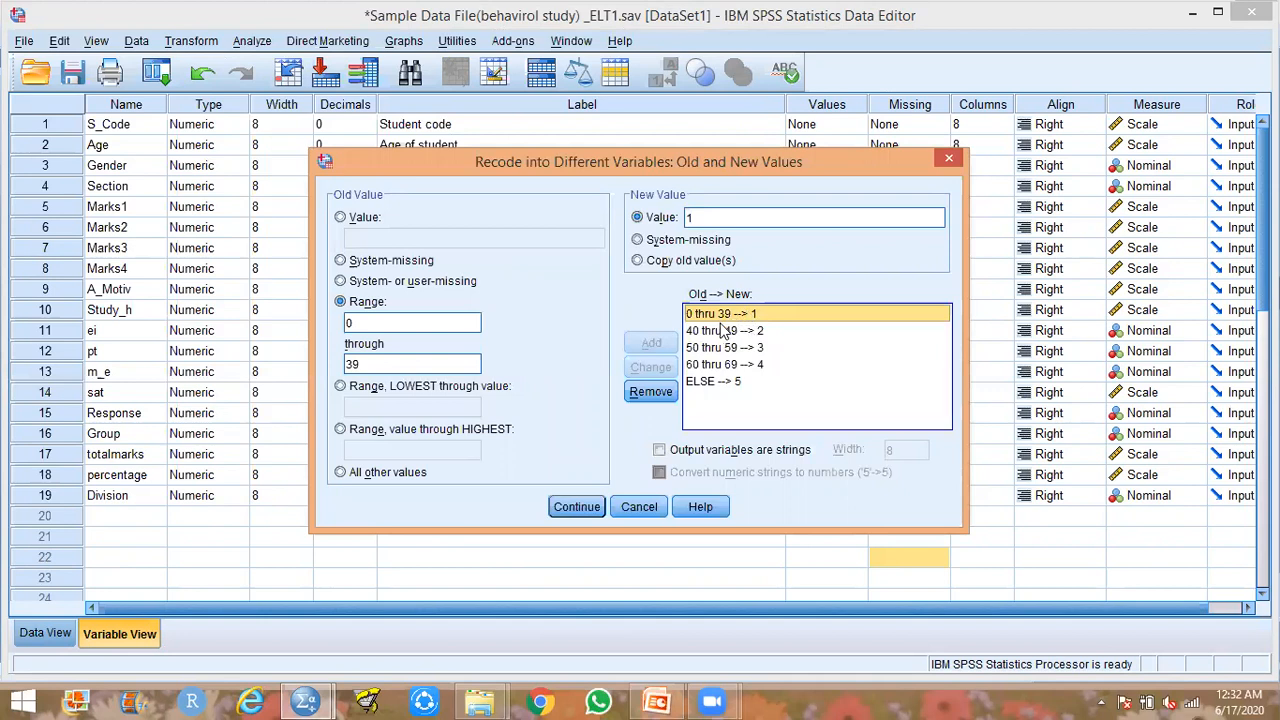
pyautogui.click(650, 391)
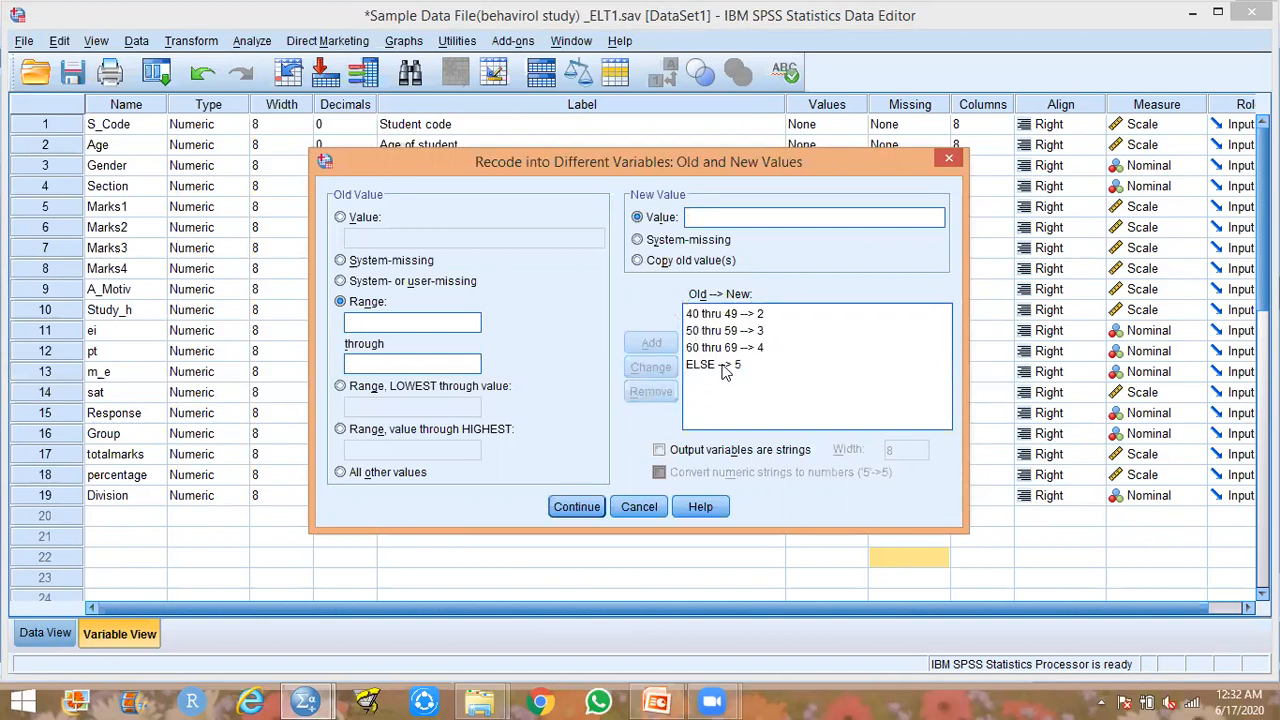
pyautogui.click(724, 367)
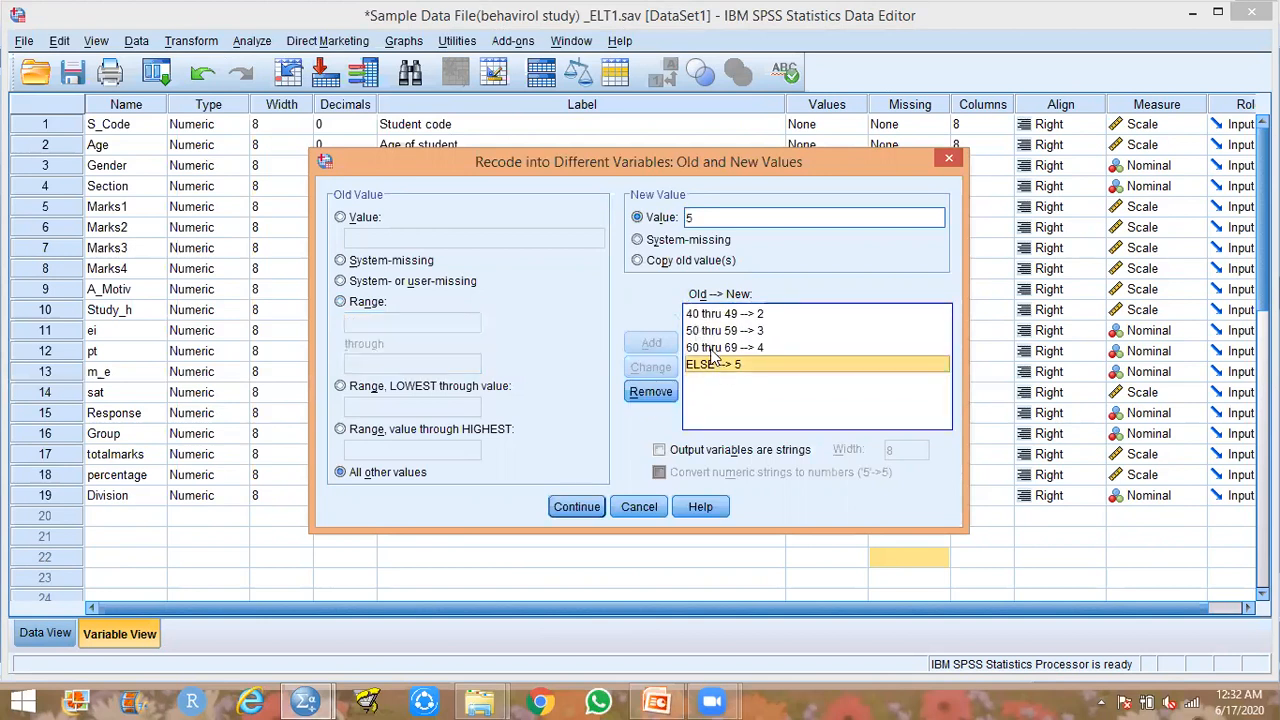
pyautogui.click(728, 314)
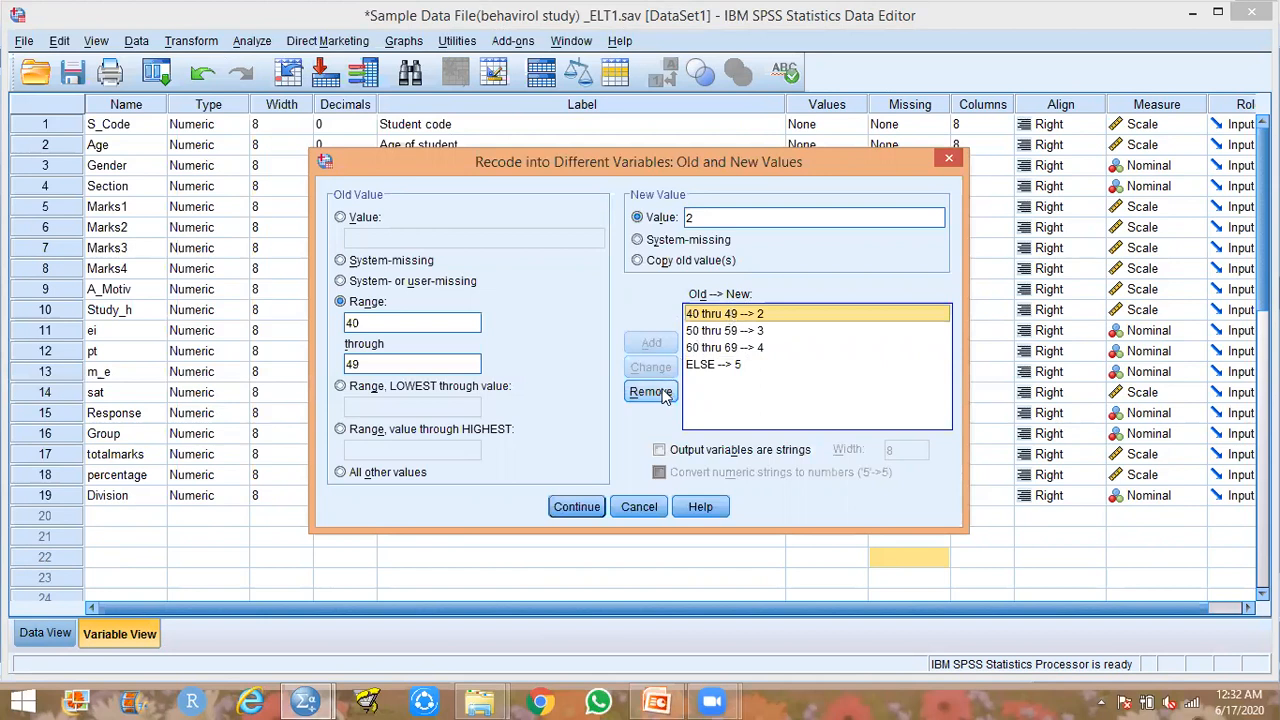
pyautogui.click(650, 391)
pyautogui.click(720, 316)
pyautogui.click(650, 391)
pyautogui.click(709, 316)
pyautogui.click(650, 391)
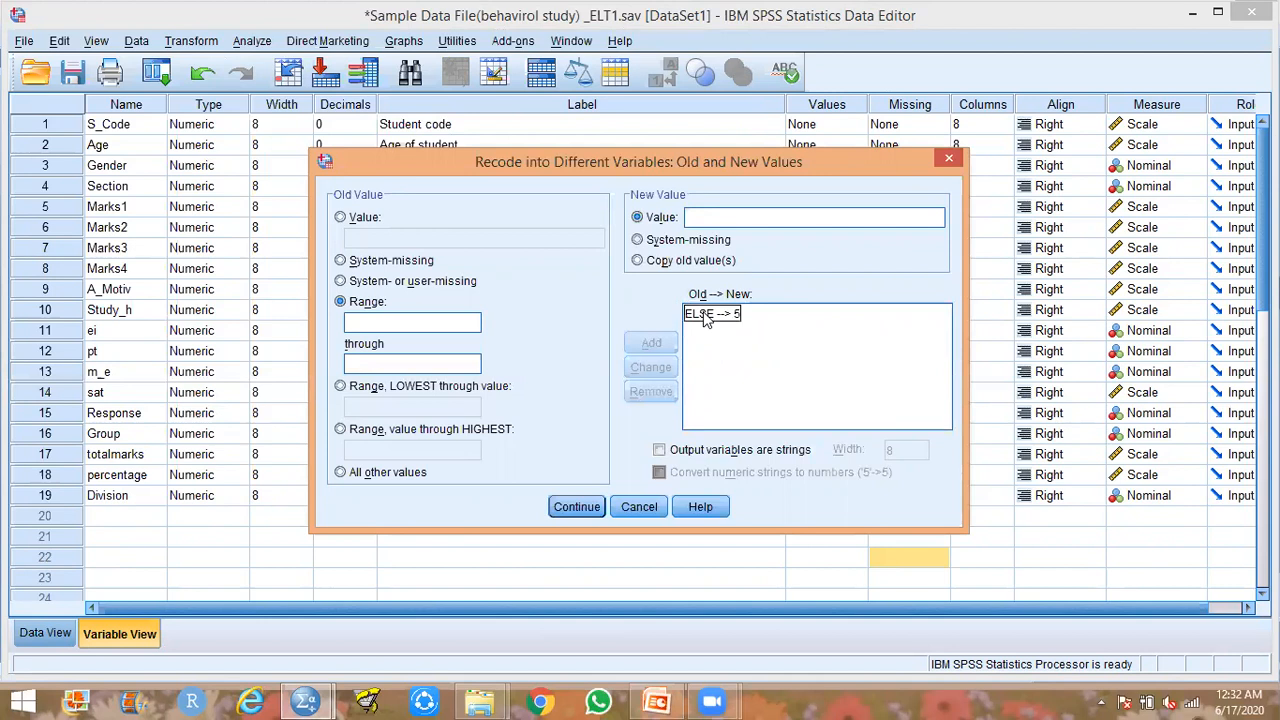
pyautogui.click(708, 315)
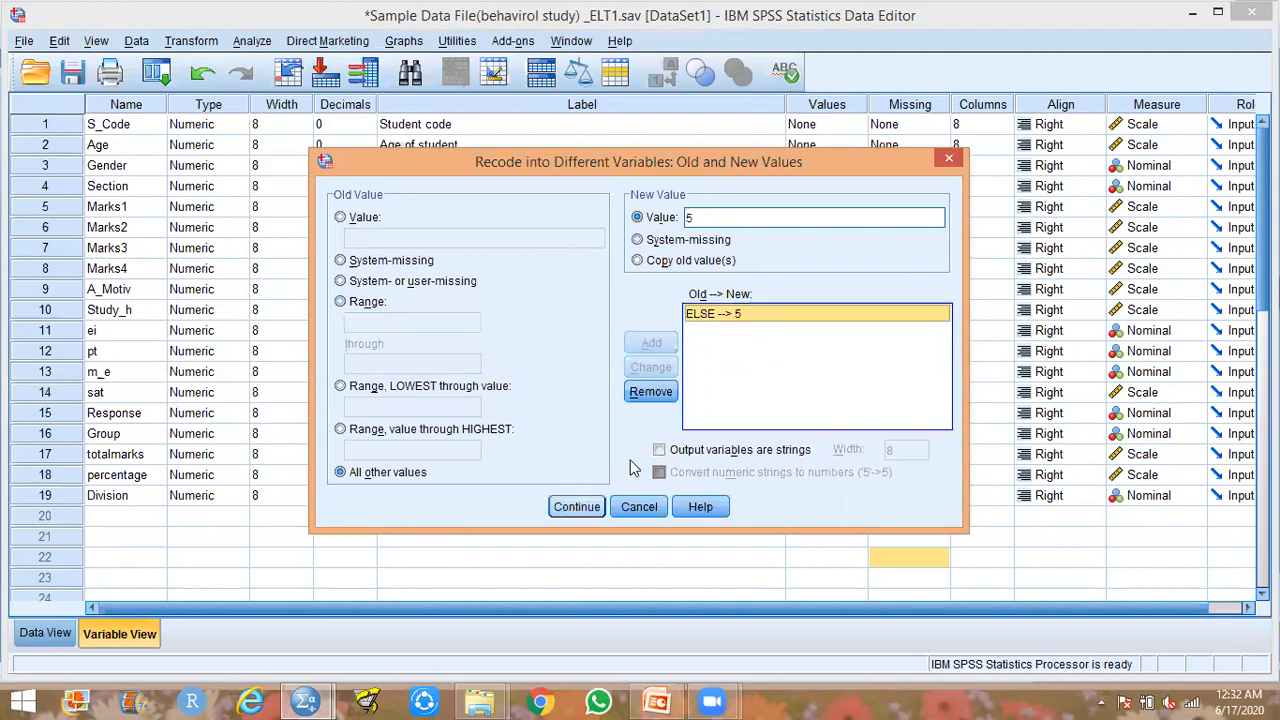
pyautogui.click(650, 391)
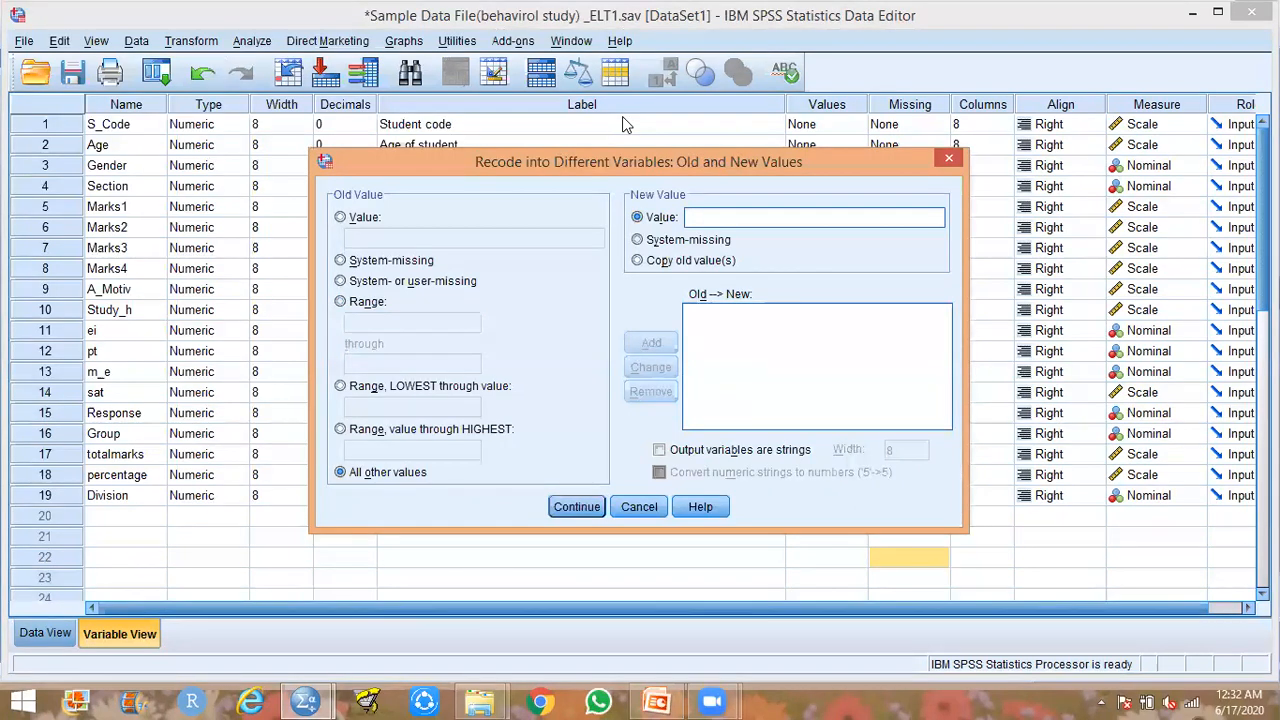
# Add a recoding rule that turns study habits scores 28 through 51 into 1, checking the score range on the exercise slide.
pyautogui.click(370, 302)
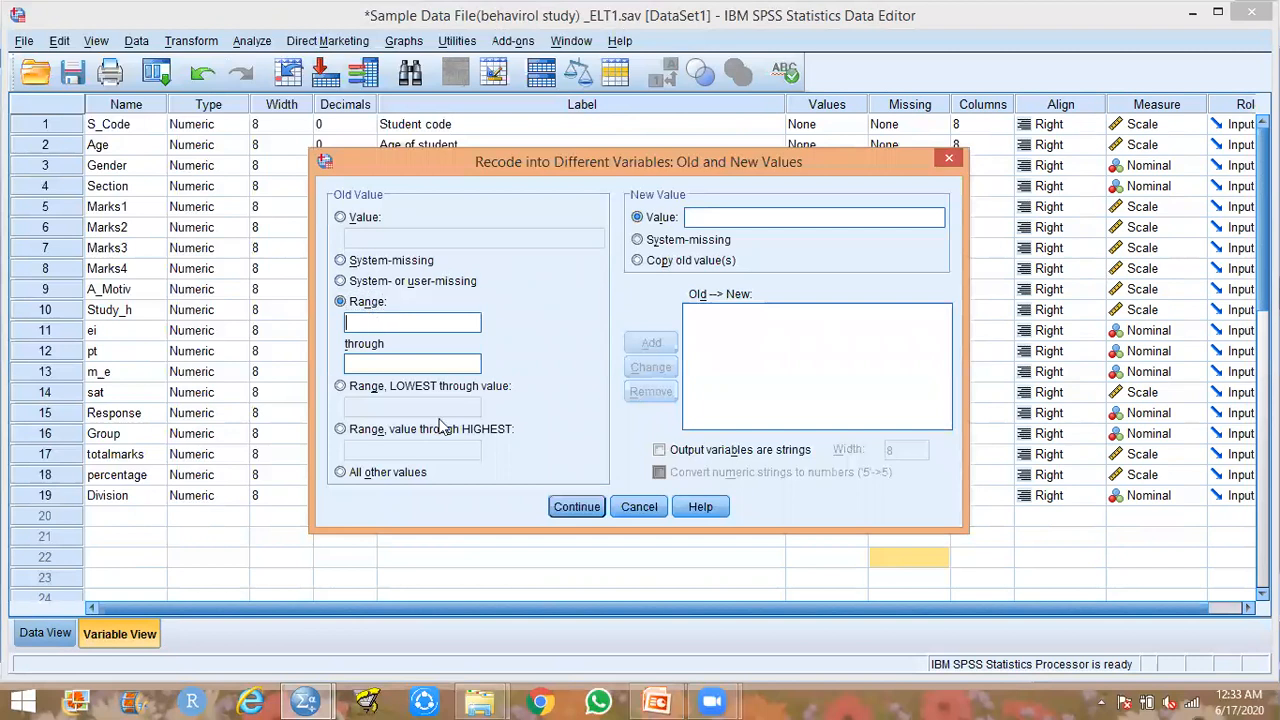
pyautogui.click(662, 700)
pyautogui.click(662, 700)
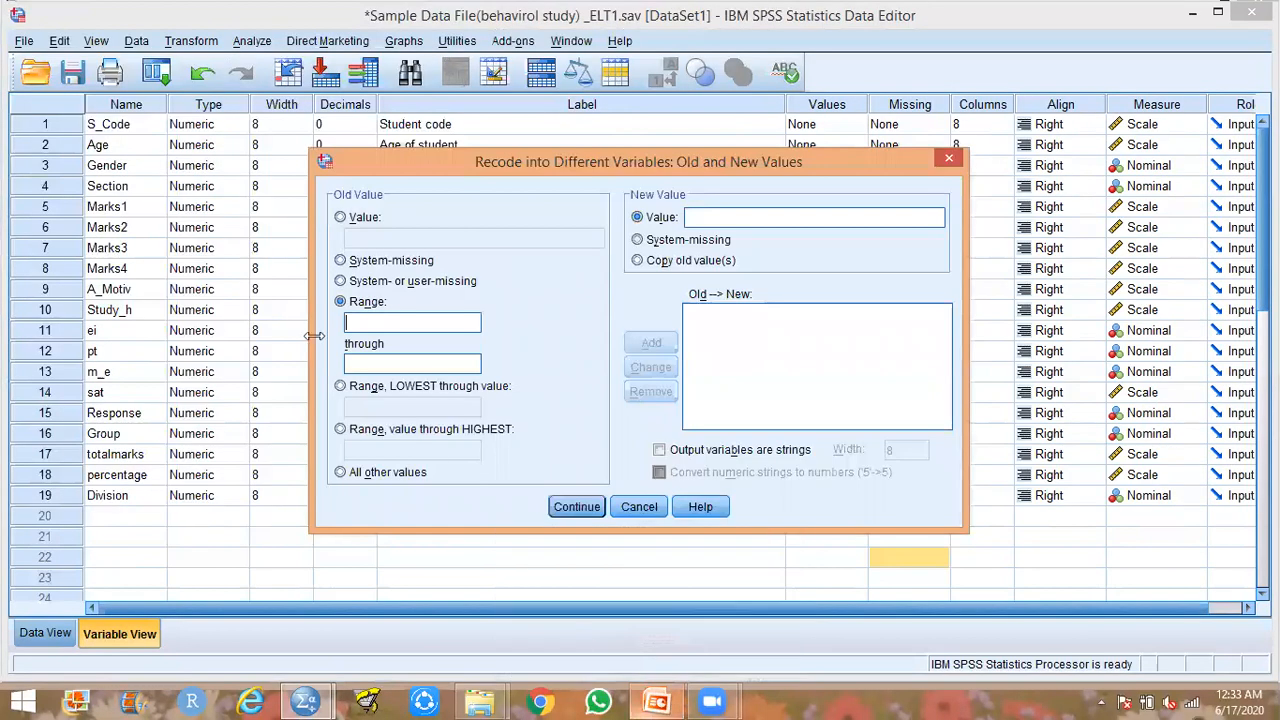
pyautogui.write('58')
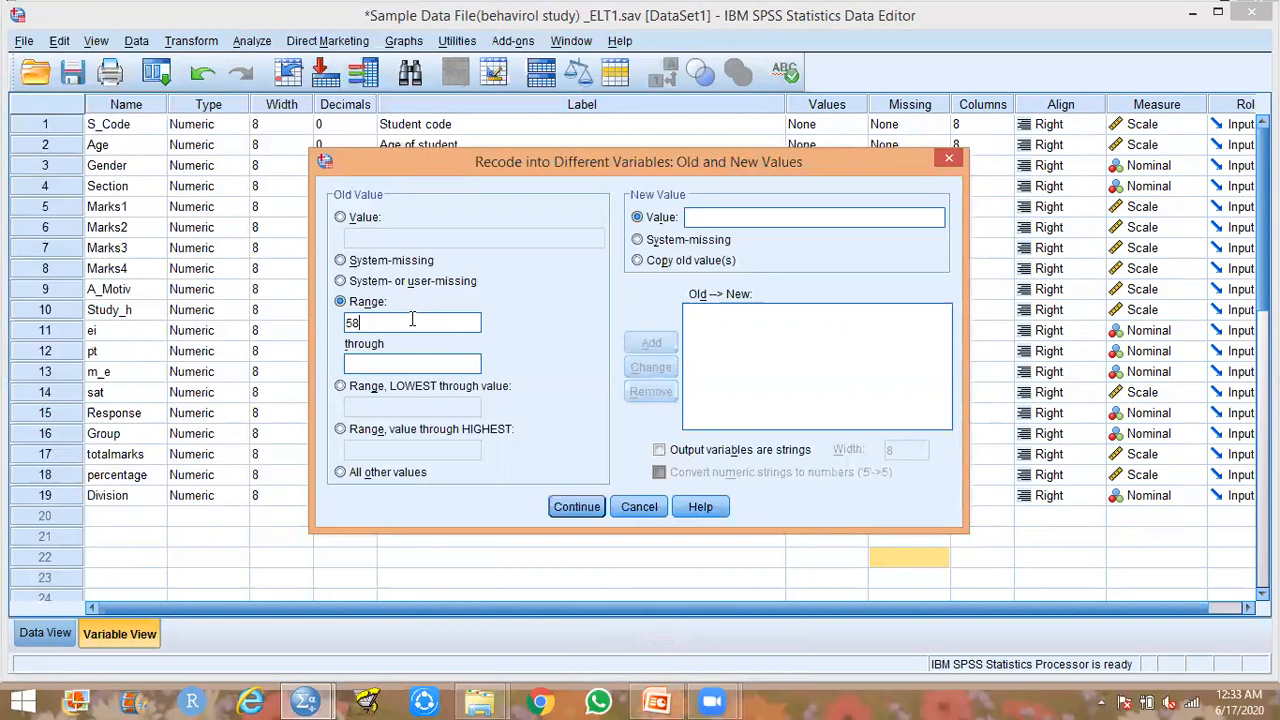
pyautogui.press('BackSpace')
pyautogui.press('BackSpace')
pyautogui.click(398, 364)
pyautogui.write('51')
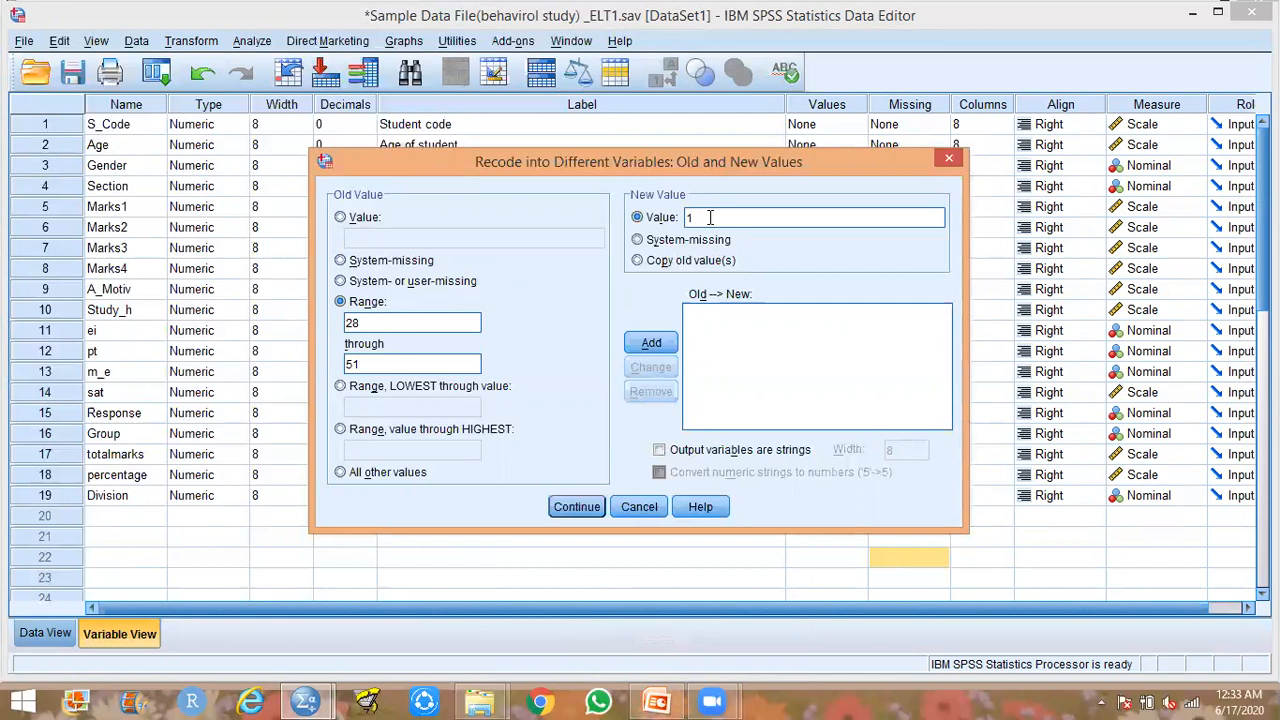
pyautogui.click(651, 343)
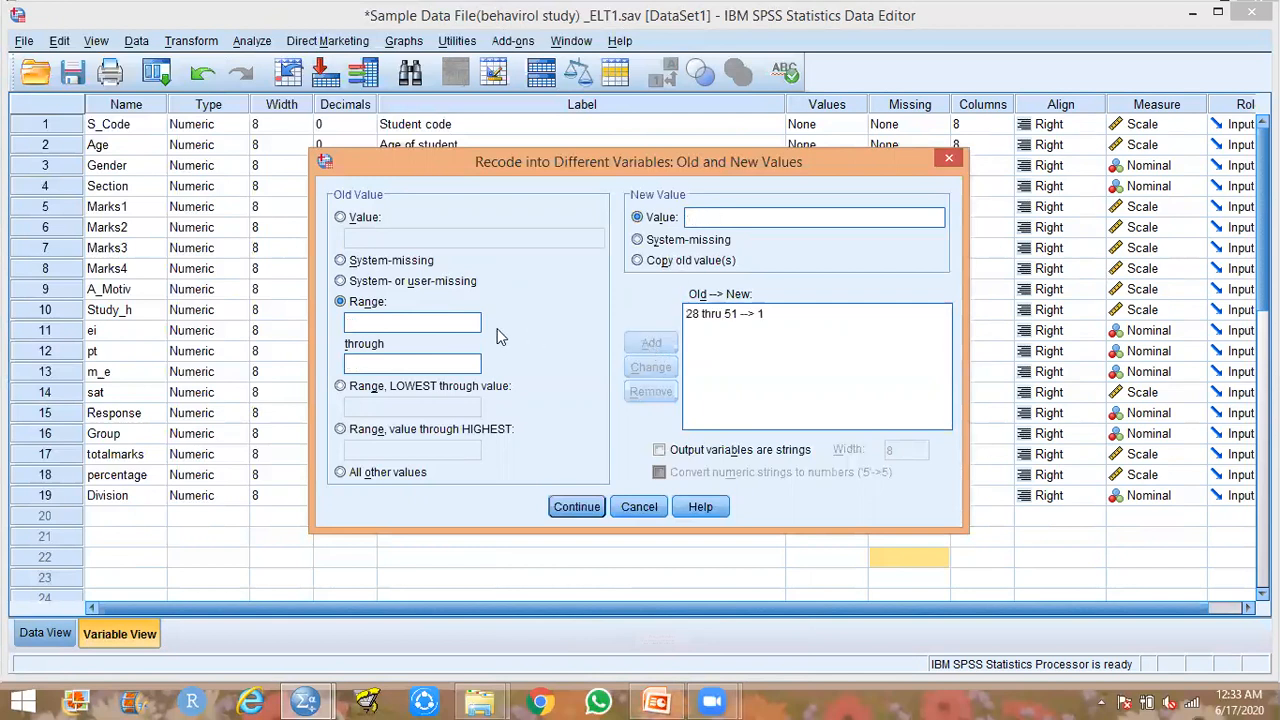
# Add a recoding rule that turns scores 52 through 75 into 2, checking the range on the exercise slide.
pyautogui.click(450, 322)
pyautogui.write('52')
pyautogui.click(656, 701)
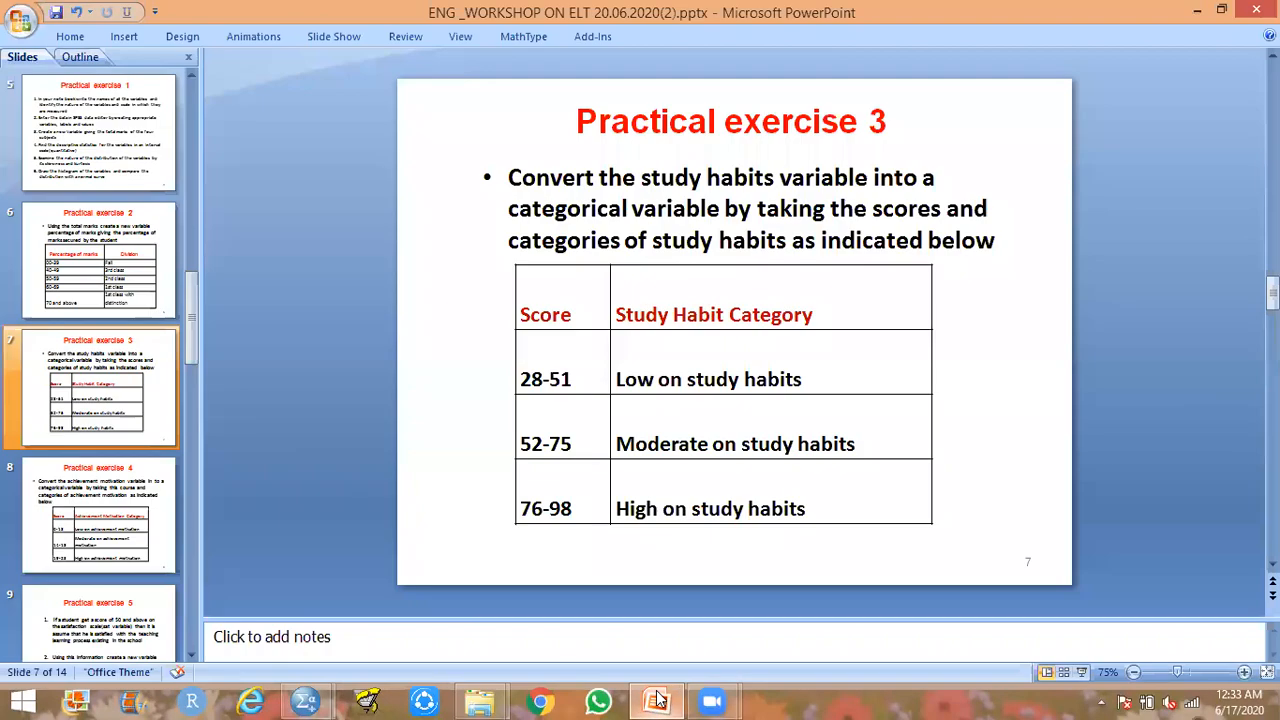
pyautogui.click(656, 701)
pyautogui.click(374, 363)
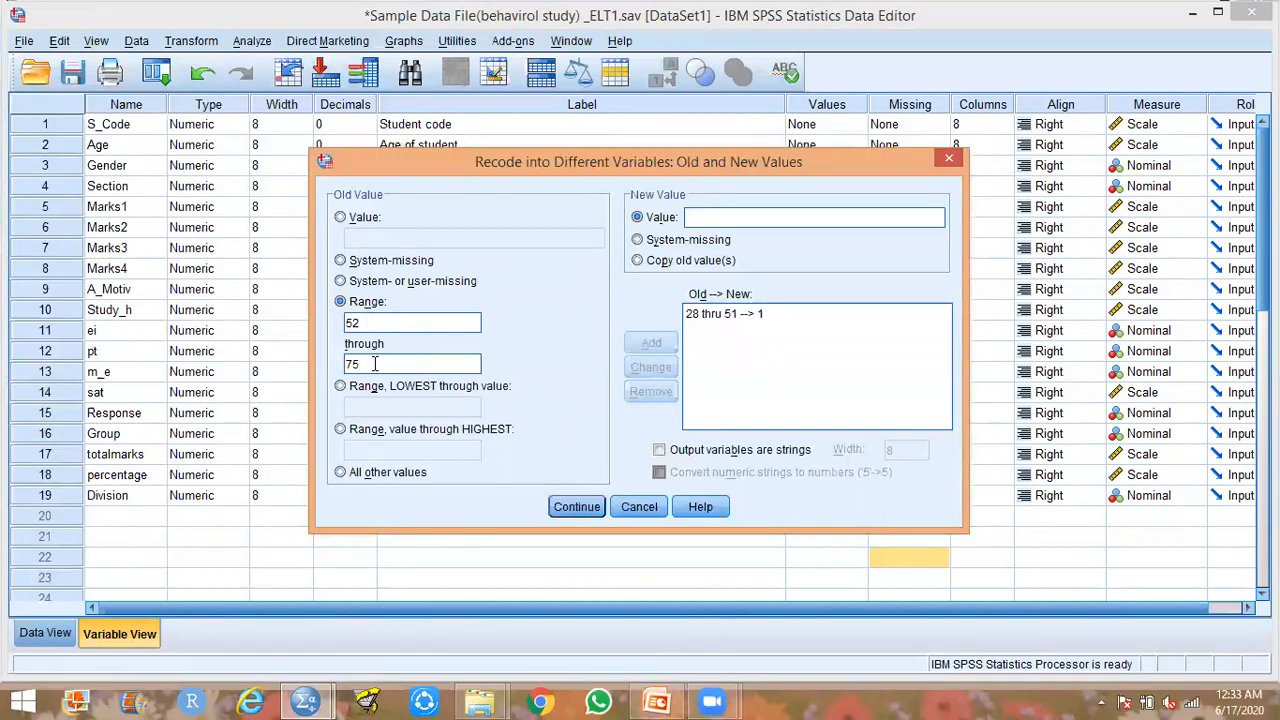
pyautogui.click(699, 218)
pyautogui.write('2')
pyautogui.click(663, 340)
# Recode all other values to 3 and accept the set of old and new values.
pyautogui.click(386, 474)
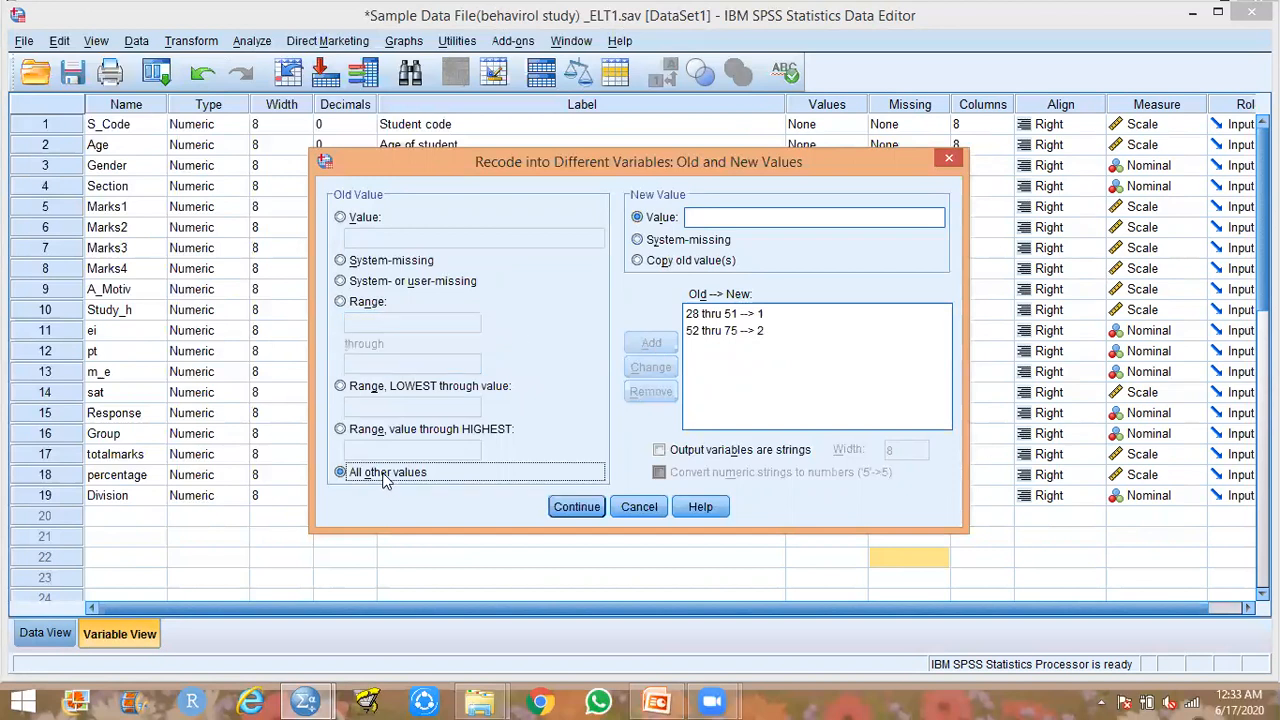
pyautogui.click(757, 210)
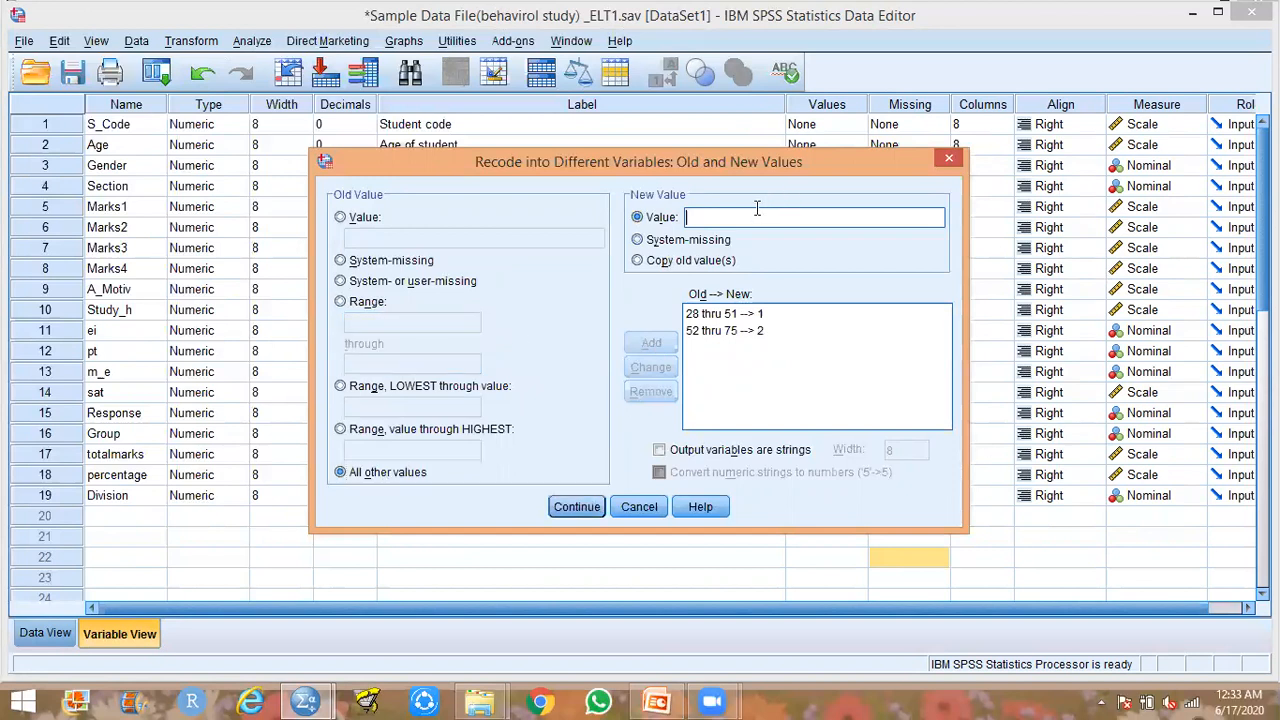
pyautogui.write('3')
pyautogui.click(648, 343)
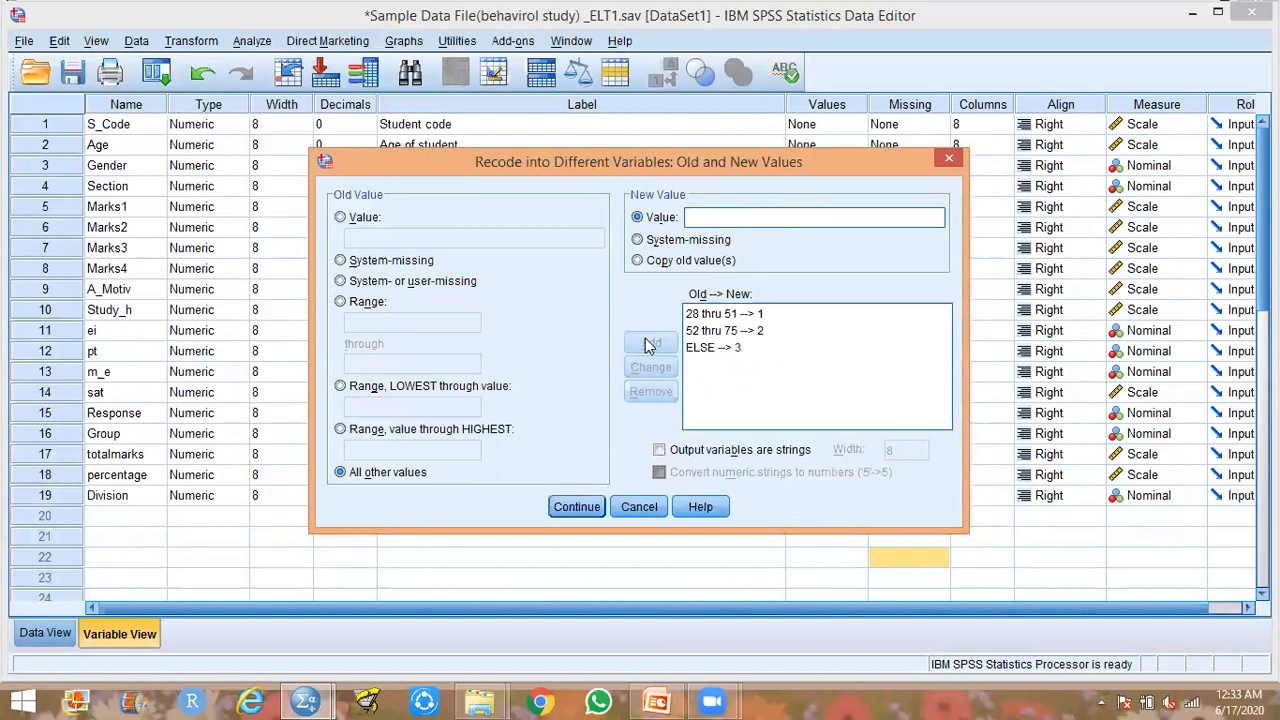
pyautogui.click(576, 507)
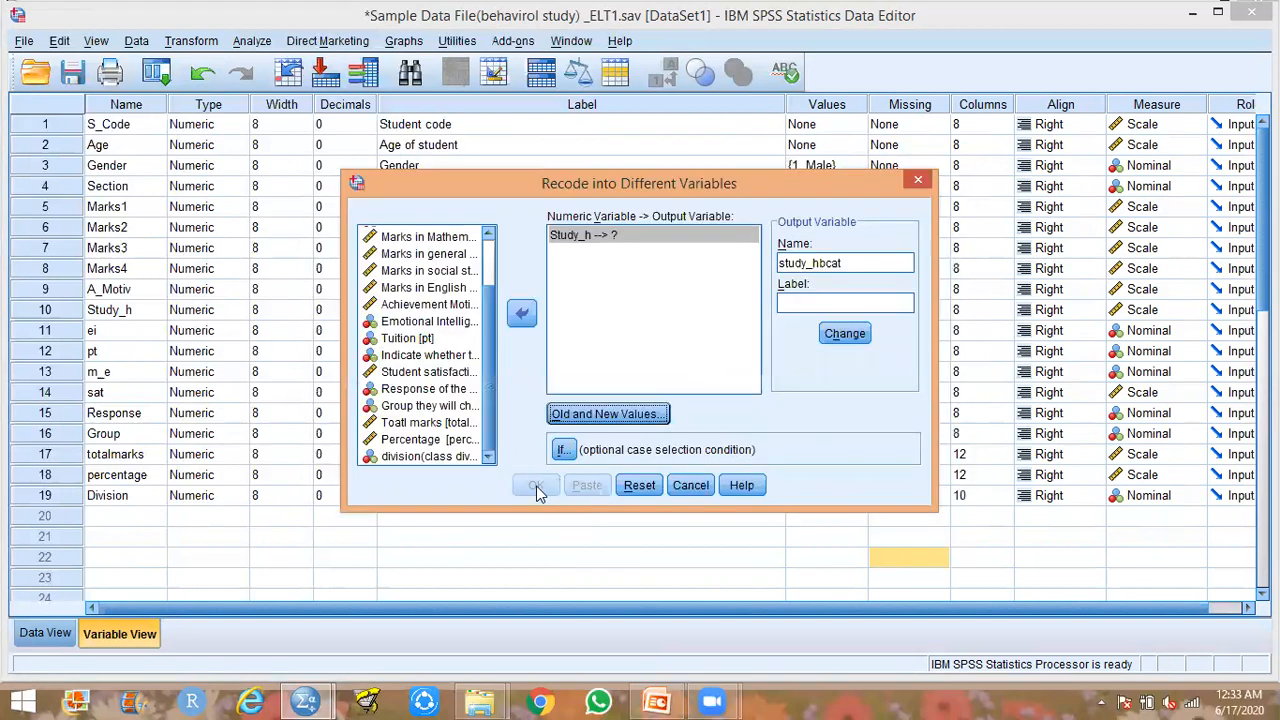
# Label the output variable study_hbcat "Study Habit Category" as on the exercise slide, apply the name and label, and run the recode.
pyautogui.click(830, 307)
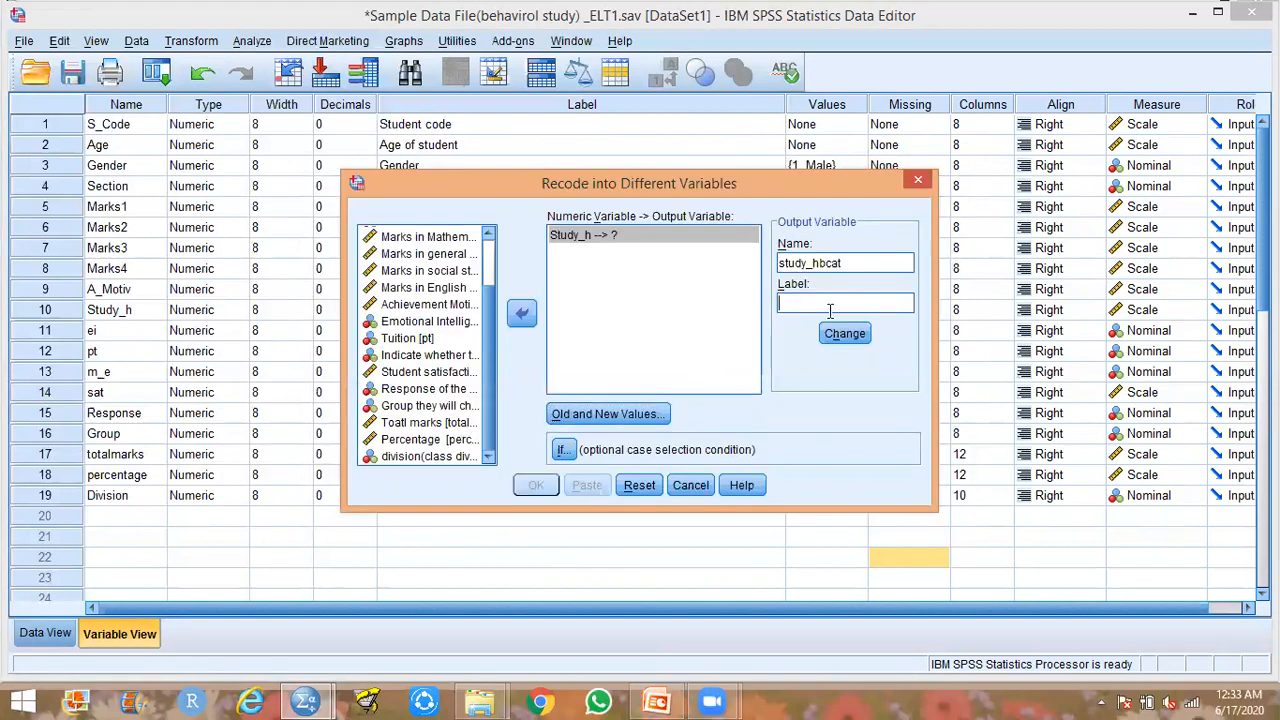
pyautogui.click(656, 702)
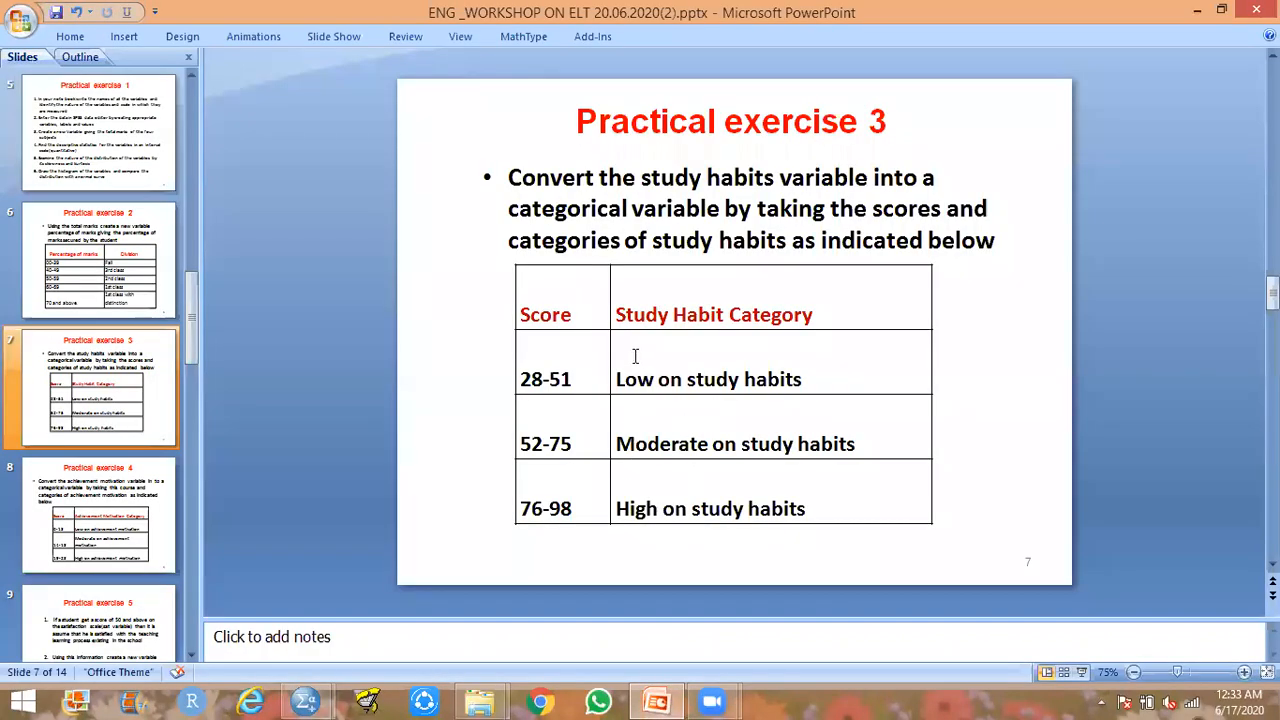
pyautogui.moveTo(622, 313); pyautogui.dragTo(855, 312)
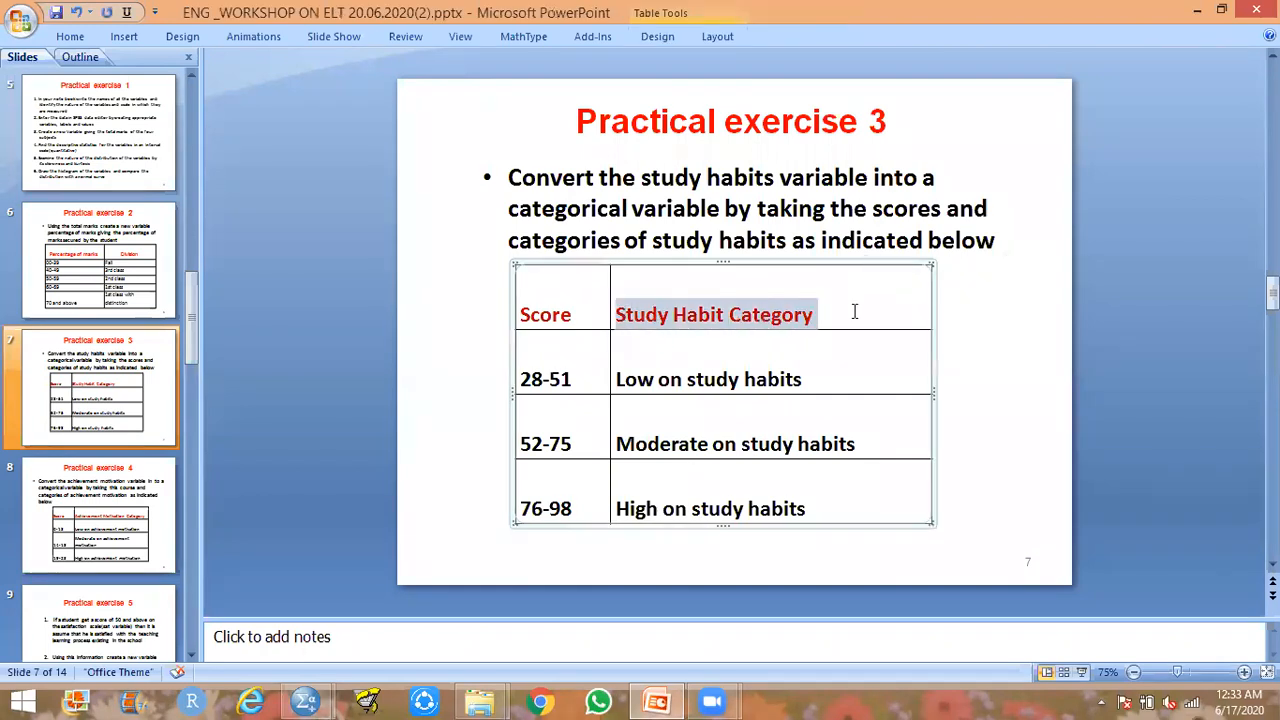
pyautogui.moveTo(305, 701)
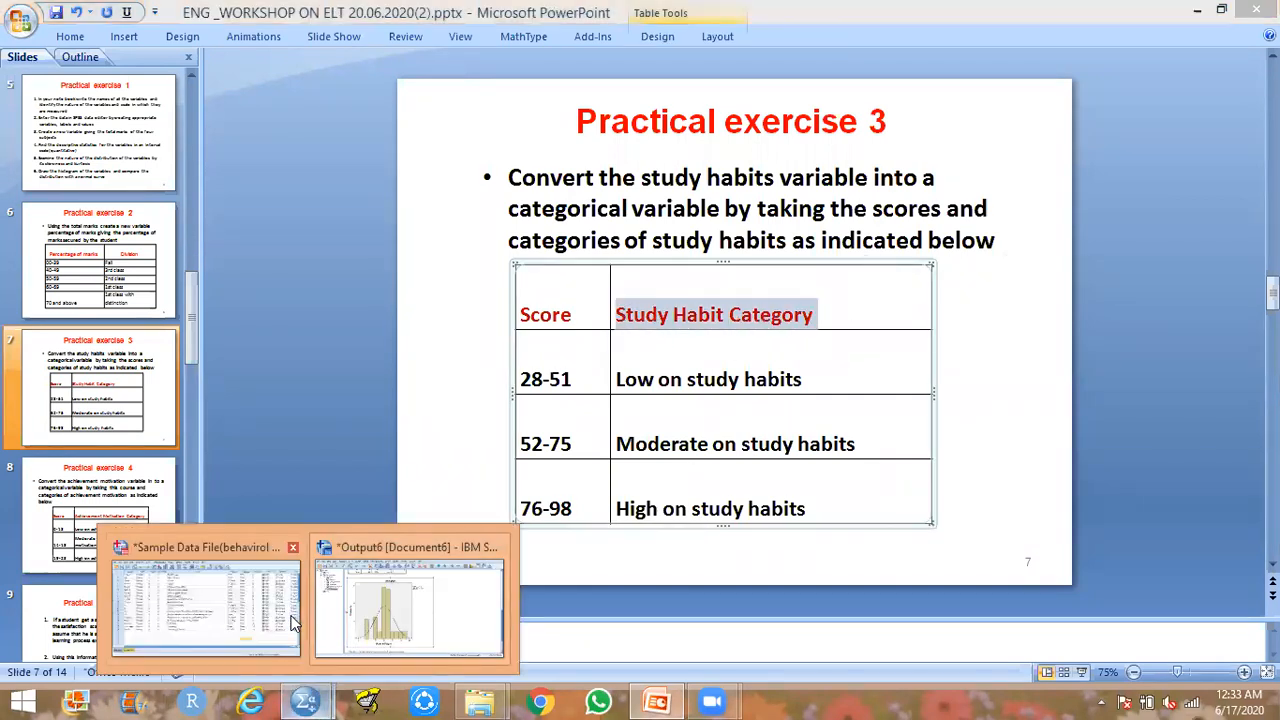
pyautogui.click(293, 622)
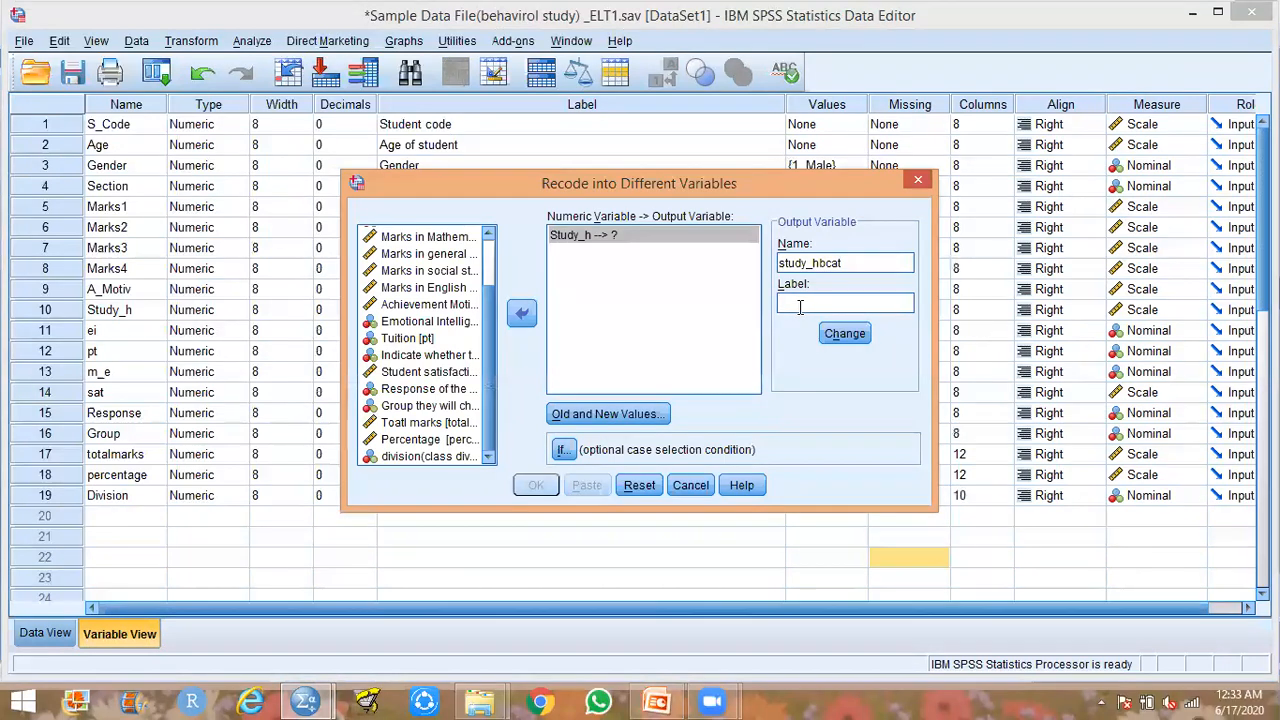
pyautogui.write('Study Habit Category')
pyautogui.click(828, 336)
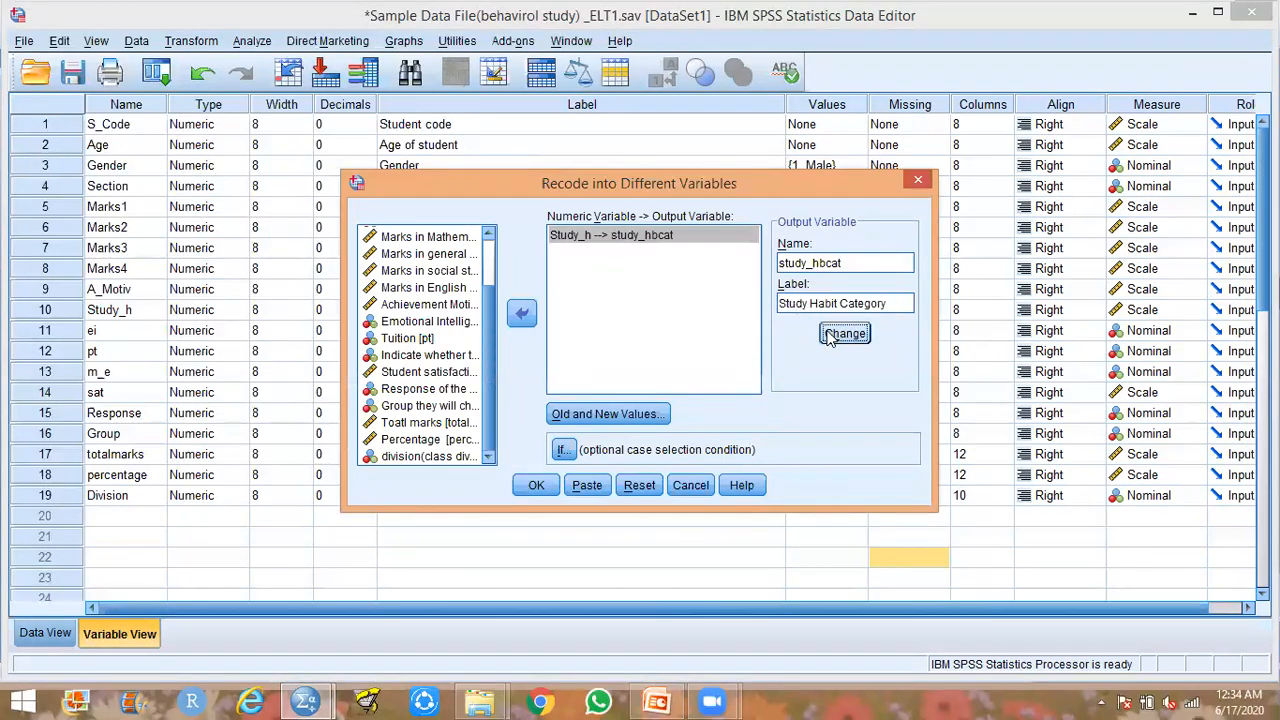
pyautogui.click(536, 486)
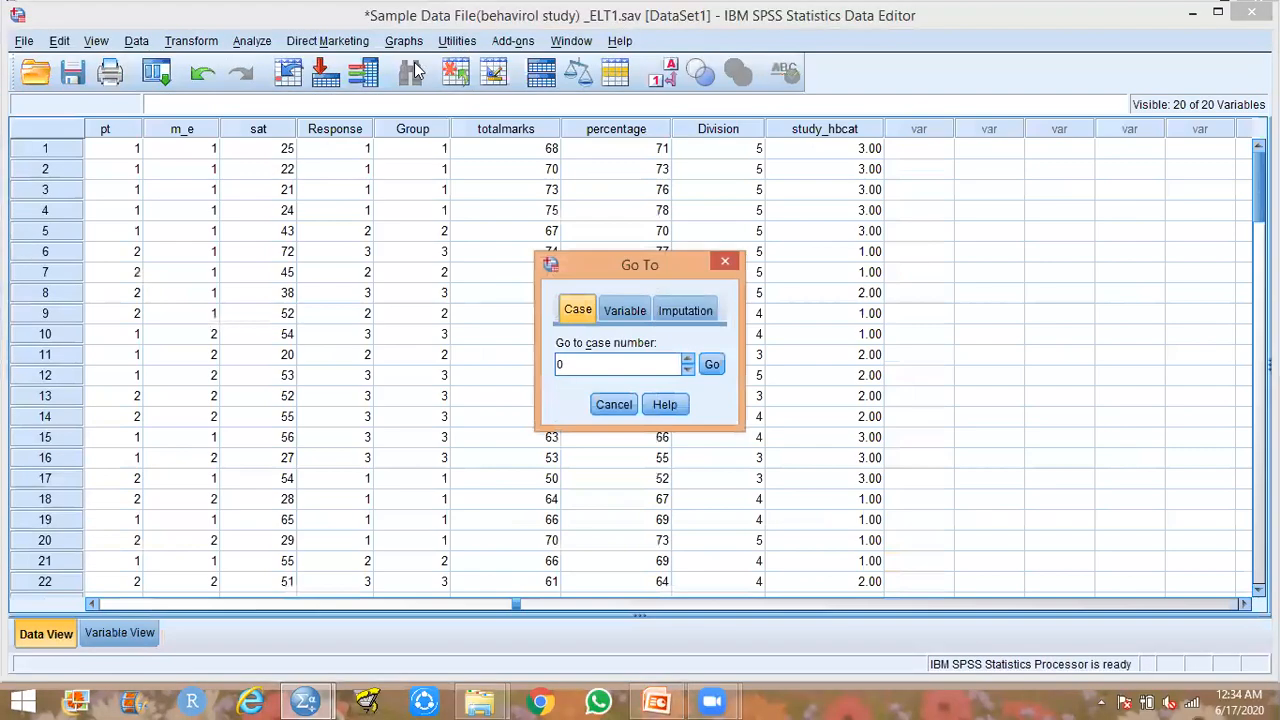
pyautogui.click(411, 64)
pyautogui.click(725, 262)
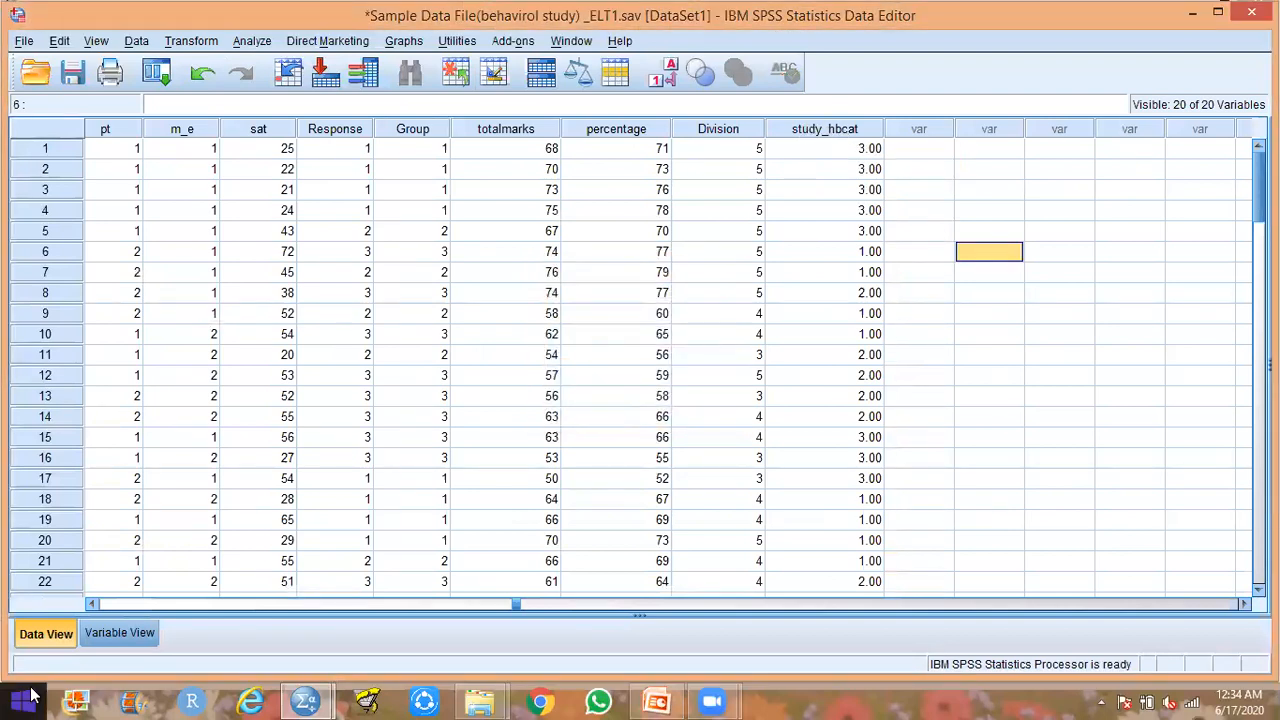
# Set the decimals of study_hbcat to 0 in the variable definitions.
pyautogui.click(92, 632)
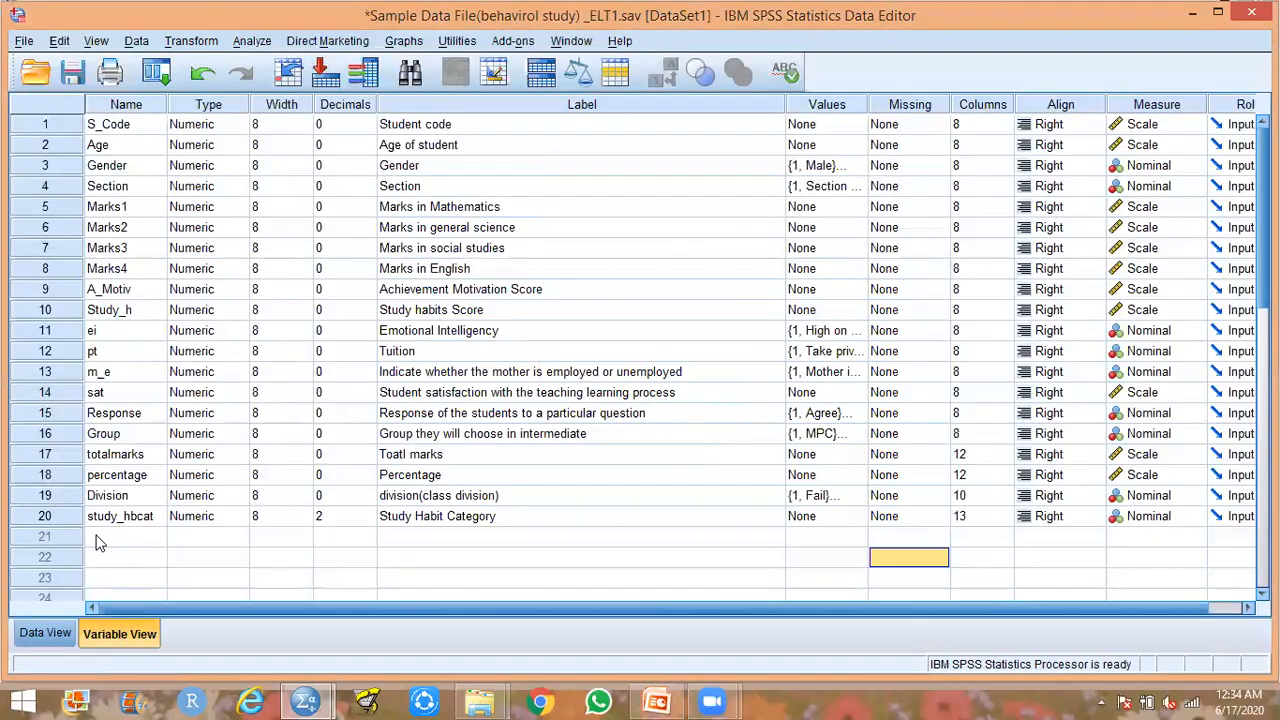
pyautogui.click(57, 520)
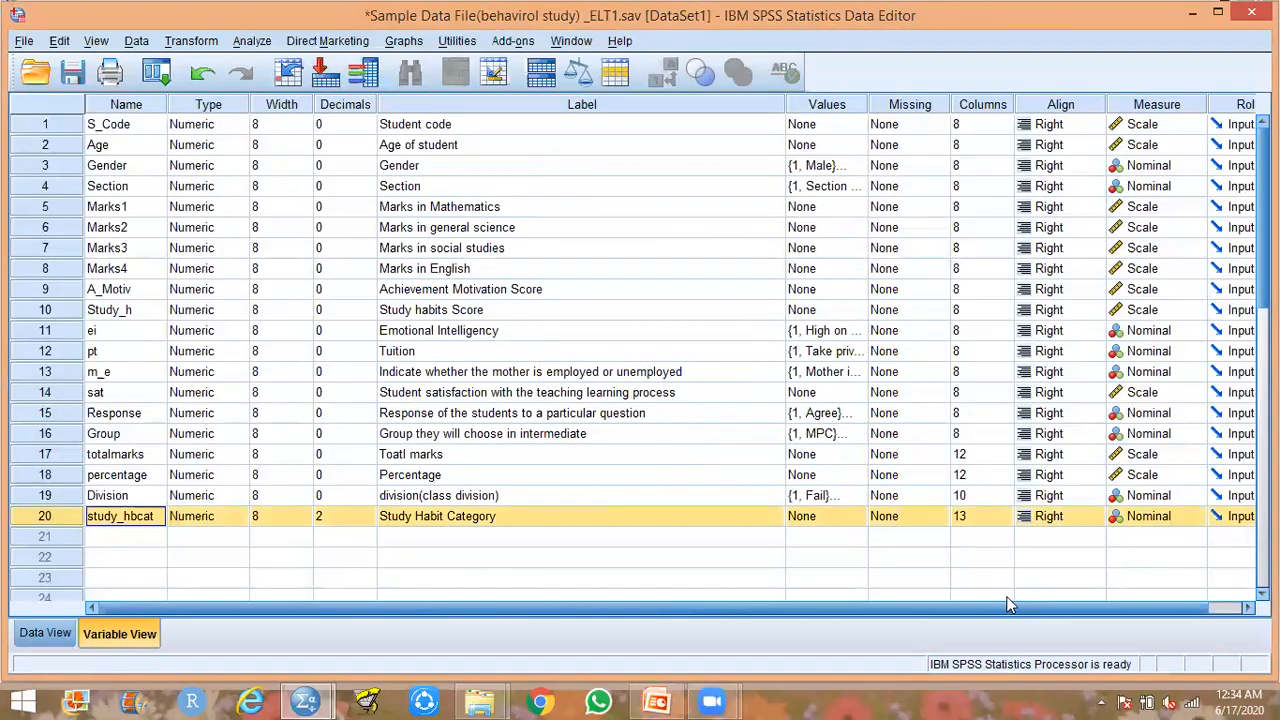
pyautogui.click(558, 522)
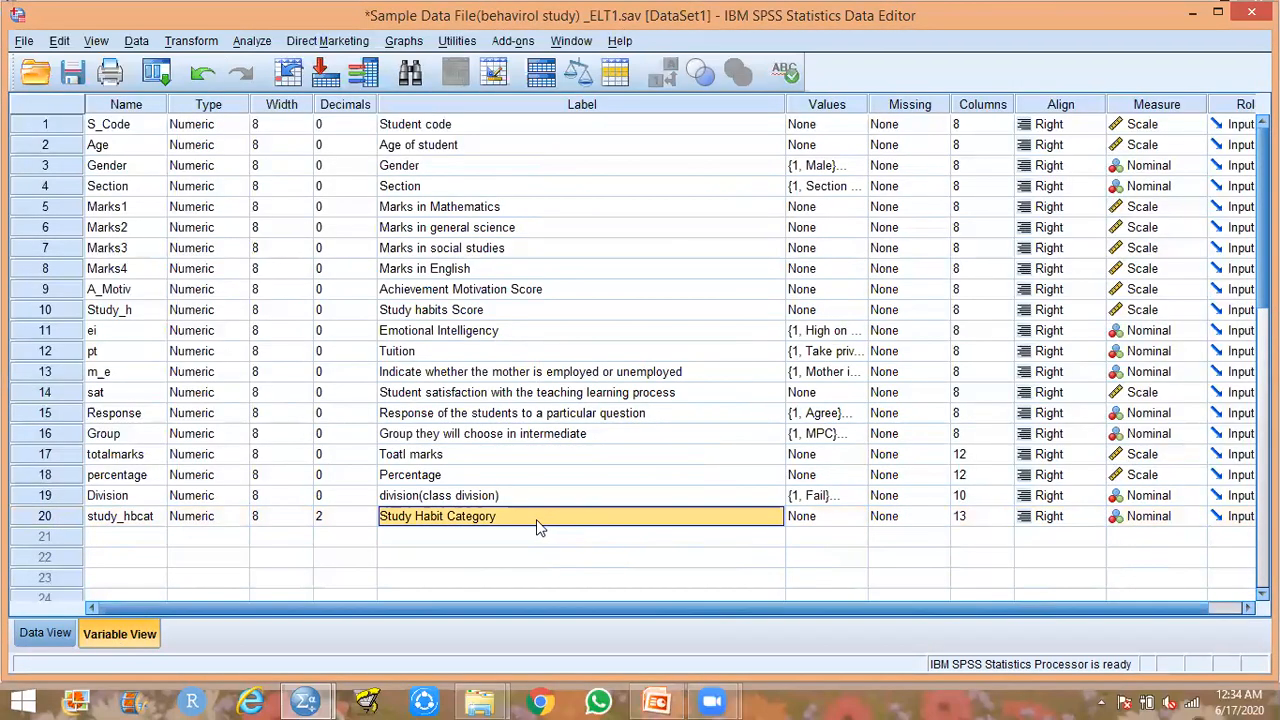
pyautogui.click(371, 521)
pyautogui.click(371, 521)
pyautogui.click(371, 521)
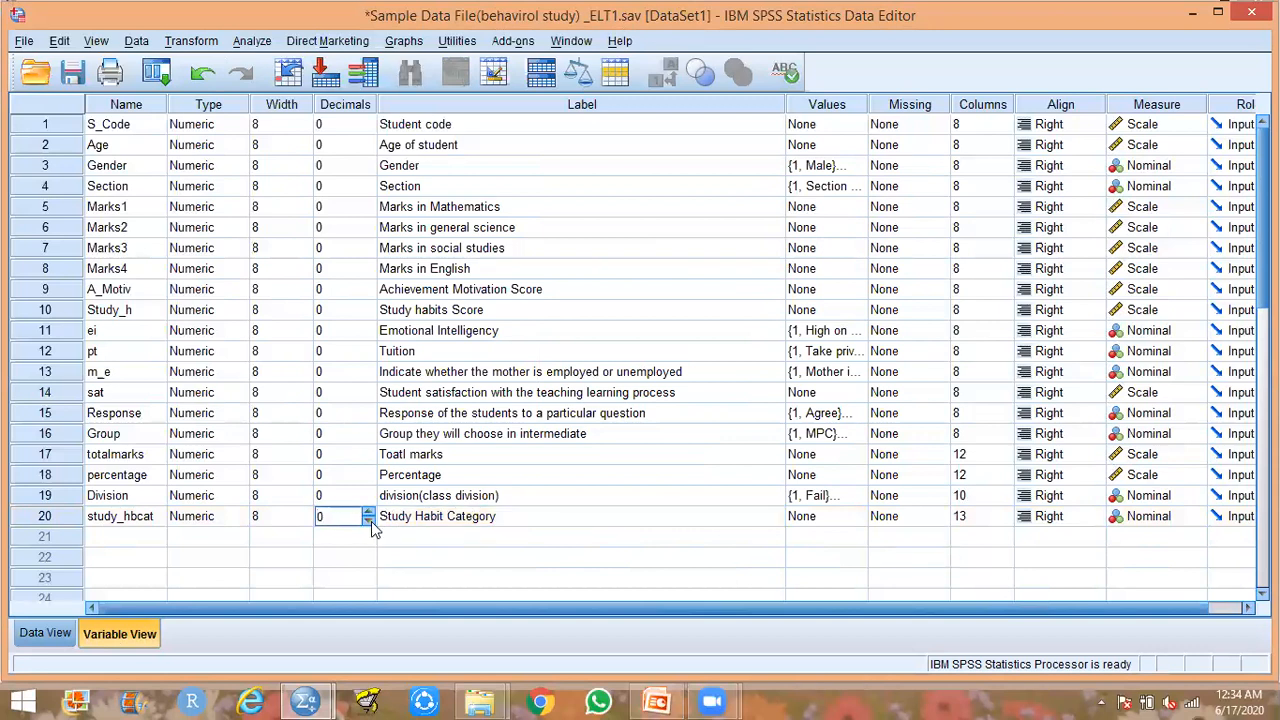
pyautogui.click(540, 537)
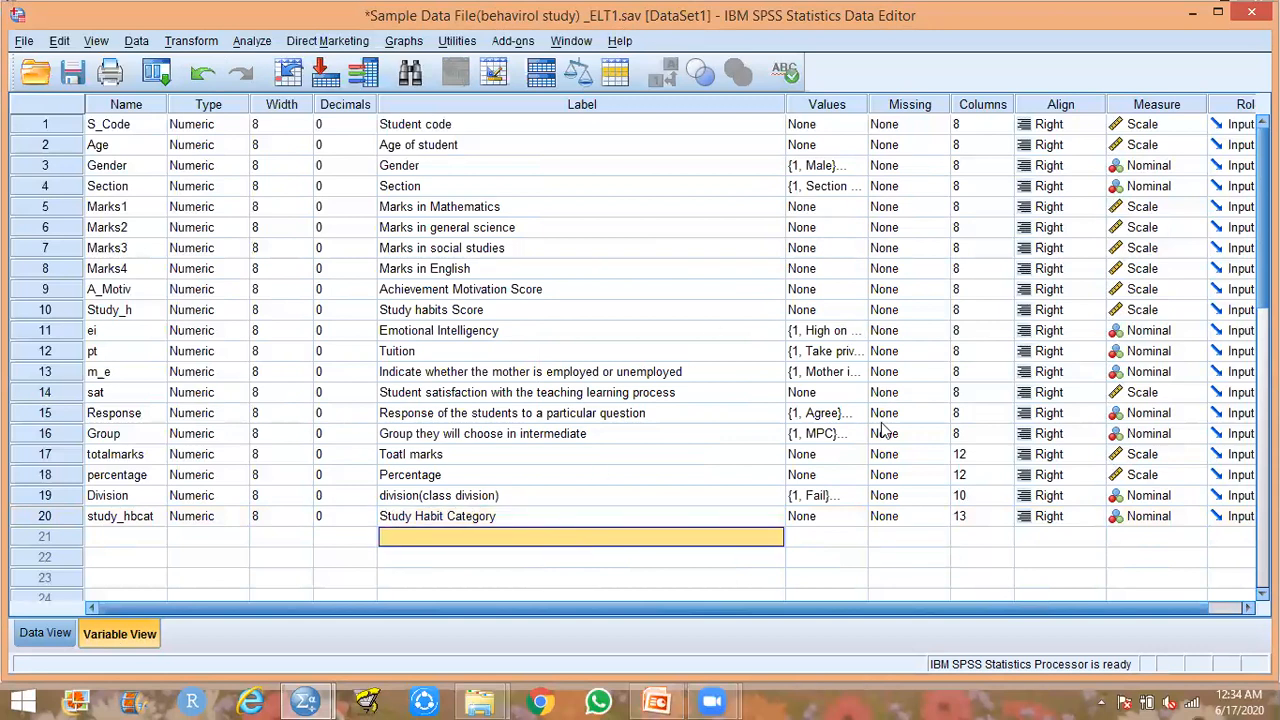
# Add the value label 1 = "Low on study habits" to study_hbcat, copying the wording from the exercise 3 slide.
pyautogui.click(832, 516)
pyautogui.click(858, 517)
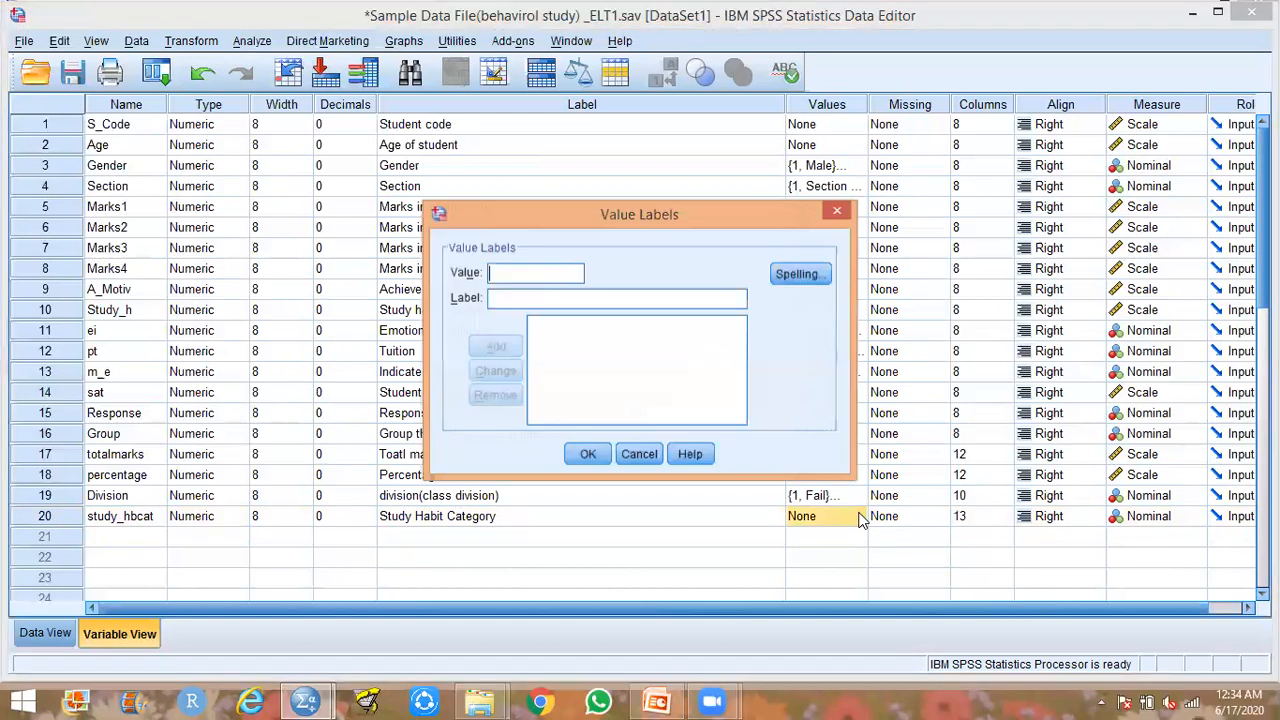
pyautogui.write('1')
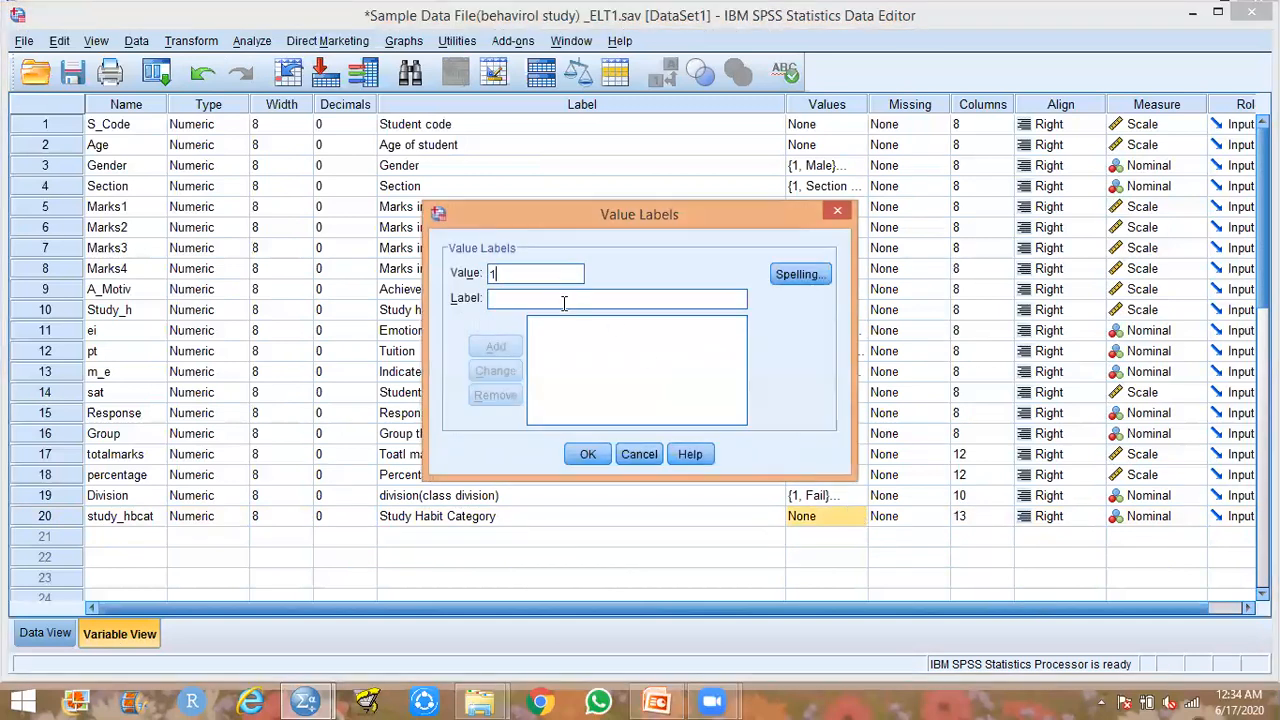
pyautogui.click(656, 702)
pyautogui.moveTo(810, 380); pyautogui.dragTo(631, 392)
pyautogui.hotkey('ctrl', 'c')
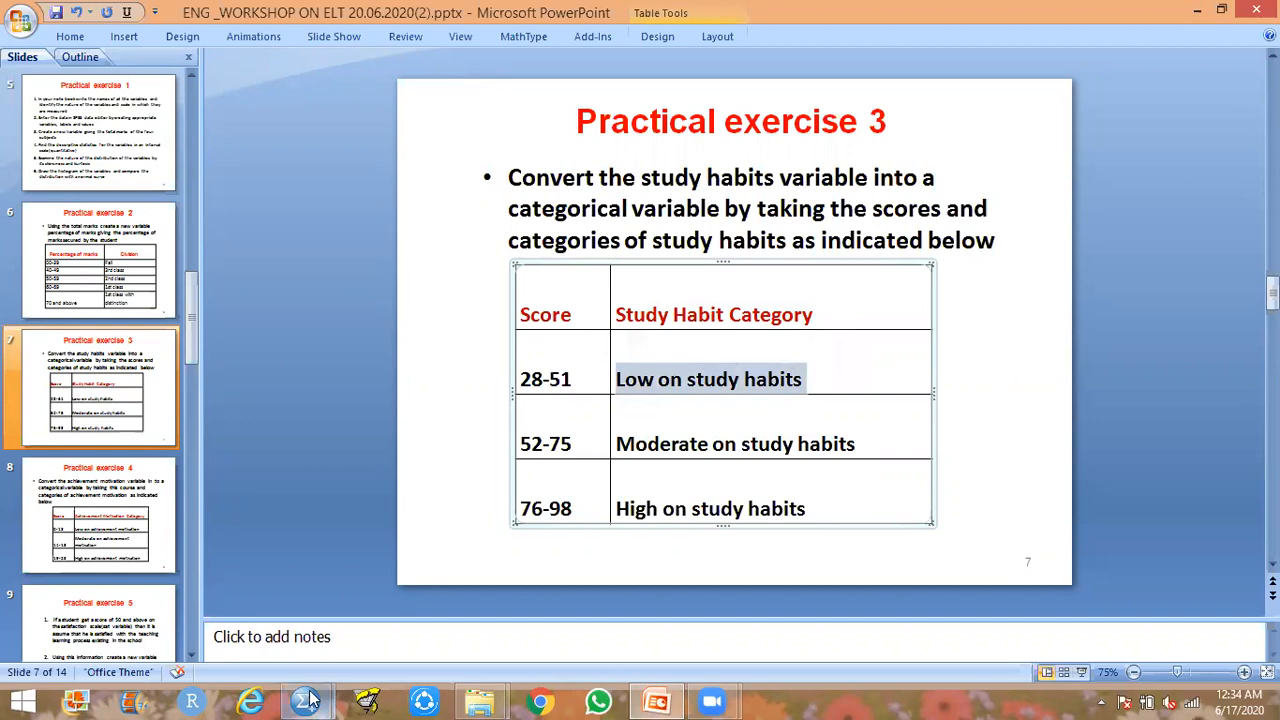
pyautogui.moveTo(308, 700)
pyautogui.click(205, 612)
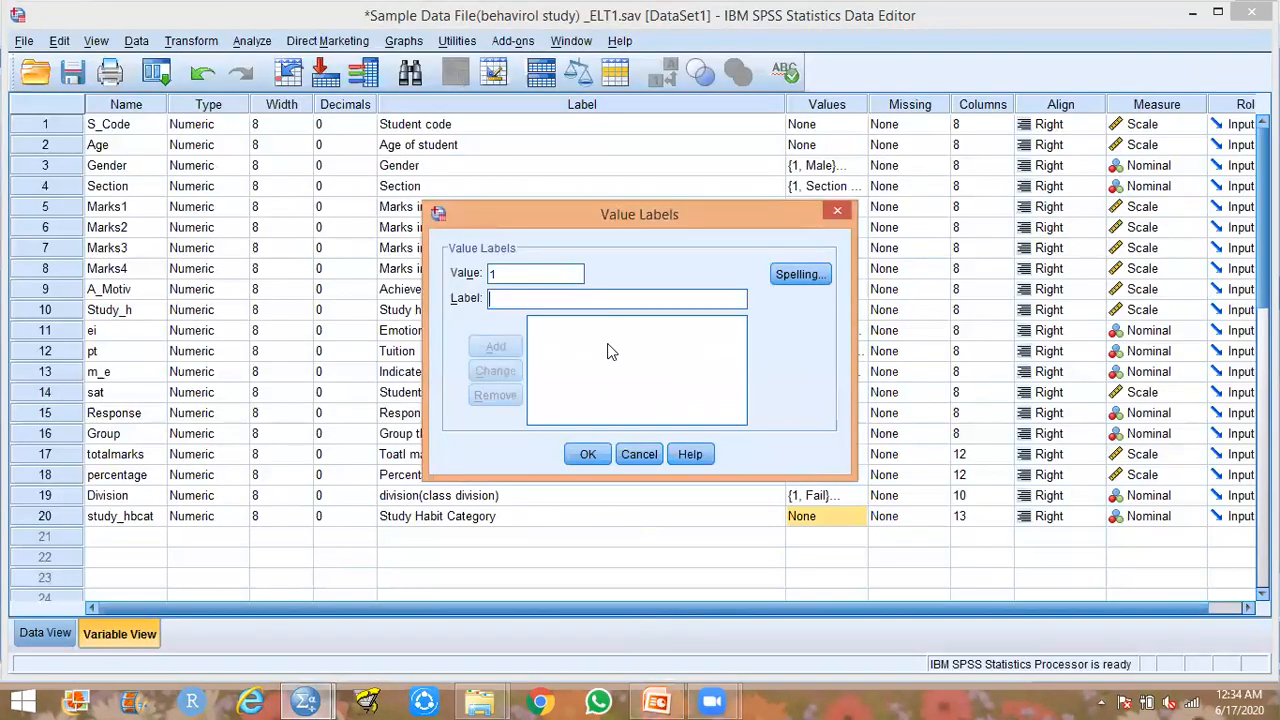
pyautogui.hotkey('ctrl', 'v')
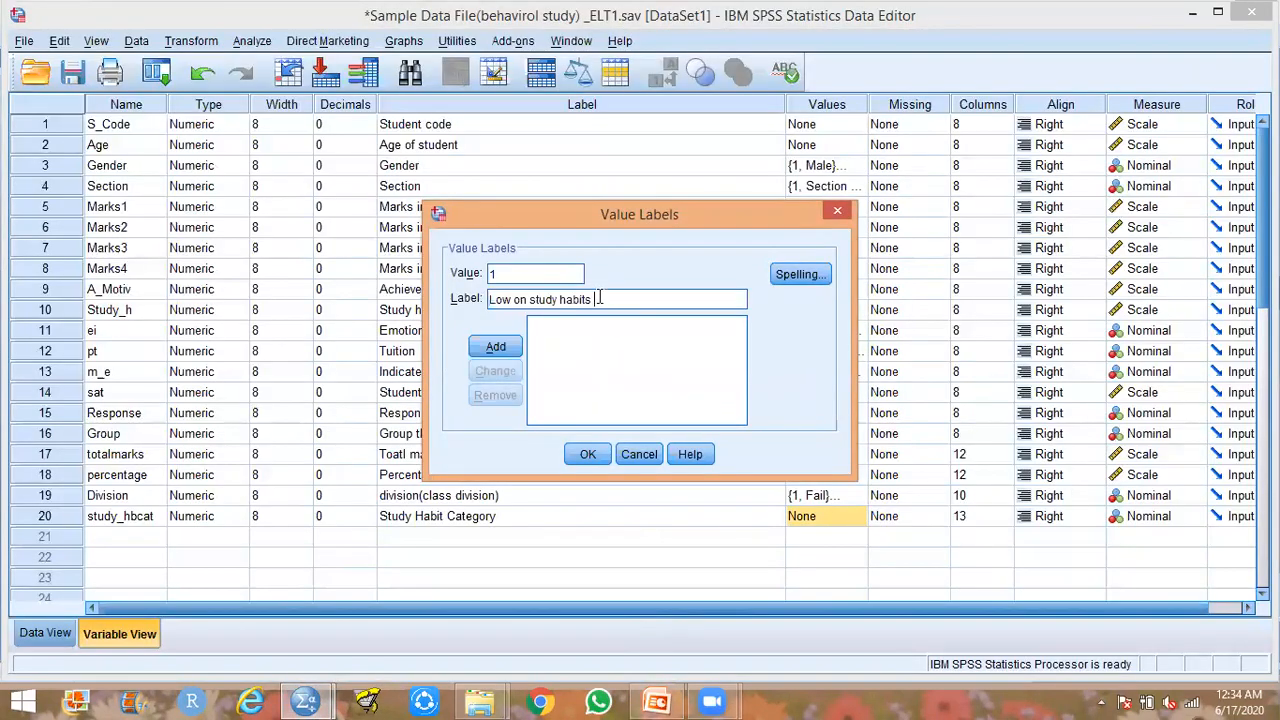
pyautogui.click(497, 347)
# Add the value label 2 = "Moderate on study habits" to study_hbcat, copying the wording from the slide.
pyautogui.write('2')
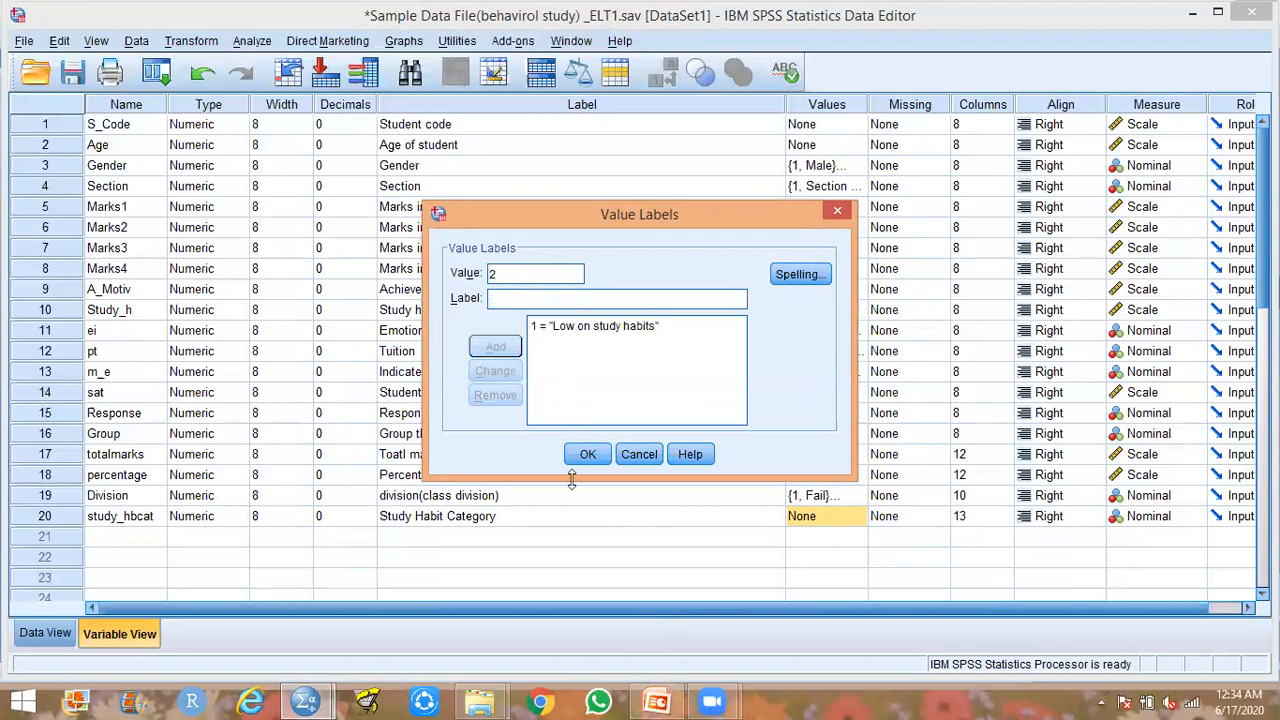
pyautogui.click(656, 702)
pyautogui.moveTo(616, 444); pyautogui.dragTo(898, 430)
pyautogui.hotkey('ctrl', 'c')
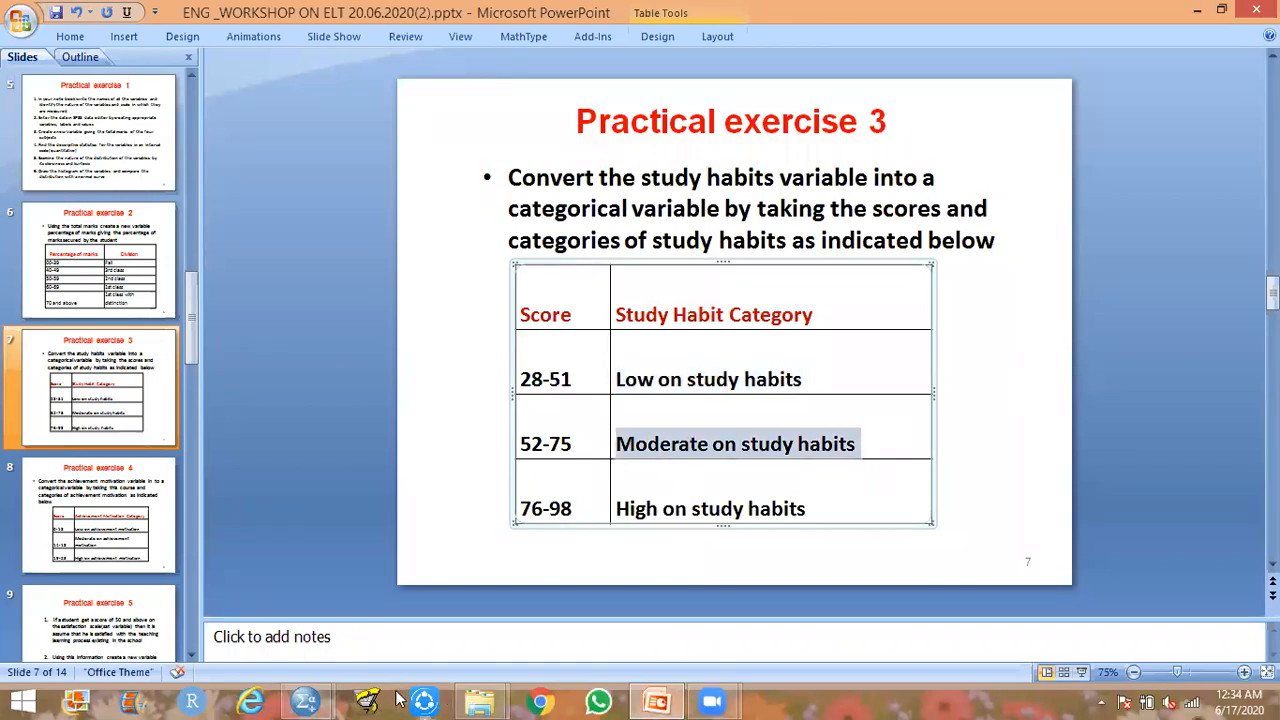
pyautogui.moveTo(313, 698)
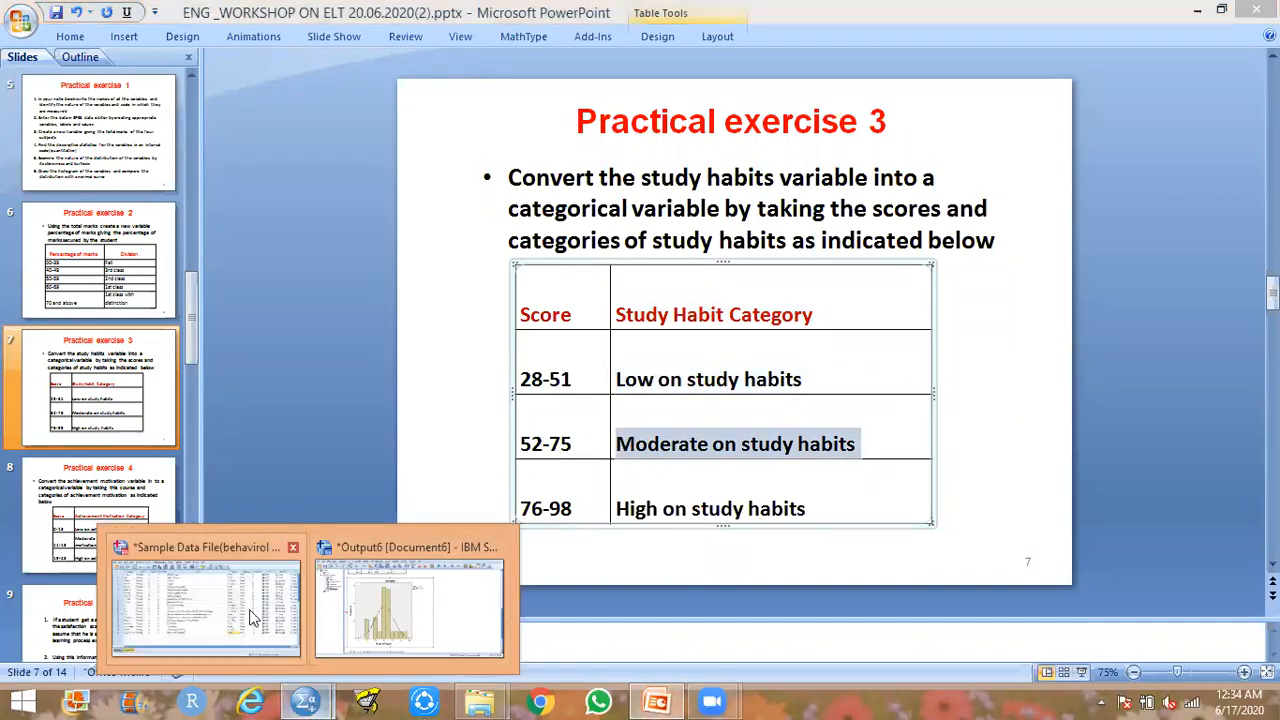
pyautogui.click(280, 560)
pyautogui.click(571, 305)
pyautogui.hotkey('ctrl', 'v')
pyautogui.click(495, 346)
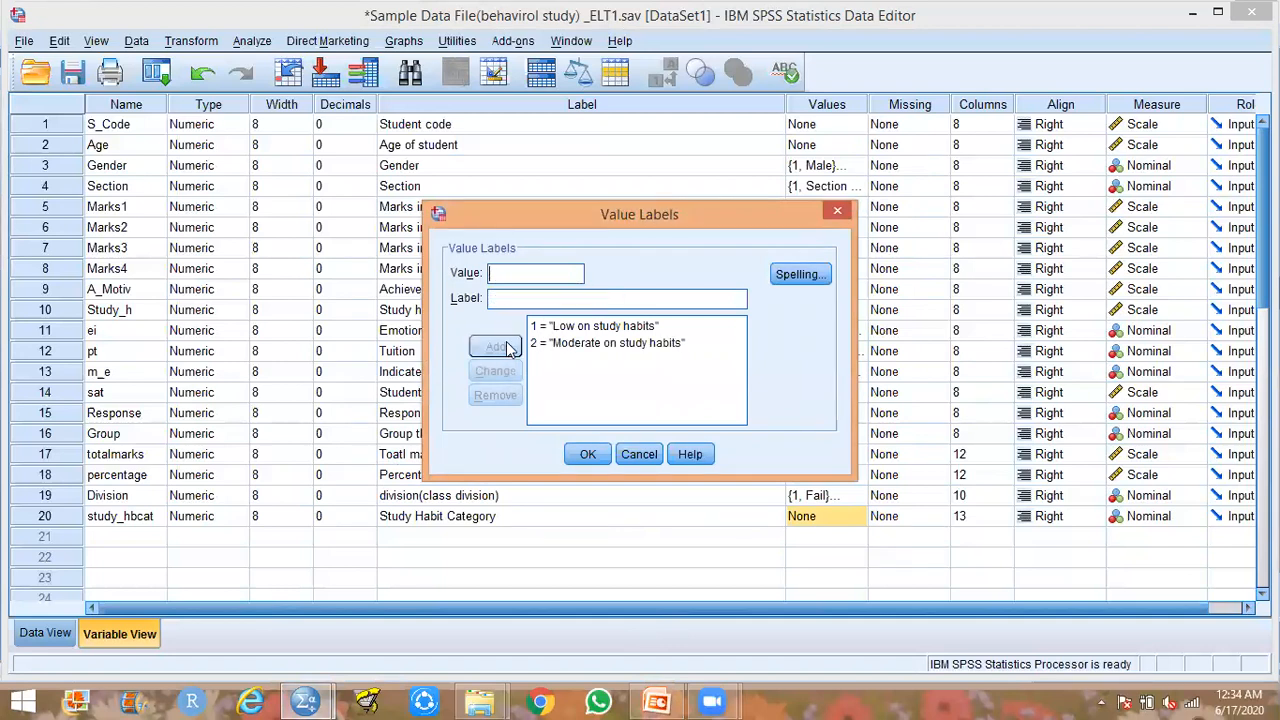
# Add the value label 3 = "High on study habits" from the slide and accept the value labels of study_hbcat.
pyautogui.click(510, 274)
pyautogui.write('3')
pyautogui.click(660, 700)
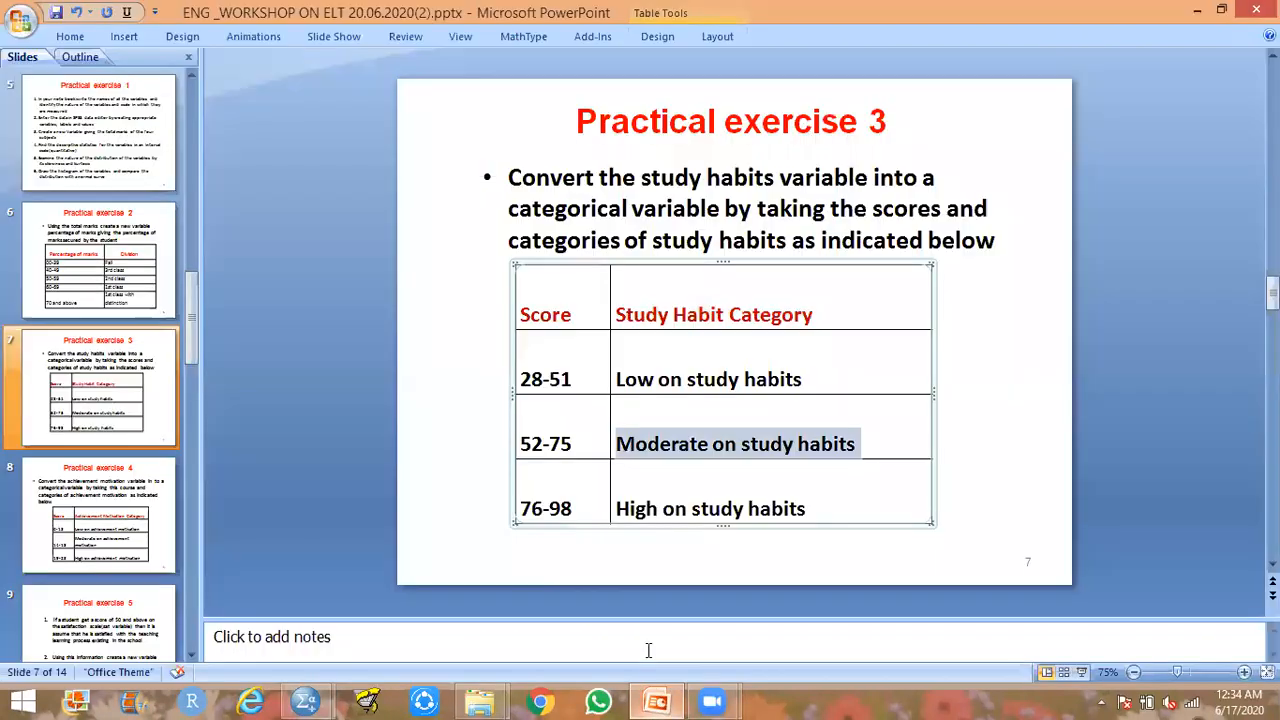
pyautogui.doubleClick(625, 508)
pyautogui.moveTo(748, 505); pyautogui.dragTo(814, 506)
pyautogui.hotkey('ctrl', 'c')
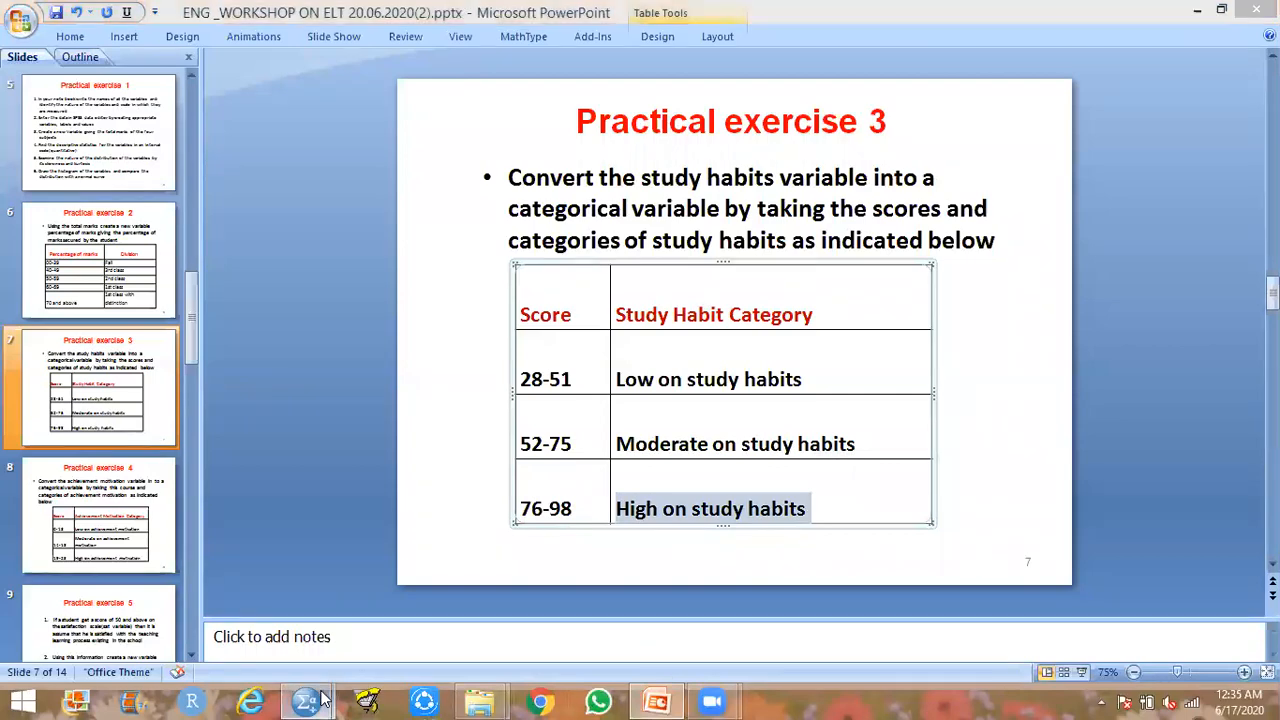
pyautogui.moveTo(305, 700)
pyautogui.click(276, 600)
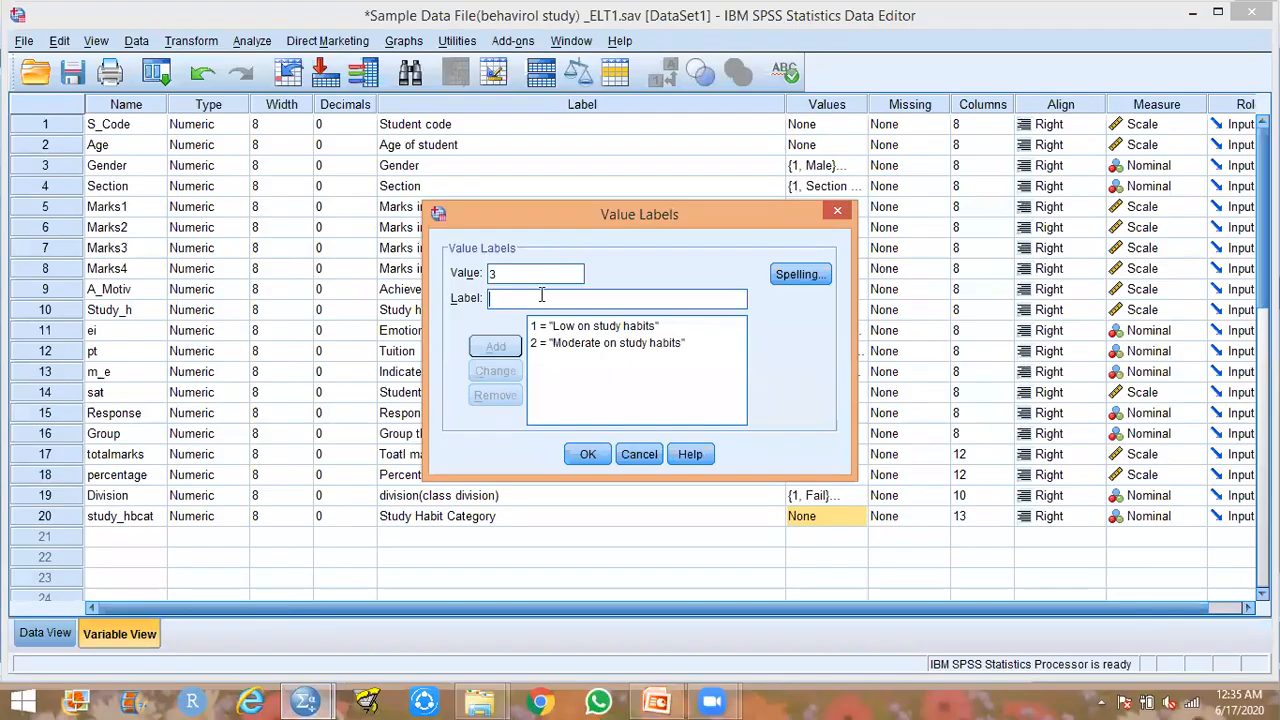
pyautogui.hotkey('ctrl', 'v')
pyautogui.click(497, 346)
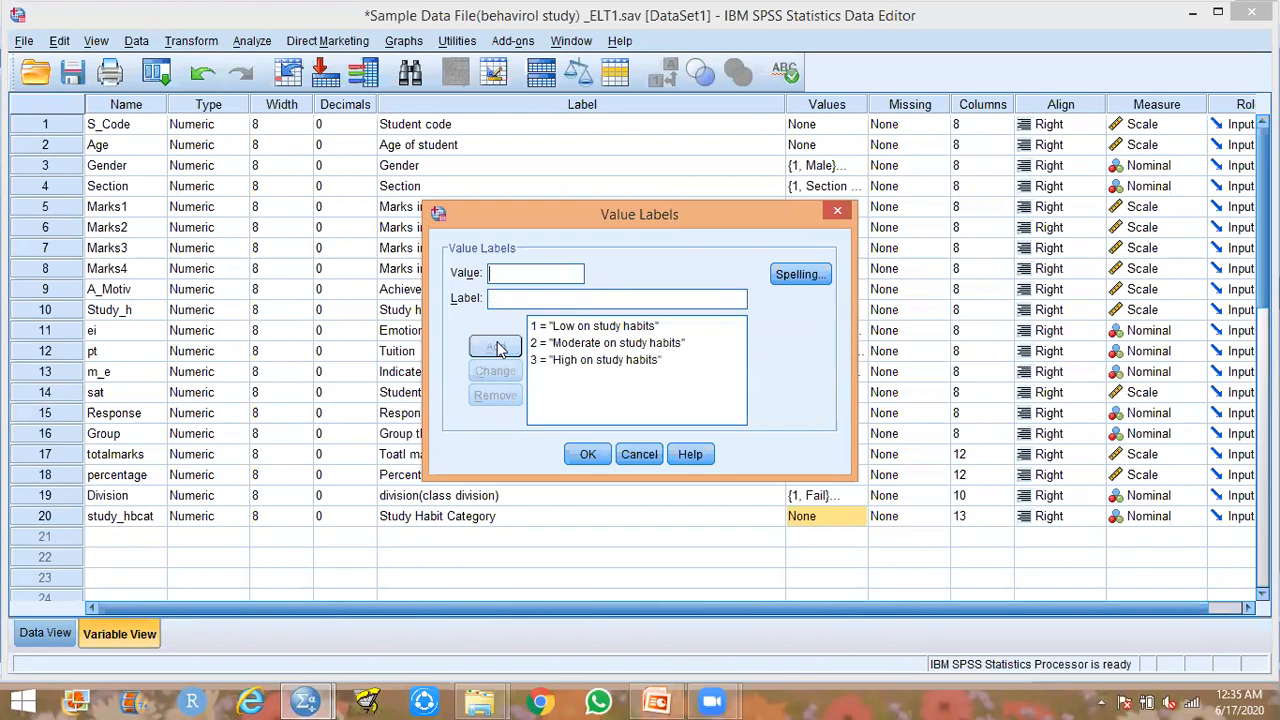
pyautogui.click(588, 455)
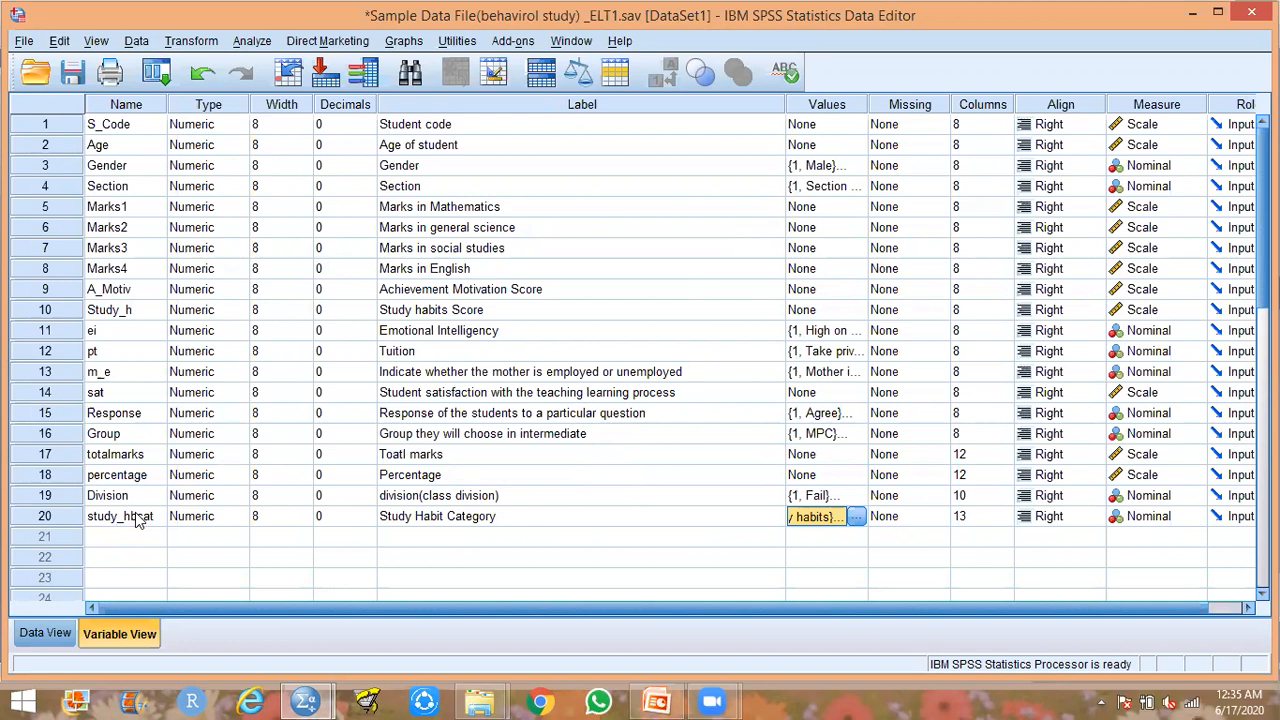
# Review the recoded study_hbcat column in the data, and read the Practical exercise 4 slide for the achievement motivation score categories.
pyautogui.click(45, 633)
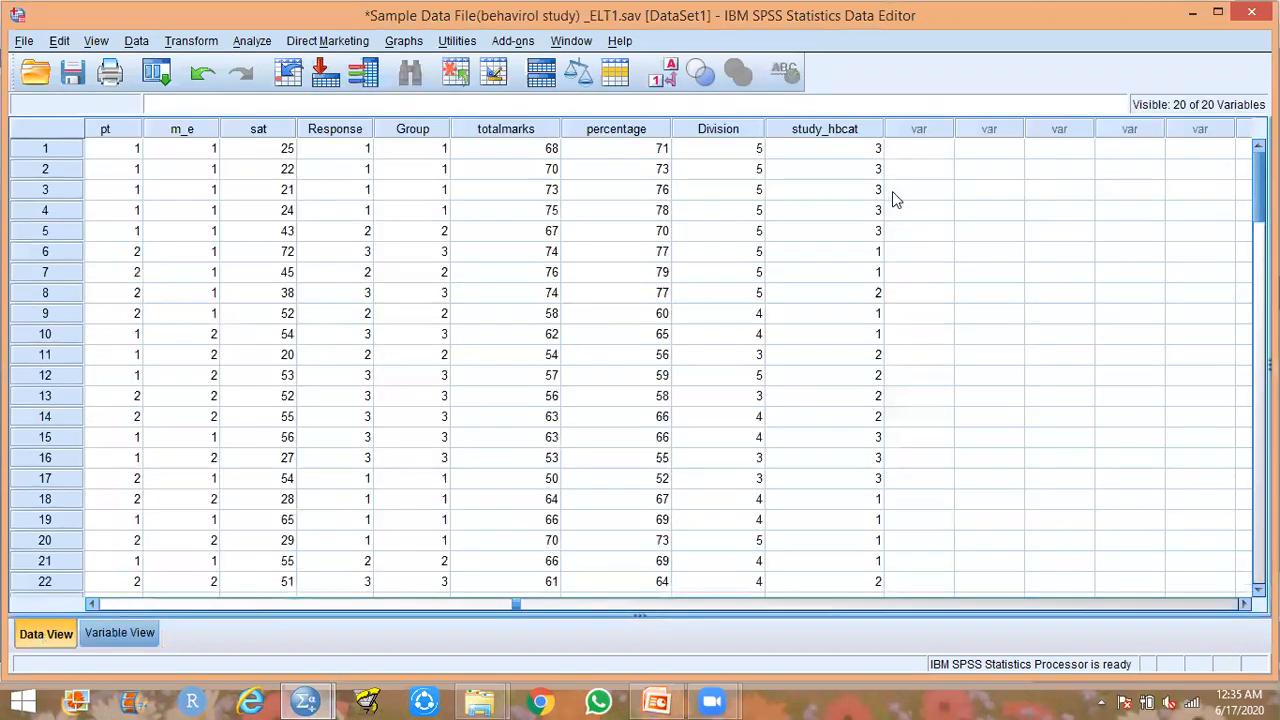
pyautogui.click(660, 701)
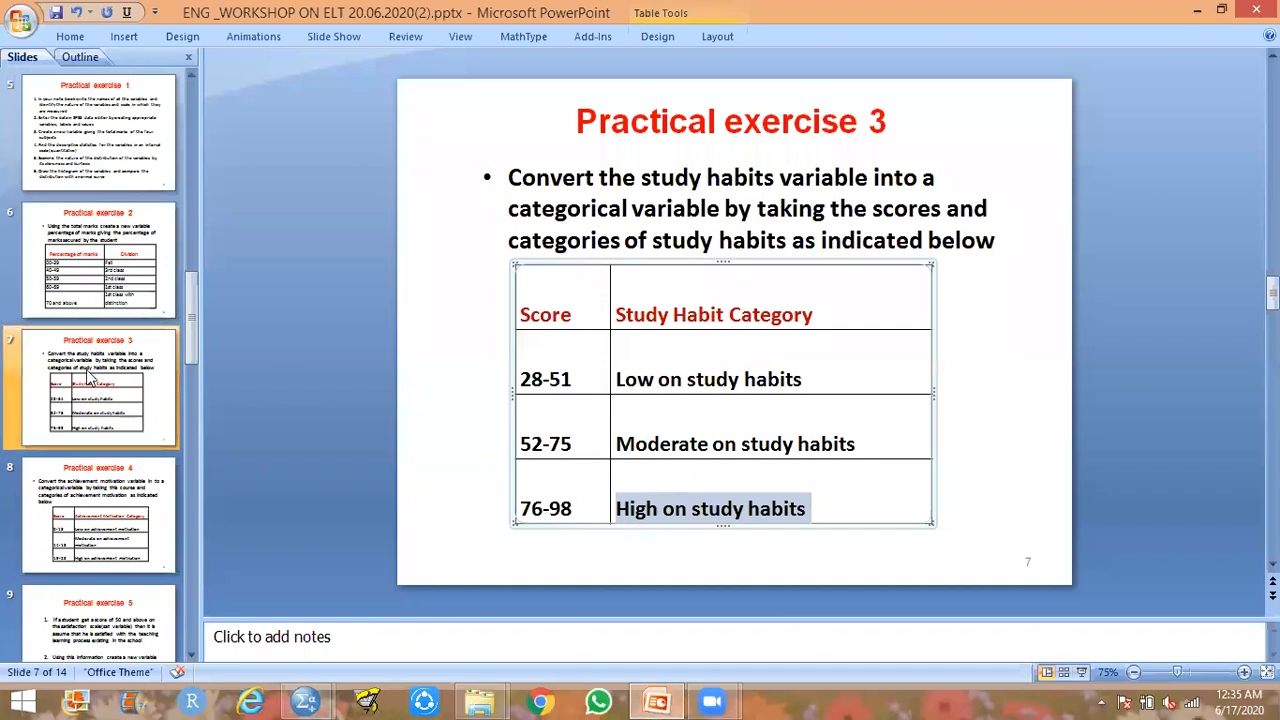
pyautogui.click(104, 414)
pyautogui.click(113, 482)
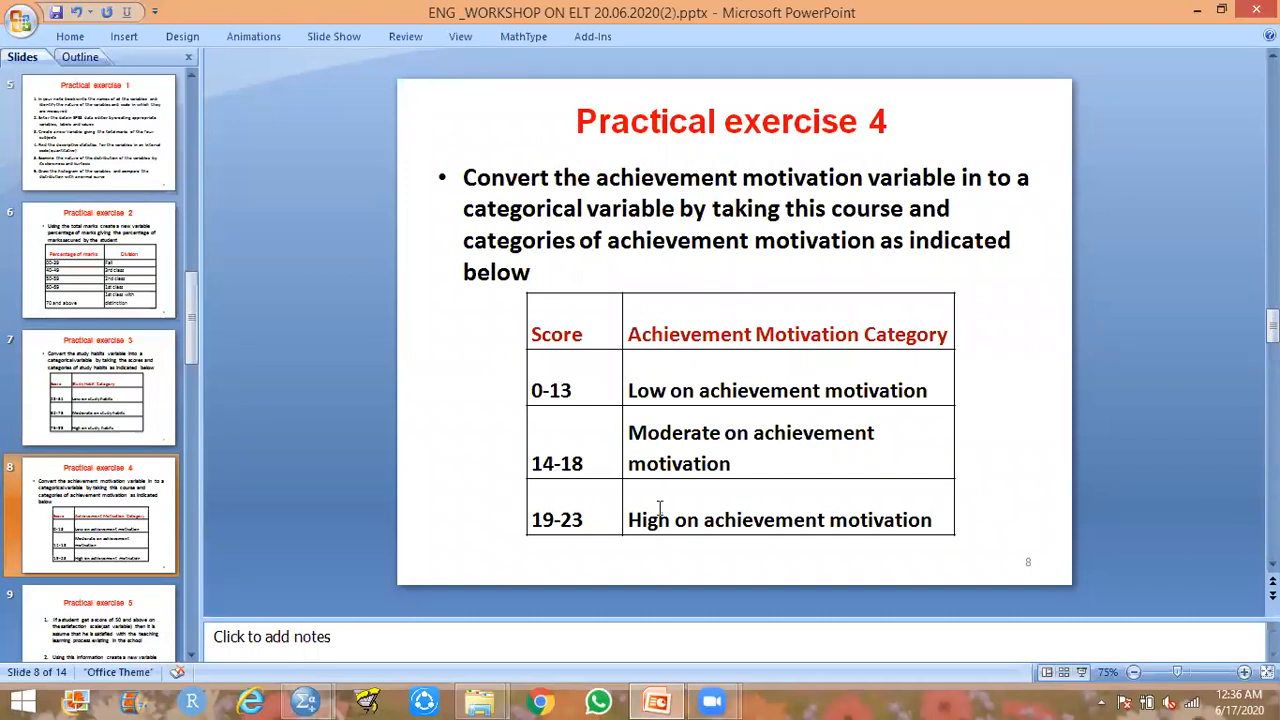
pyautogui.moveTo(310, 700)
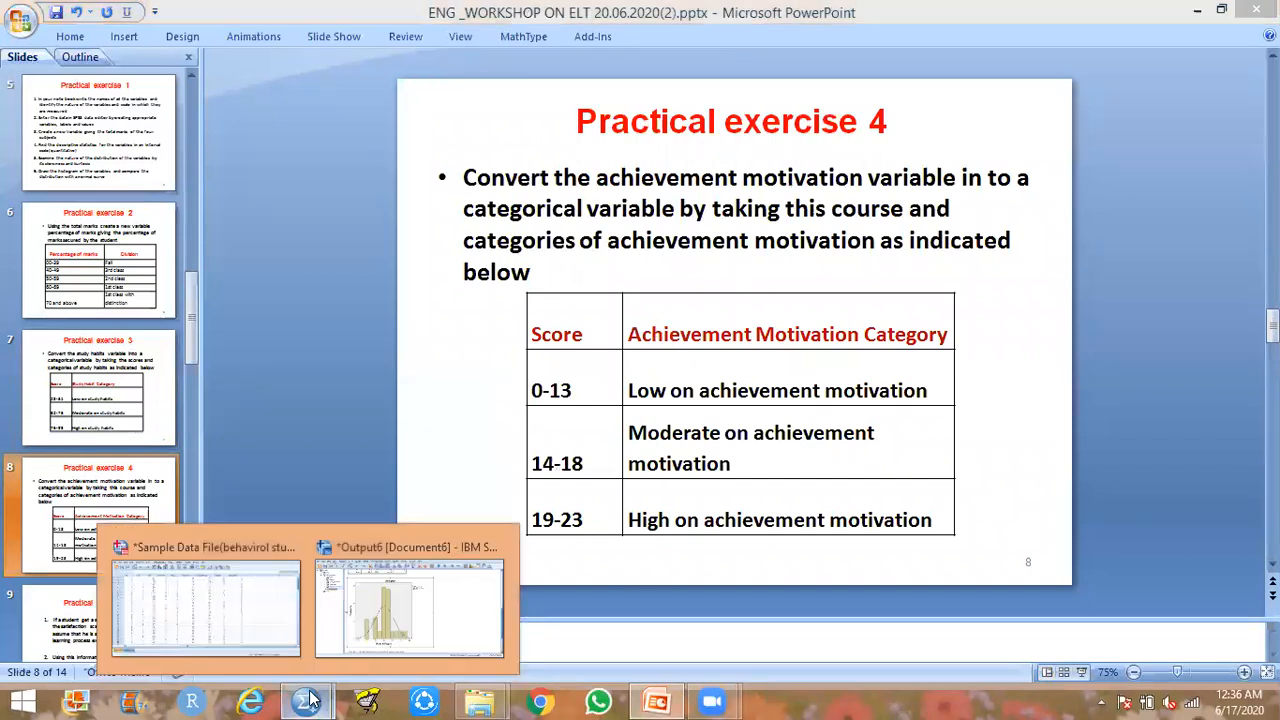
pyautogui.click(240, 612)
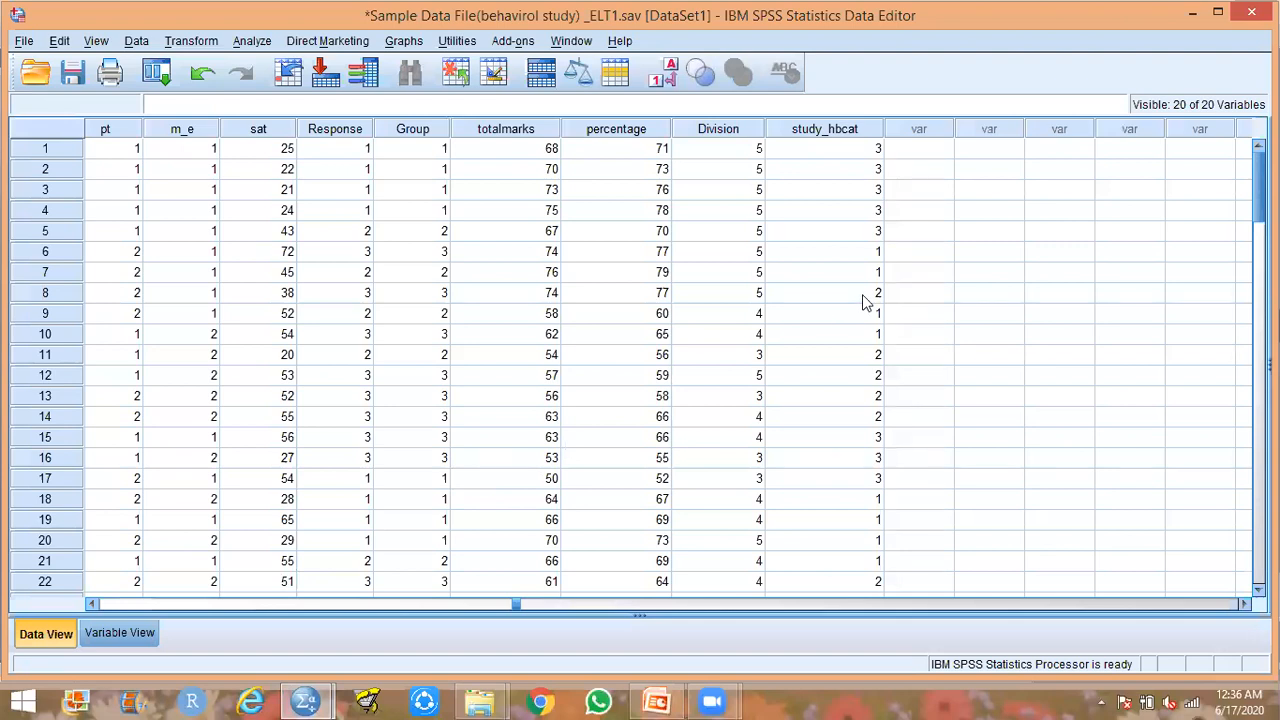
# Save the data file and reset the previous study habits setup in Recode into Different Variables.
pyautogui.click(72, 72)
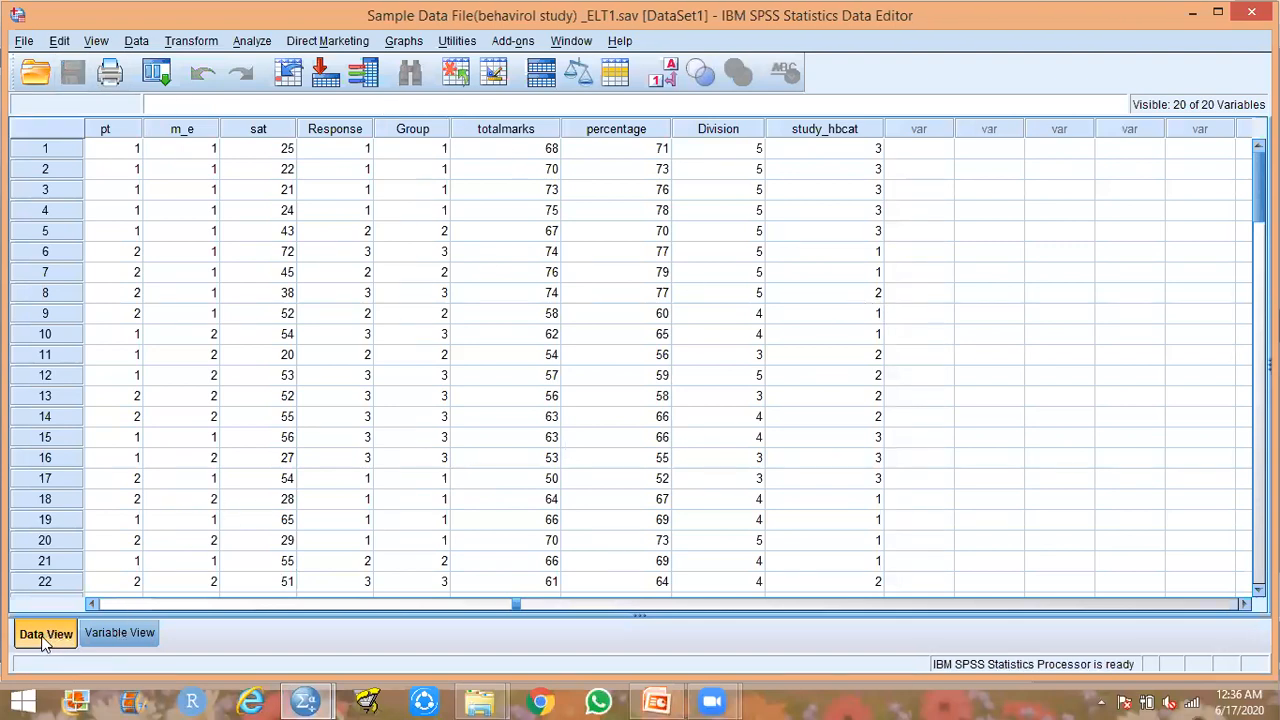
pyautogui.click(191, 41)
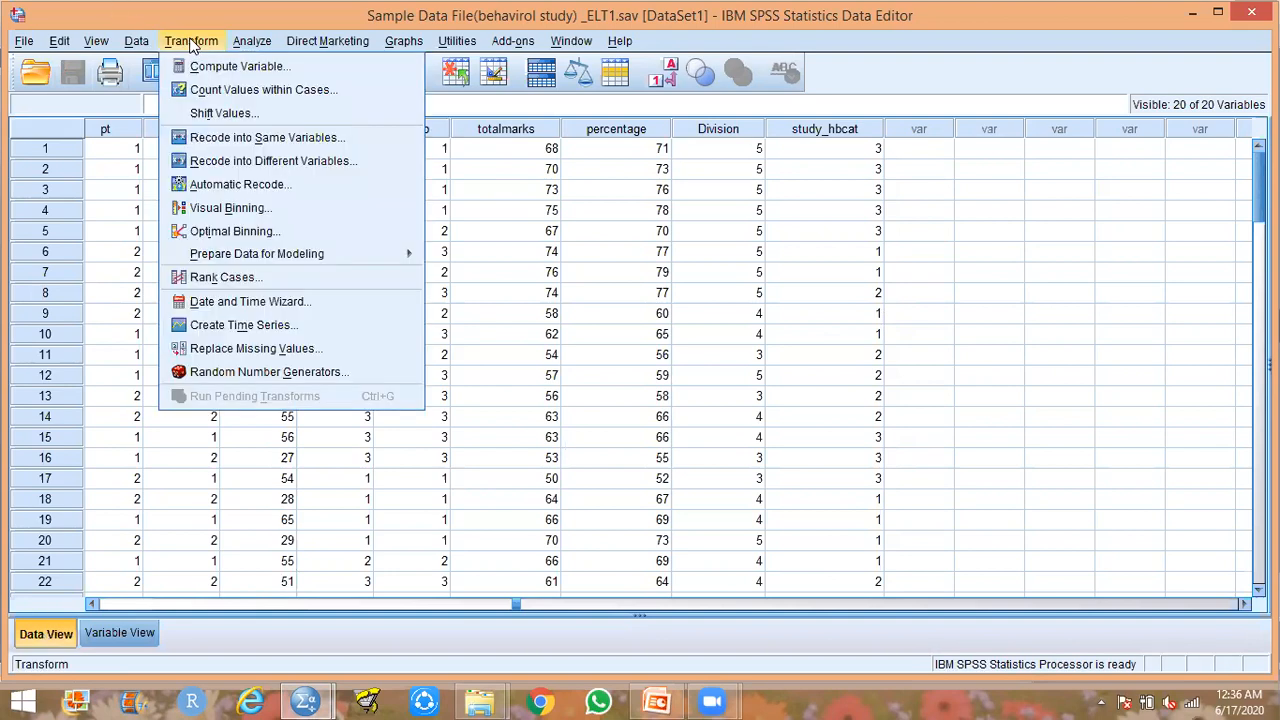
pyautogui.click(232, 161)
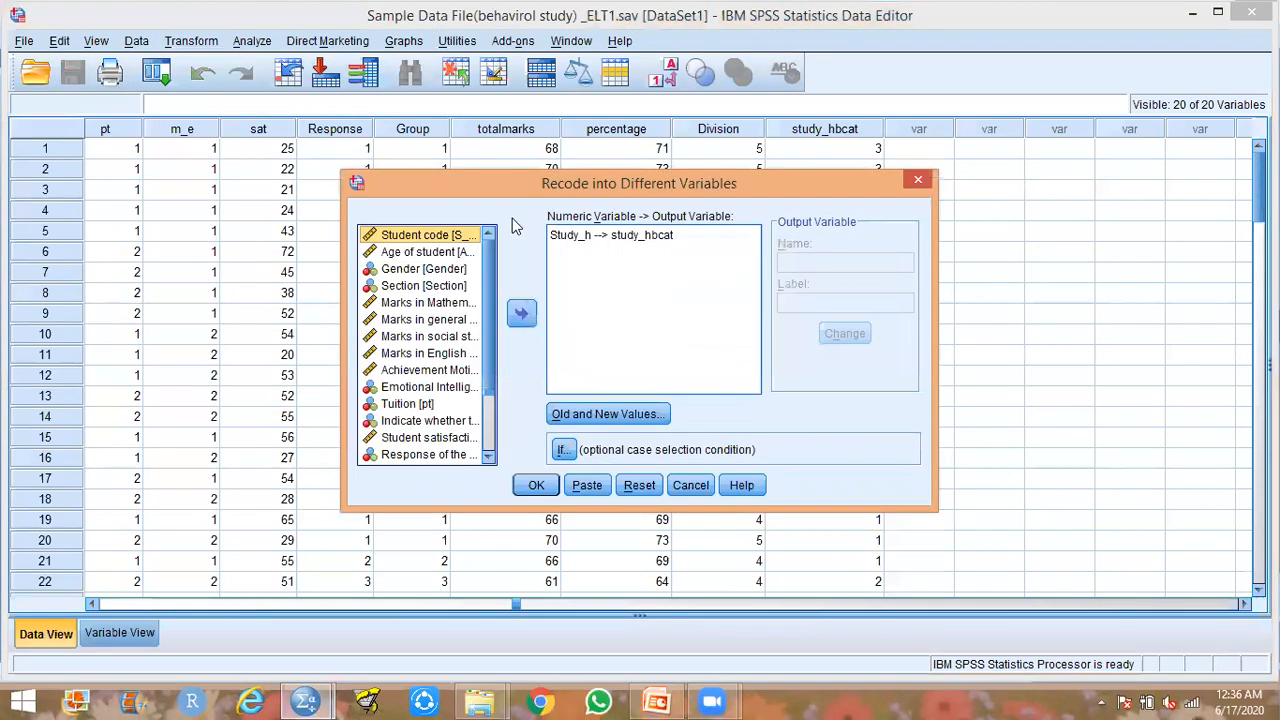
pyautogui.click(622, 236)
pyautogui.click(524, 315)
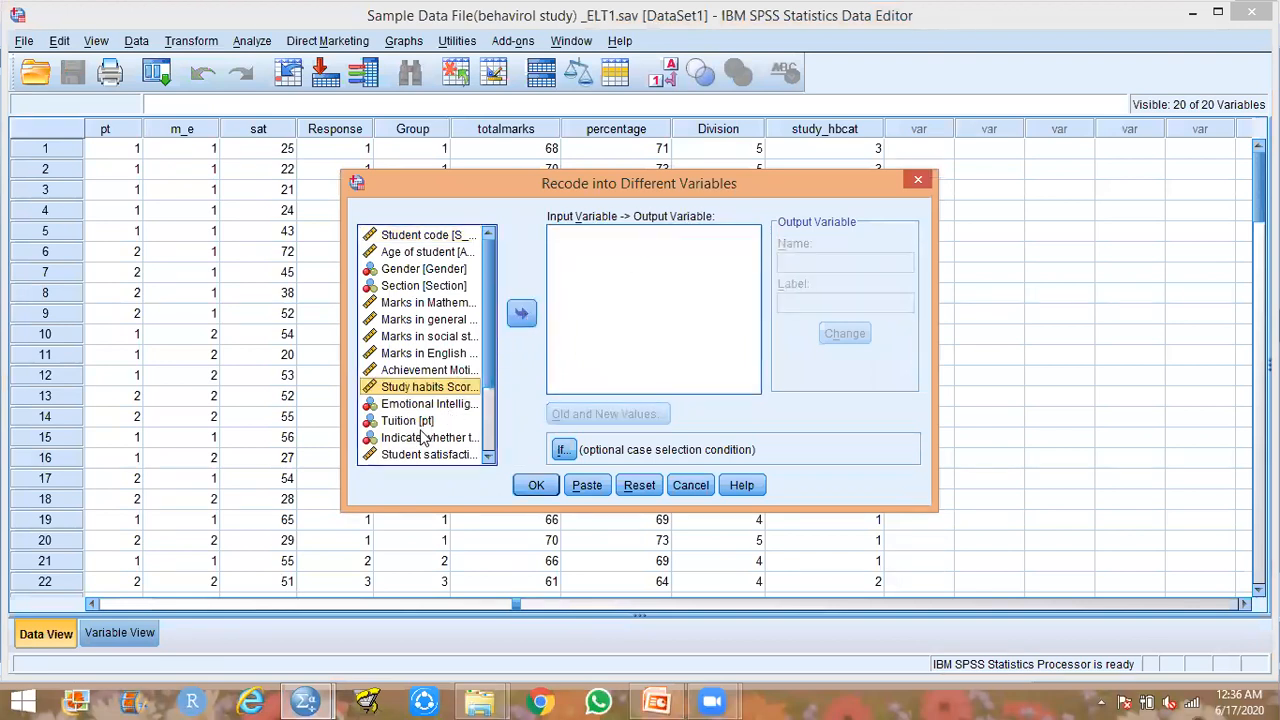
pyautogui.click(630, 484)
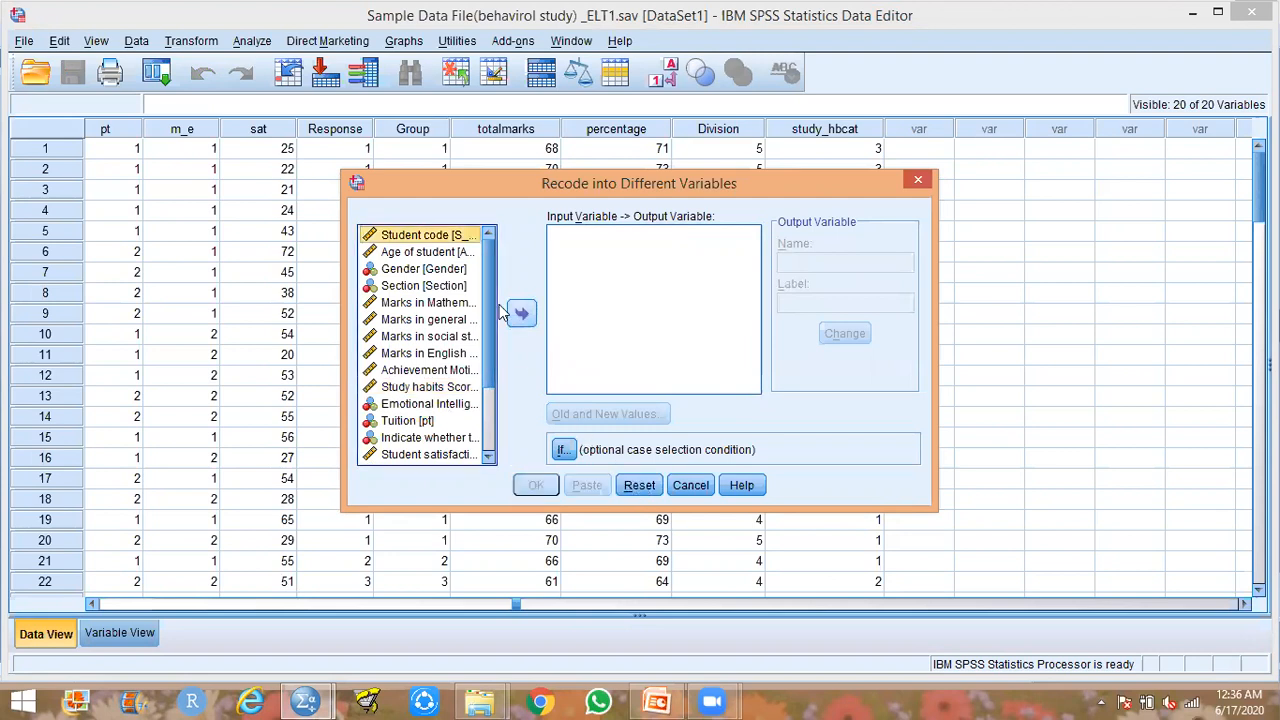
# Choose the Achievement Motivation Score variable (A_Motiv) as the input variable to recode.
pyautogui.moveTo(489, 307)
pyautogui.mouseDown()
pyautogui.moveTo(484, 385)
pyautogui.moveTo(489, 296)
pyautogui.mouseUp()
pyautogui.moveTo(487, 281); pyautogui.dragTo(491, 355)
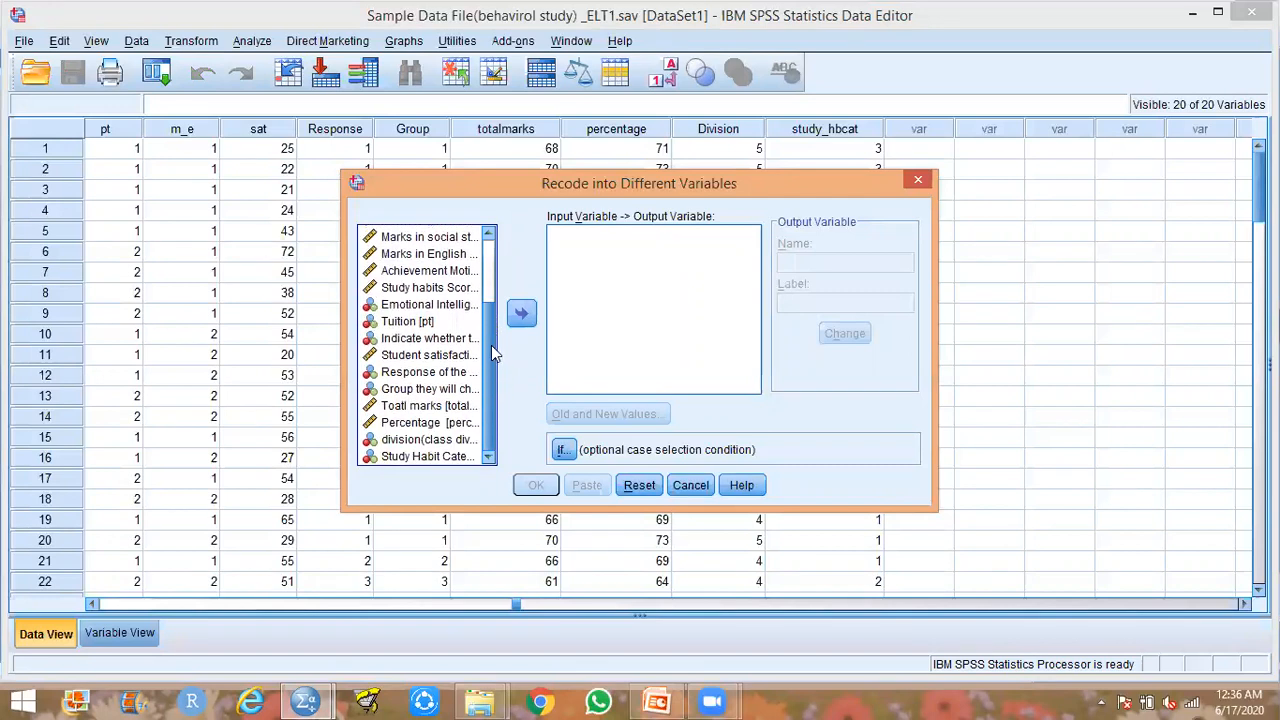
pyautogui.moveTo(491, 355); pyautogui.dragTo(491, 338)
pyautogui.click(440, 294)
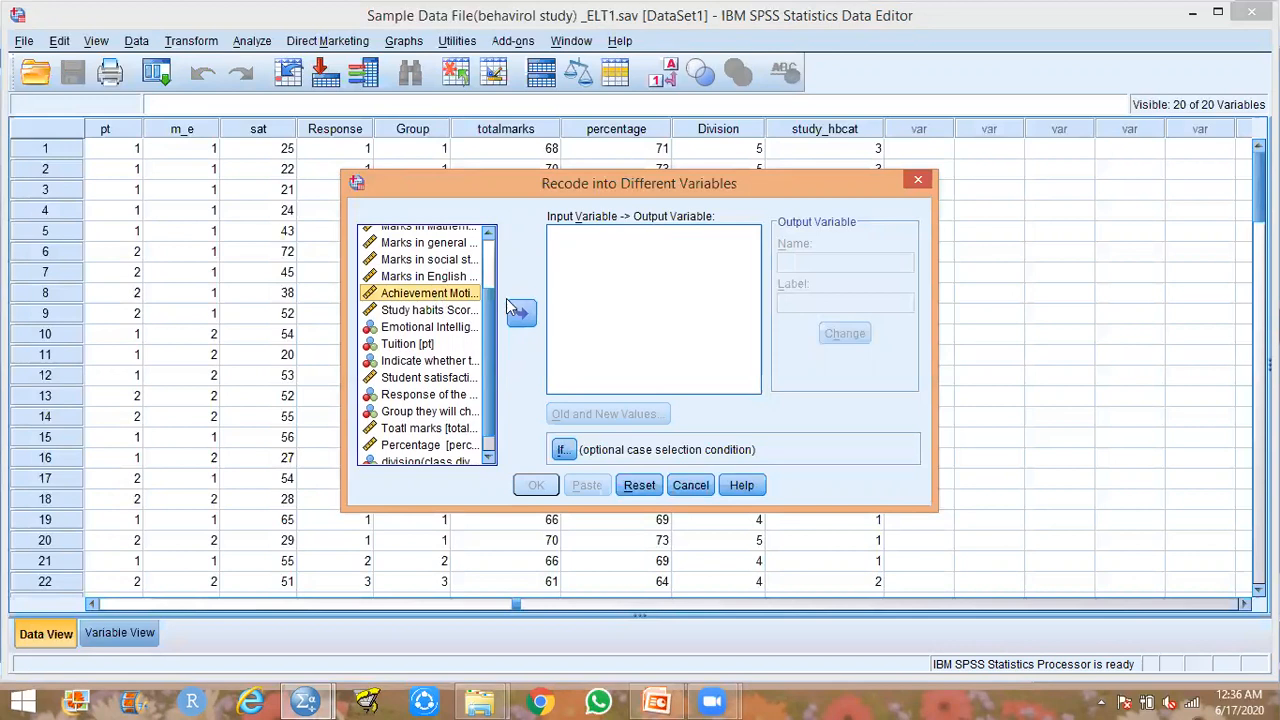
pyautogui.click(519, 318)
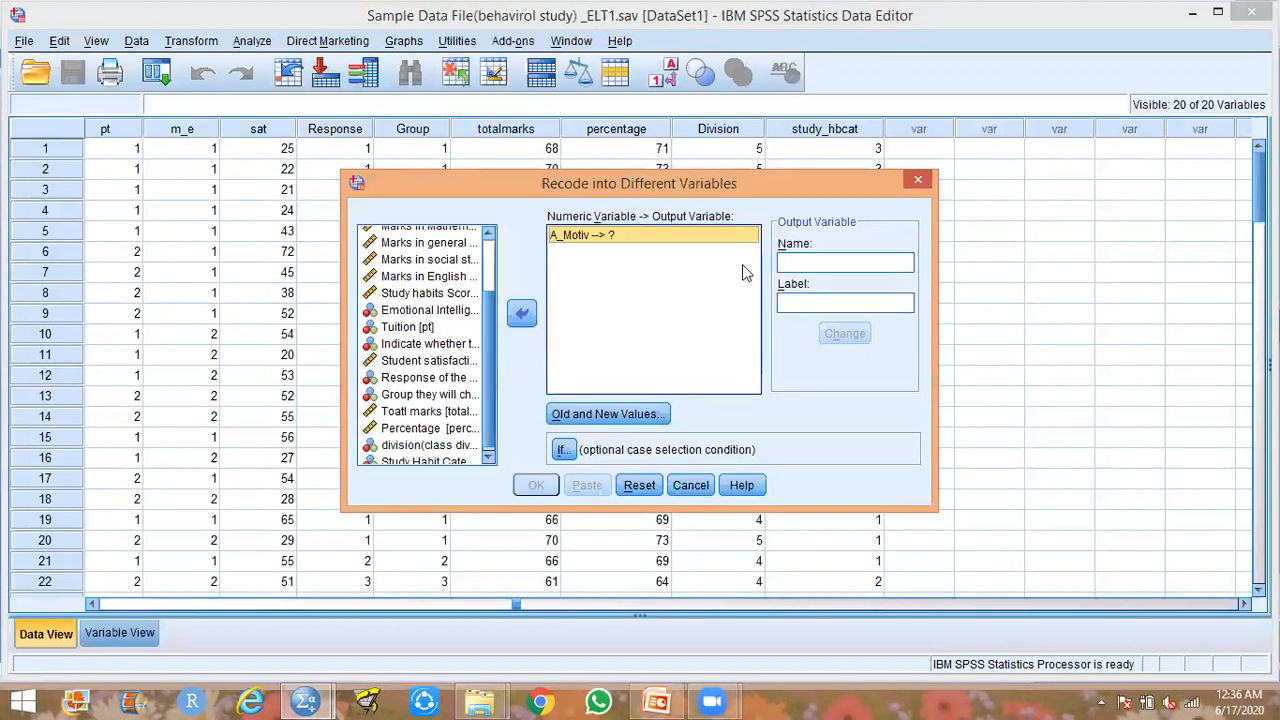
# Check the Practical exercise 4 slide and name the output variable mot_cat.
pyautogui.click(817, 259)
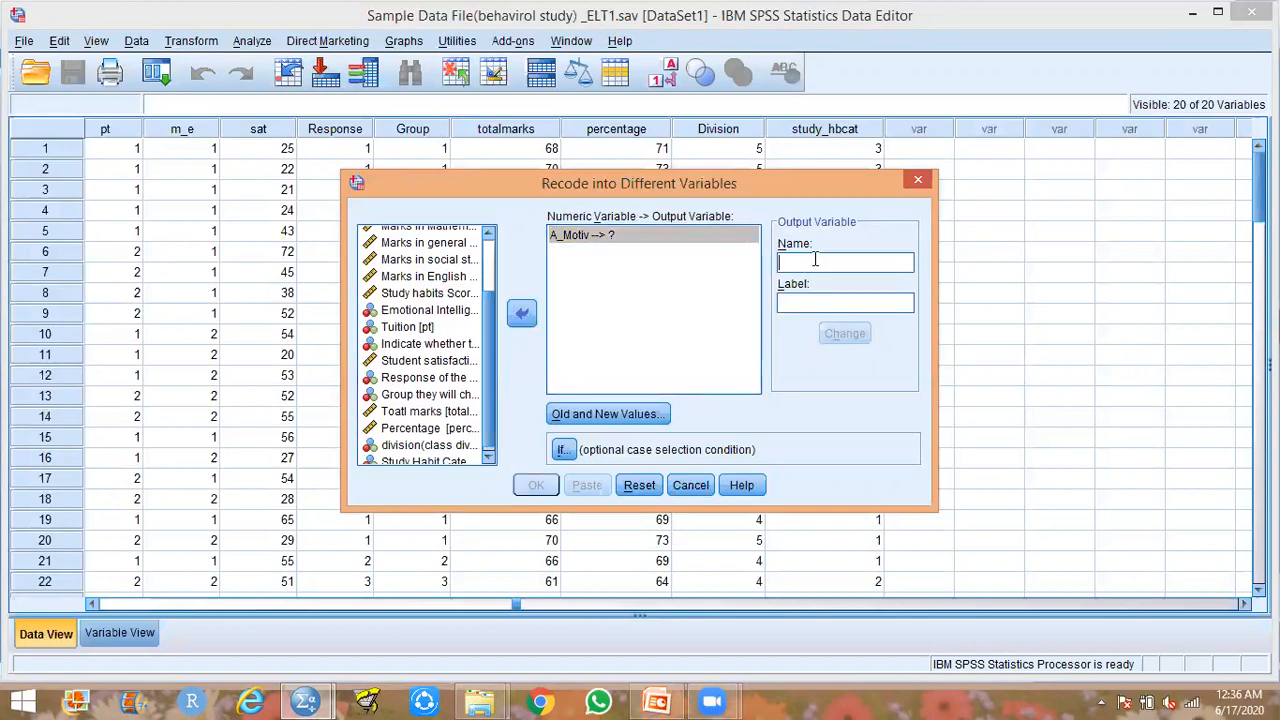
pyautogui.click(657, 700)
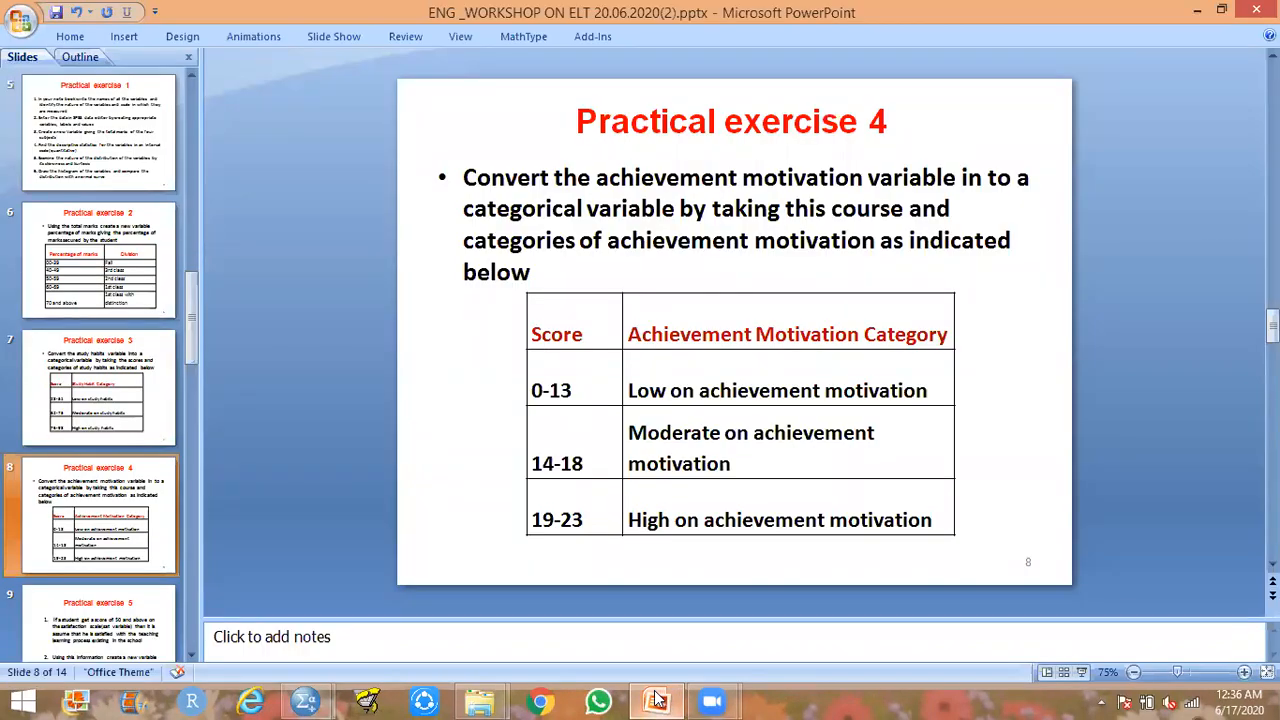
pyautogui.click(657, 700)
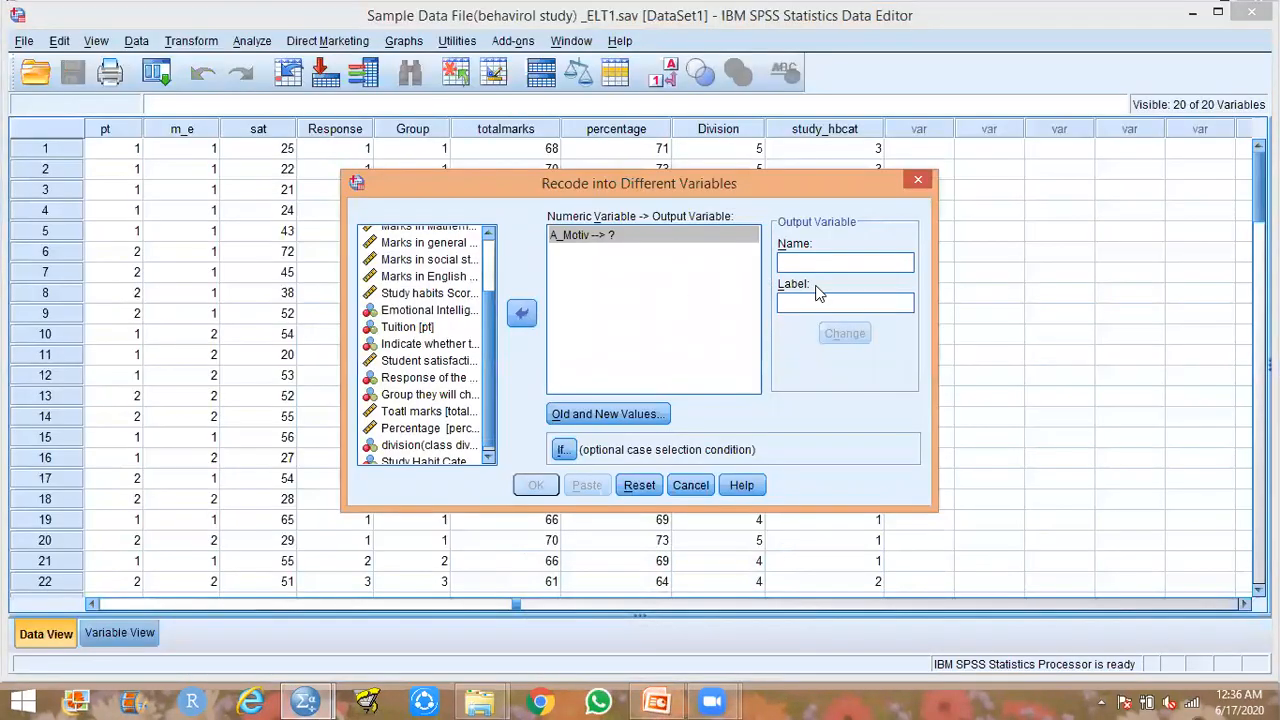
pyautogui.click(808, 259)
pyautogui.write('mot_cat')
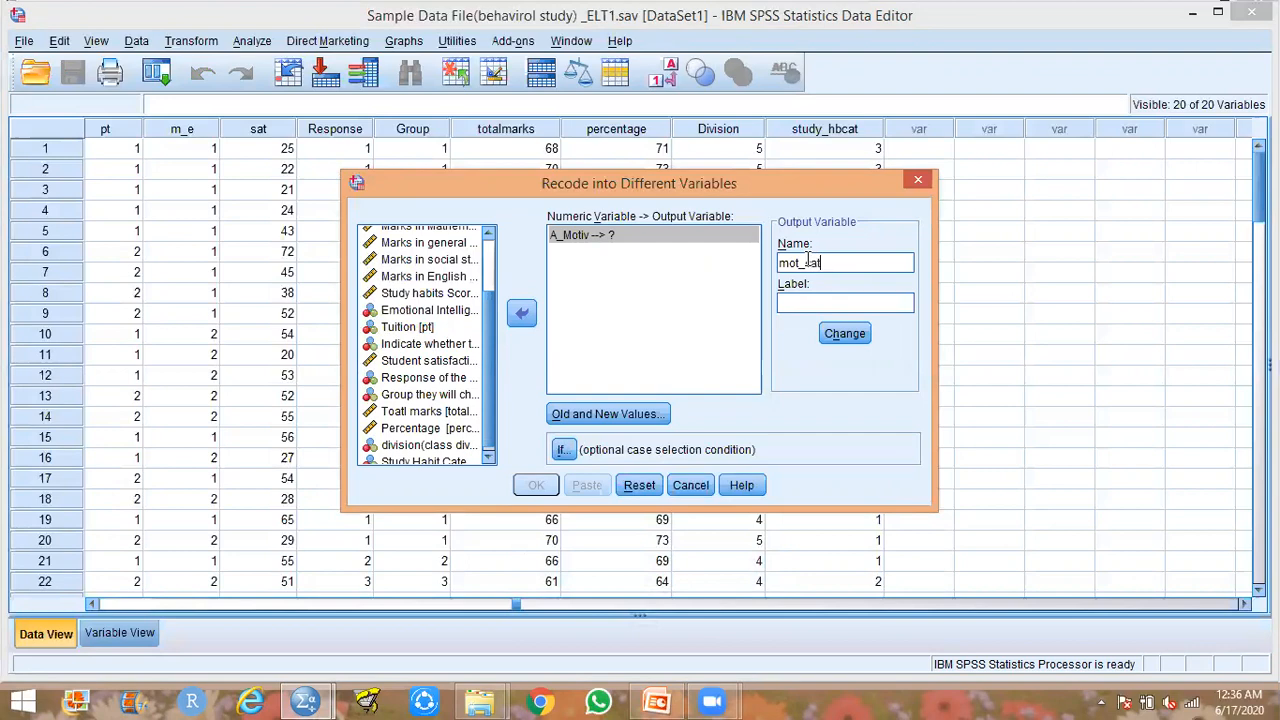
# Label the output variable "Achievement Motivation Category" with the table heading copied from the slide, and apply the name and label.
pyautogui.click(657, 700)
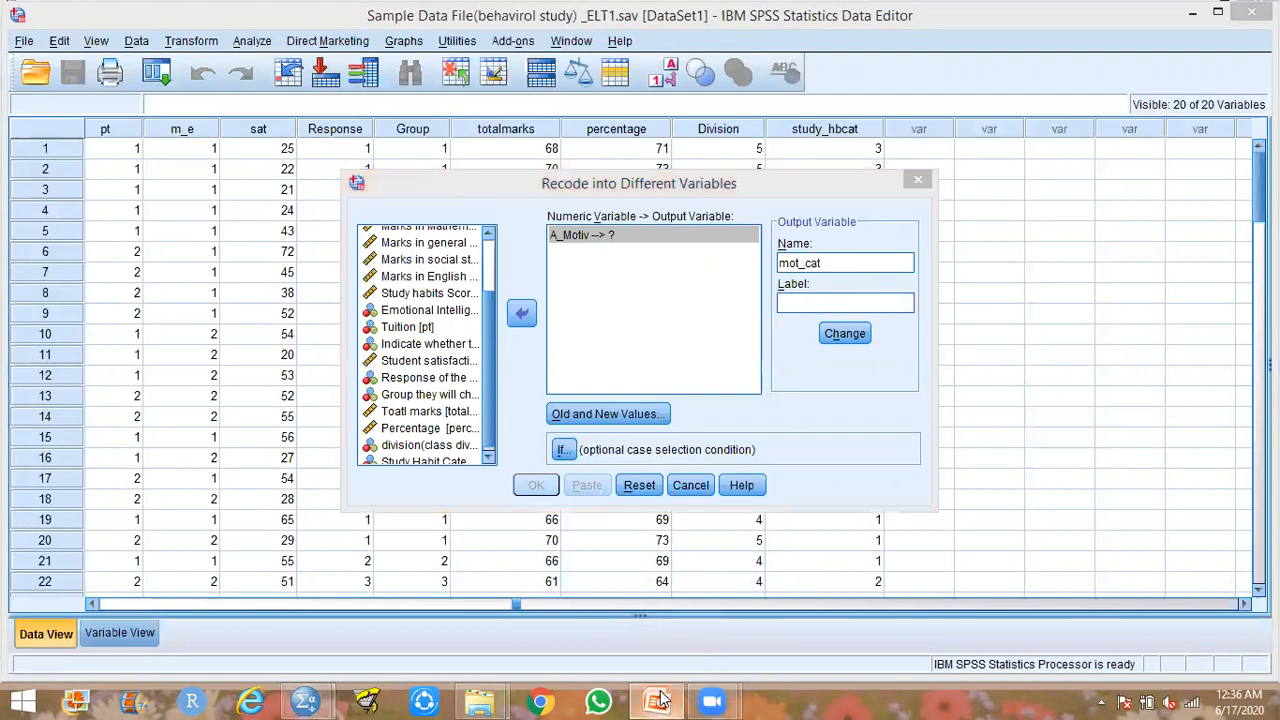
pyautogui.moveTo(631, 334); pyautogui.dragTo(948, 333)
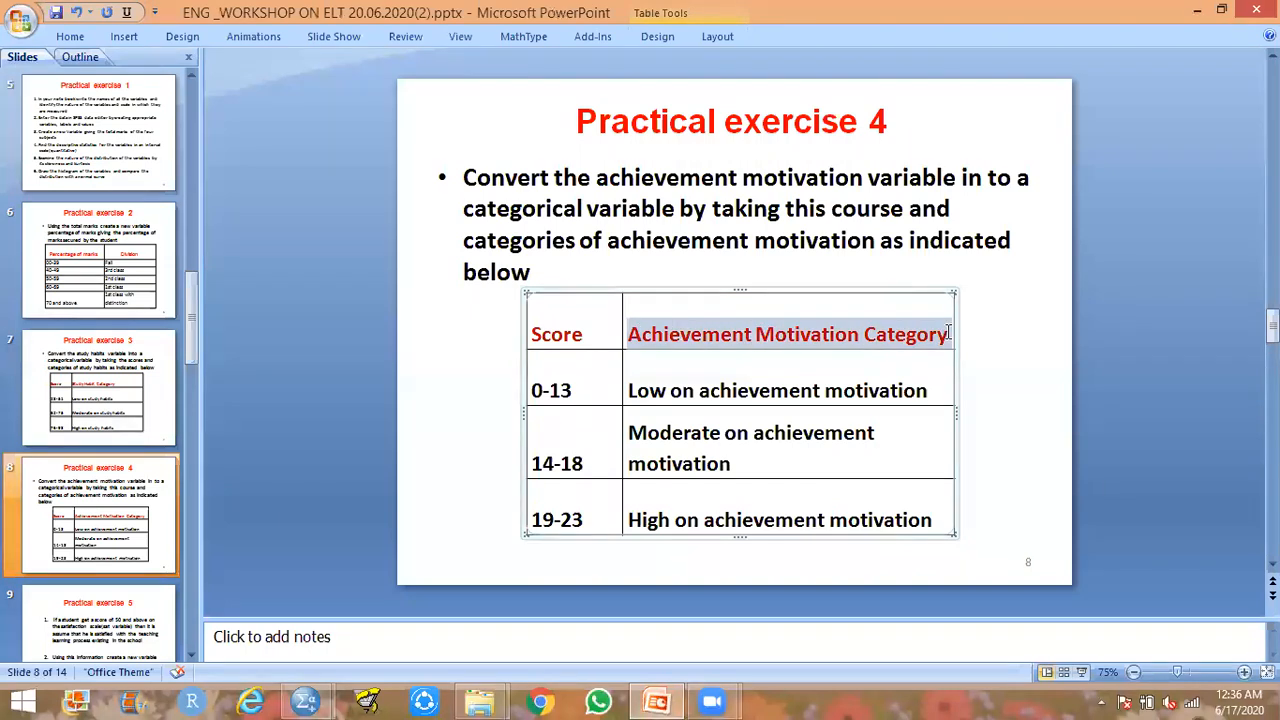
pyautogui.moveTo(318, 700)
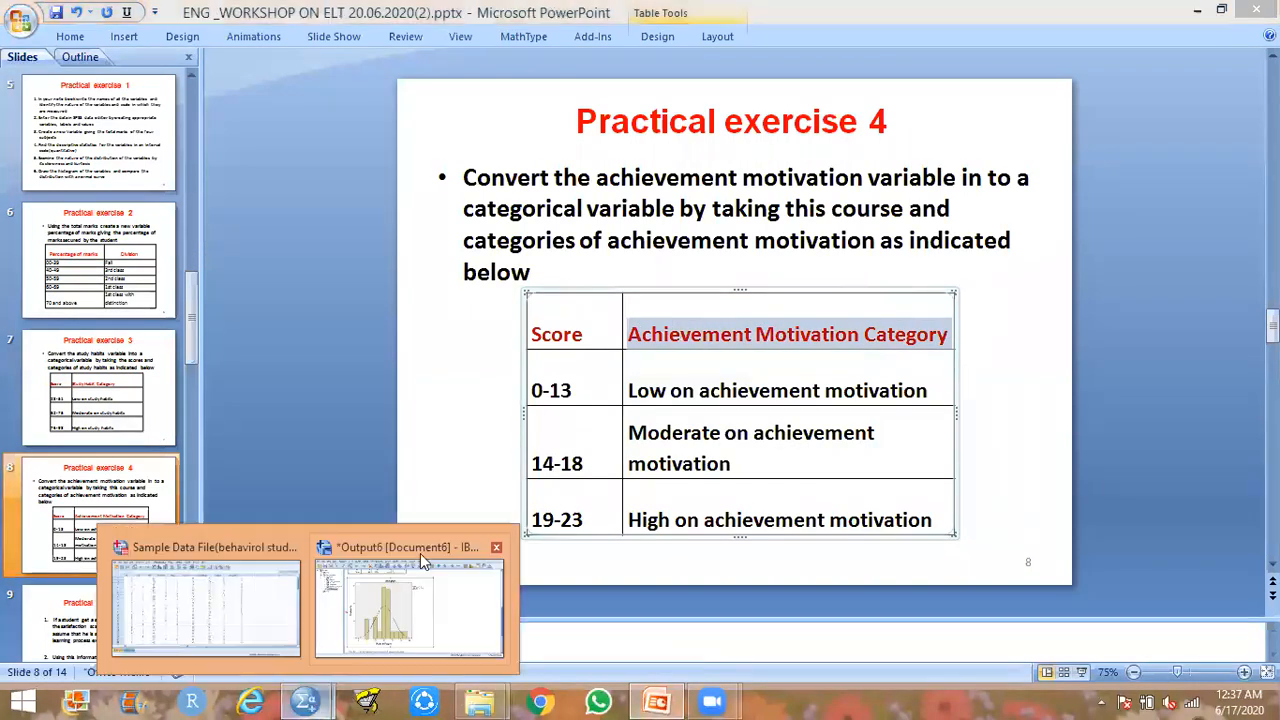
pyautogui.click(265, 608)
pyautogui.click(815, 306)
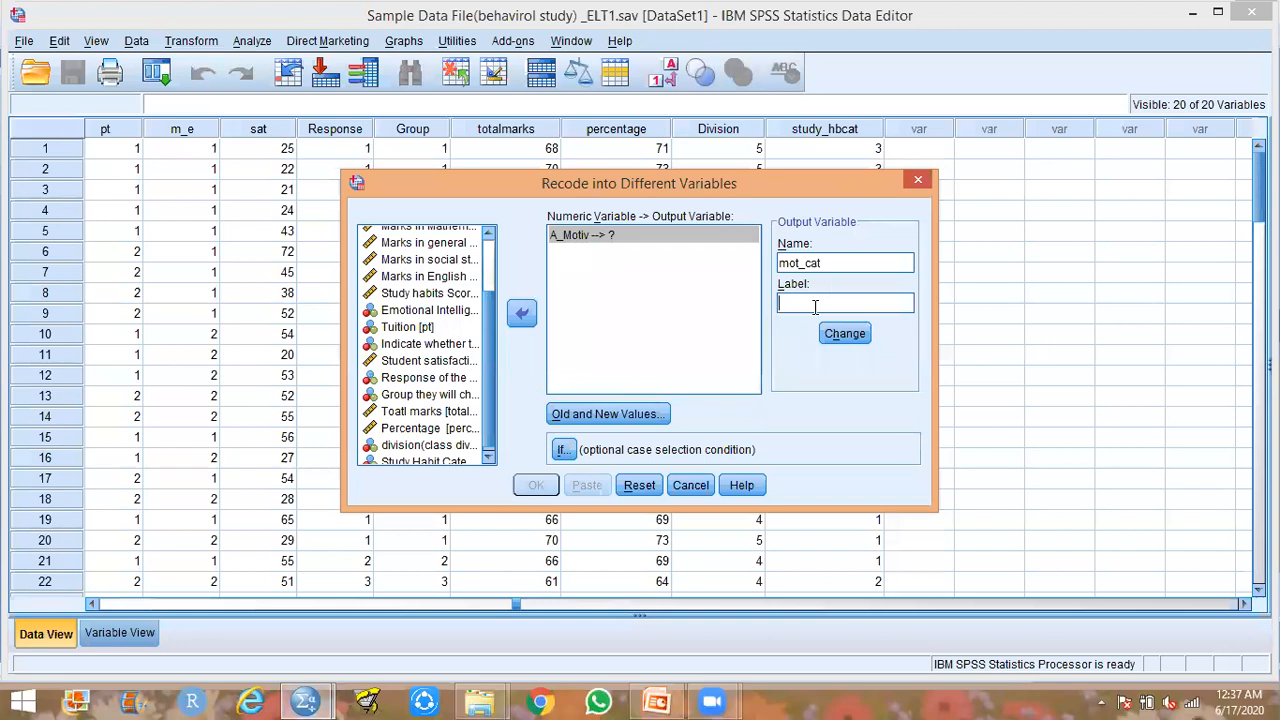
pyautogui.hotkey('ctrl', 'v')
pyautogui.click(843, 335)
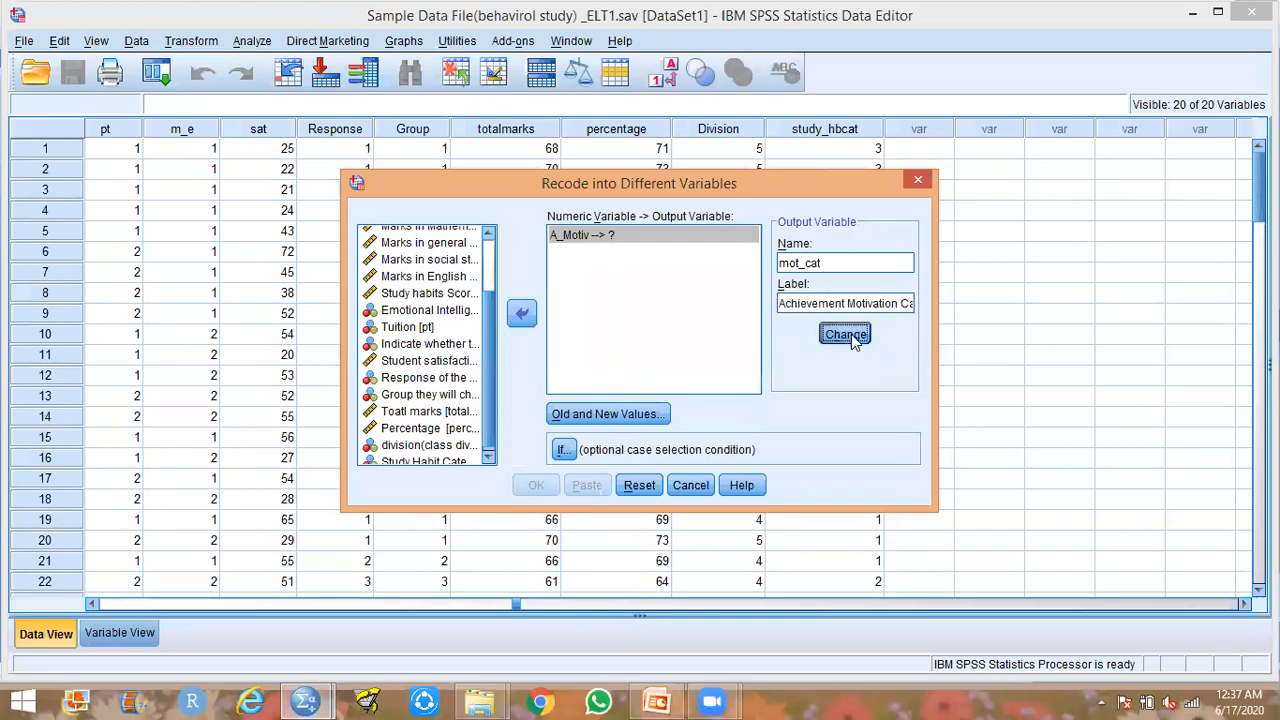
# Add a recode rule that maps the range 0 through 13 to 1, following the slide's score table.
pyautogui.click(568, 414)
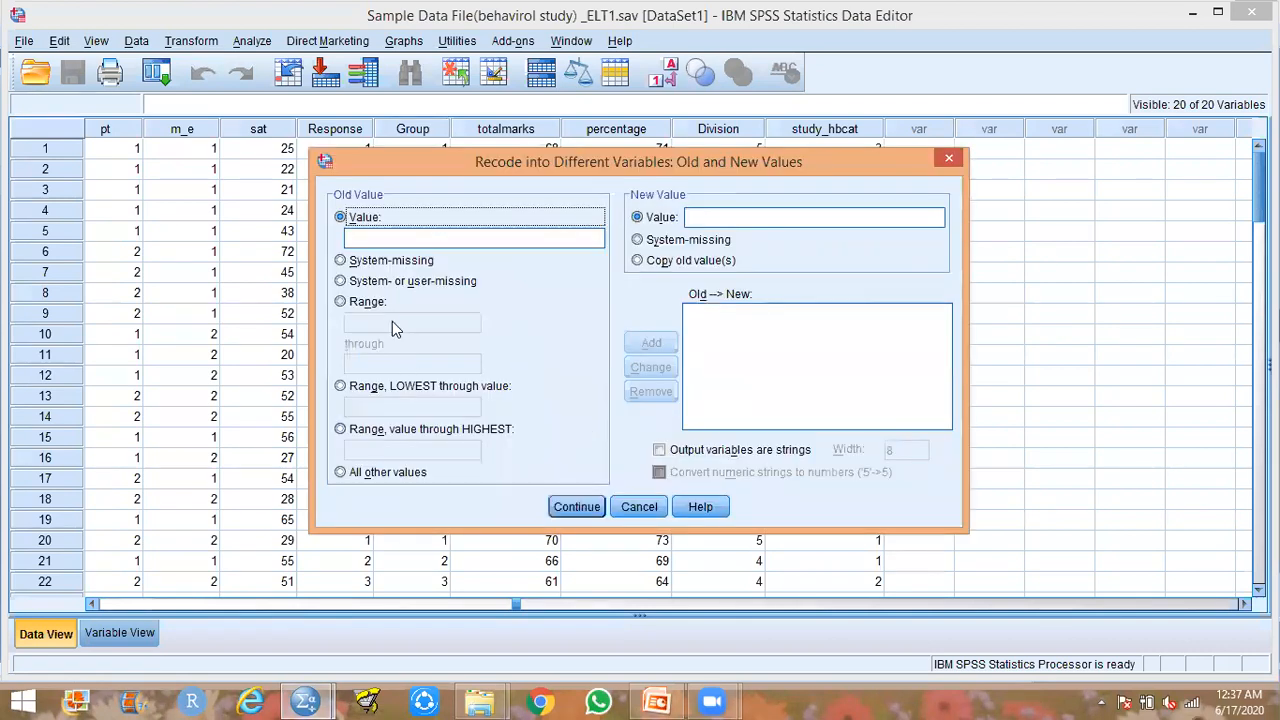
pyautogui.click(341, 301)
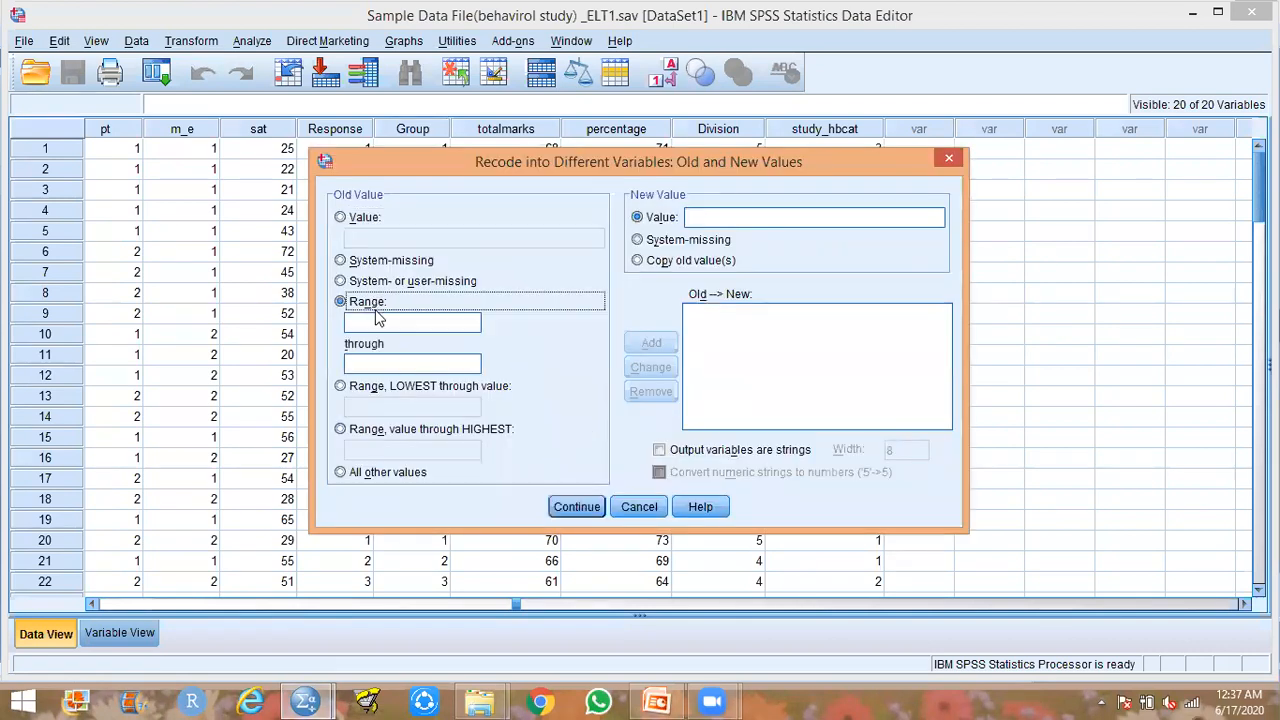
pyautogui.click(657, 700)
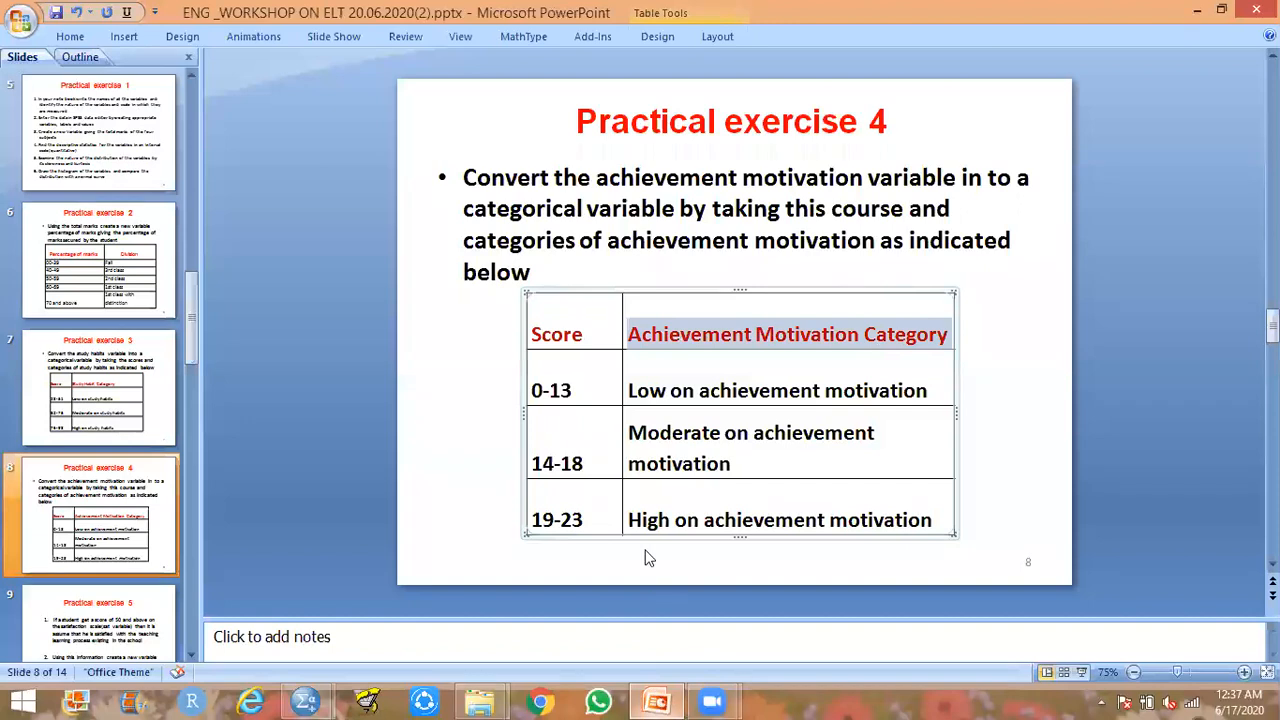
pyautogui.click(657, 700)
pyautogui.click(479, 323)
pyautogui.write('0')
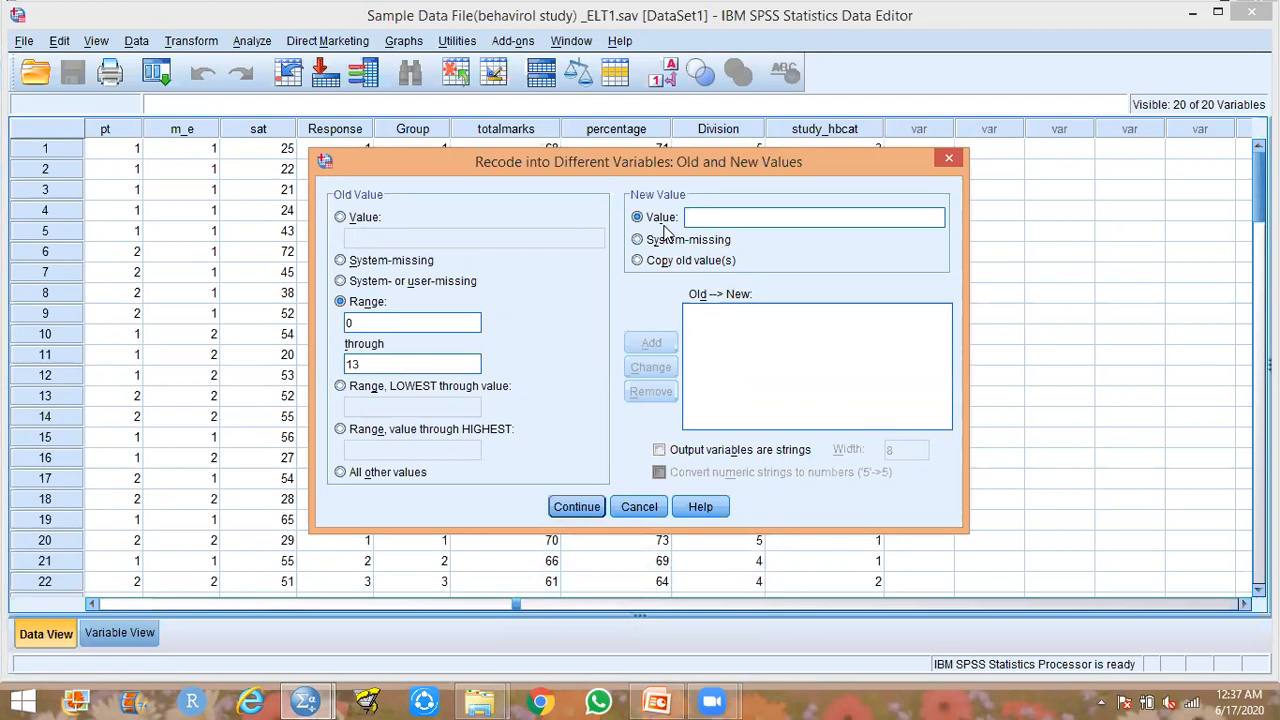
pyautogui.write('1')
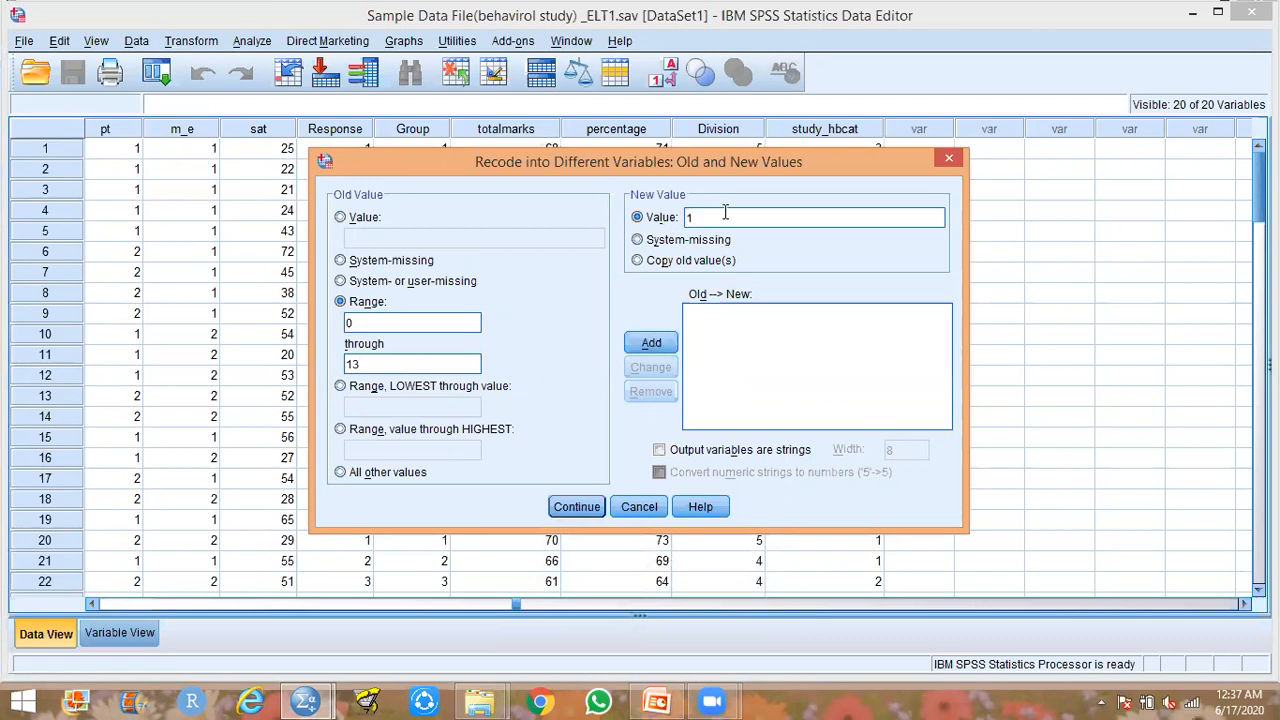
pyautogui.click(653, 343)
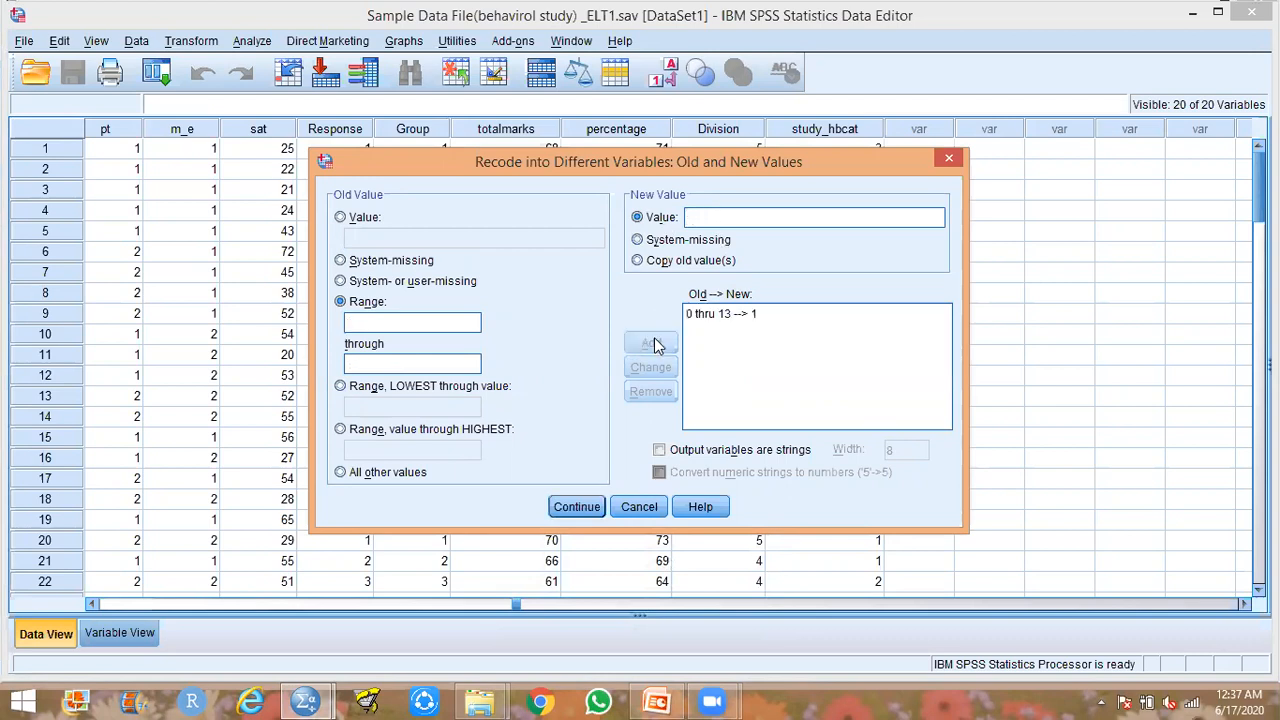
# Add a recode rule that maps the range 14 through 18 to 2, following the slide.
pyautogui.click(470, 320)
pyautogui.write('14')
pyautogui.click(668, 700)
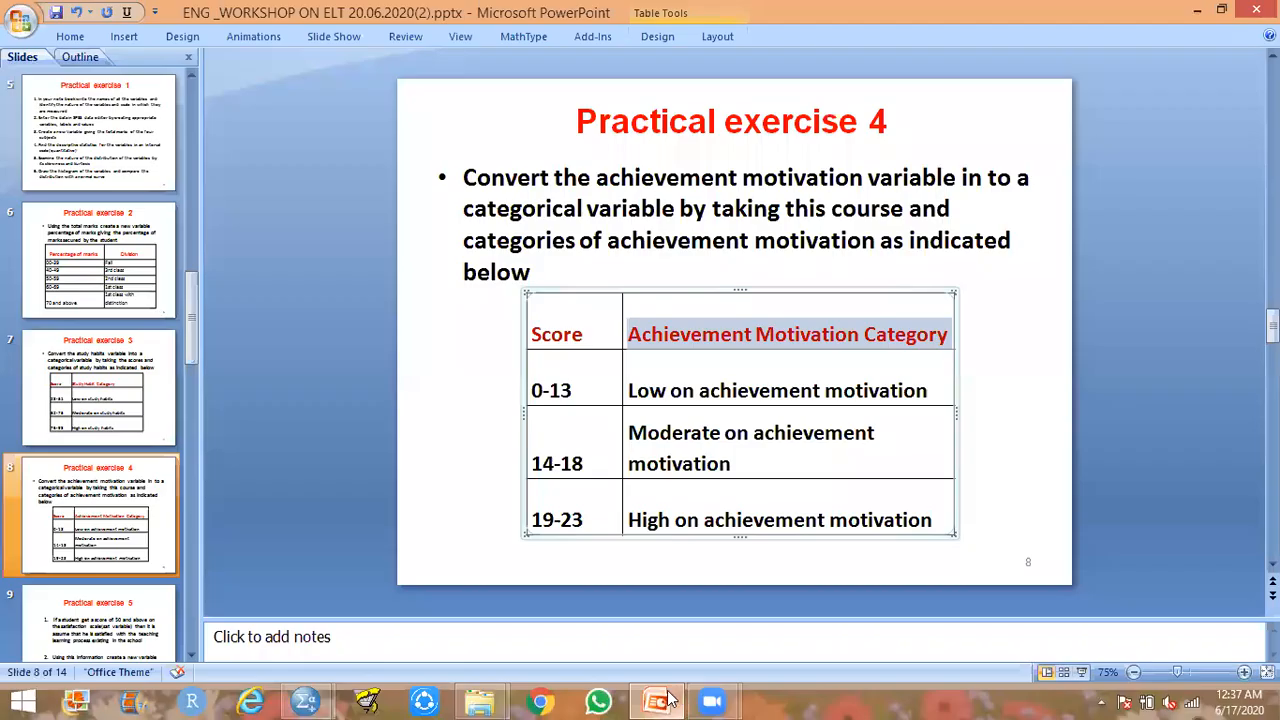
pyautogui.click(672, 700)
pyautogui.click(466, 364)
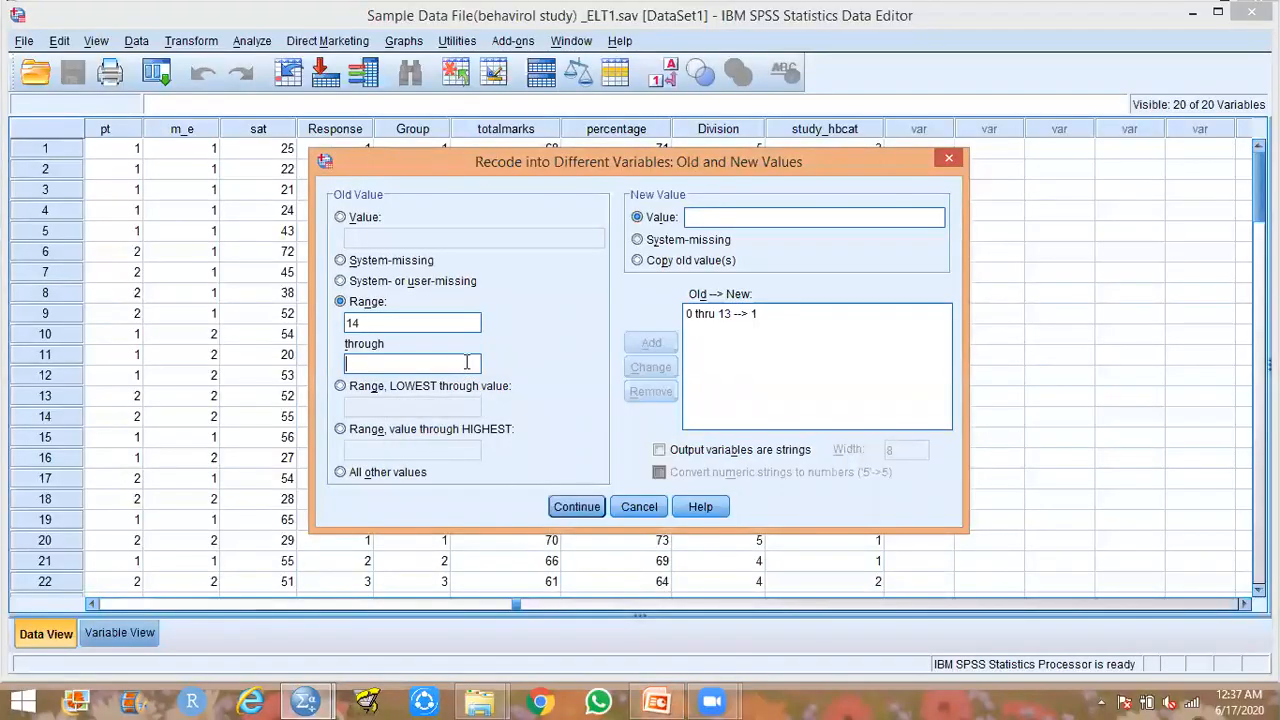
pyautogui.click(705, 216)
pyautogui.write('2')
pyautogui.click(651, 342)
# Add a recode rule that maps all other values to 3 and run the recode of A_Motiv into mot_cat.
pyautogui.click(426, 322)
pyautogui.click(416, 473)
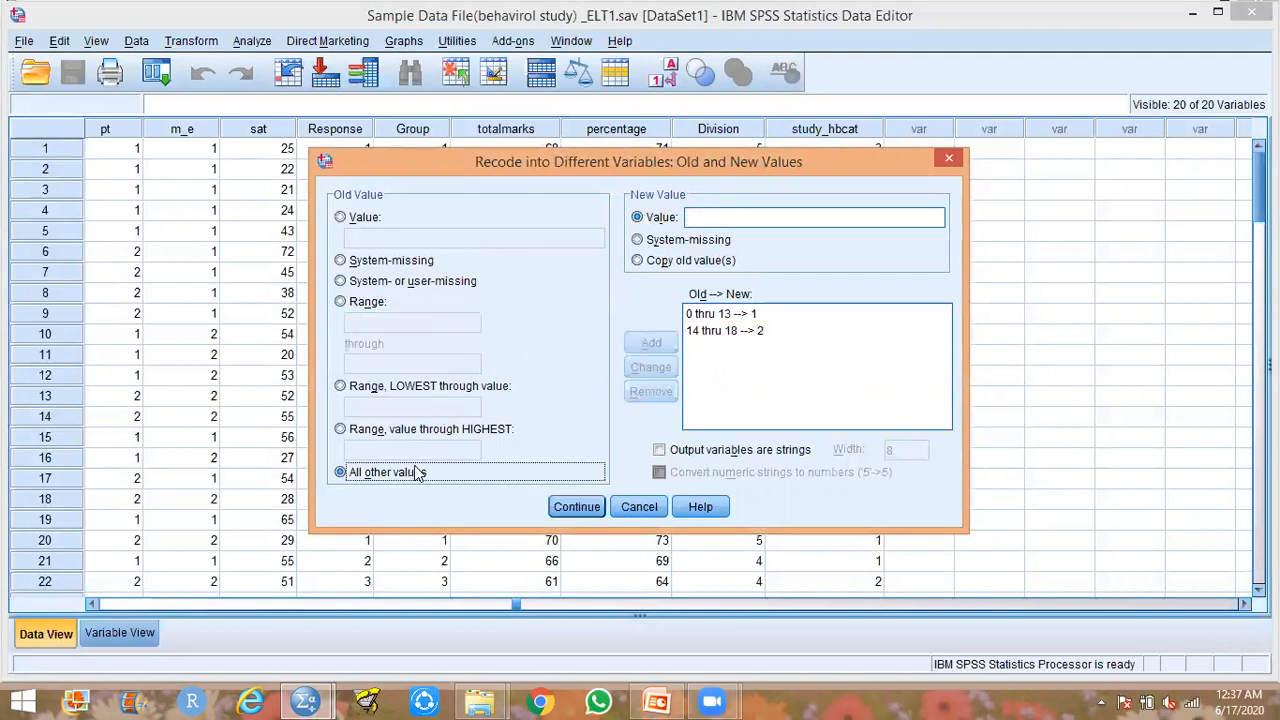
pyautogui.click(716, 214)
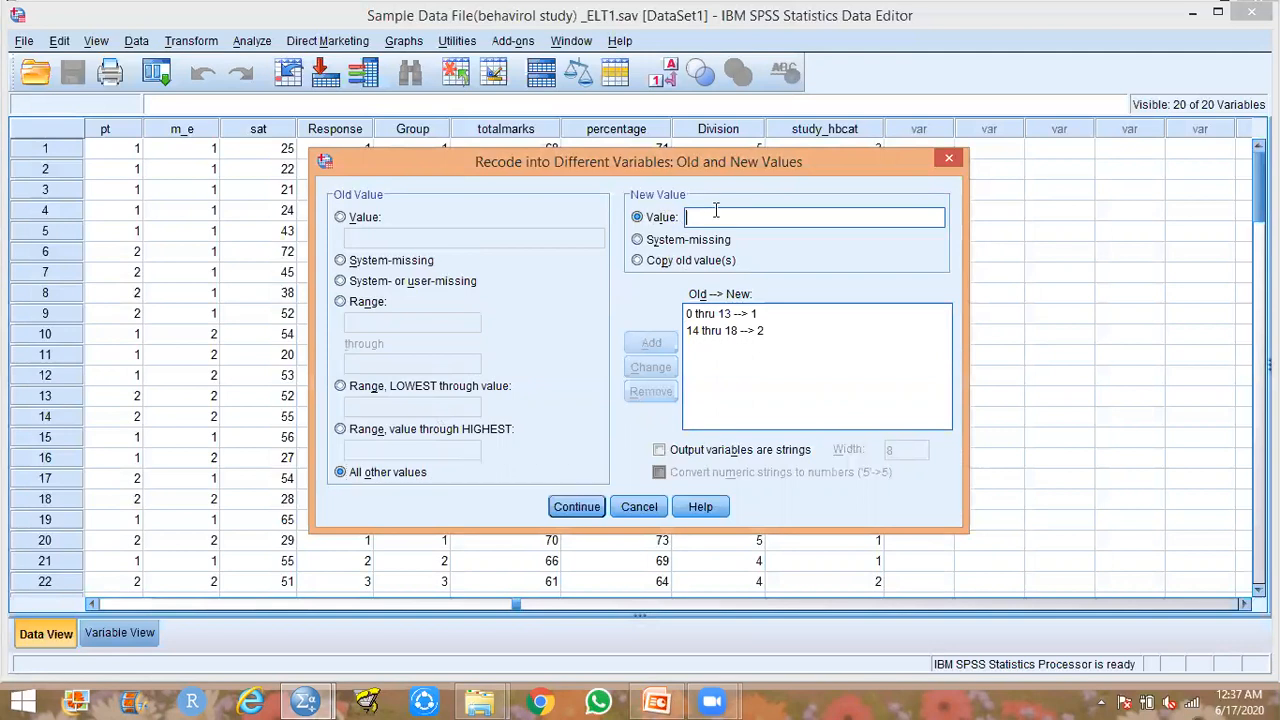
pyautogui.write('3')
pyautogui.click(651, 345)
pyautogui.click(576, 507)
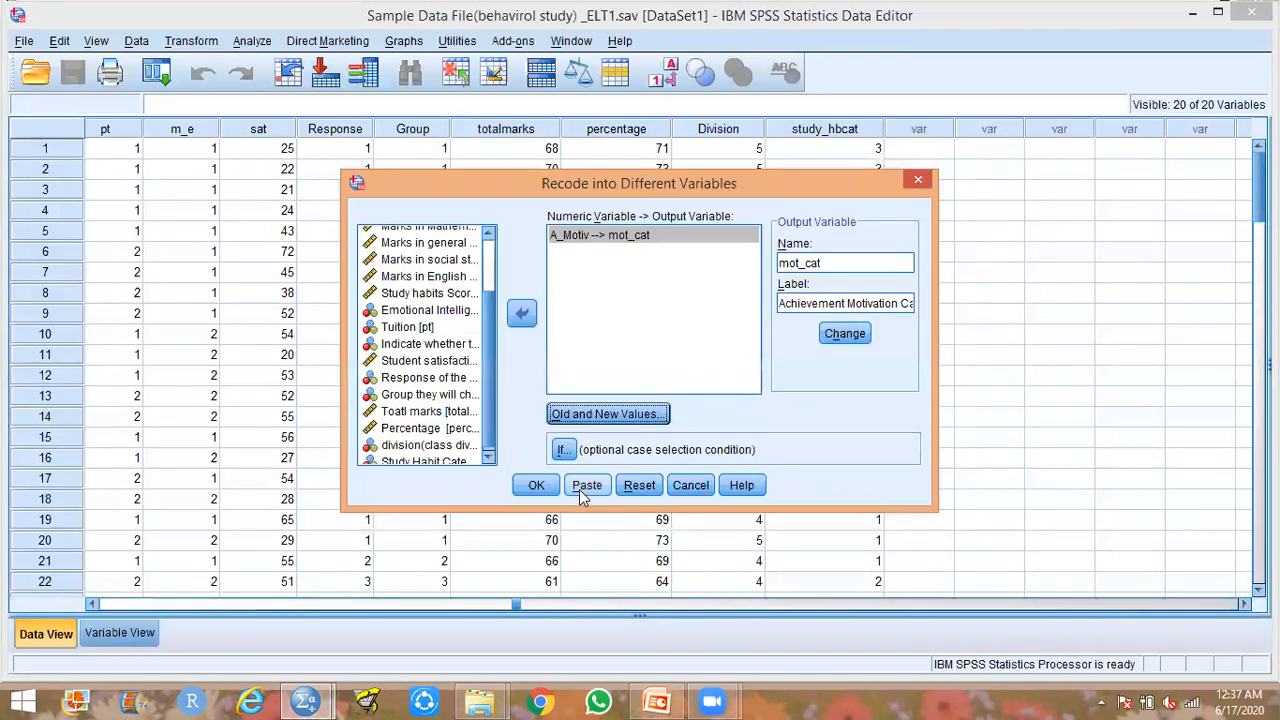
pyautogui.click(537, 486)
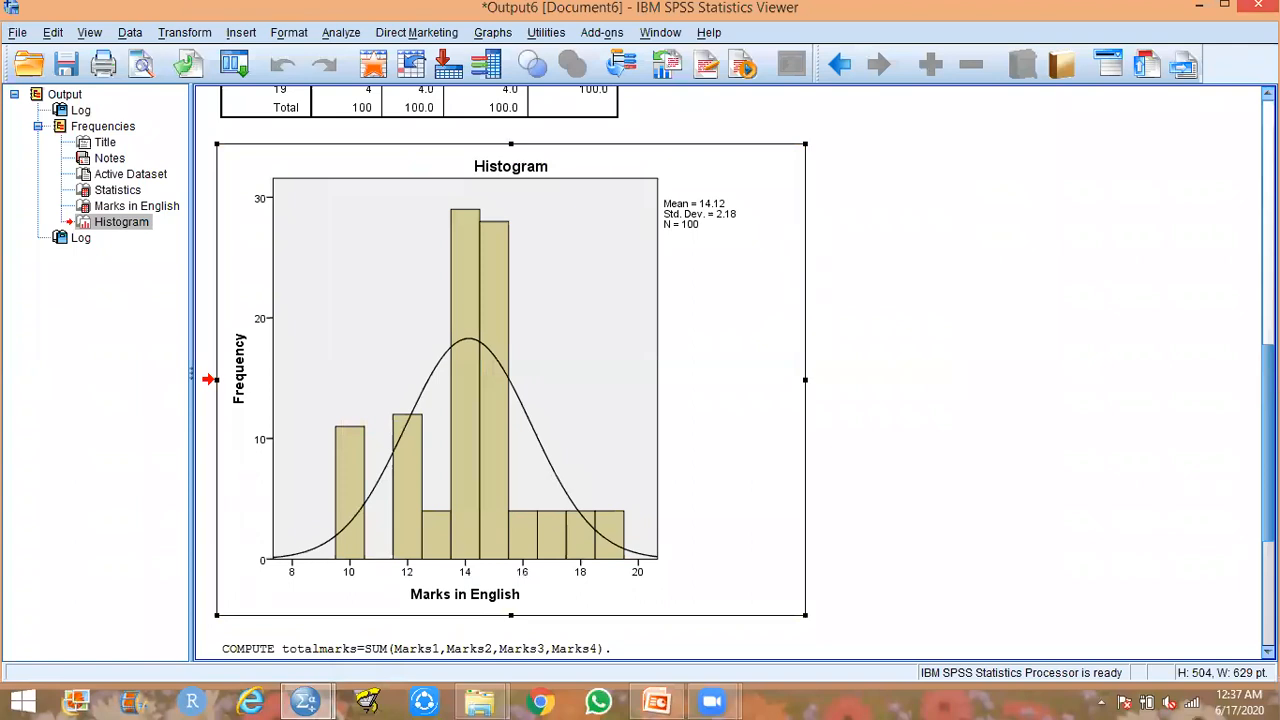
pyautogui.click(411, 65)
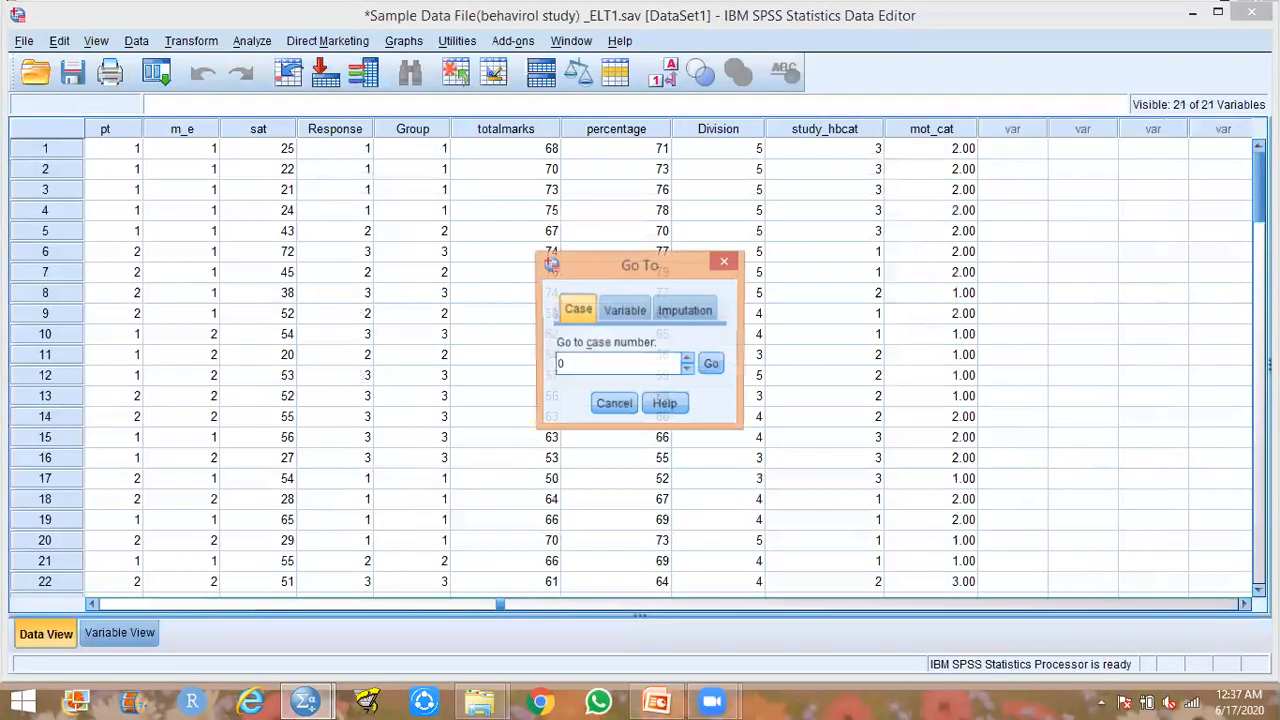
pyautogui.click(724, 262)
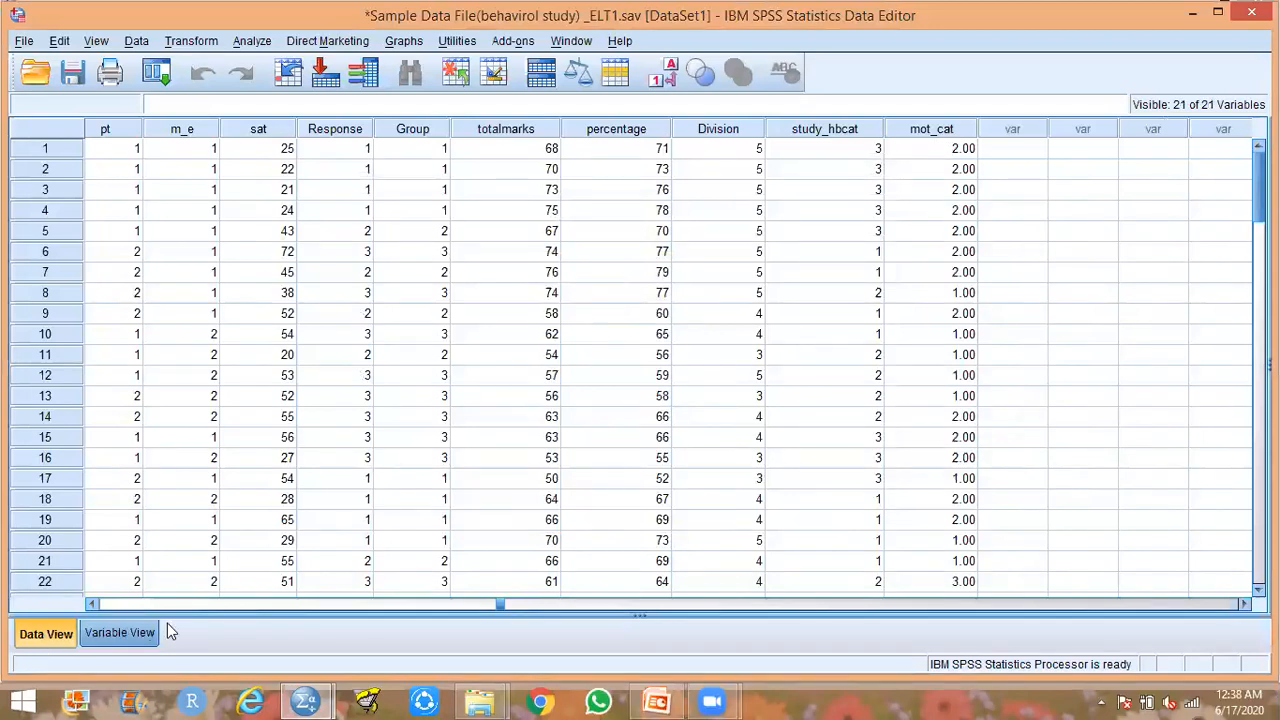
# Set the decimals of mot_cat to 0 in the variable definitions.
pyautogui.click(126, 635)
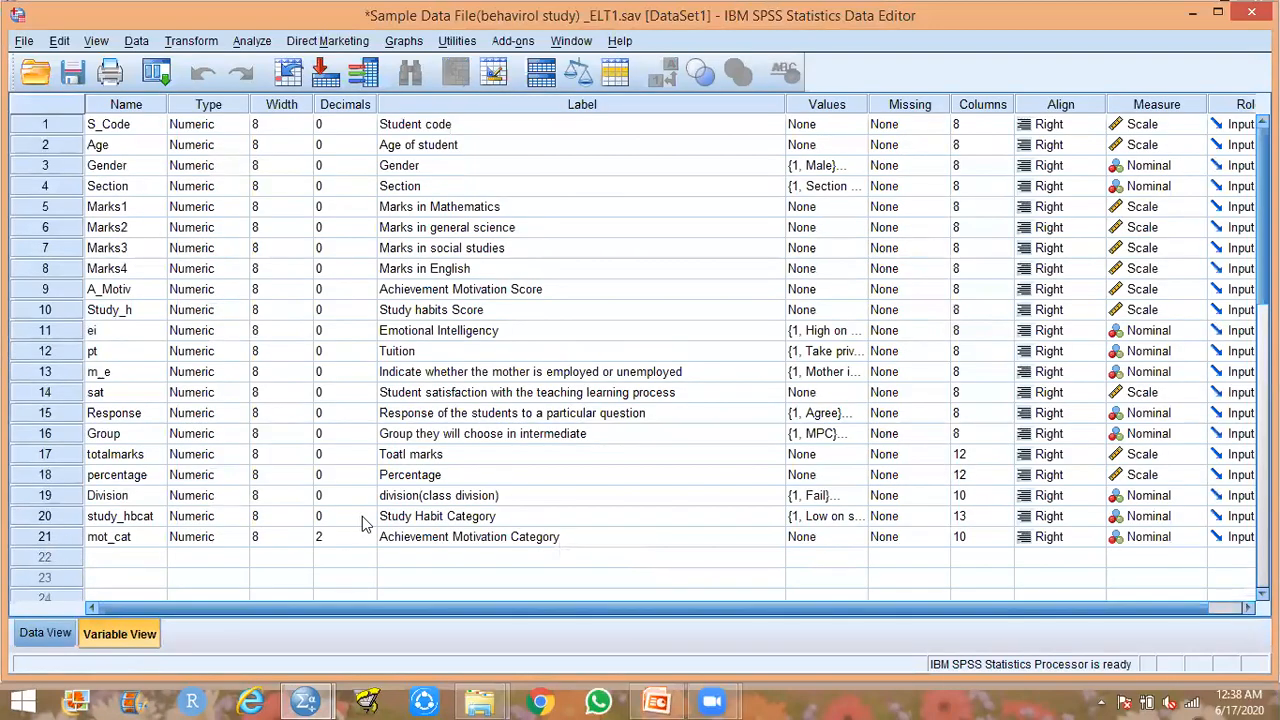
pyautogui.click(422, 540)
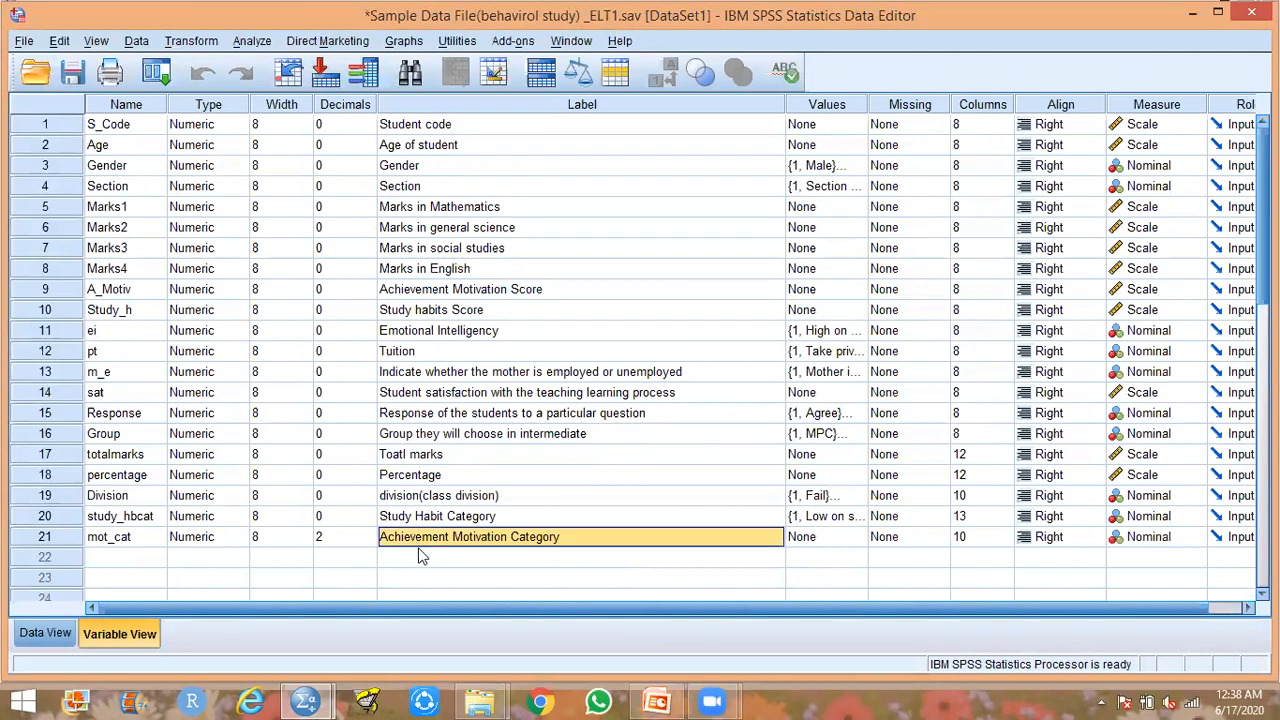
pyautogui.click(336, 532)
pyautogui.click(368, 545)
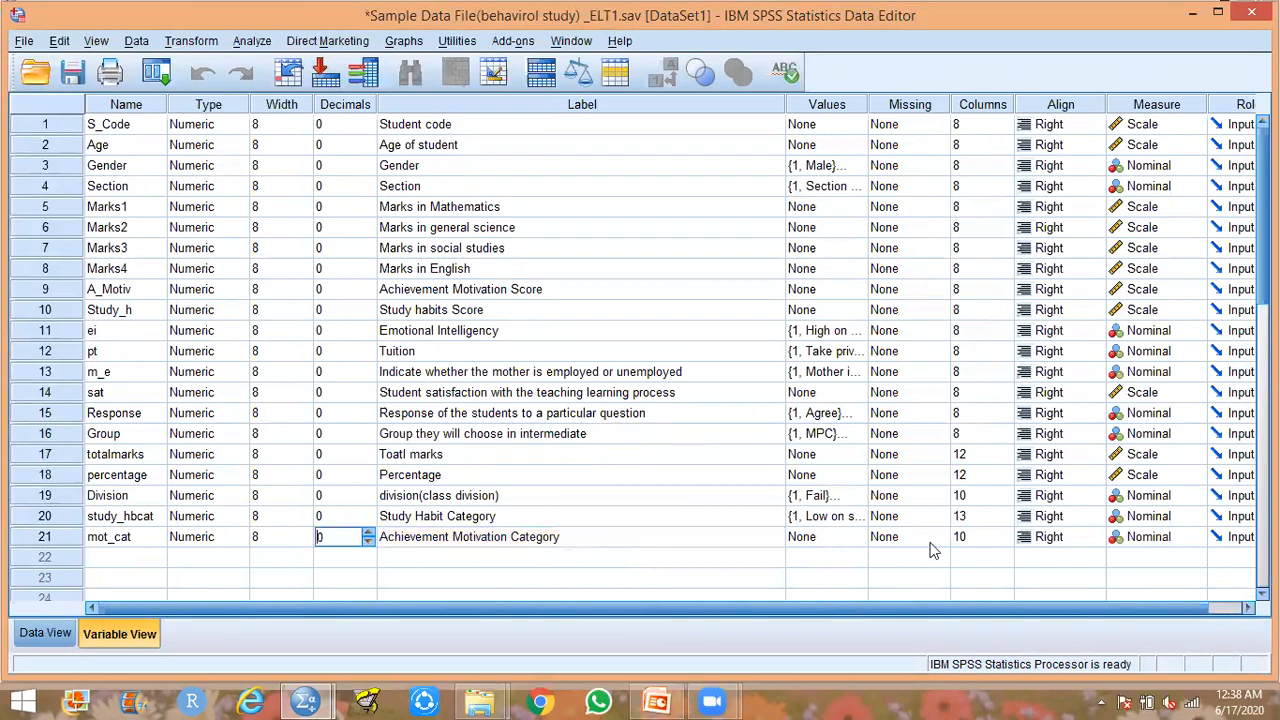
# Add the value label 1 = "Low on achievement motivation" to mot_cat, copying the text from the exercise 4 slide in PowerPoint.
pyautogui.click(851, 538)
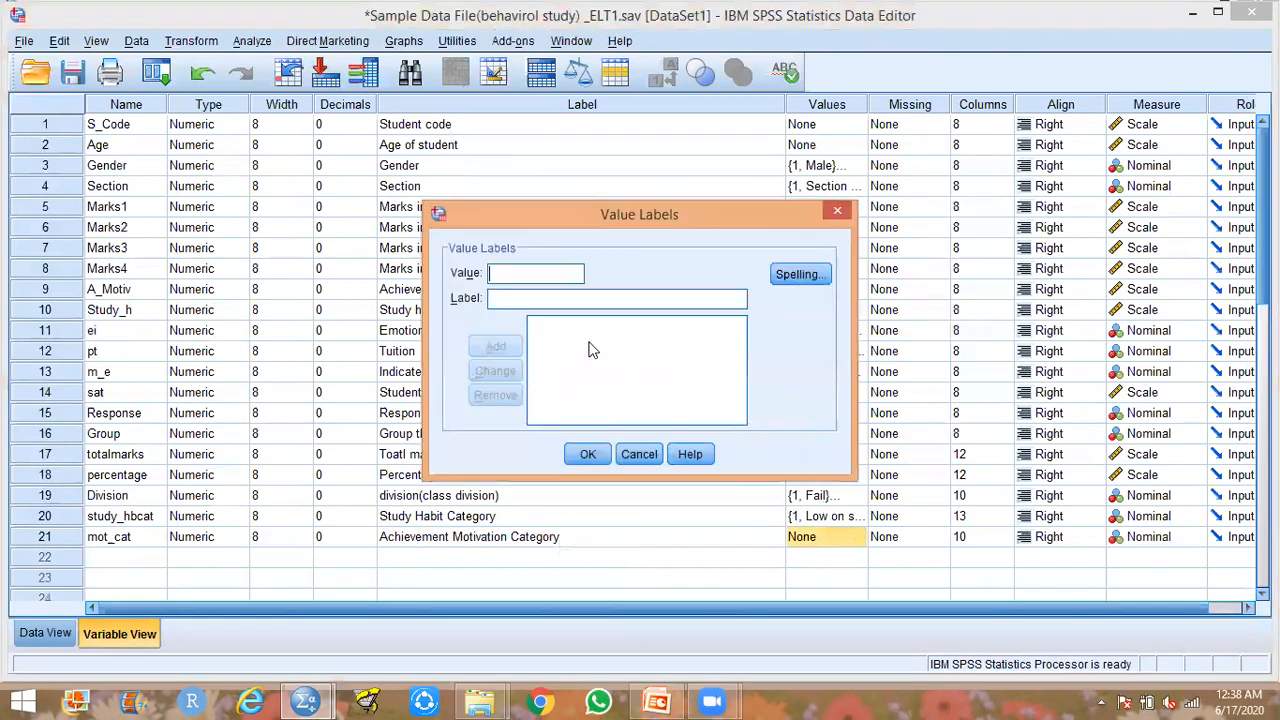
pyautogui.write('1')
pyautogui.click(542, 298)
pyautogui.click(657, 700)
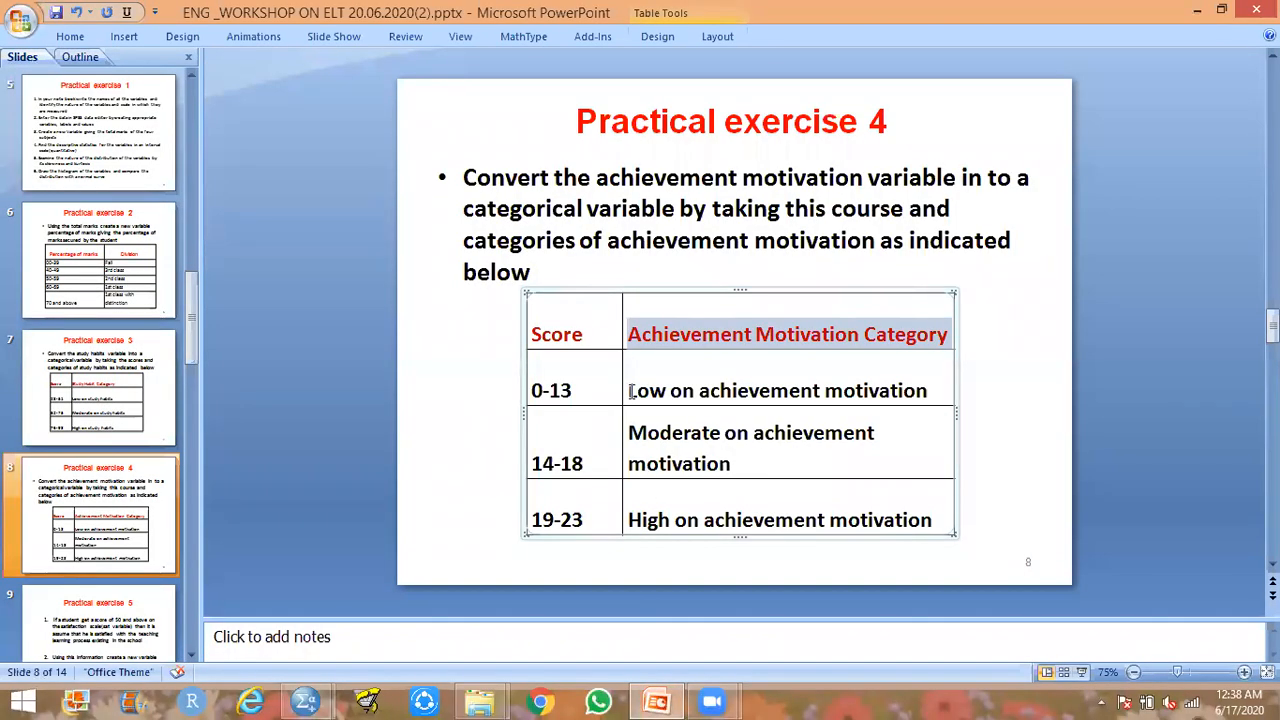
pyautogui.moveTo(630, 392); pyautogui.dragTo(893, 386)
pyautogui.hotkey('ctrl', 'c')
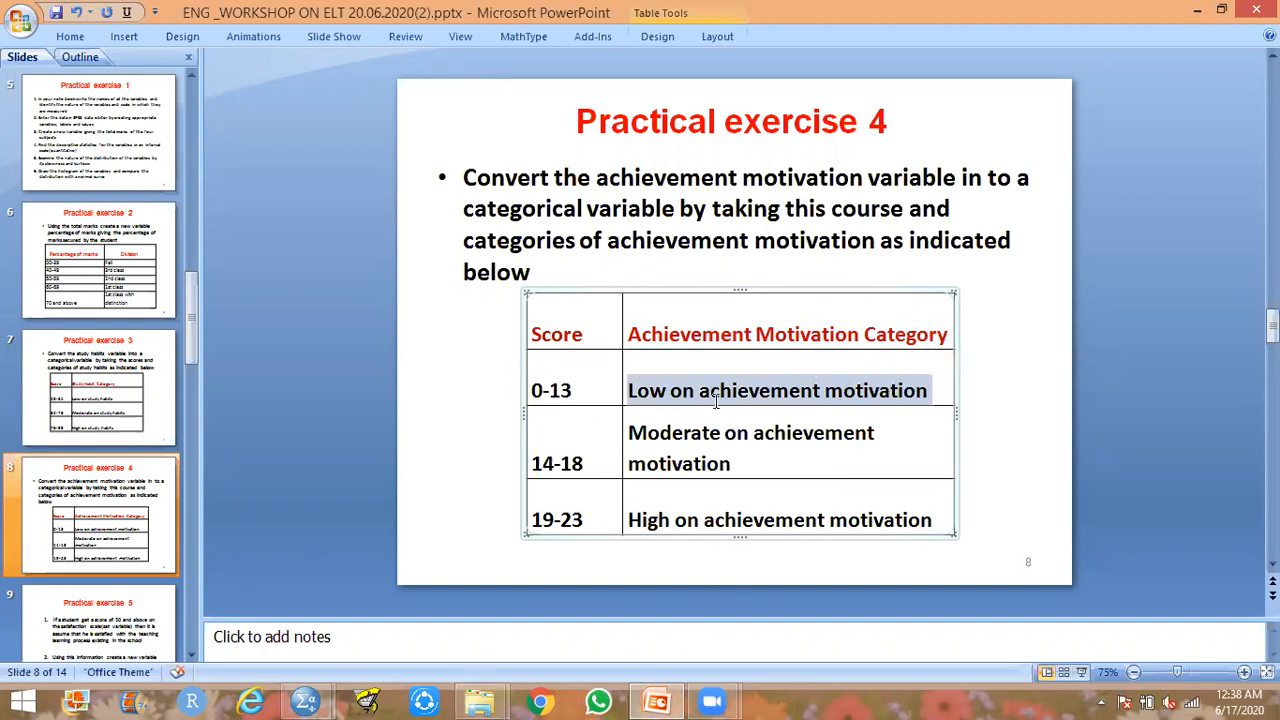
pyautogui.click(306, 700)
pyautogui.click(250, 625)
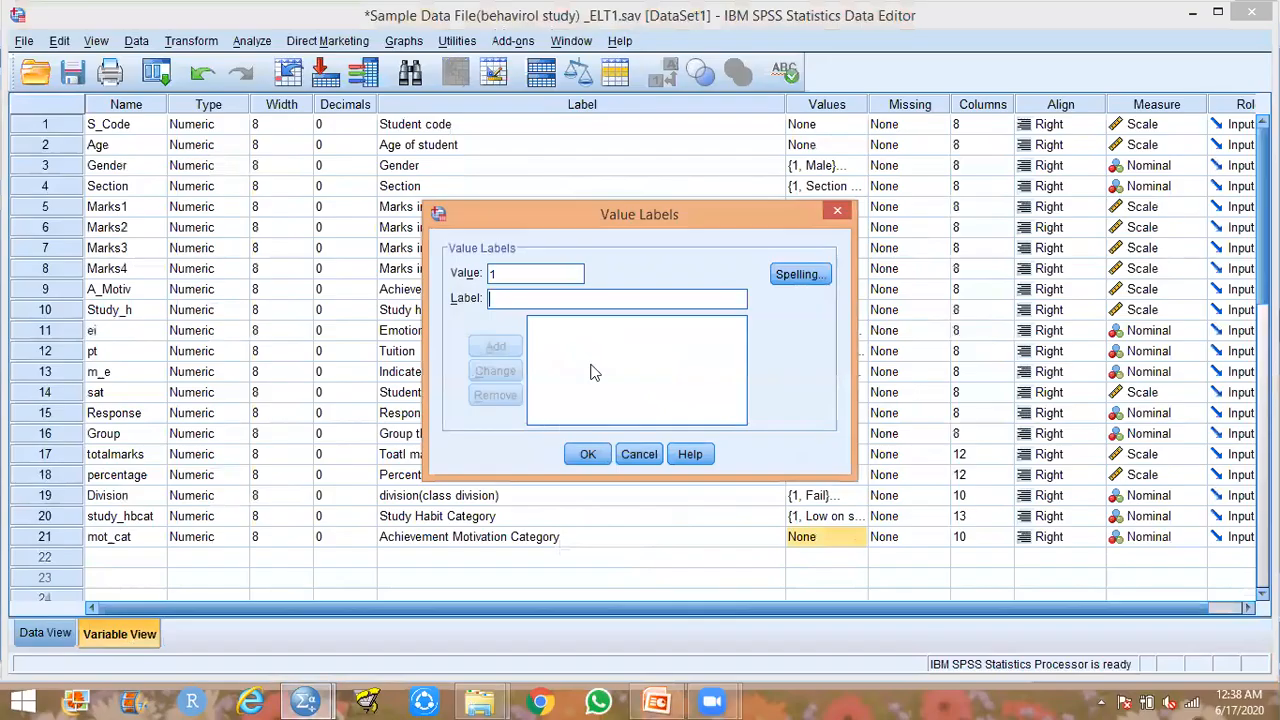
pyautogui.hotkey('ctrl', 'v')
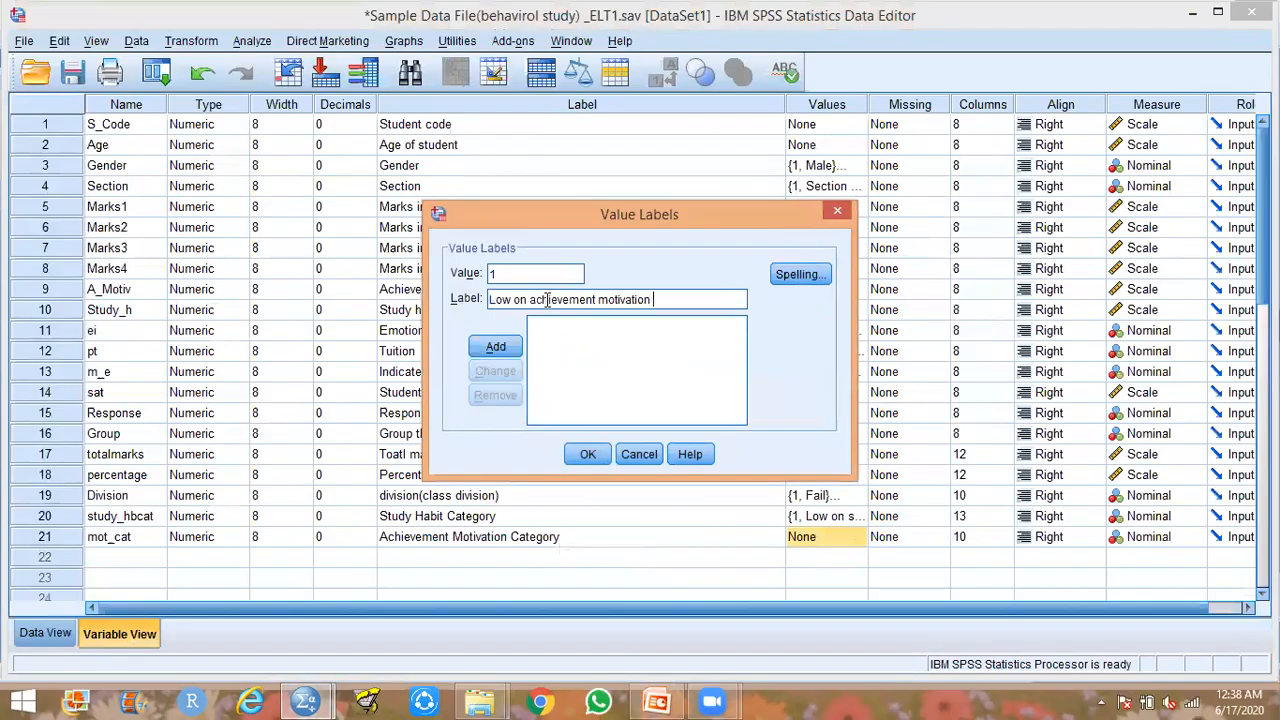
pyautogui.click(495, 346)
# Add the value label 2 = "Moderate on achievement motivation" to mot_cat, copying the text from the PowerPoint slide.
pyautogui.click(528, 294)
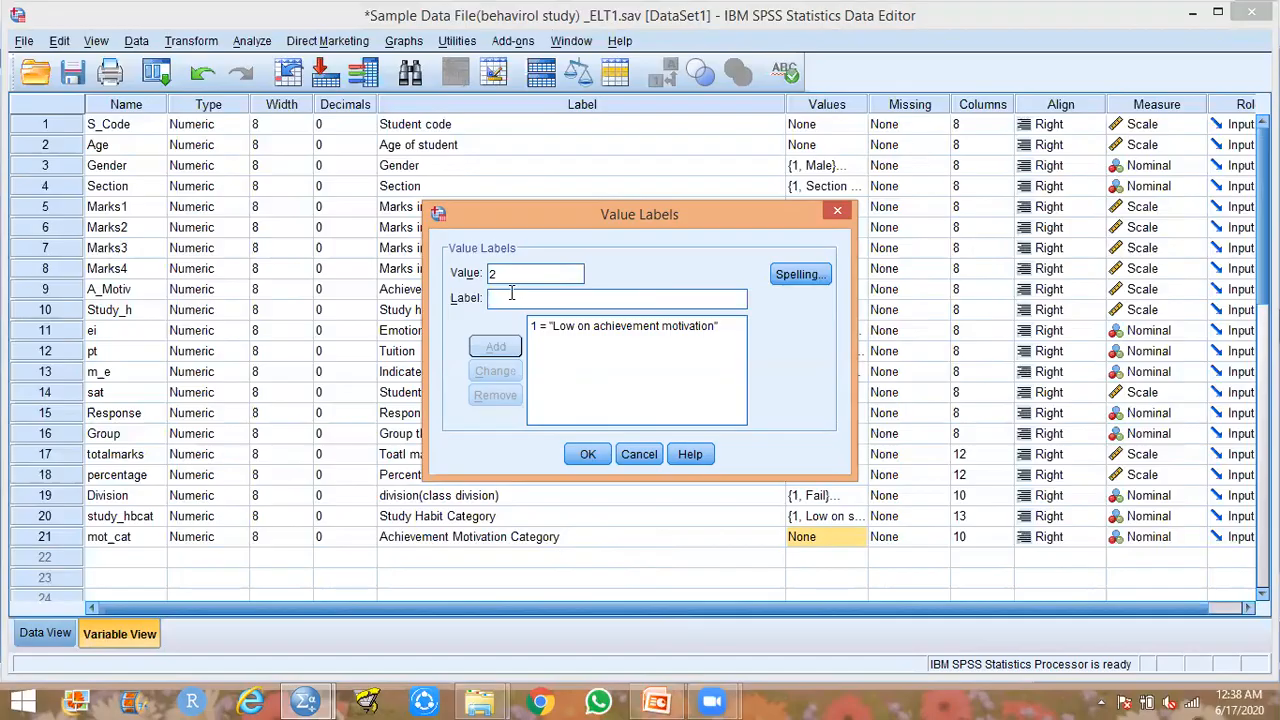
pyautogui.click(657, 700)
pyautogui.click(658, 700)
pyautogui.click(658, 700)
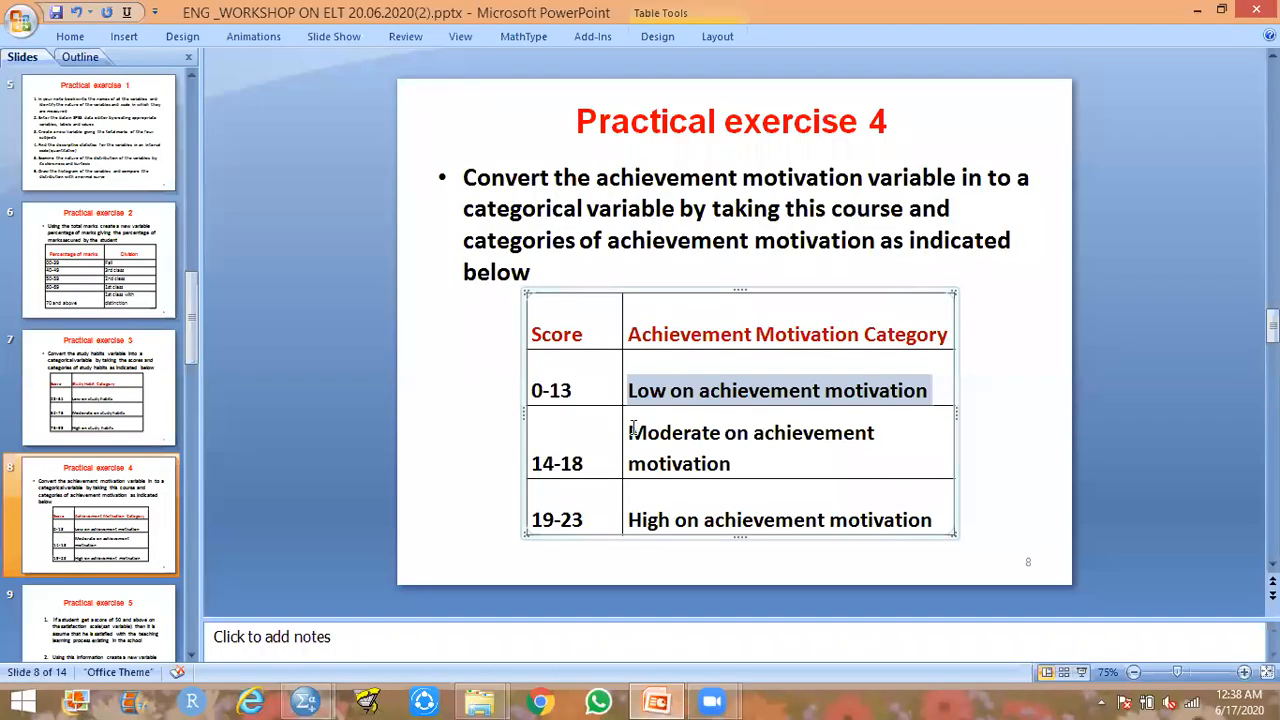
pyautogui.moveTo(632, 430); pyautogui.dragTo(763, 457)
pyautogui.hotkey('ctrl', 'c')
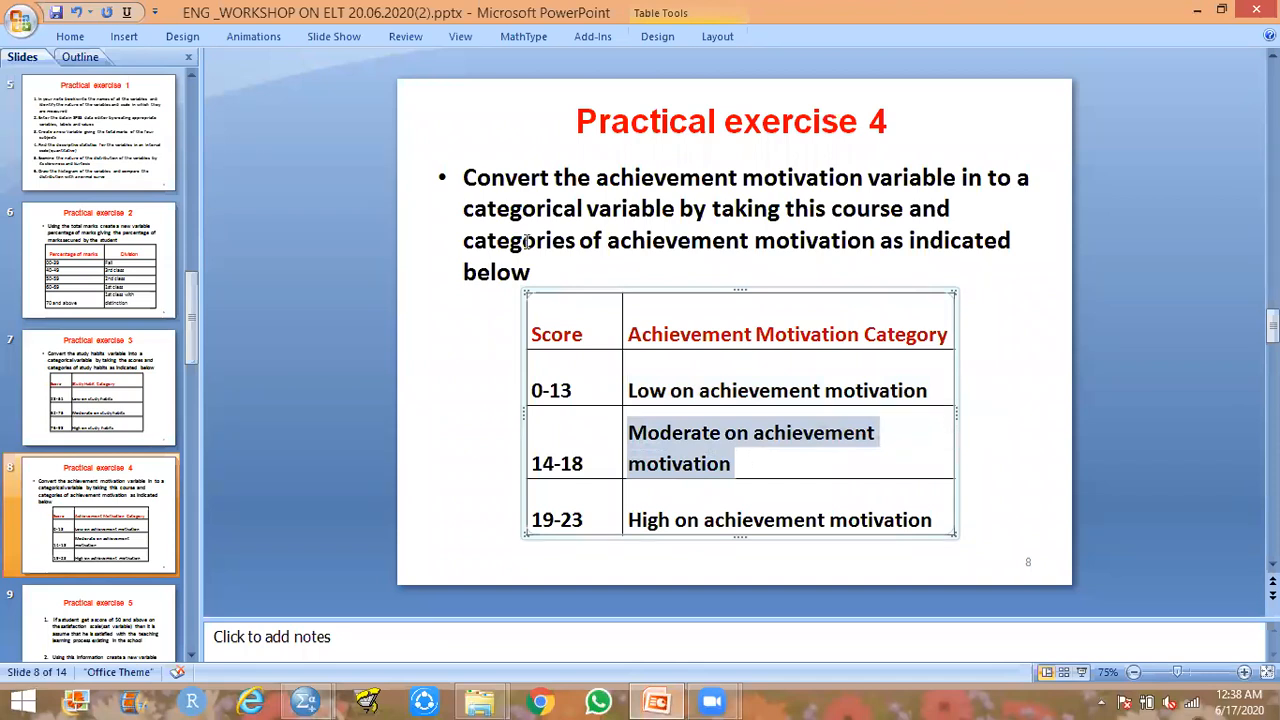
pyautogui.click(305, 700)
pyautogui.click(262, 614)
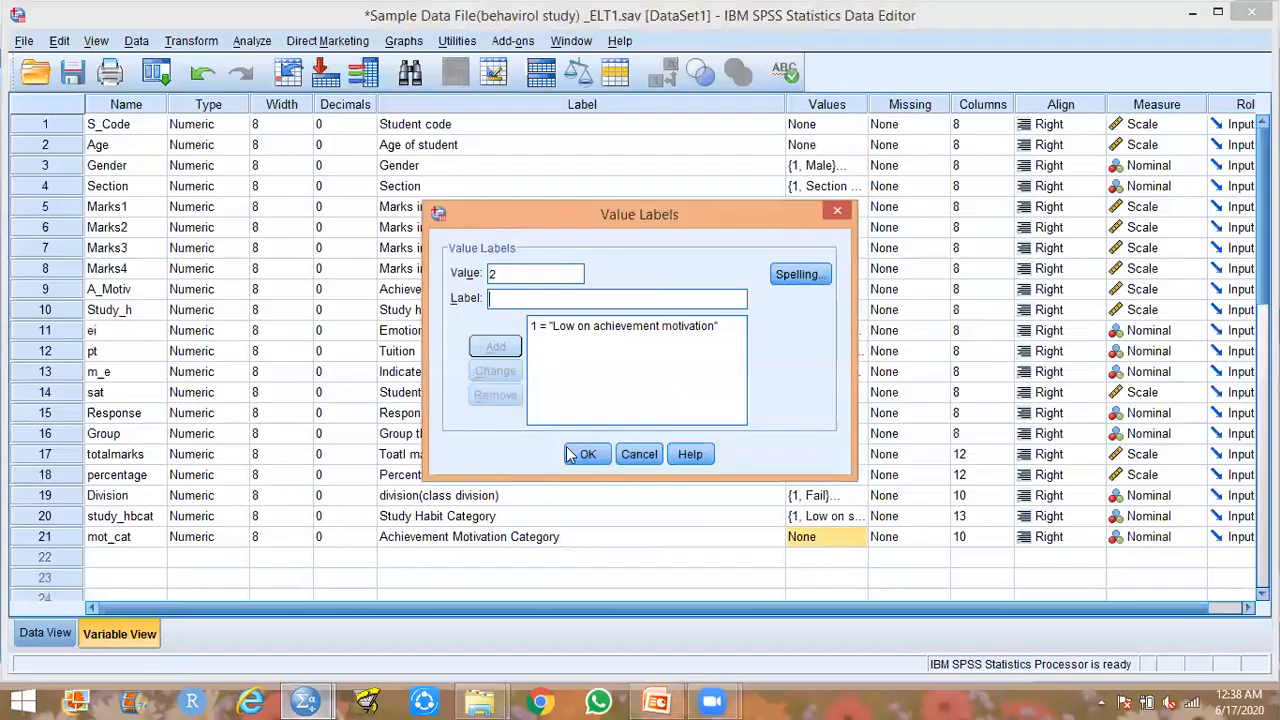
pyautogui.click(522, 297)
pyautogui.hotkey('ctrl', 'v')
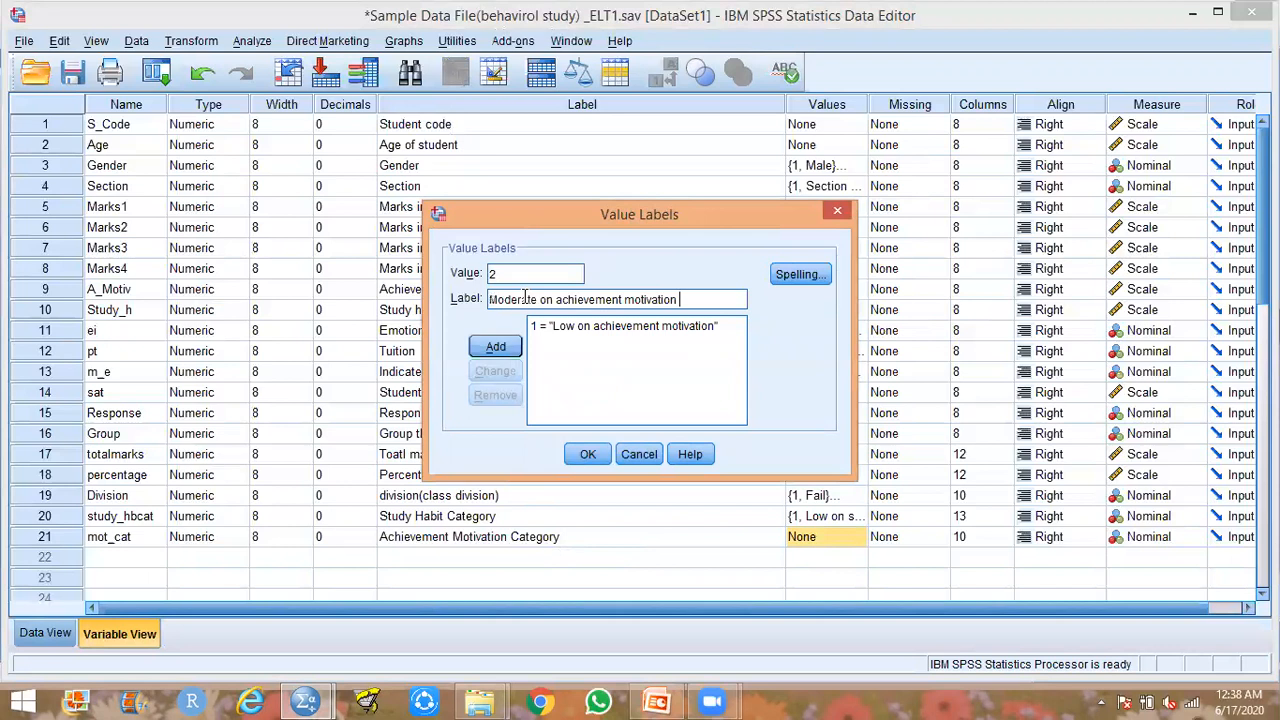
pyautogui.click(496, 347)
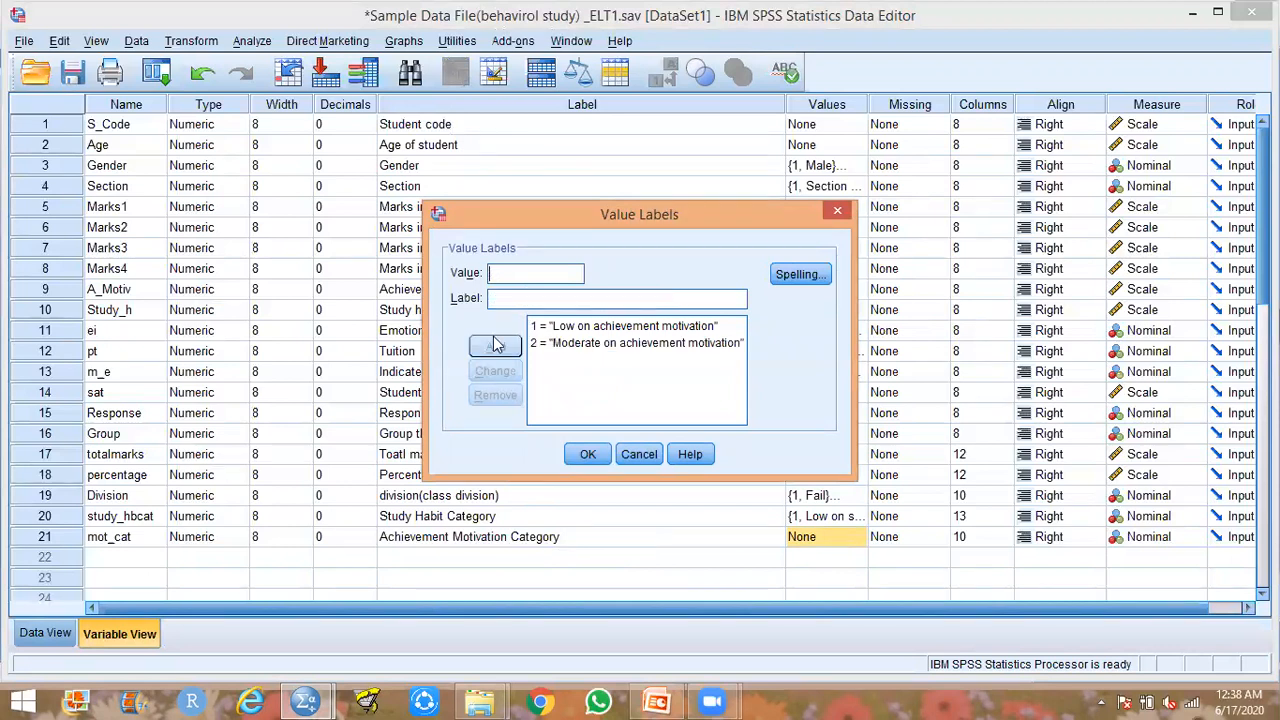
# Add the value label 3 = "High on achievement motivation" from the slide, apply mot_cat's value labels and save the data file.
pyautogui.write('3')
pyautogui.click(506, 298)
pyautogui.click(656, 702)
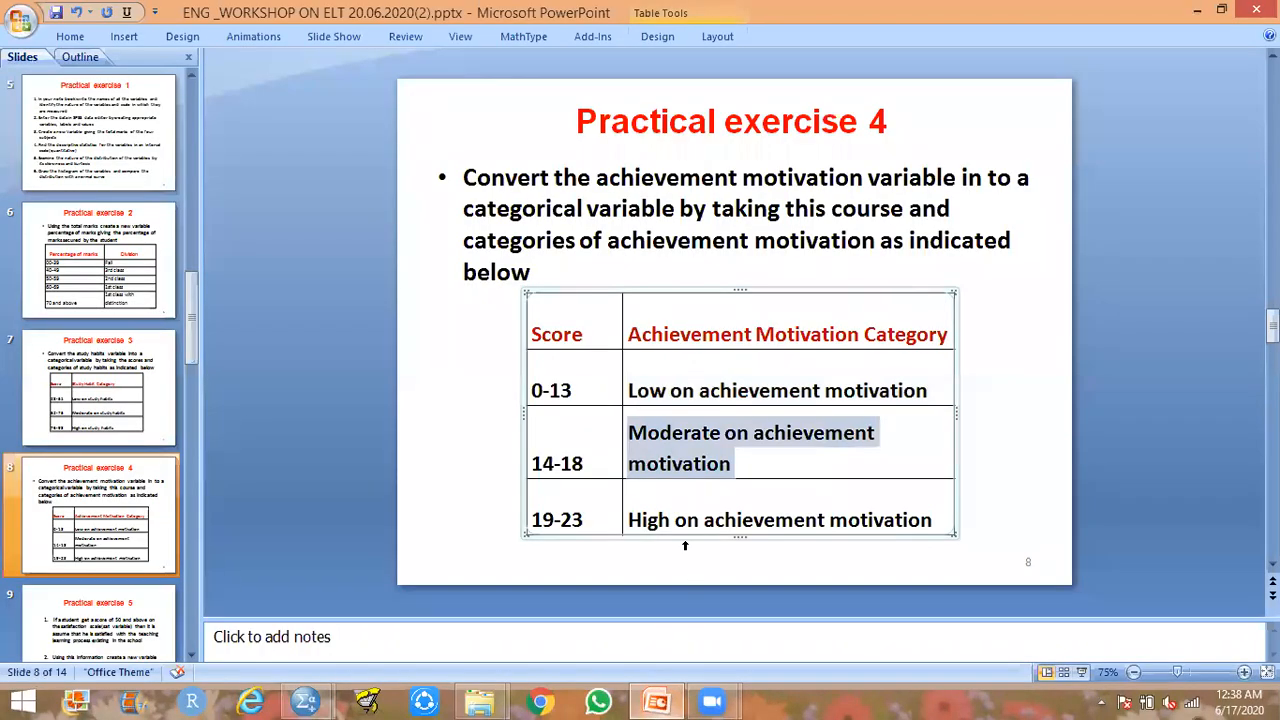
pyautogui.moveTo(623, 522); pyautogui.dragTo(965, 488)
pyautogui.hotkey('ctrl', 'c')
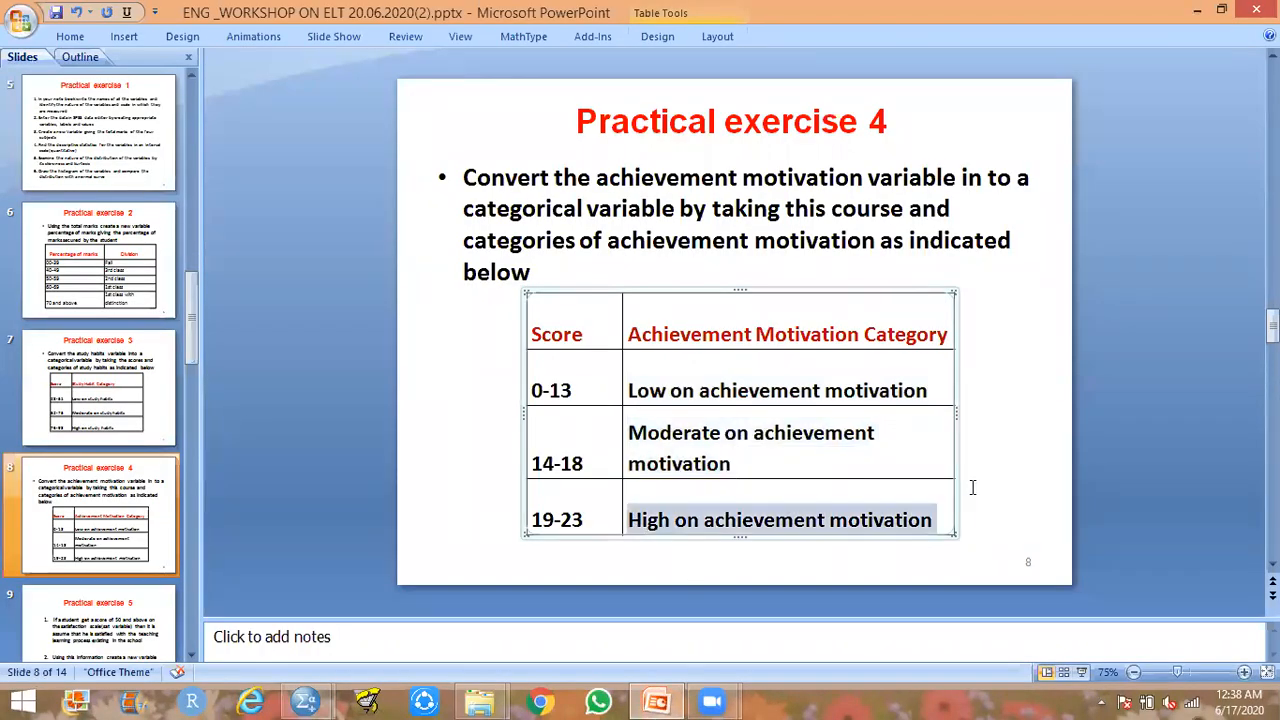
pyautogui.click(305, 702)
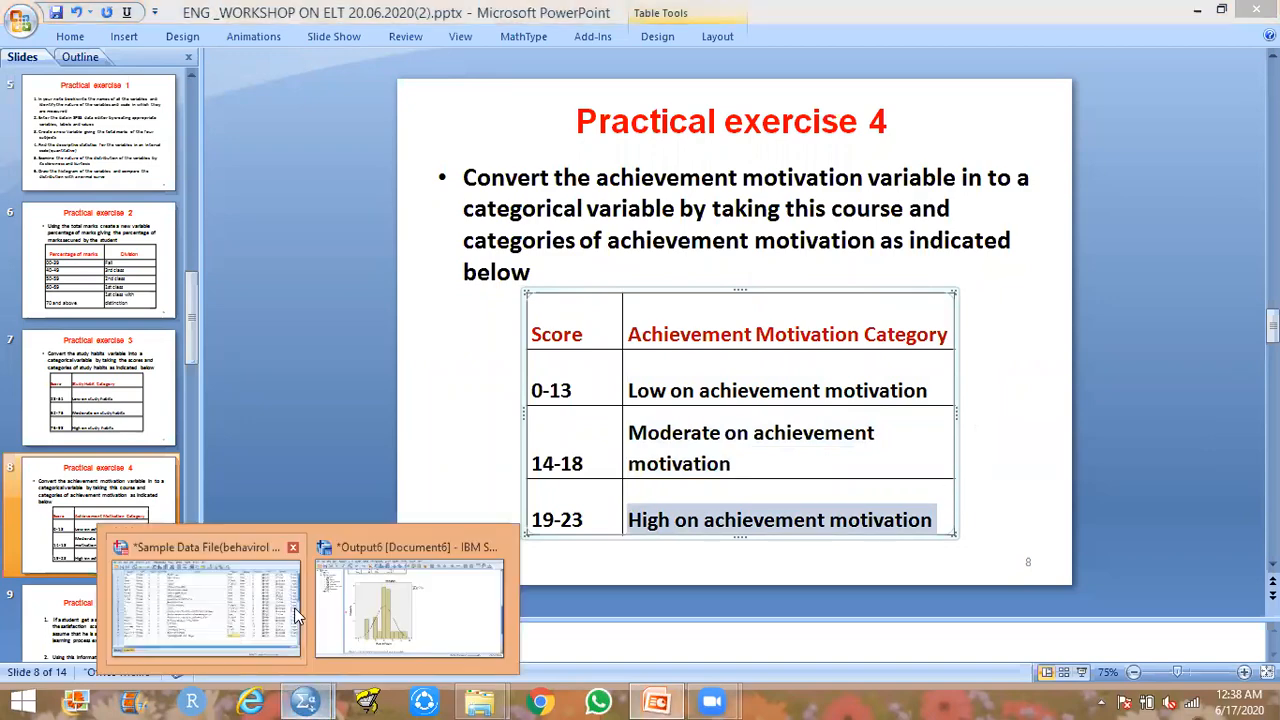
pyautogui.click(296, 616)
pyautogui.click(515, 297)
pyautogui.hotkey('ctrl', 'v')
pyautogui.click(495, 346)
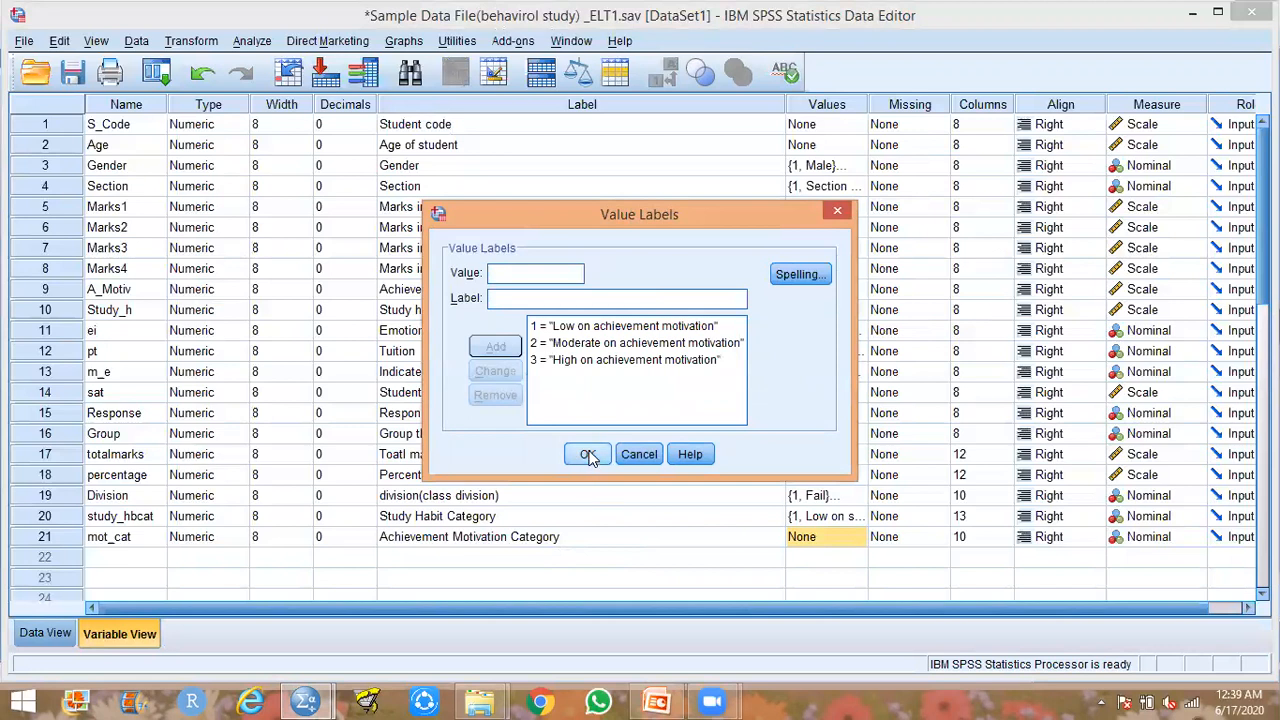
pyautogui.click(588, 455)
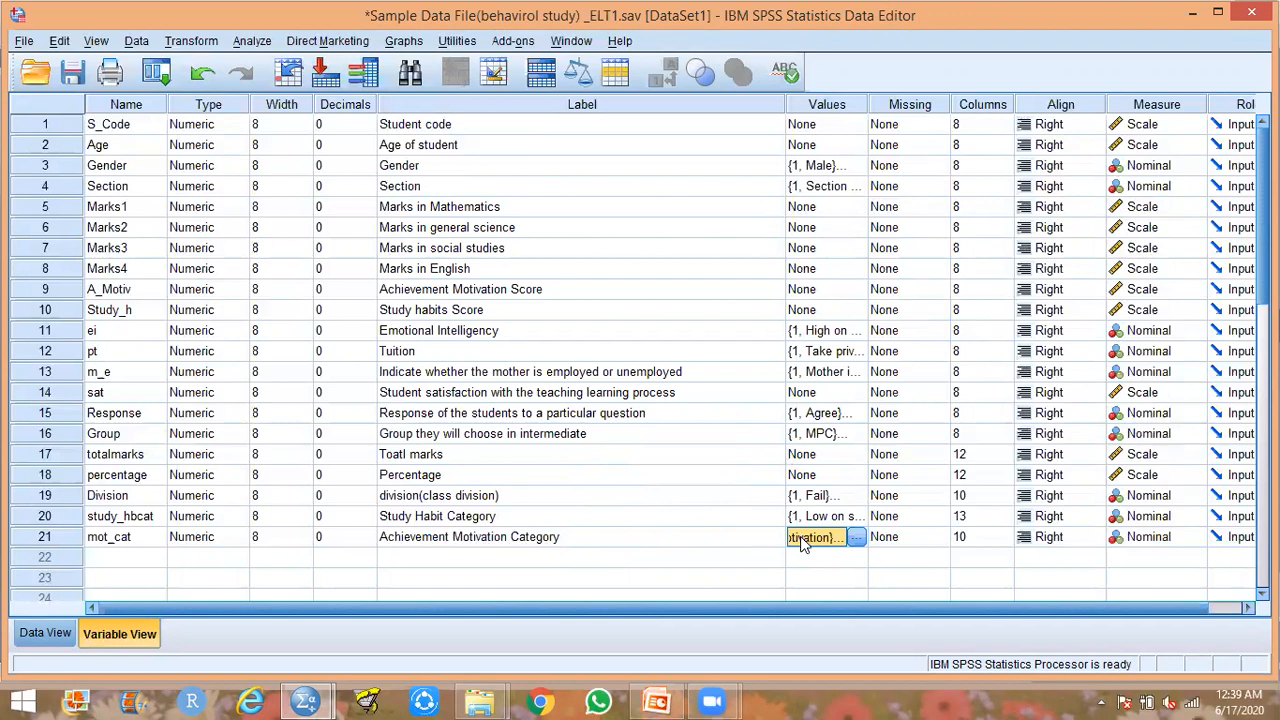
pyautogui.click(72, 74)
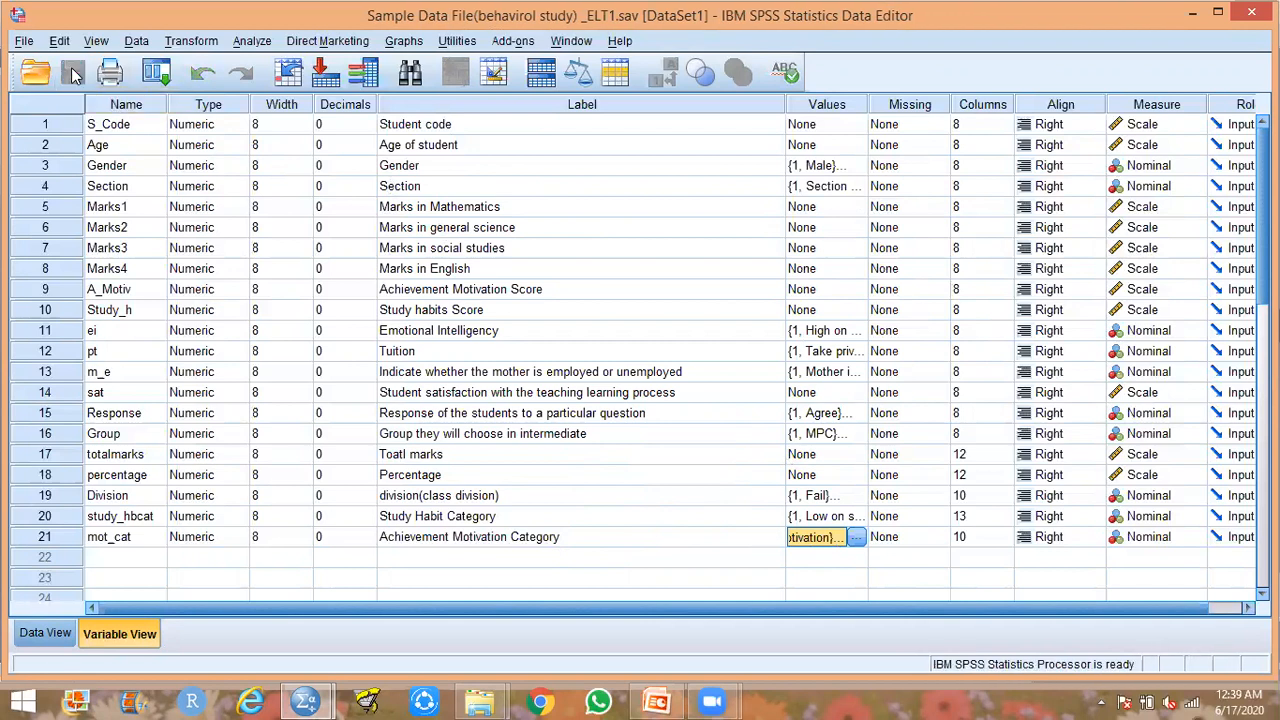
# Switch to PowerPoint, review the slides of the completed exercises and read the Practical exercise 5 instructions.
pyautogui.click(656, 702)
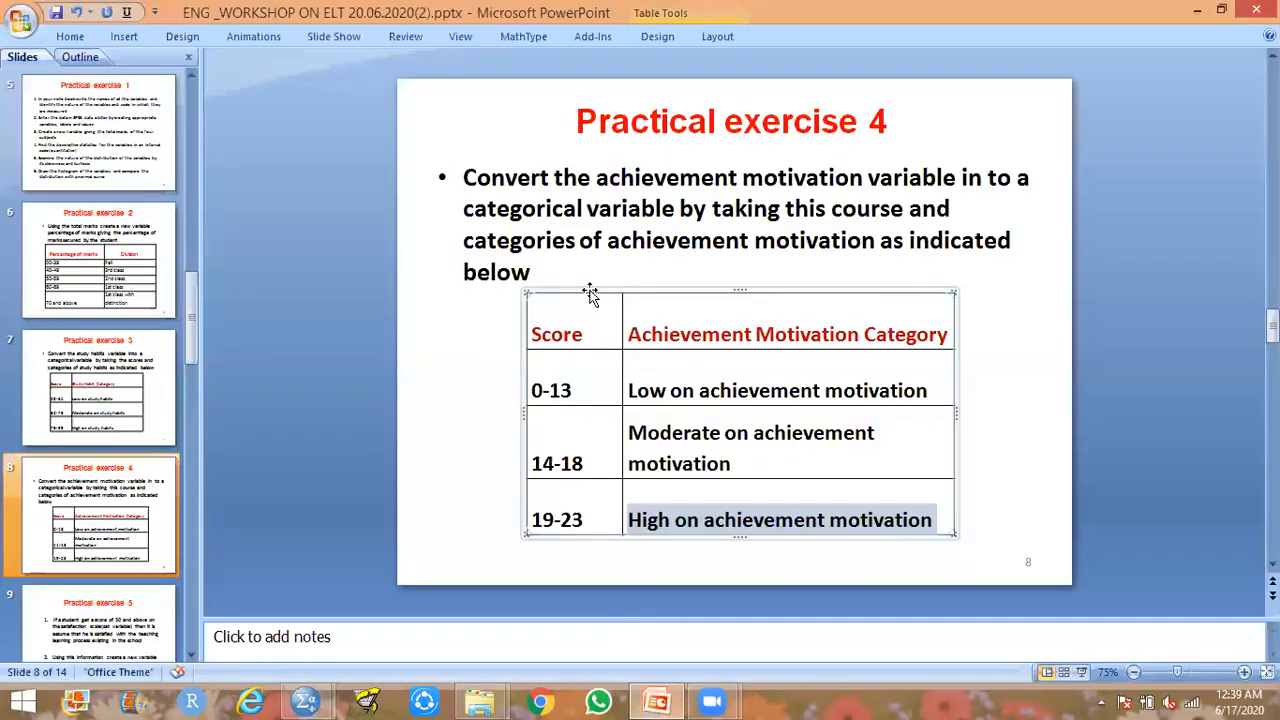
pyautogui.click(124, 250)
pyautogui.click(113, 383)
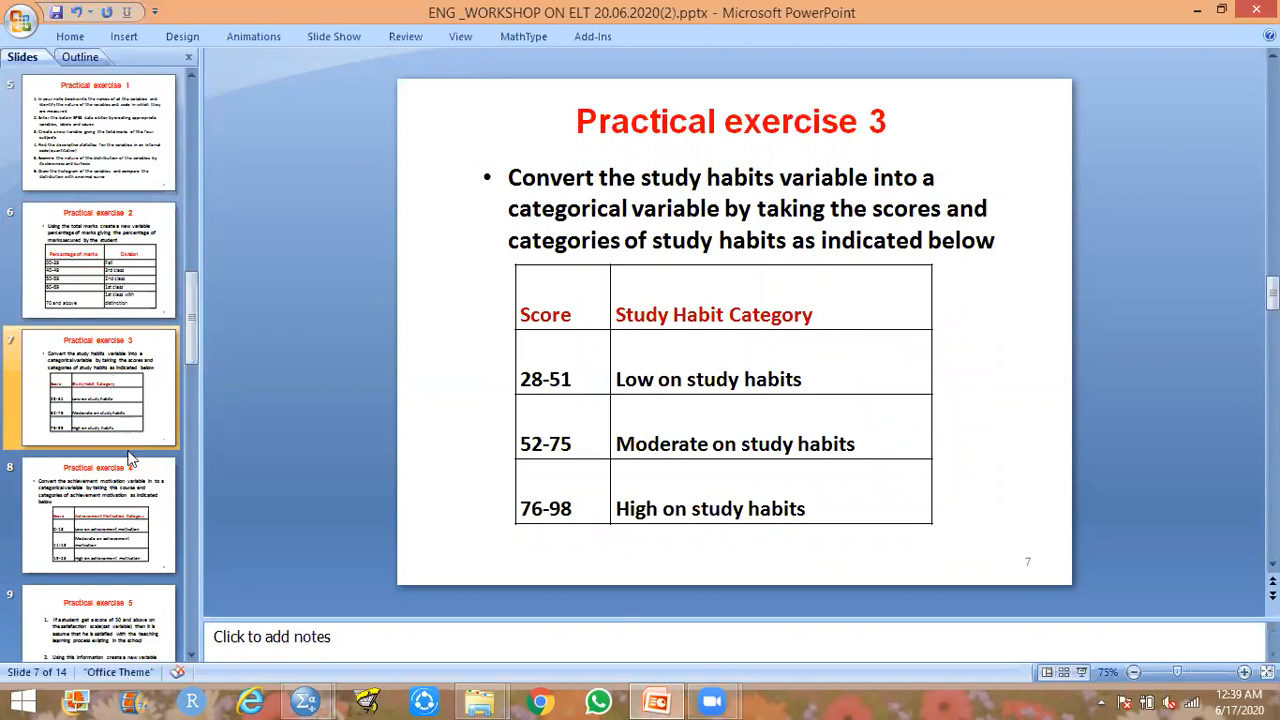
pyautogui.click(128, 508)
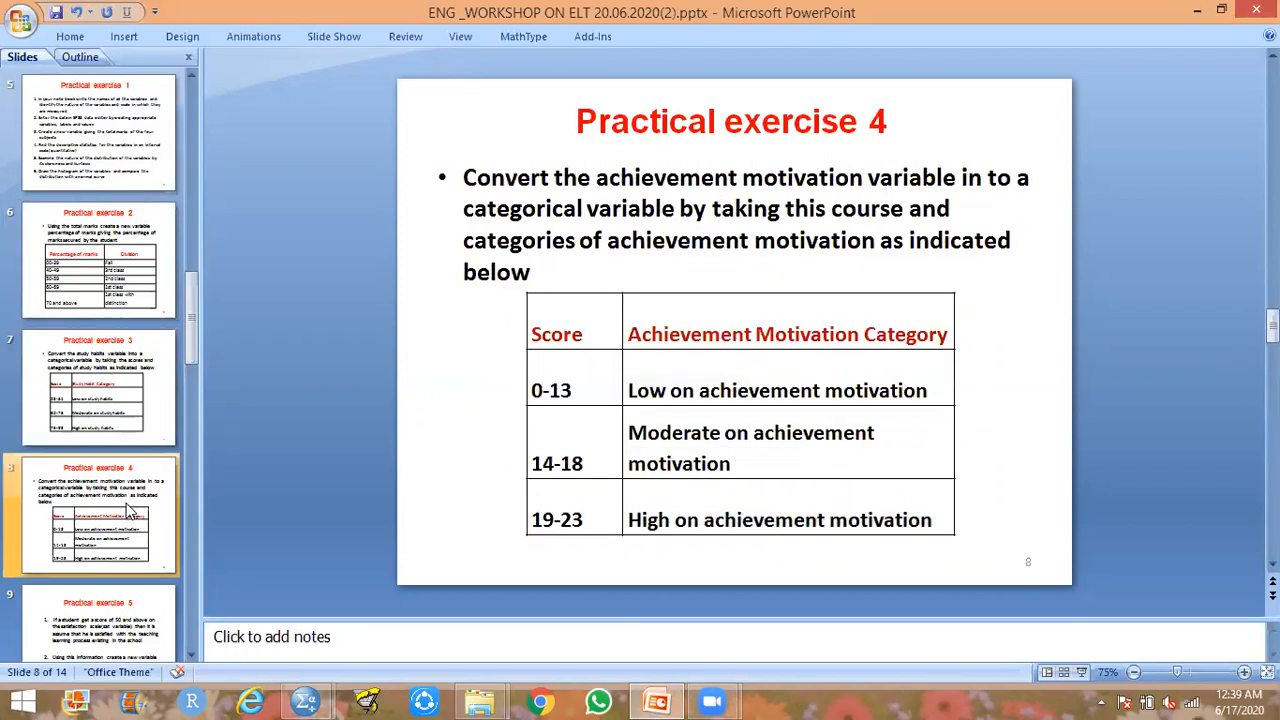
pyautogui.click(126, 594)
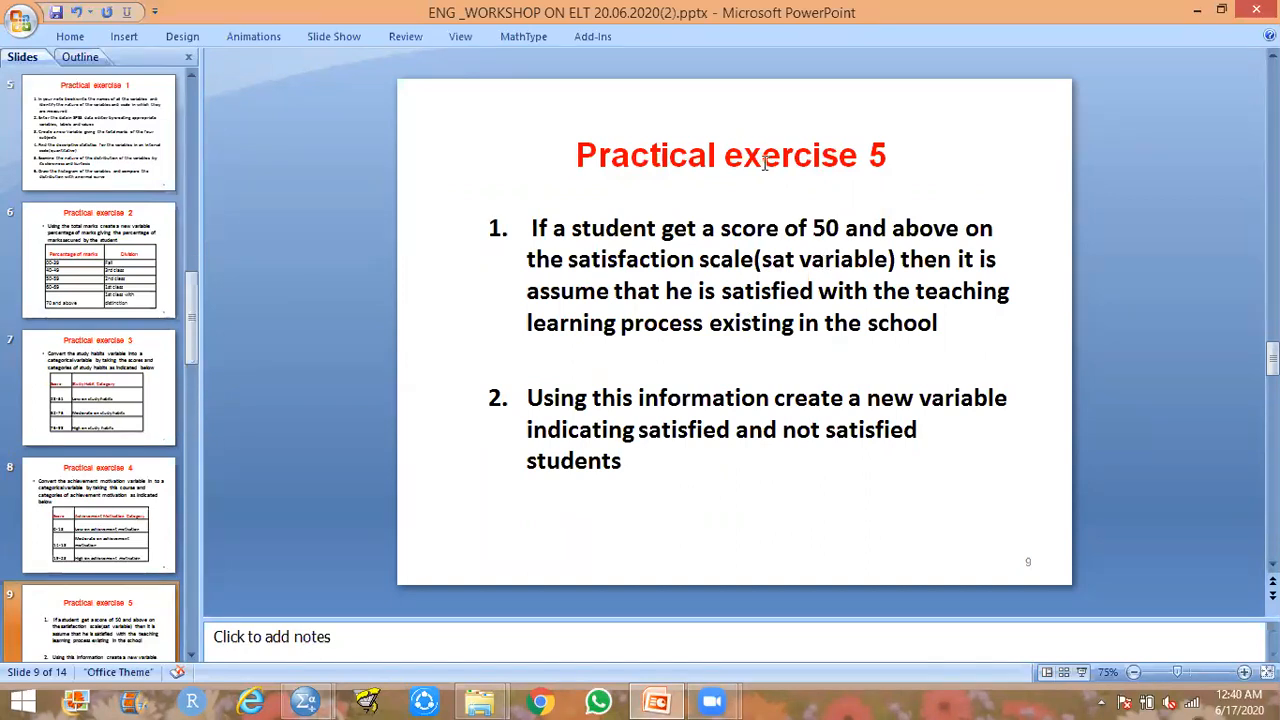
# Switch to the SPSS data editor and set up a recode into different variables, clearing the previous settings and choosing sat as input.
pyautogui.click(306, 700)
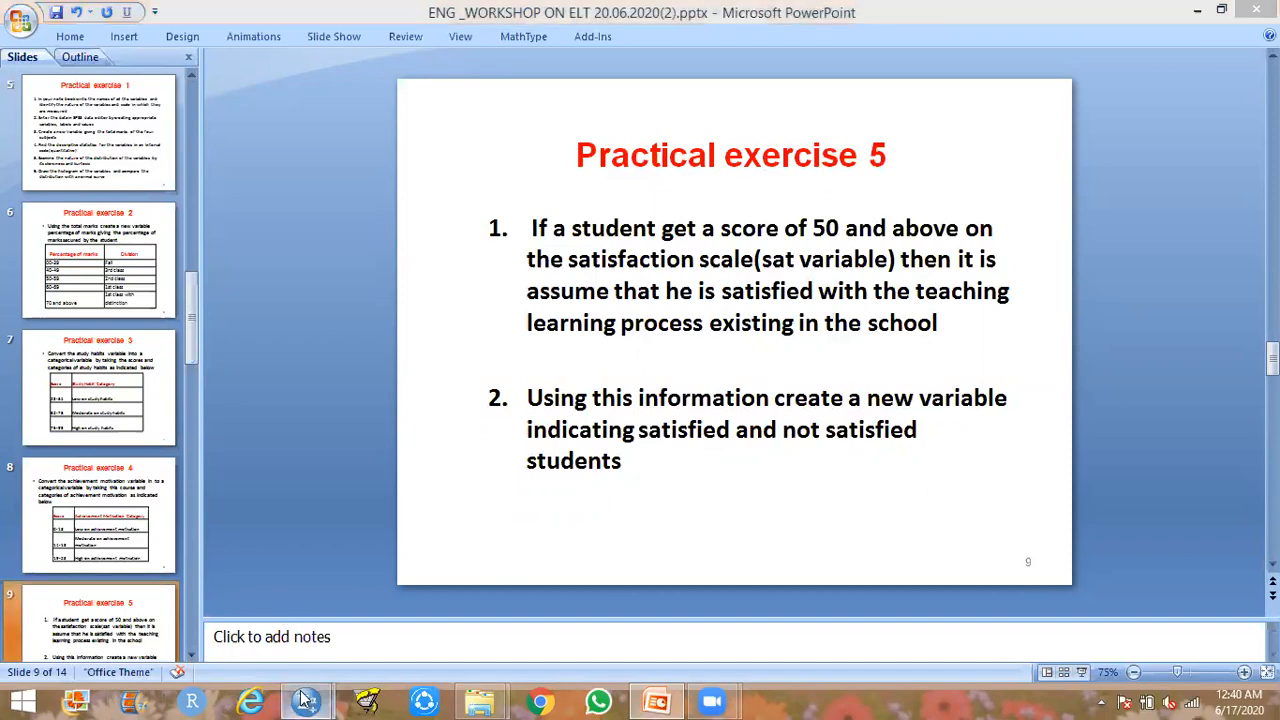
pyautogui.click(222, 612)
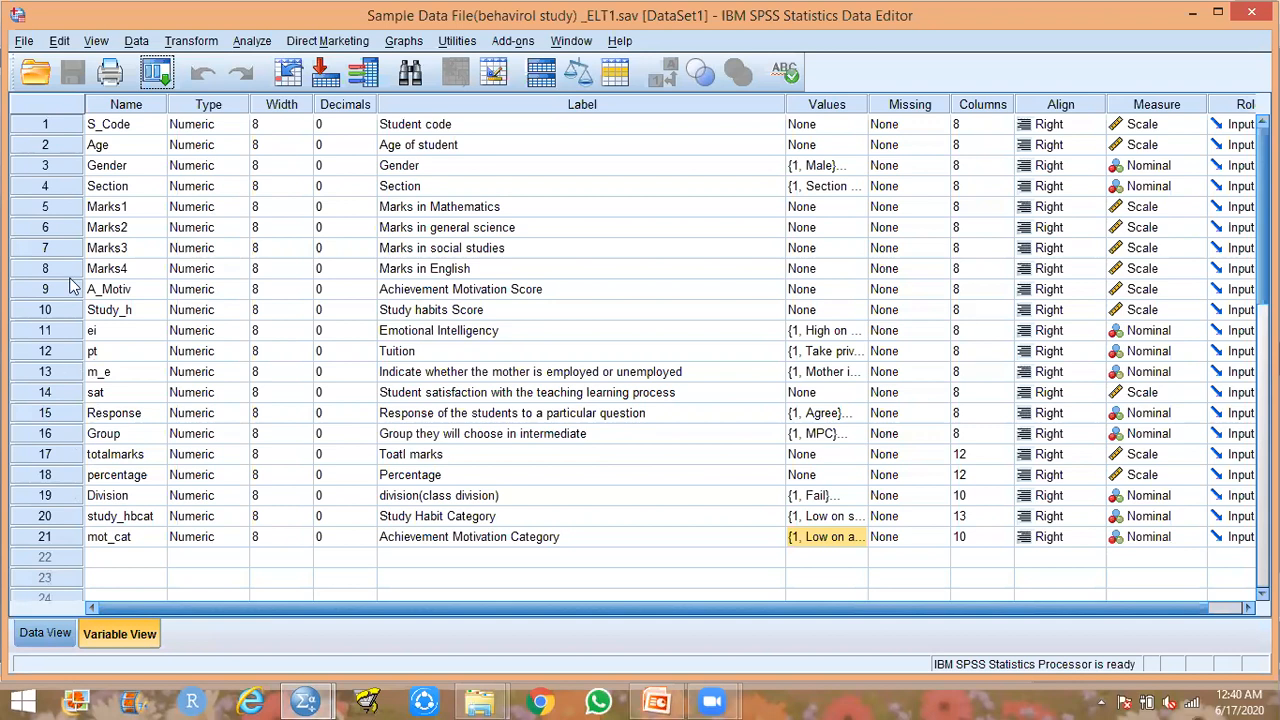
pyautogui.click(189, 42)
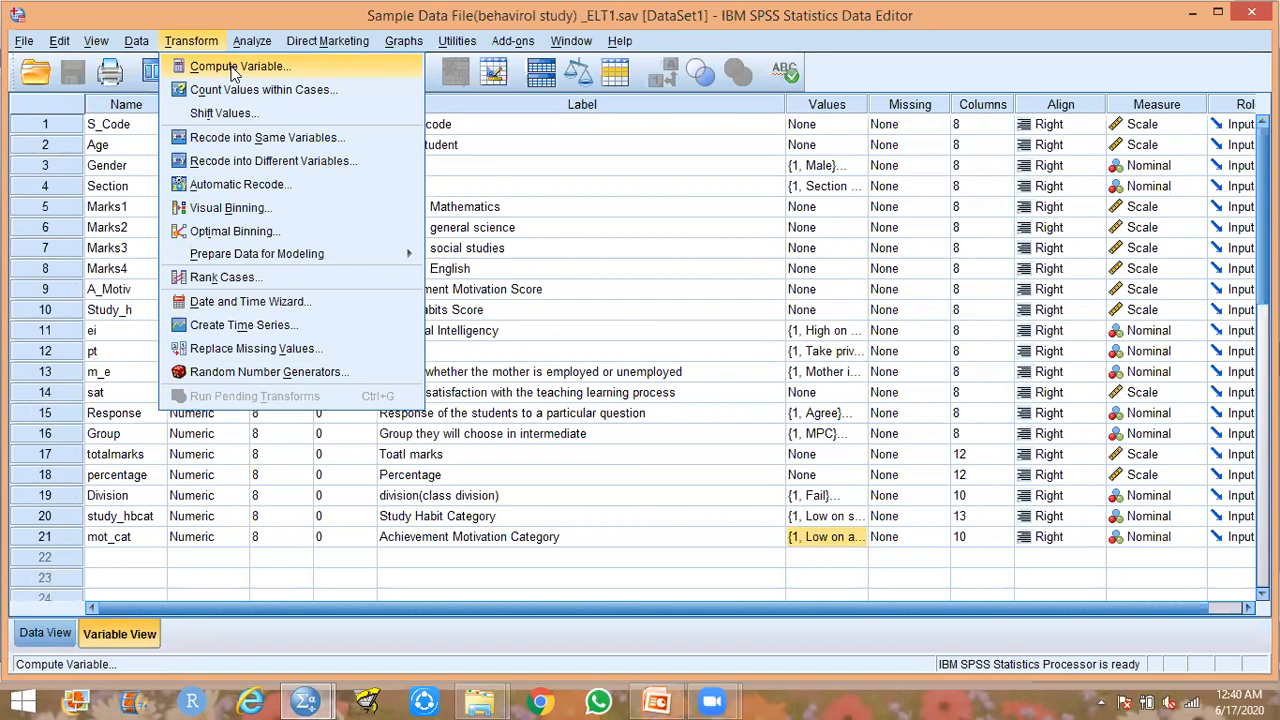
pyautogui.click(240, 161)
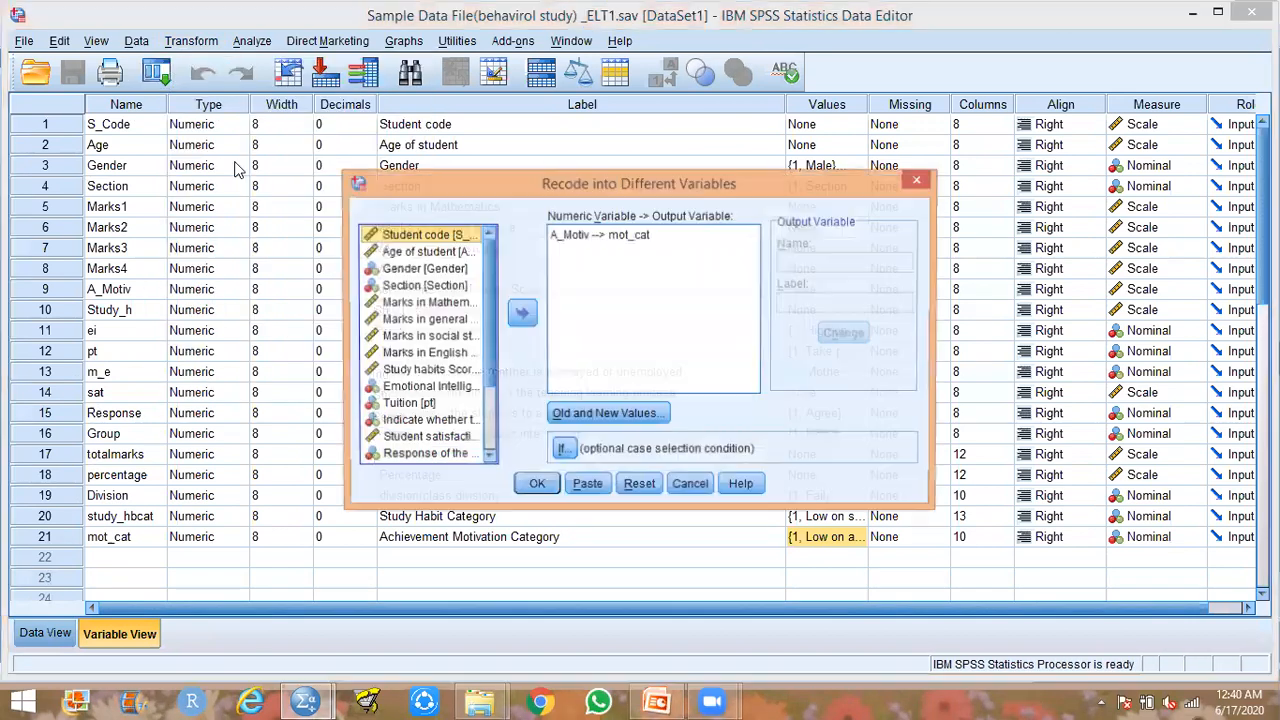
pyautogui.click(637, 487)
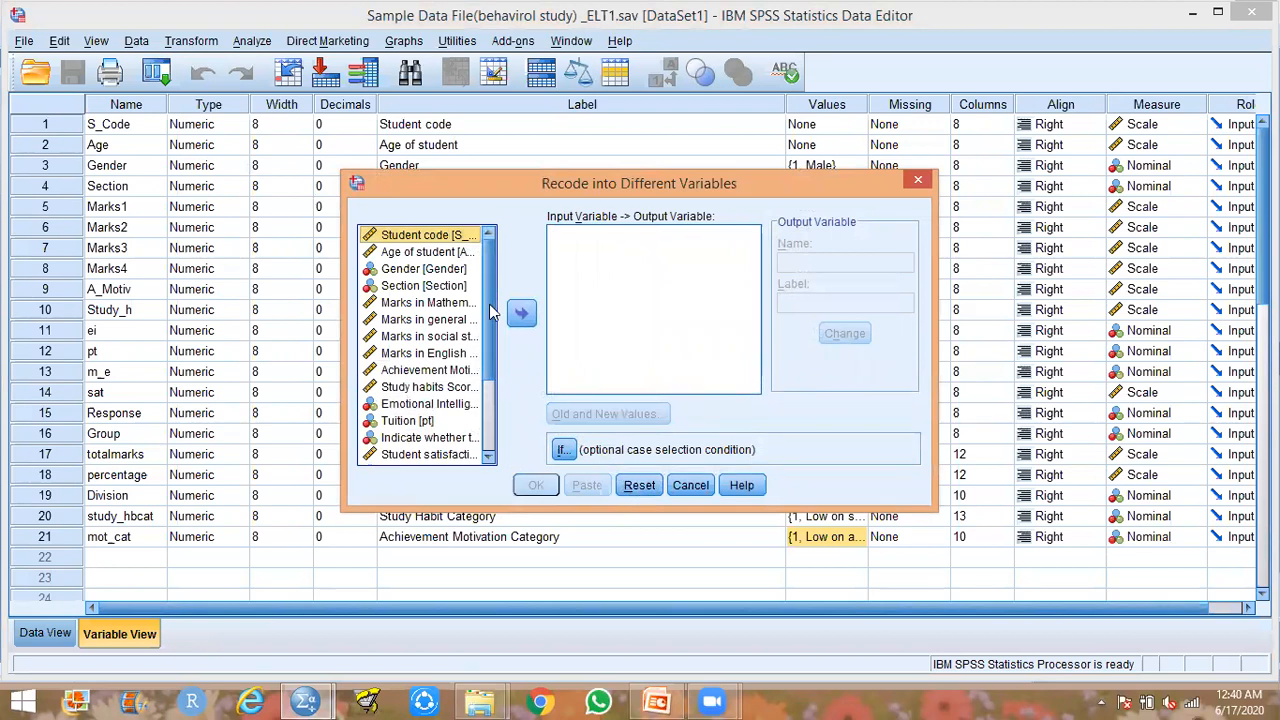
pyautogui.moveTo(489, 304); pyautogui.dragTo(490, 358)
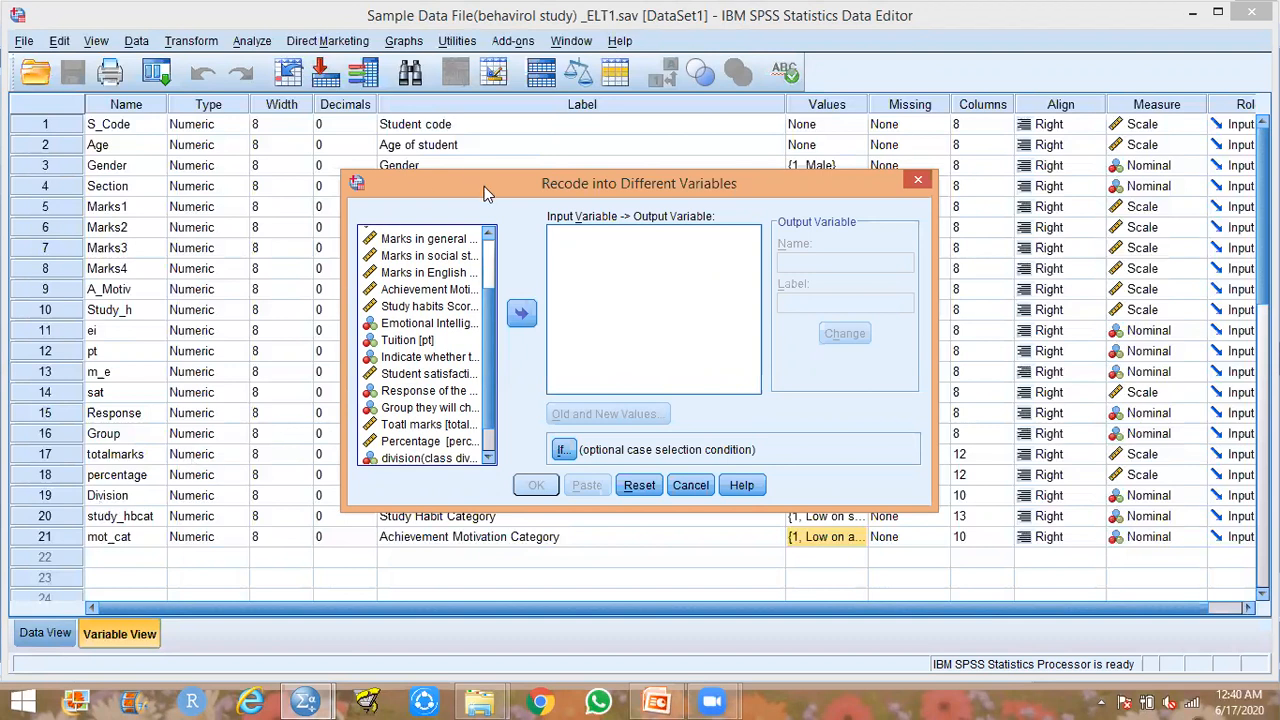
pyautogui.moveTo(484, 192); pyautogui.dragTo(399, 184)
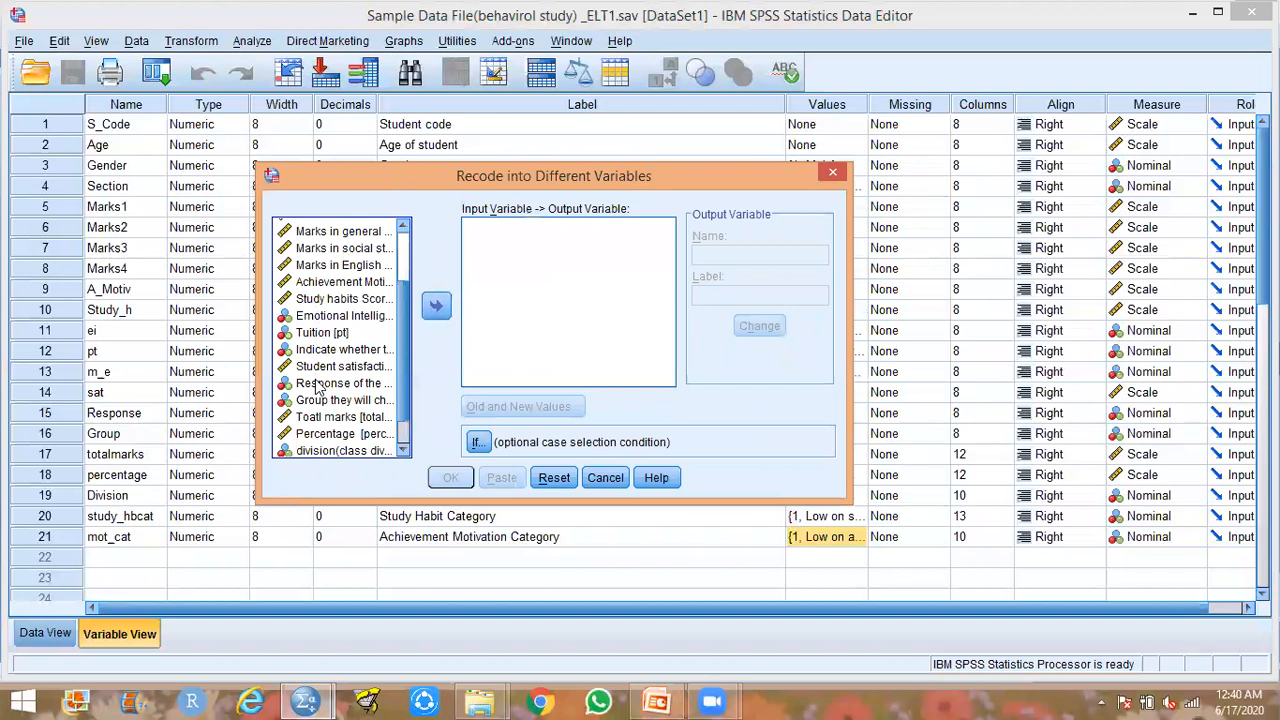
pyautogui.click(327, 367)
pyautogui.click(436, 305)
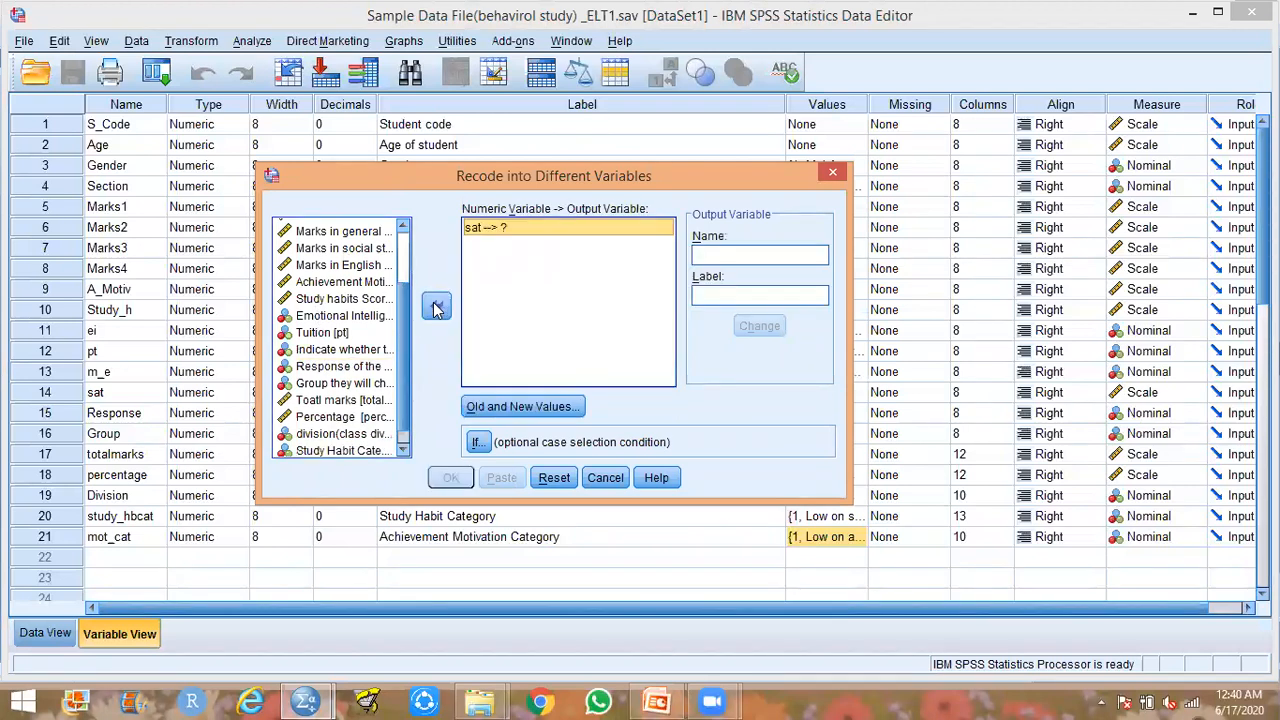
# Name the output variable sat_TLP and go to the PowerPoint slides for its label text.
pyautogui.click(757, 253)
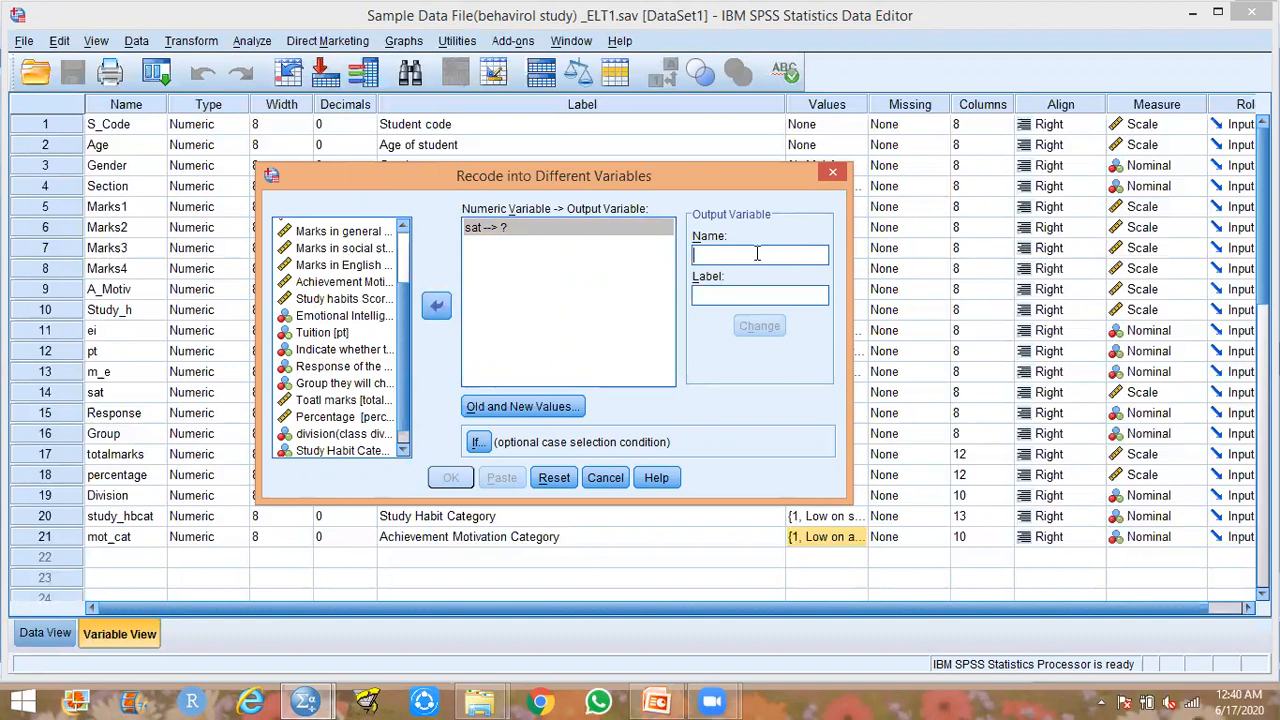
pyautogui.write('sat')
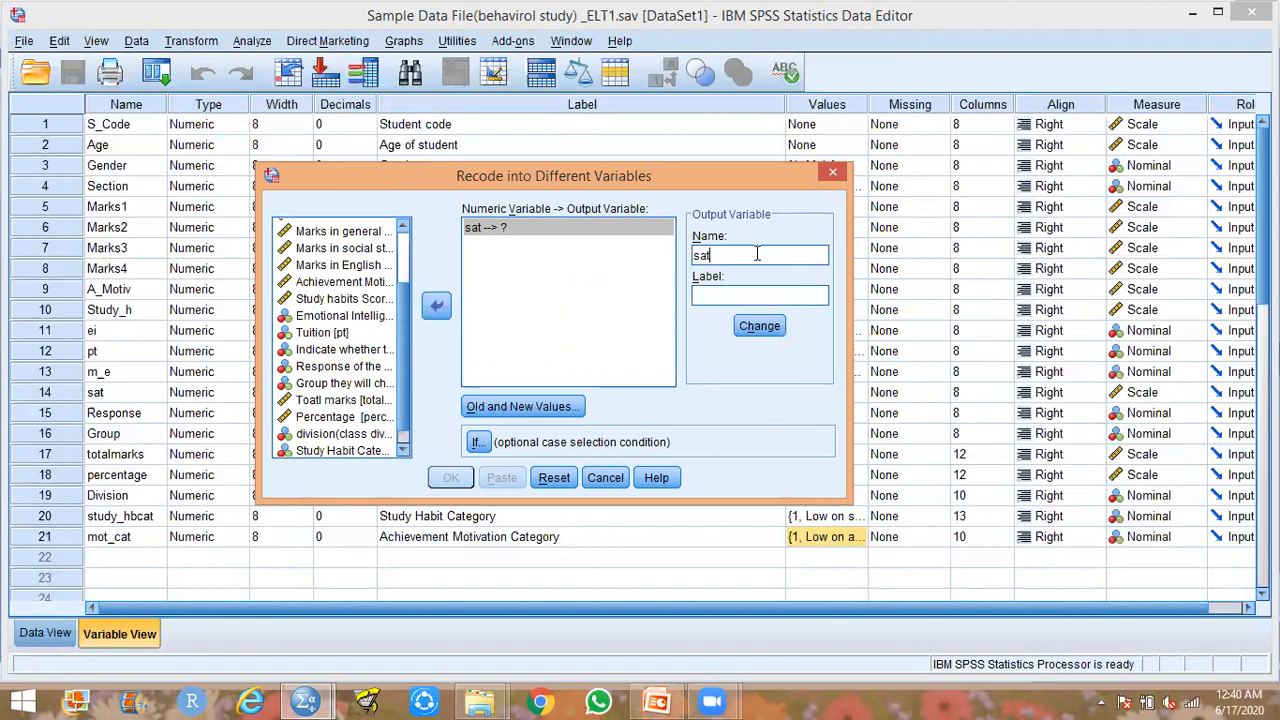
pyautogui.write('_TLP')
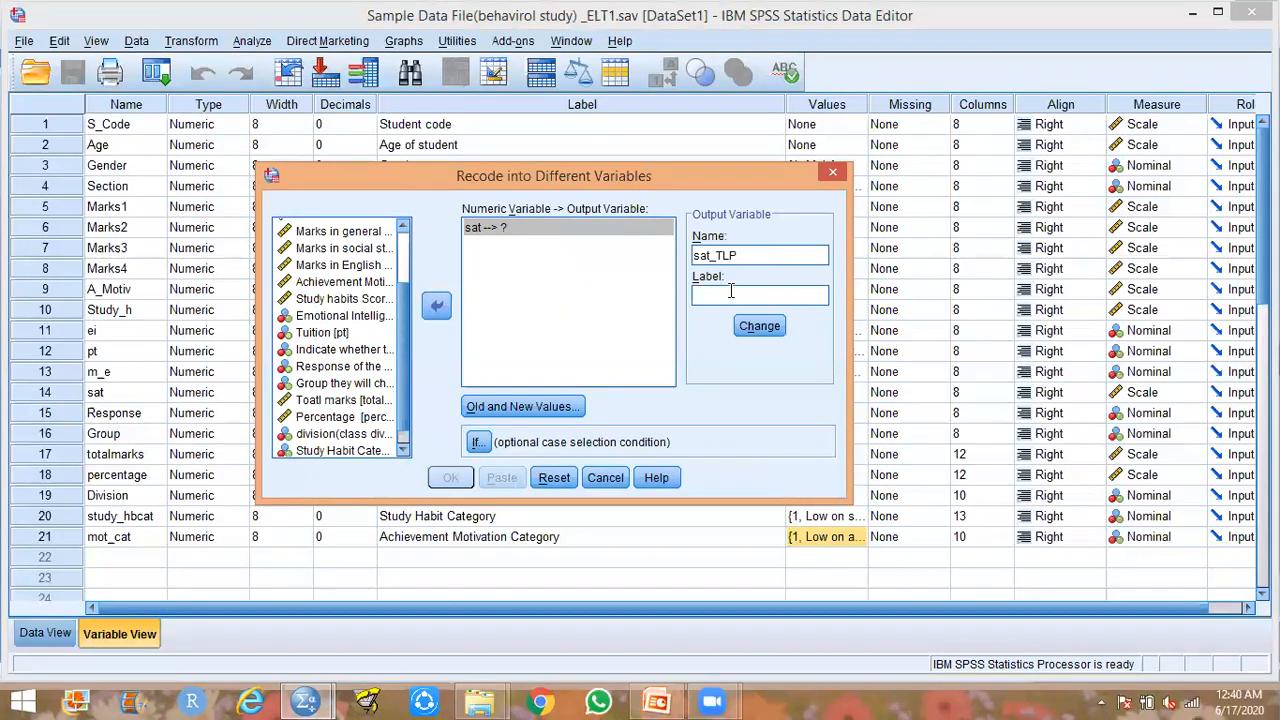
pyautogui.click(656, 702)
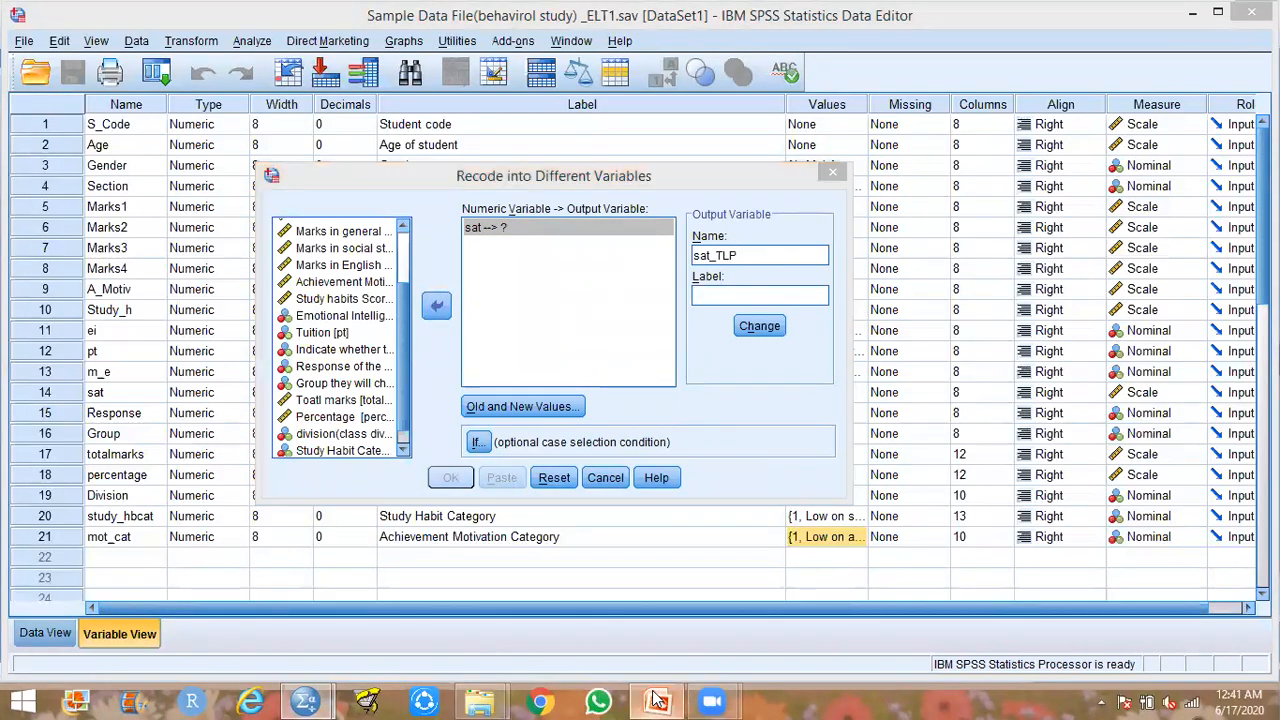